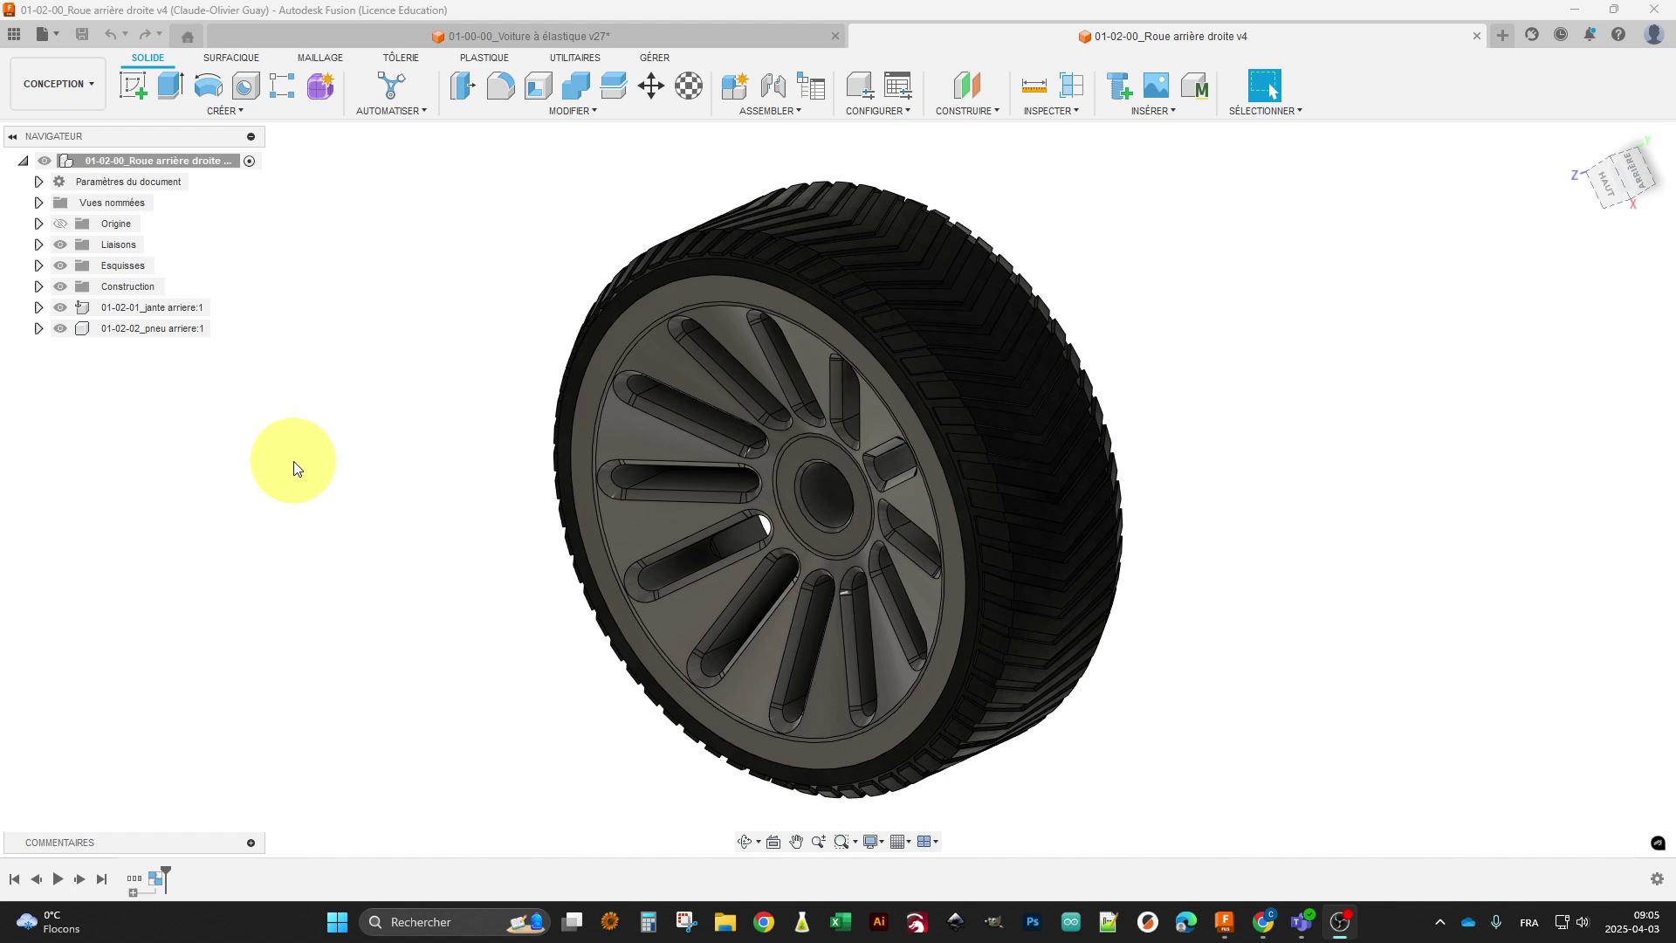
Expand the grouped features in the timeline and roll the history back to just after the first sketch.
{"action": "mouse_move", "coordinate": [293, 469]}
{"action": "middle_mouse_down", "text": "shift"}
{"action": "mouse_move", "coordinate": [332, 457]}
{"action": "mouse_move", "coordinate": [322, 479]}
{"action": "mouse_move", "coordinate": [280, 411]}
{"action": "mouse_move", "coordinate": [352, 431]}
{"action": "mouse_move", "coordinate": [317, 449]}
{"action": "middle_mouse_up", "text": "shift"}
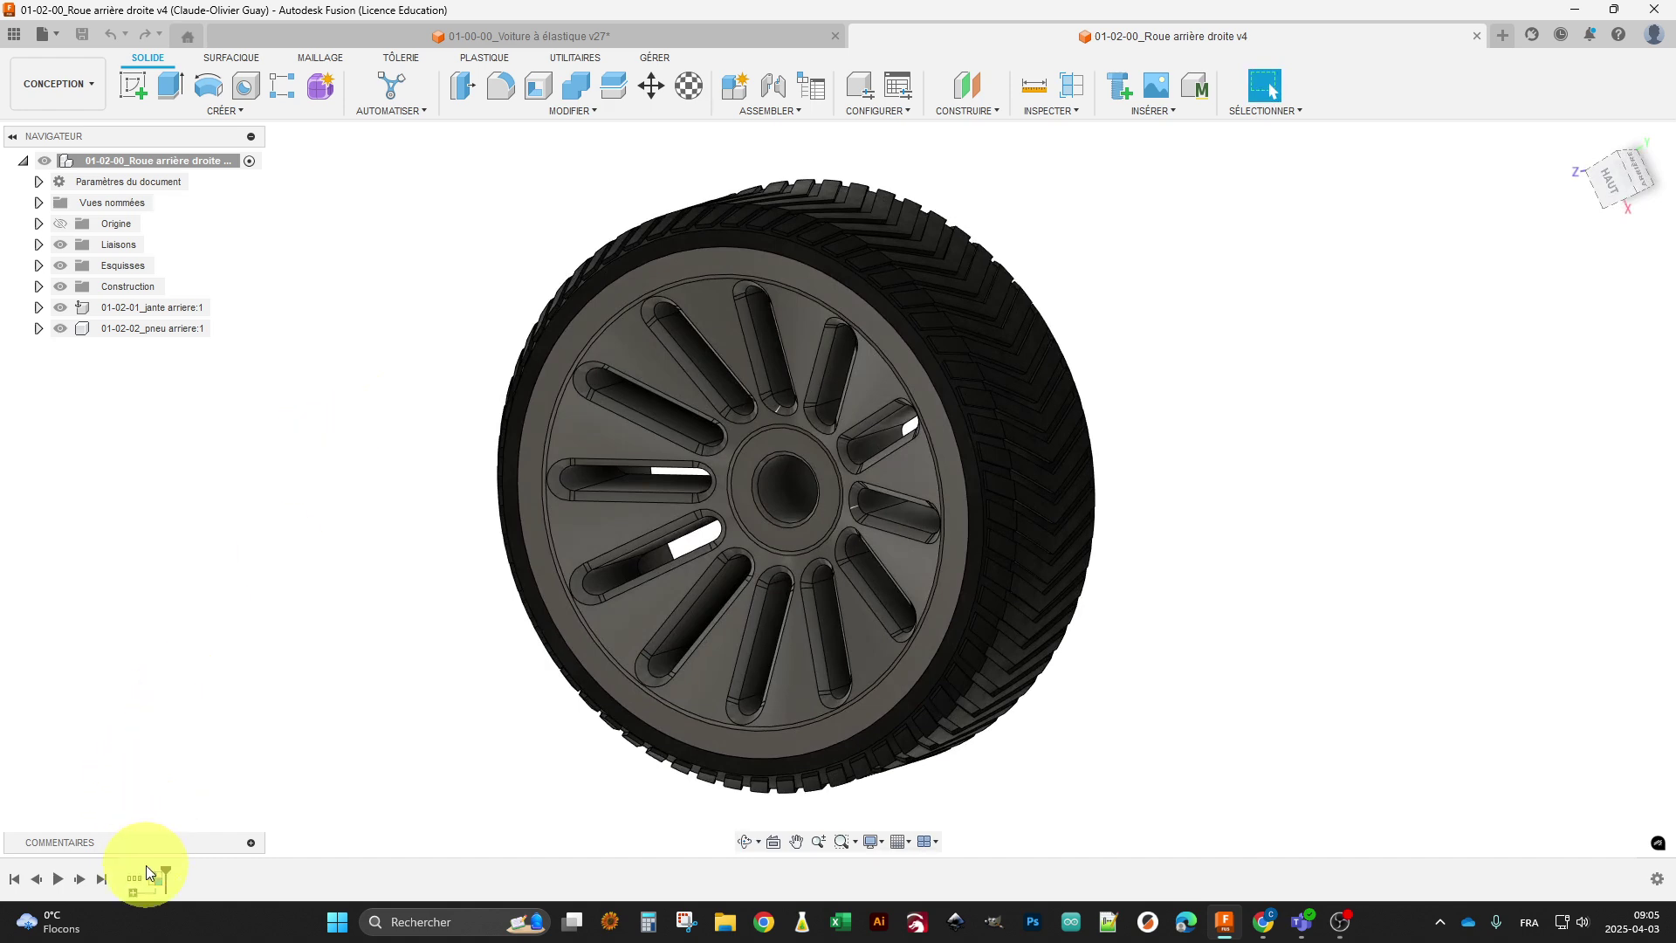
{"action": "left_click", "coordinate": [132, 893]}
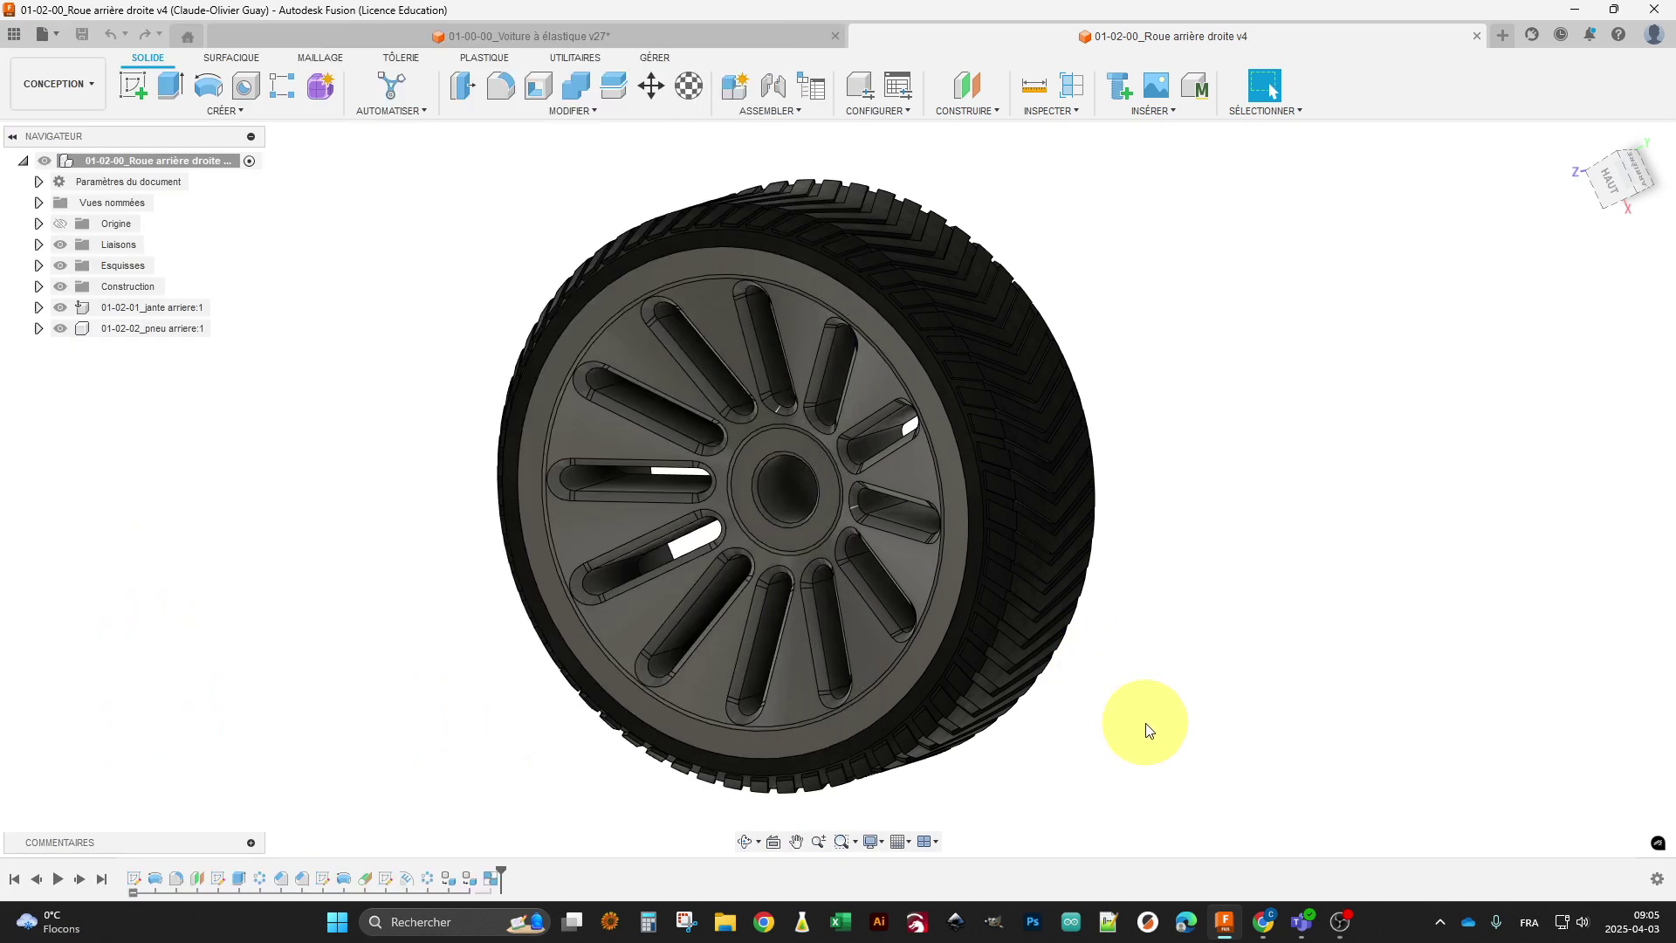
{"action": "right_click", "coordinate": [136, 878]}
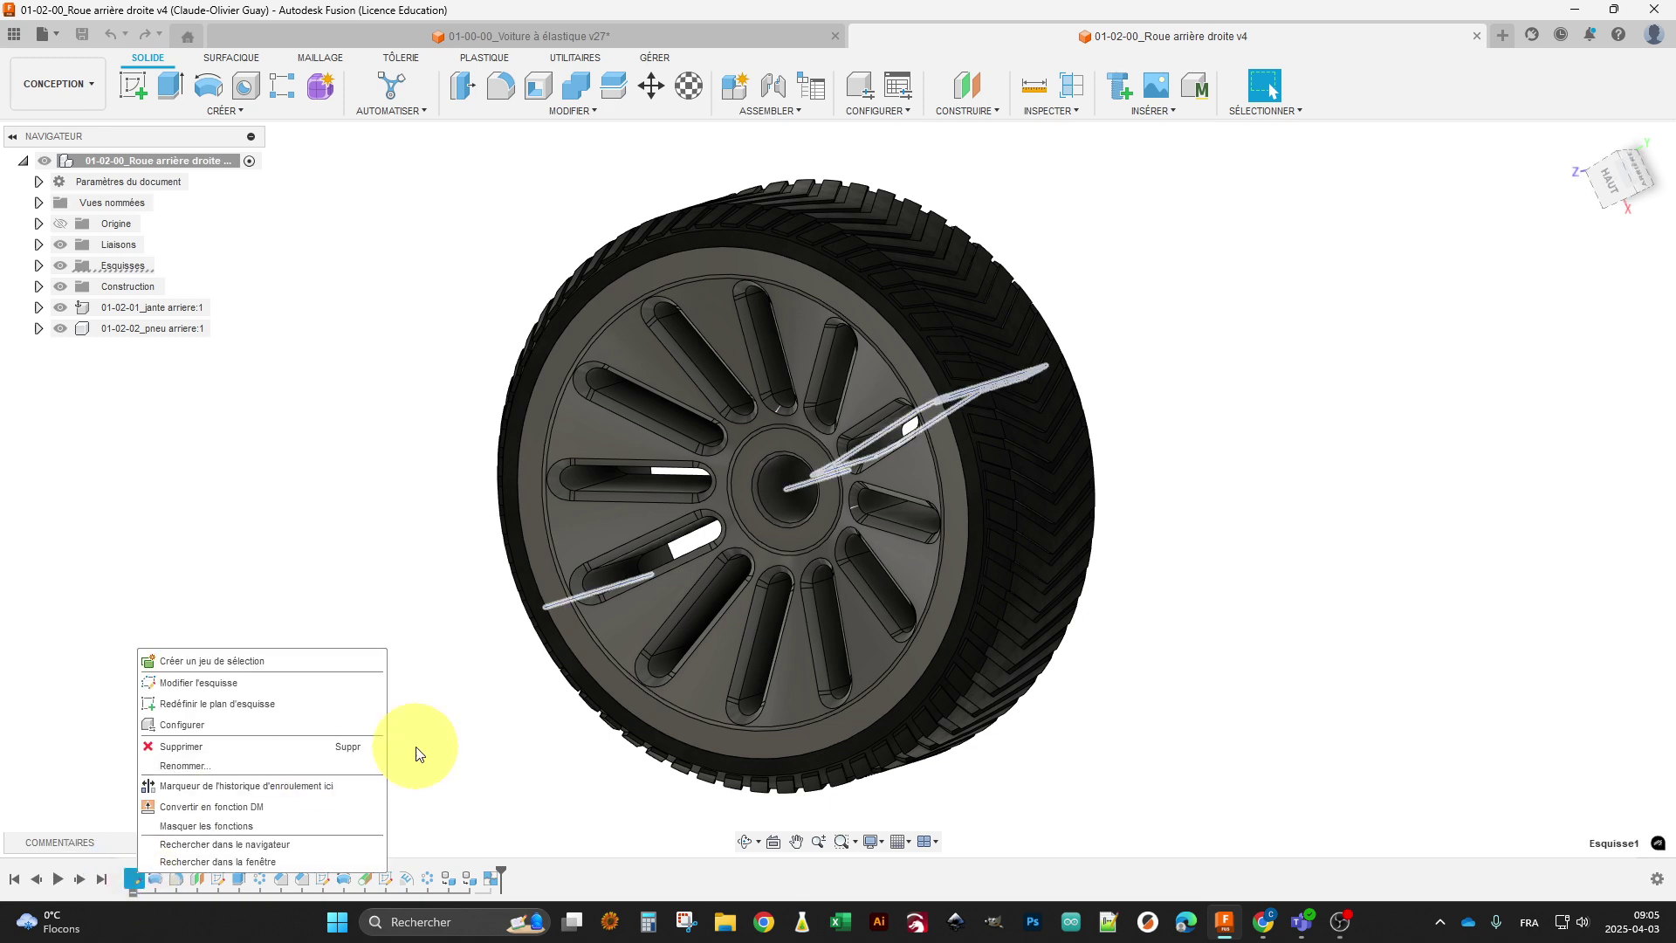
{"action": "left_click", "coordinate": [429, 756]}
{"action": "mouse_move", "coordinate": [503, 870]}
{"action": "left_mouse_down"}
{"action": "mouse_move", "coordinate": [123, 873]}
{"action": "mouse_move", "coordinate": [136, 879]}
{"action": "left_mouse_up"}
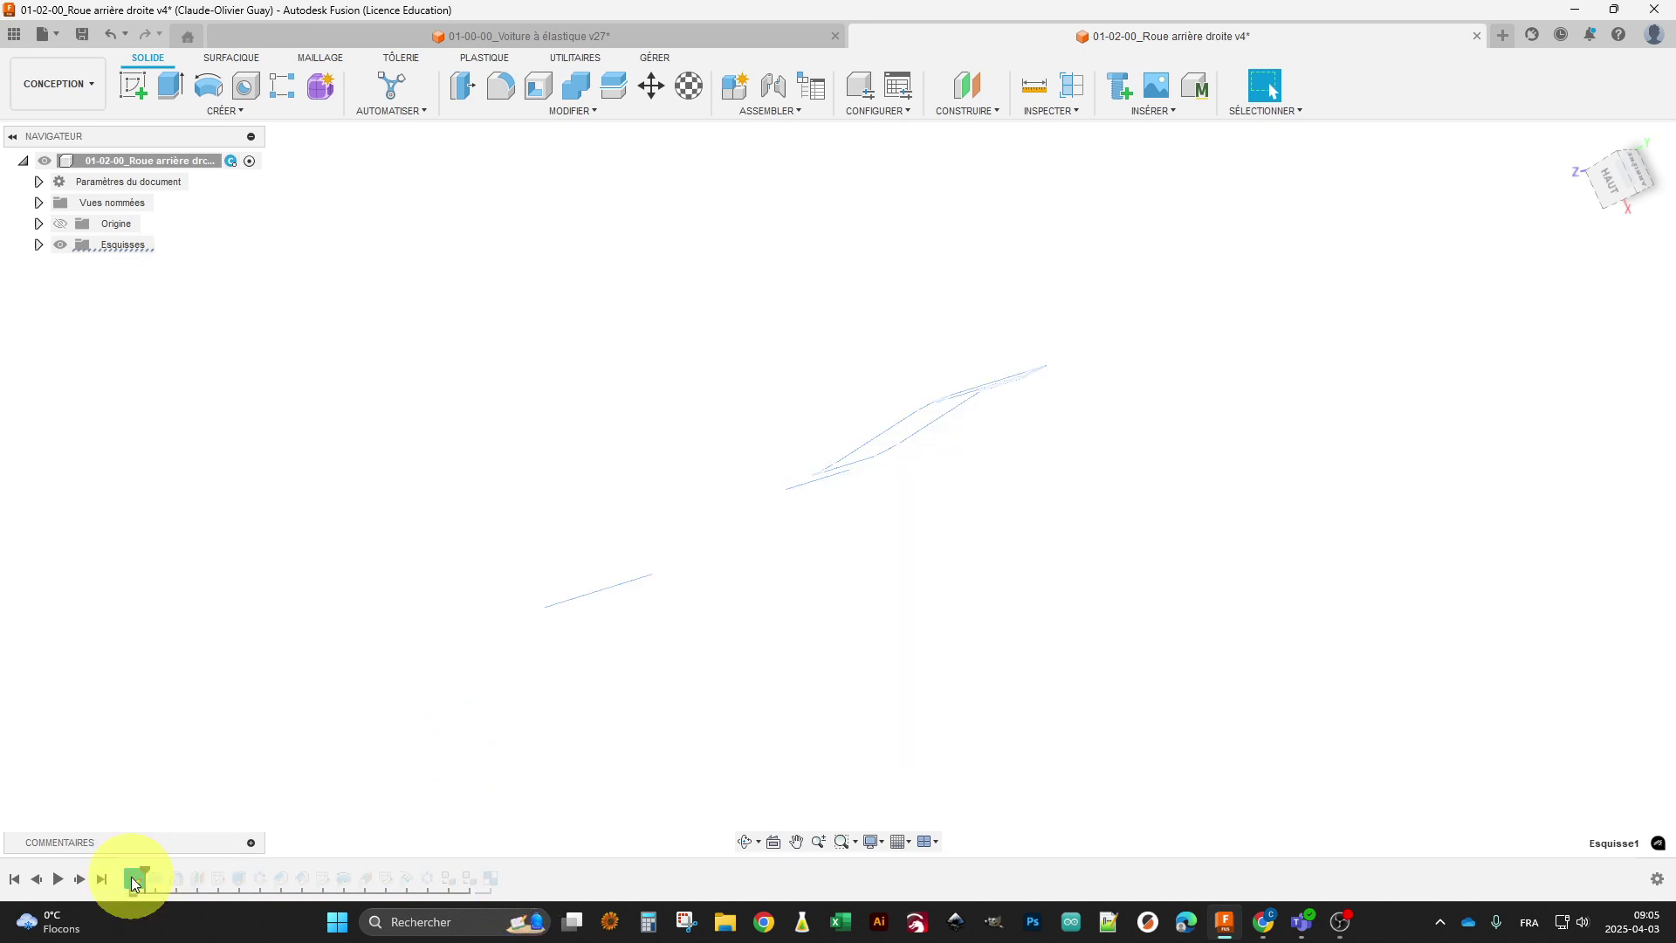
Show Esquisse1 and orient the view straight onto the DROITE side.
{"action": "right_click", "coordinate": [133, 878]}
{"action": "left_click", "coordinate": [73, 280]}
{"action": "left_click", "coordinate": [39, 245]}
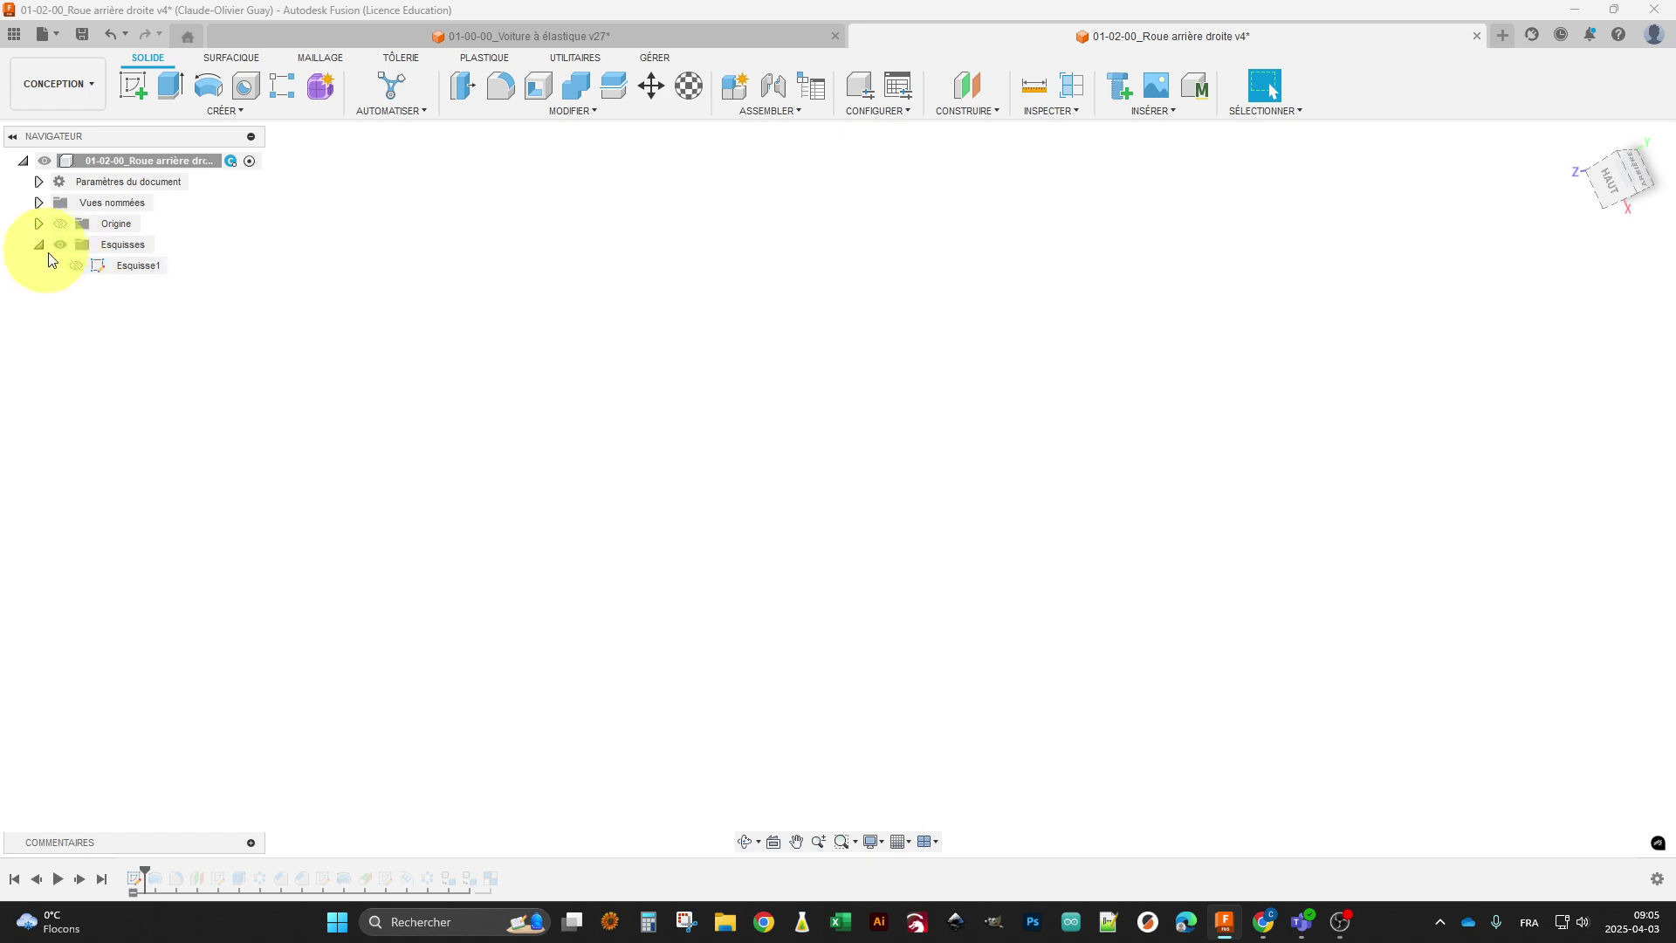
{"action": "left_click", "coordinate": [547, 428]}
{"action": "mouse_move", "coordinate": [751, 561]}
{"action": "middle_mouse_down", "text": "shift"}
{"action": "mouse_move", "coordinate": [760, 595]}
{"action": "mouse_move", "coordinate": [782, 449]}
{"action": "mouse_move", "coordinate": [750, 440]}
{"action": "middle_mouse_up", "text": "shift"}
{"action": "left_click", "coordinate": [1623, 184]}
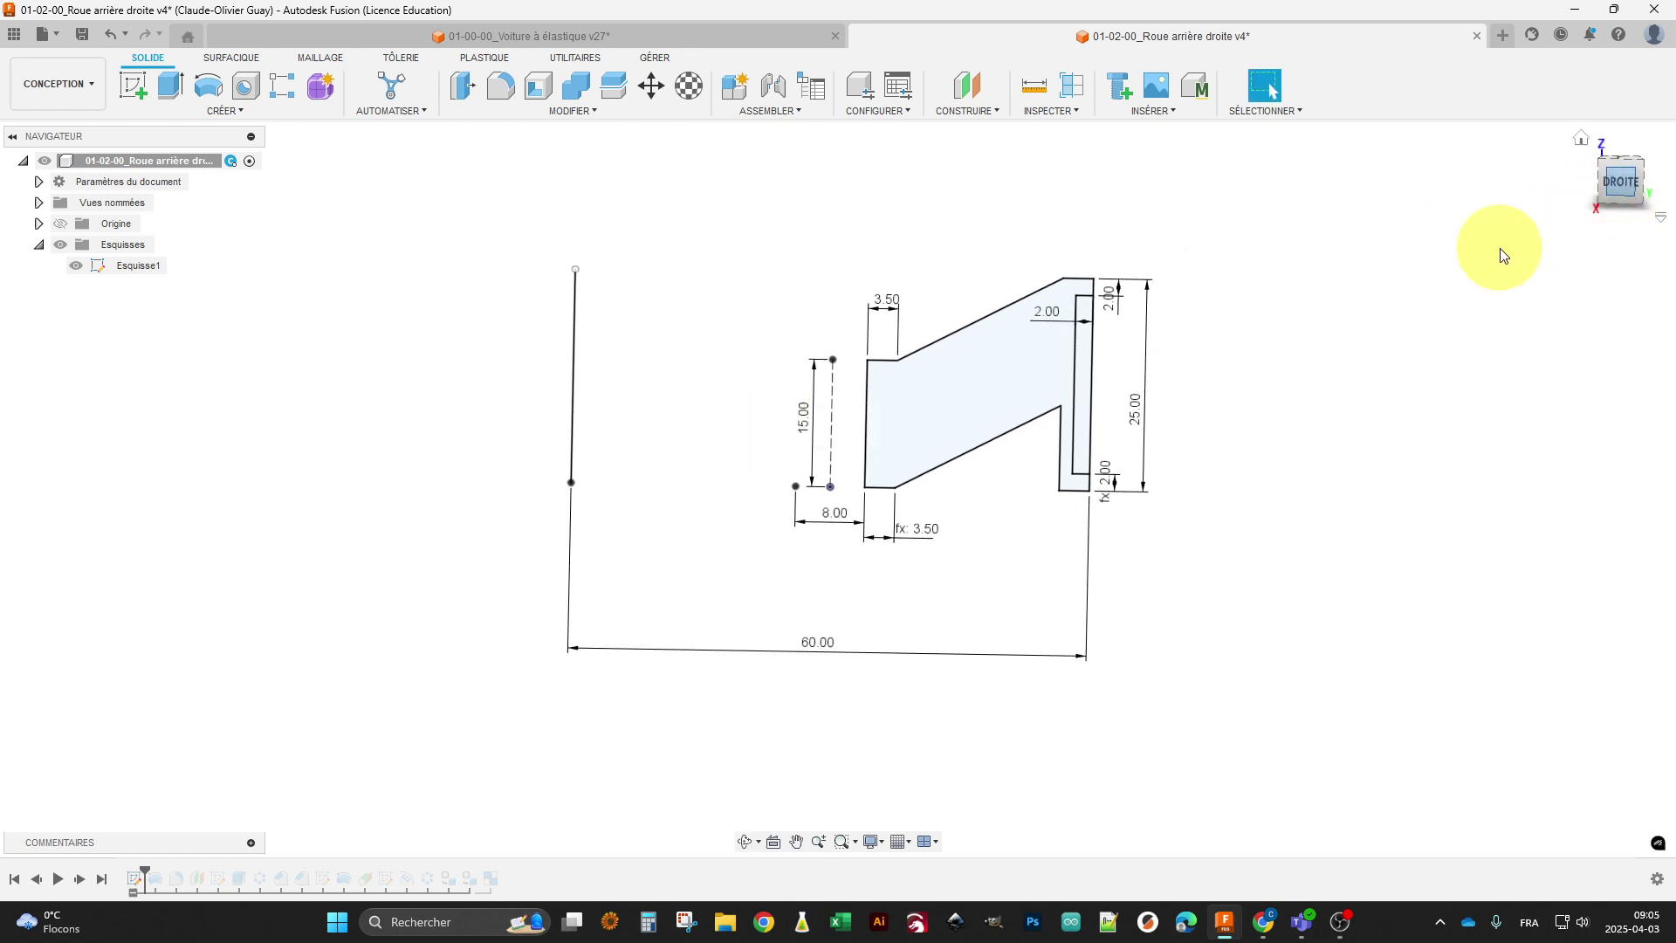
{"action": "left_click", "coordinate": [1197, 497]}
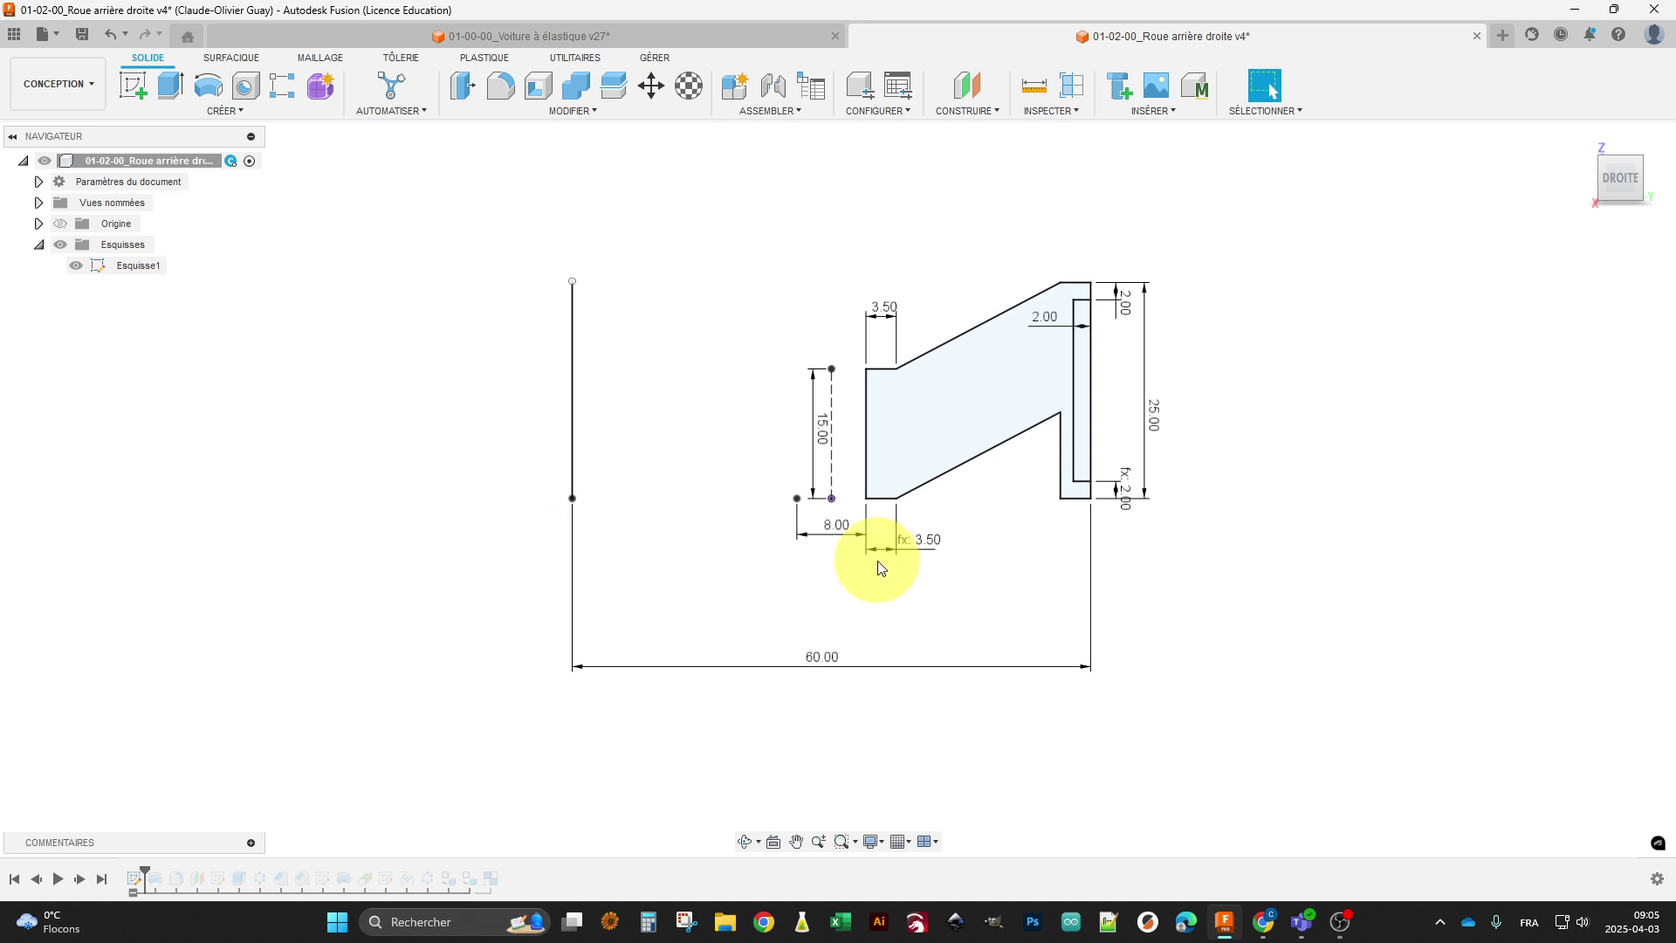
Edit Esquisse1 and set the overall diameter dimension of the wheel profile to 120 mm.
{"action": "right_click", "coordinate": [134, 880]}
{"action": "left_click", "coordinate": [214, 692]}
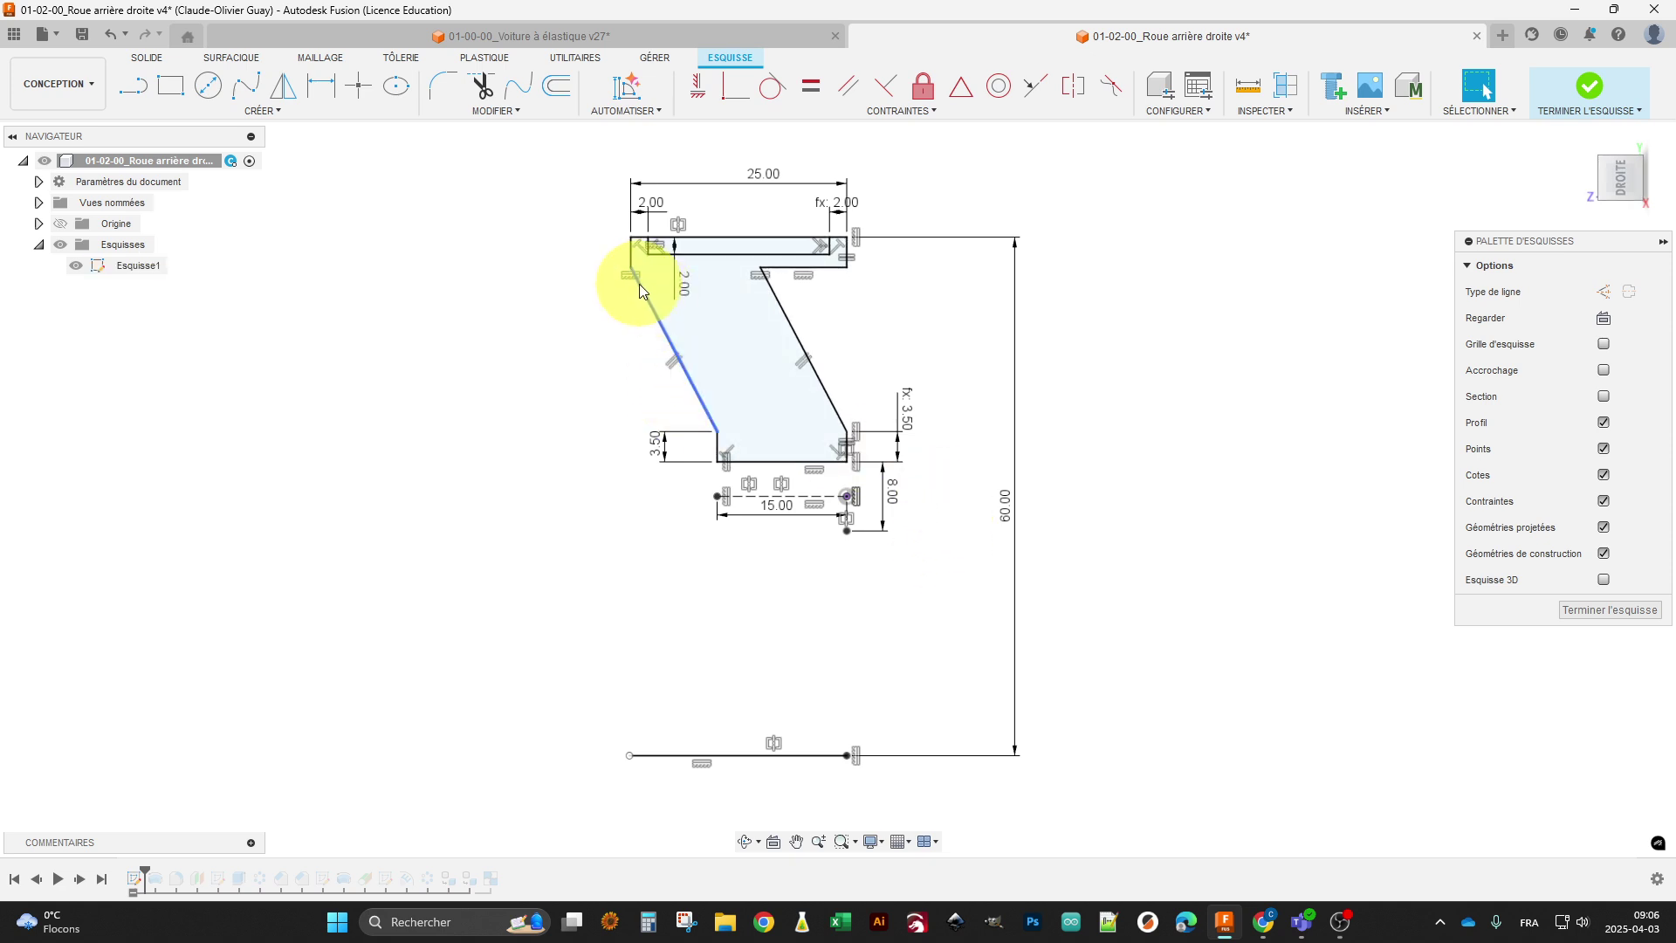
{"action": "double_click", "coordinate": [1004, 506]}
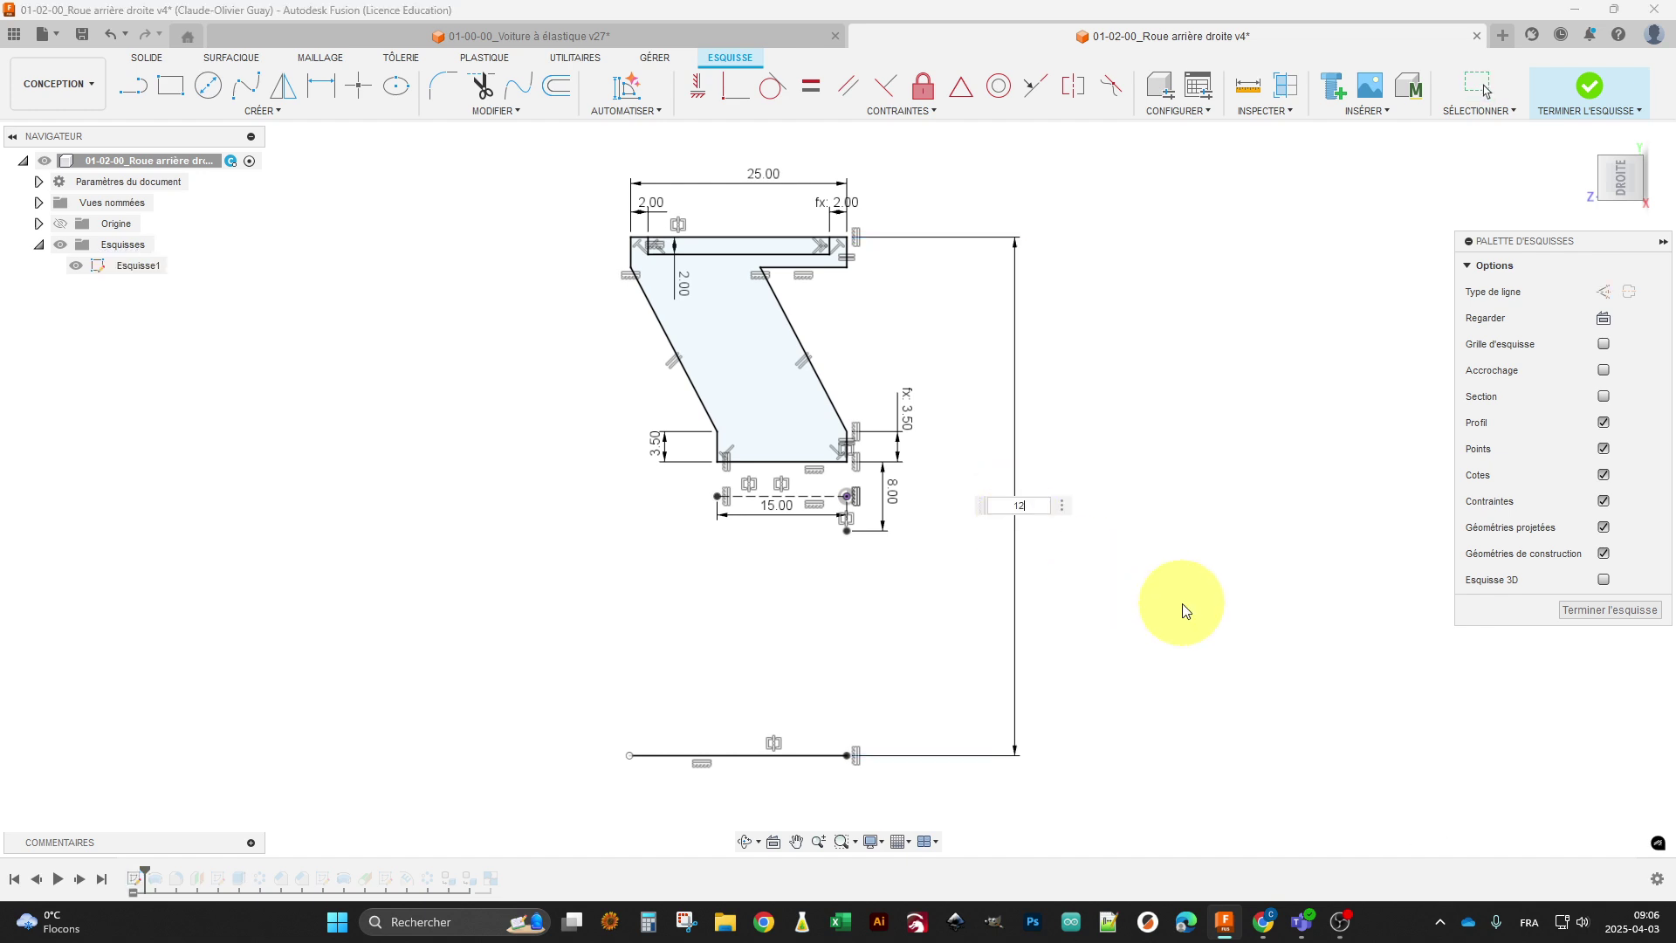
{"action": "key", "text": "Return"}
{"action": "scroll", "coordinate": [1147, 607], "scroll_direction": "down", "scroll_amount": 5}
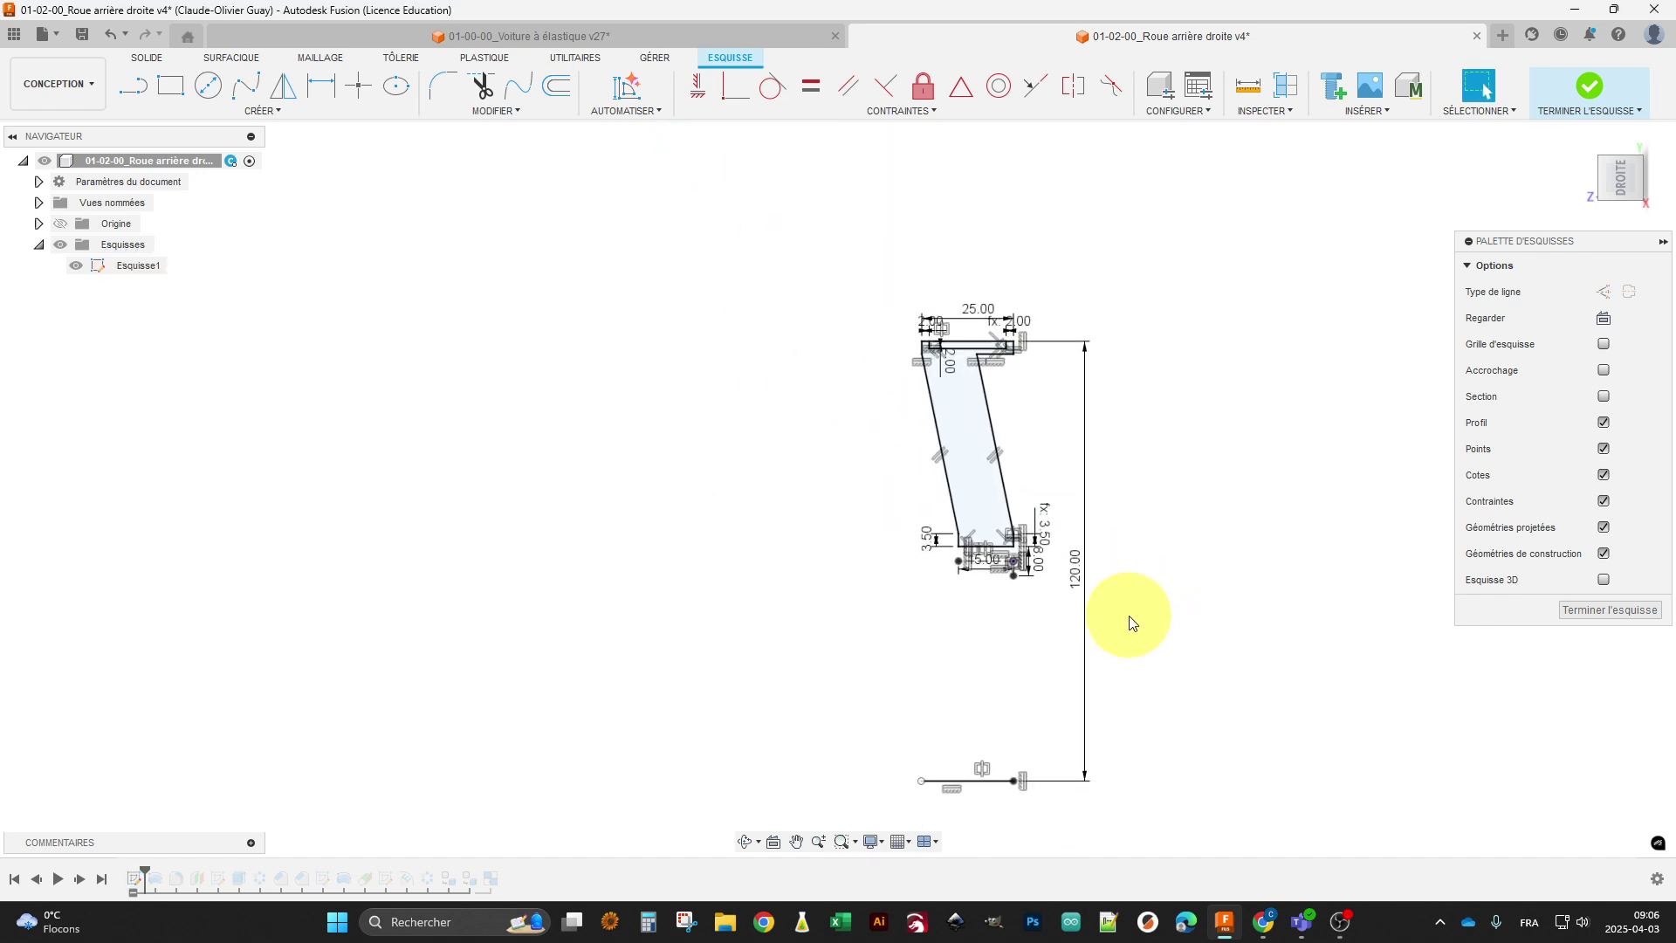
{"action": "key", "text": "Escape"}
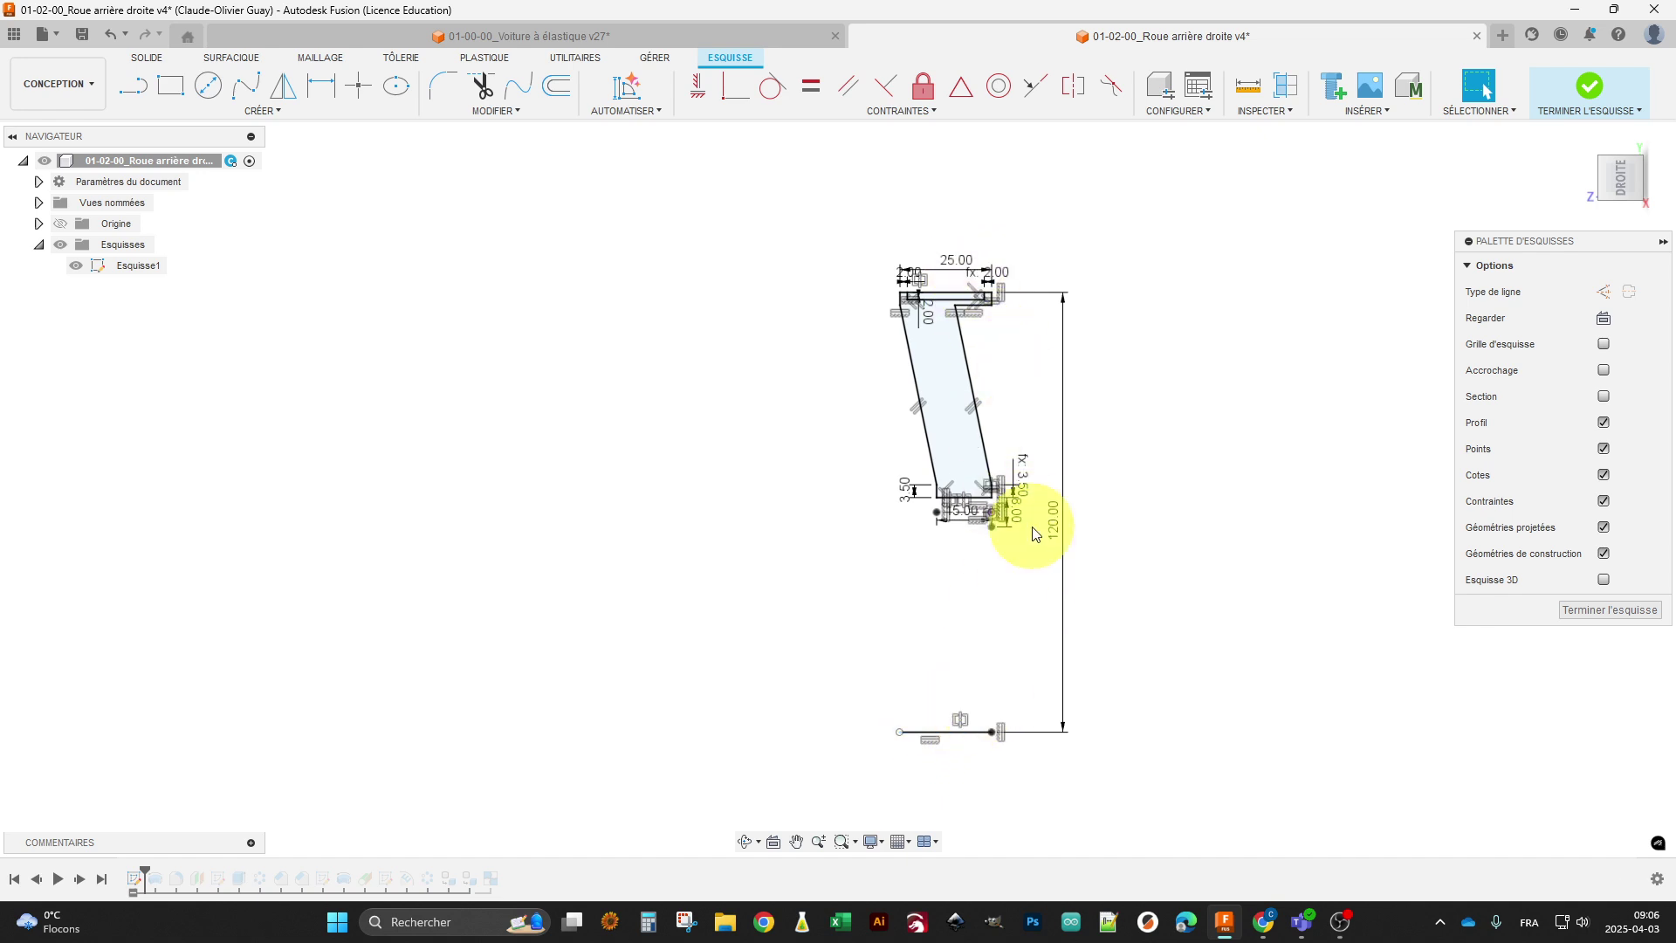
Examine the resized profile and move the 120 mm dimension slightly farther away from it.
{"action": "scroll", "coordinate": [985, 285], "scroll_direction": "up", "scroll_amount": 5}
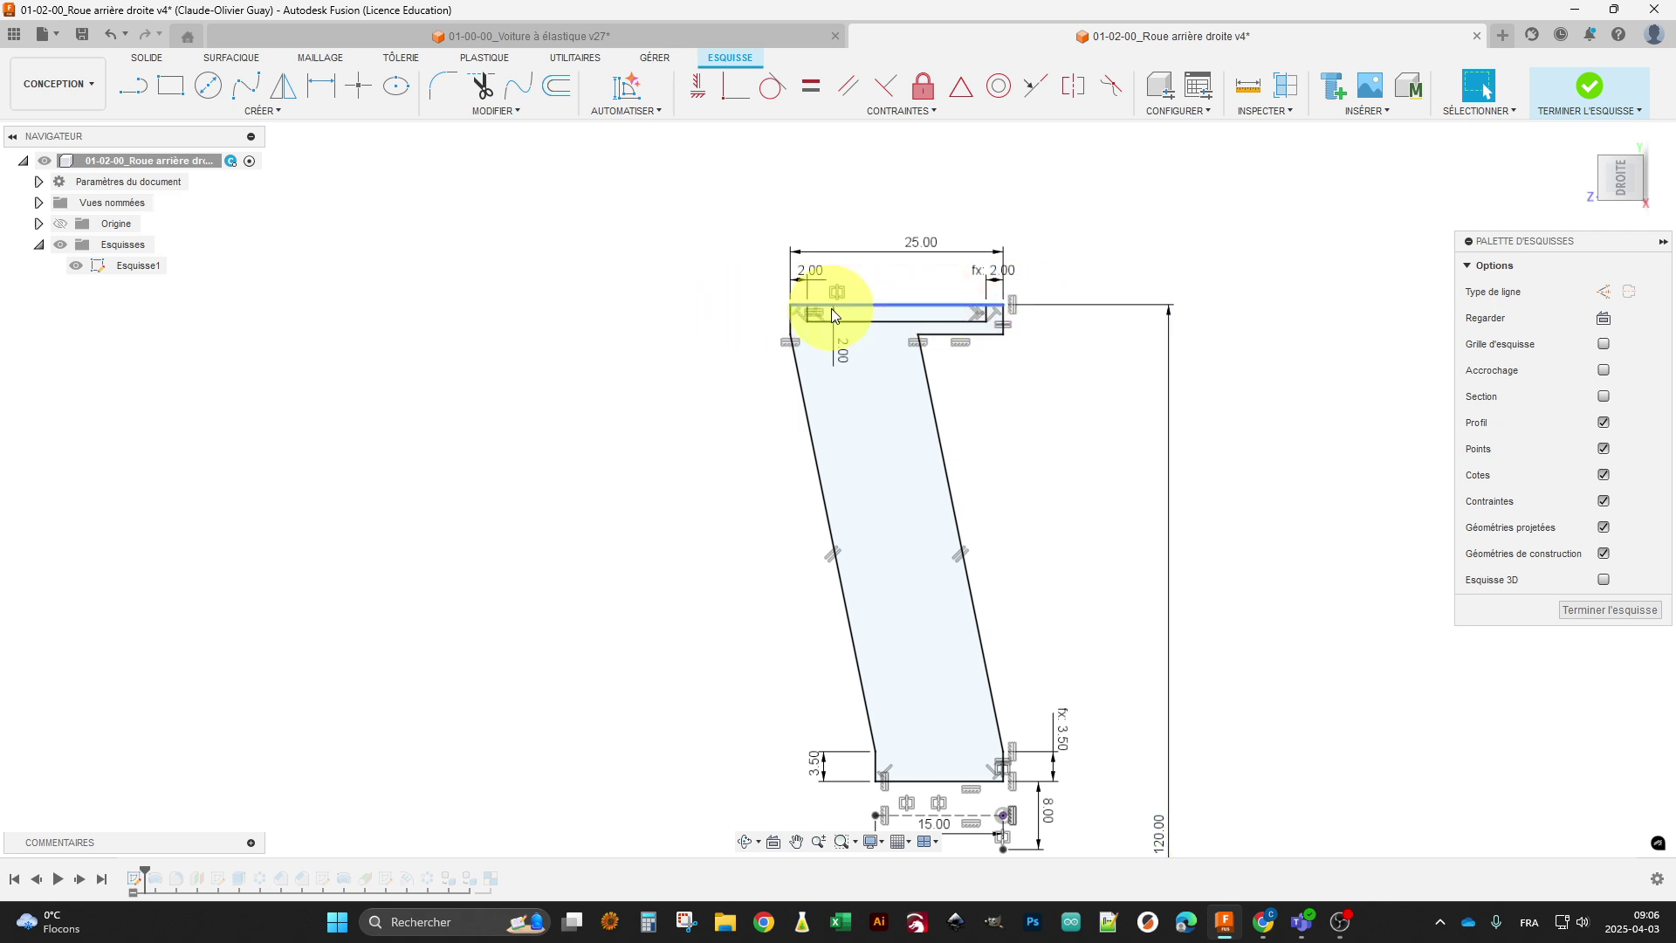
{"action": "scroll", "coordinate": [1077, 367], "scroll_direction": "down", "scroll_amount": 5}
{"action": "middle_click_drag", "start_coordinate": [1130, 551], "coordinate": [1018, 442]}
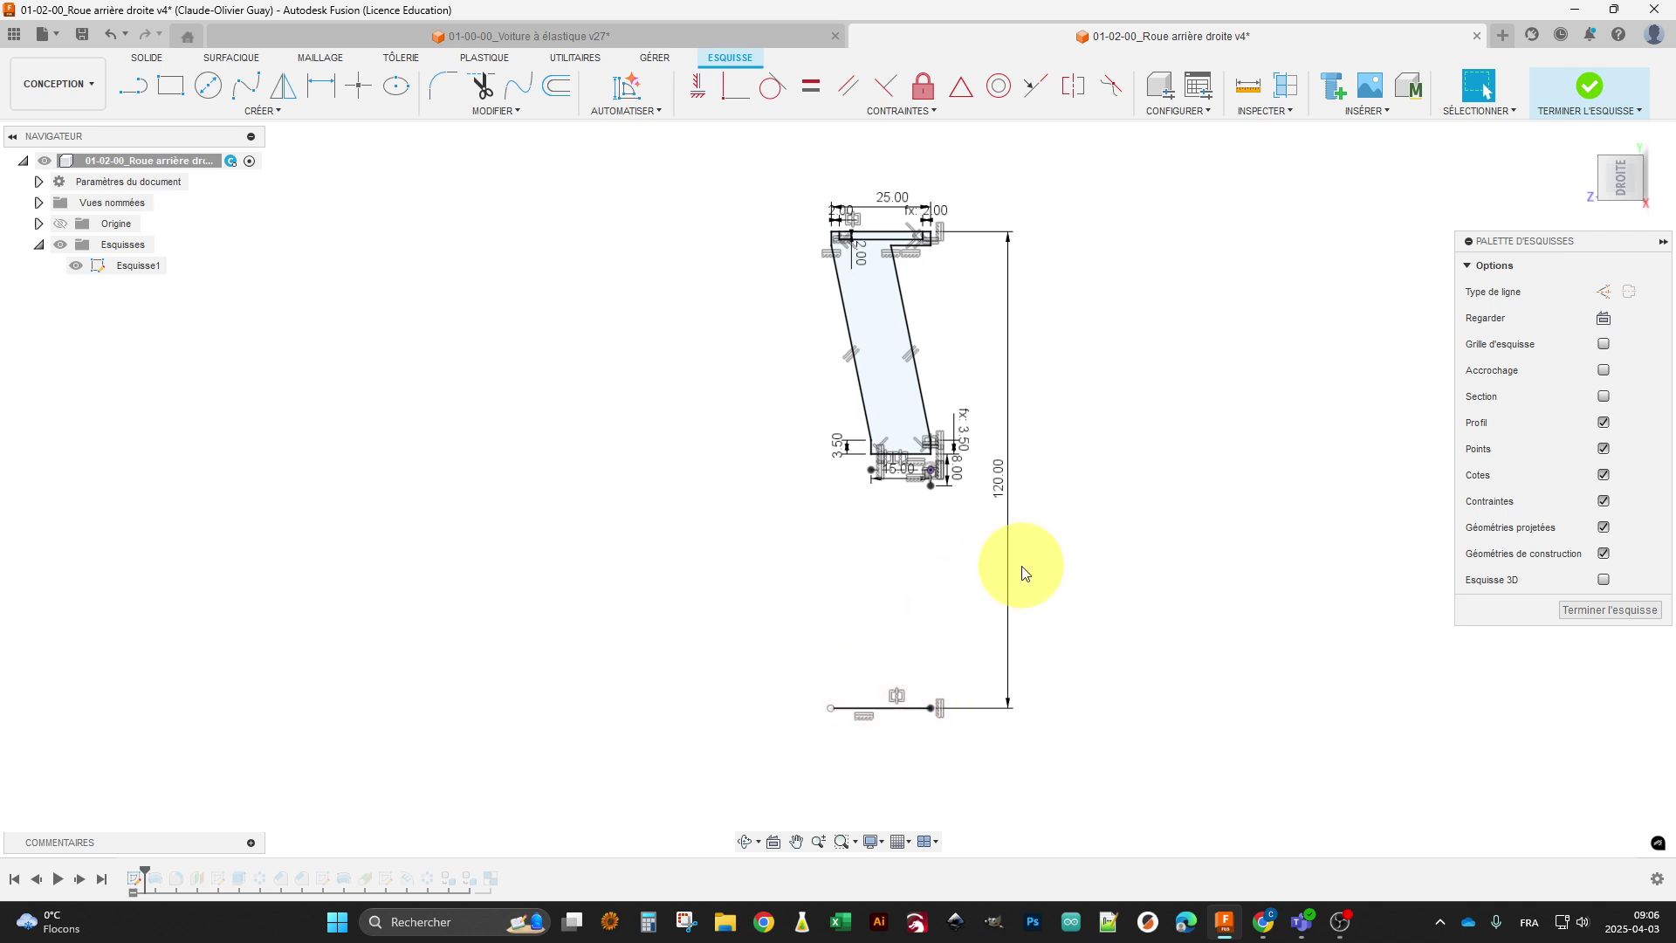
{"action": "mouse_move", "coordinate": [1001, 481]}
{"action": "left_mouse_down"}
{"action": "mouse_move", "coordinate": [1080, 471]}
{"action": "mouse_move", "coordinate": [1014, 467]}
{"action": "left_mouse_up"}
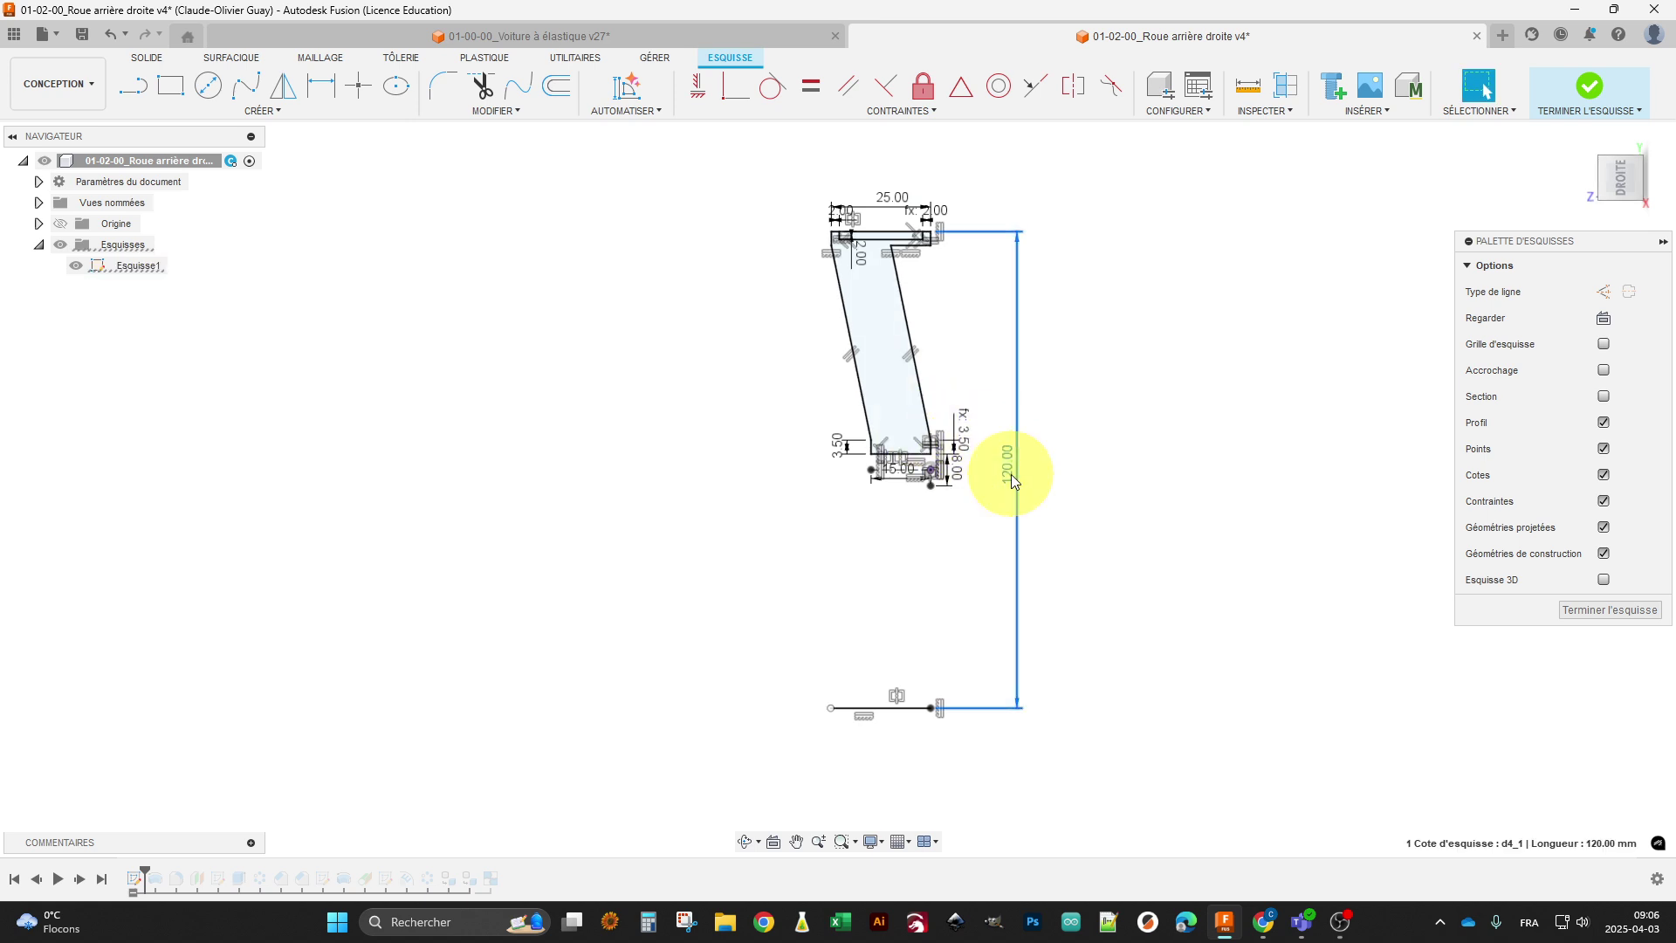
{"action": "double_click", "coordinate": [1013, 468]}
{"action": "key", "text": "Escape"}
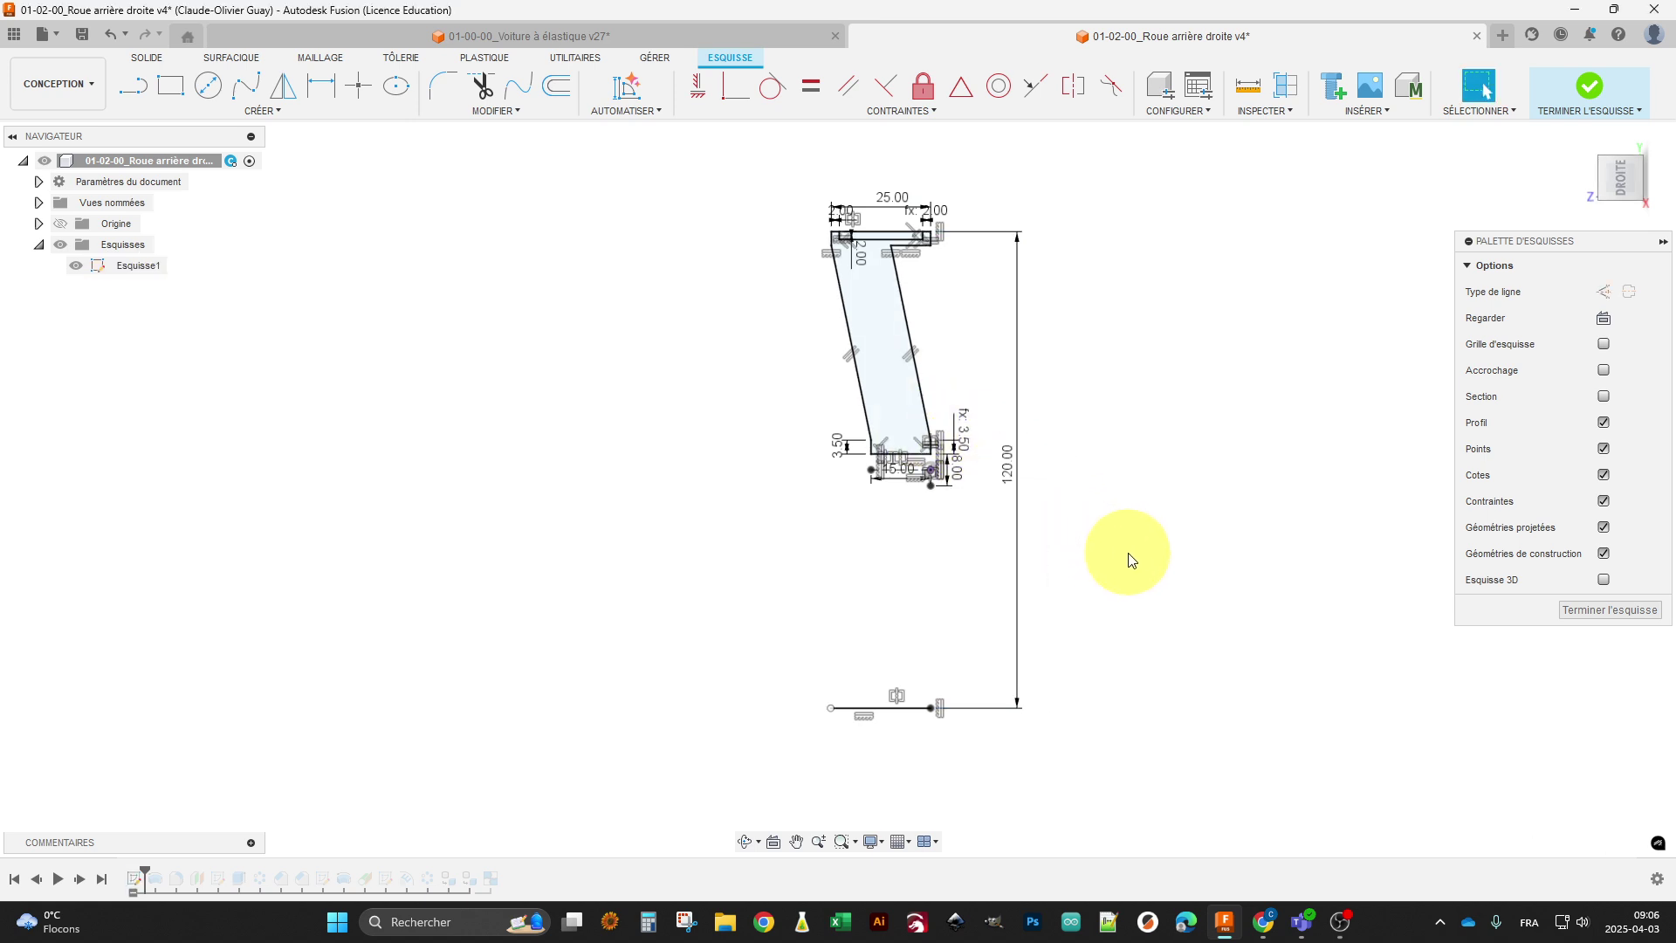
Undo the dimension move and the overall diameter change, and finish the sketch.
{"action": "key", "text": "ctrl+z"}
{"action": "key", "text": "ctrl+z"}
{"action": "key", "text": "ctrl+z"}
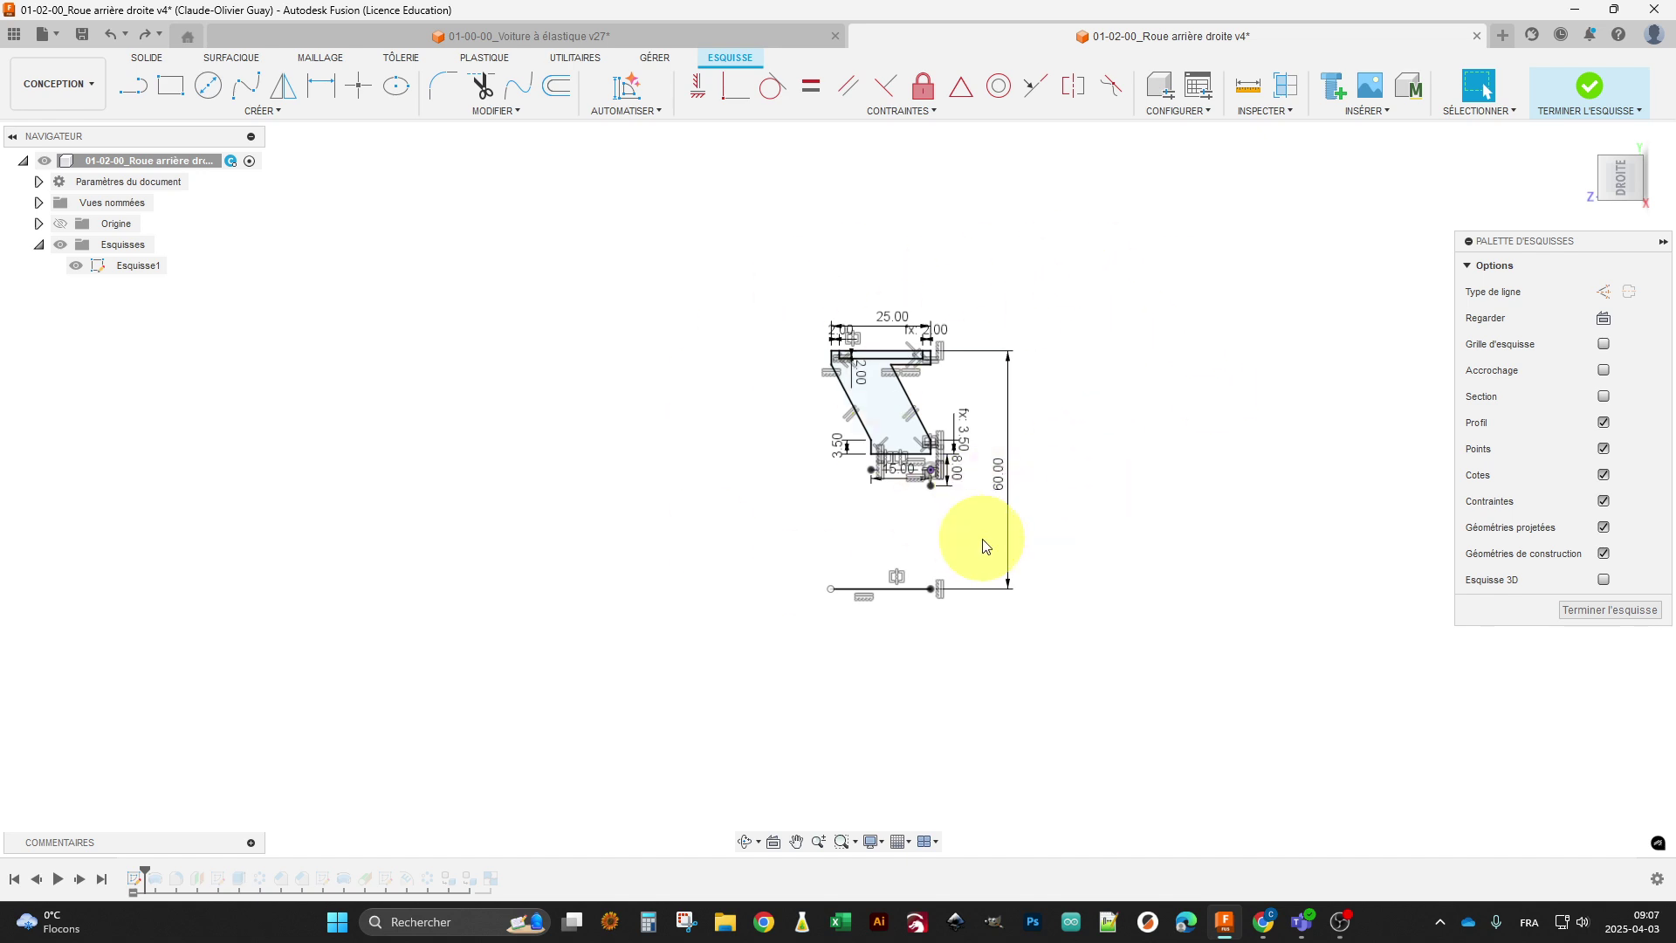
{"action": "scroll", "coordinate": [975, 549], "scroll_direction": "up", "scroll_amount": 5}
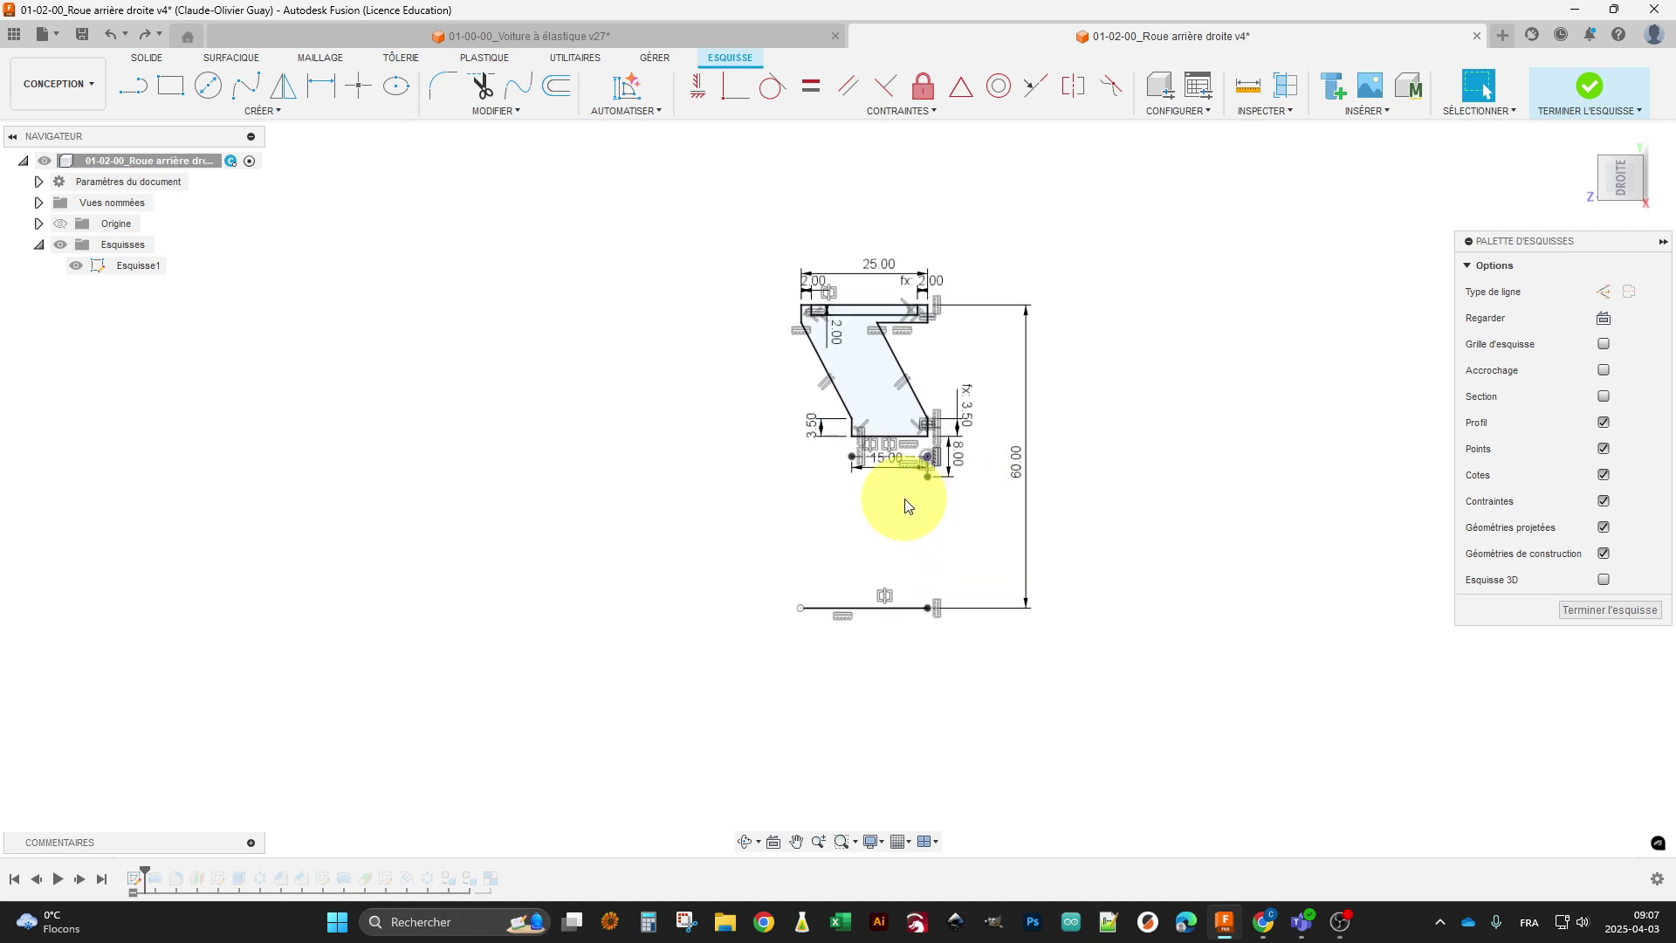
{"action": "scroll", "coordinate": [947, 594], "scroll_direction": "up", "scroll_amount": 3}
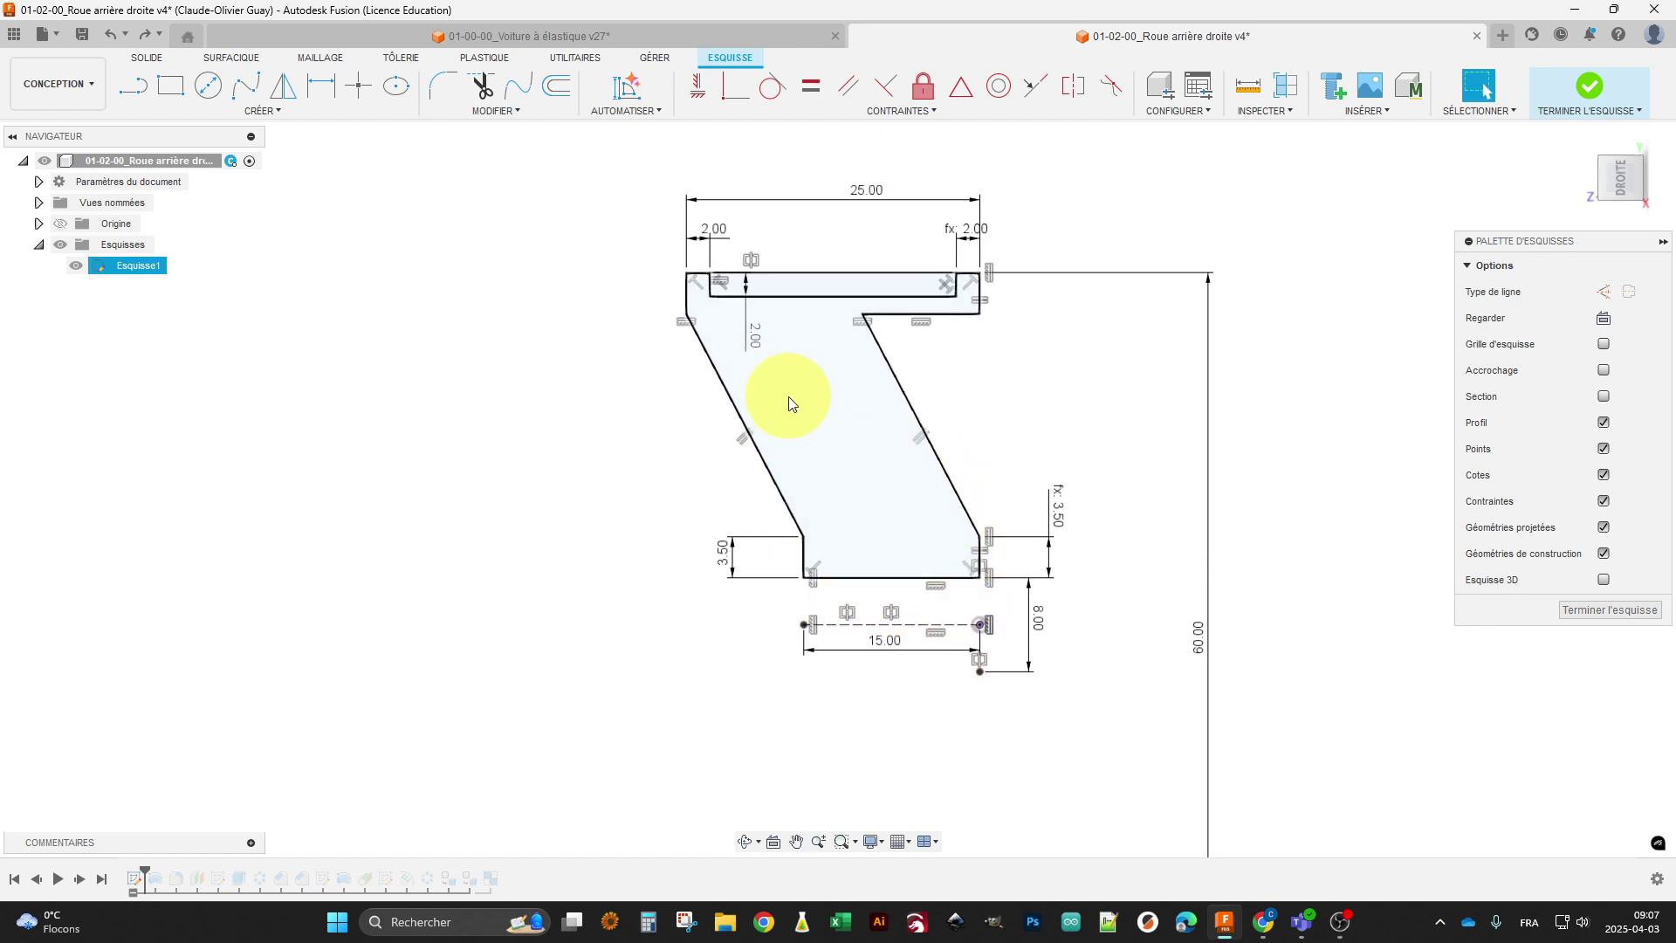
{"action": "scroll", "coordinate": [904, 462], "scroll_direction": "down", "scroll_amount": 3}
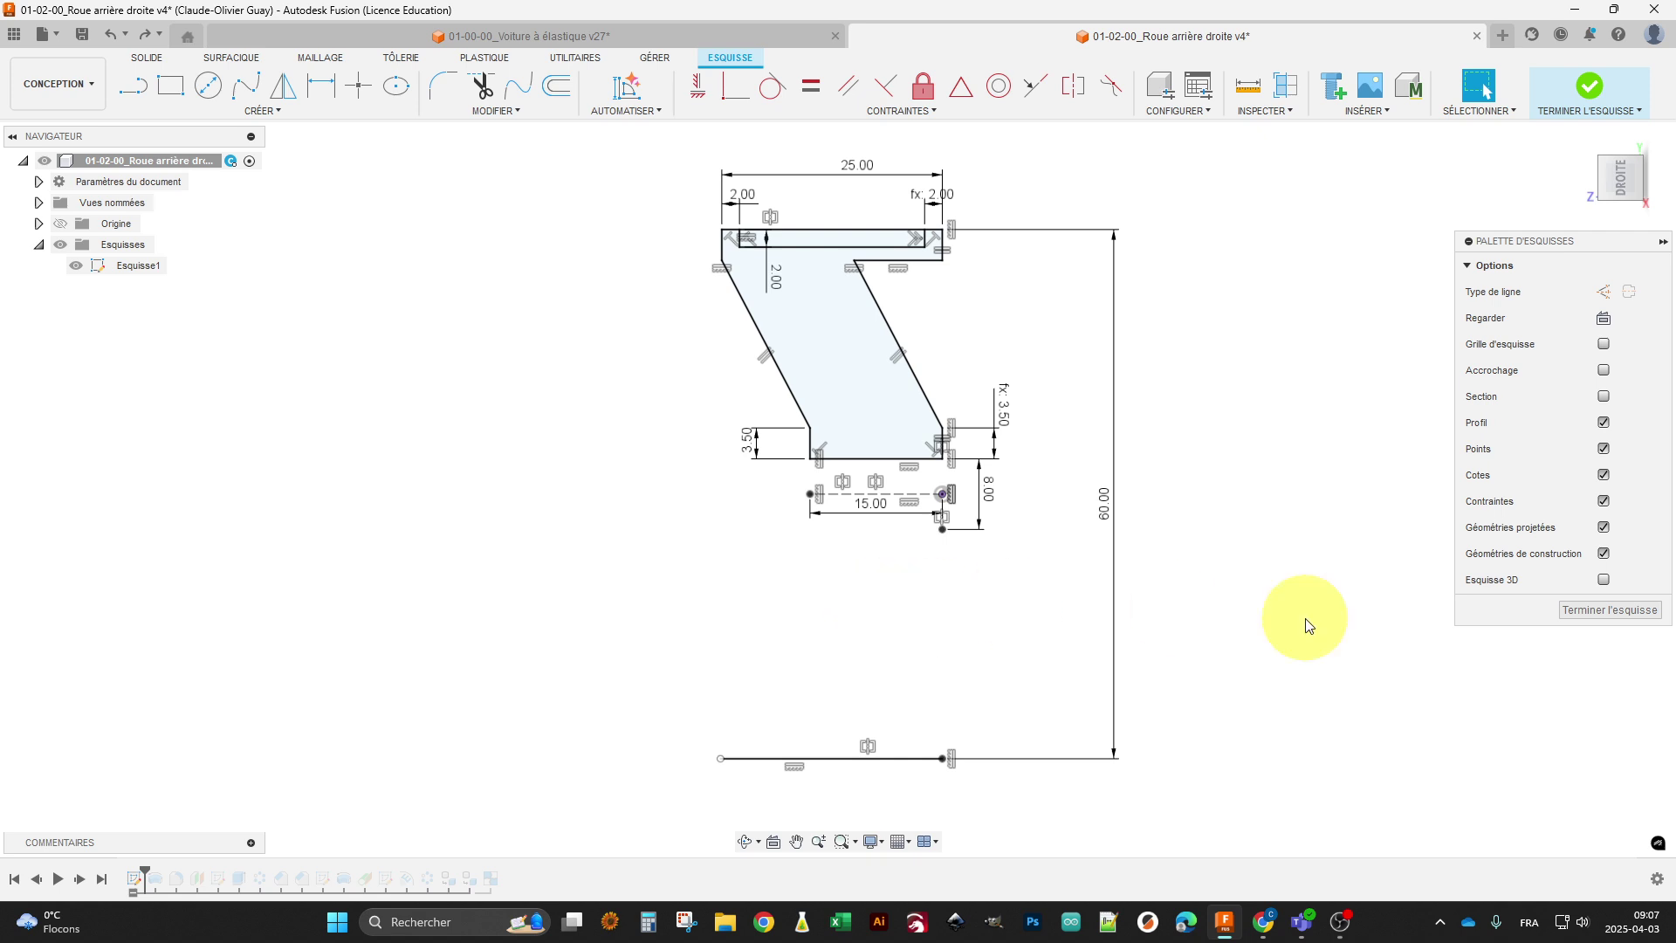
{"action": "left_click", "coordinate": [1585, 611]}
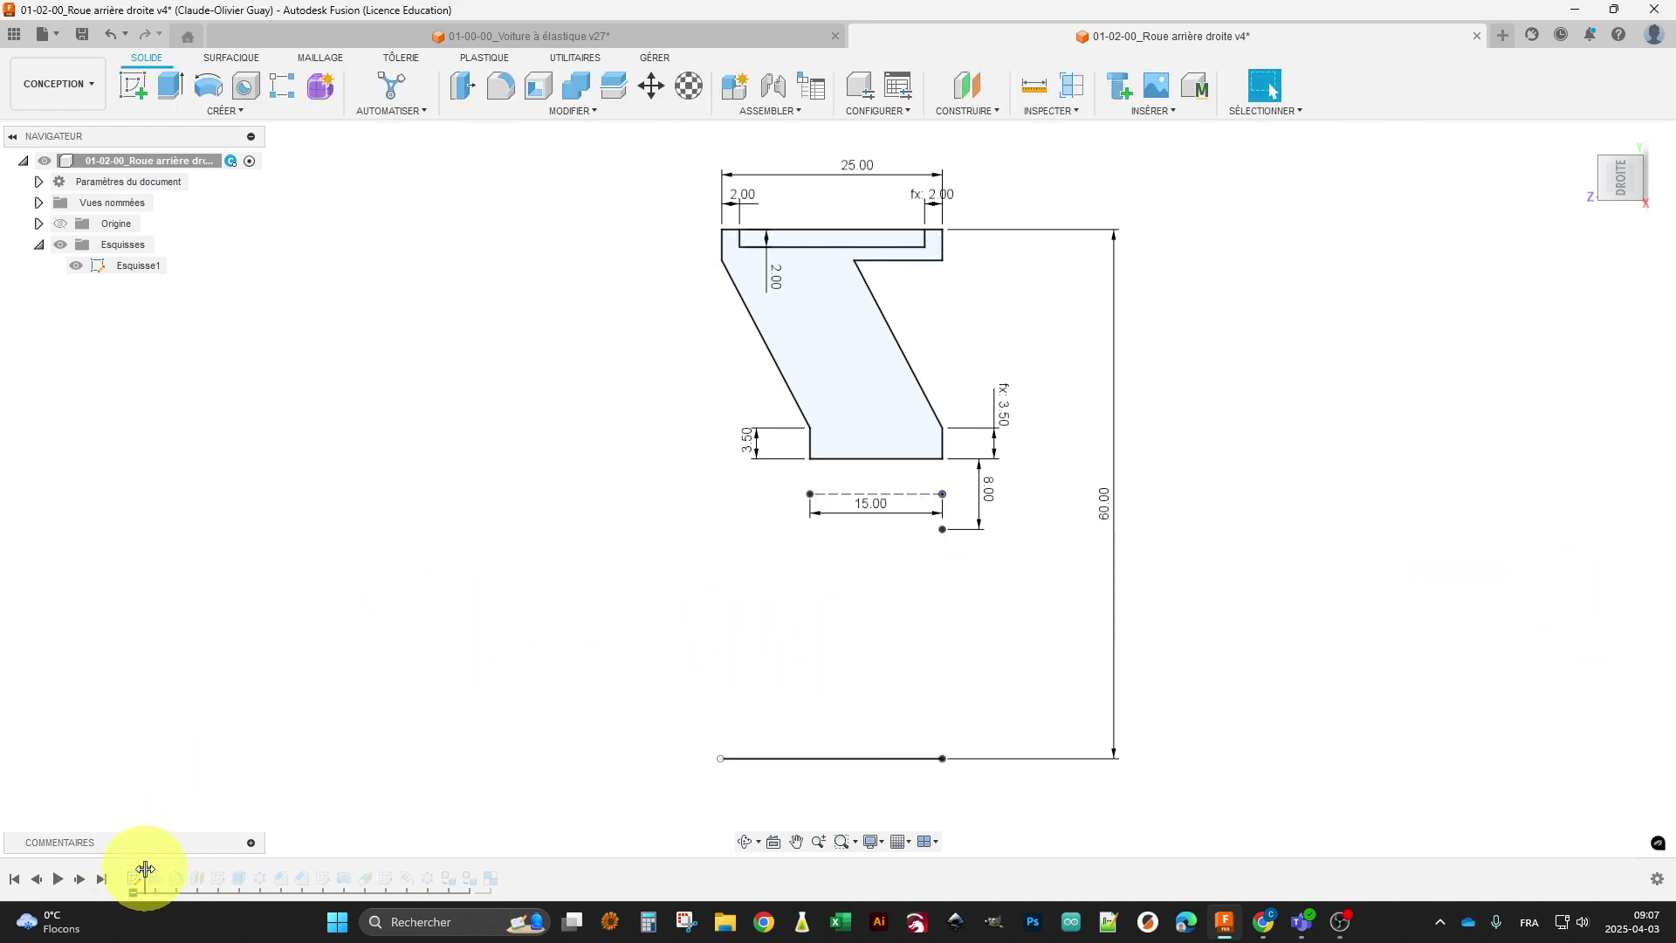
Advance the history past the revolve and the fillet Congé2, and select the fillet to examine its rounded edges.
{"action": "left_click_drag", "start_coordinate": [145, 868], "coordinate": [177, 871]}
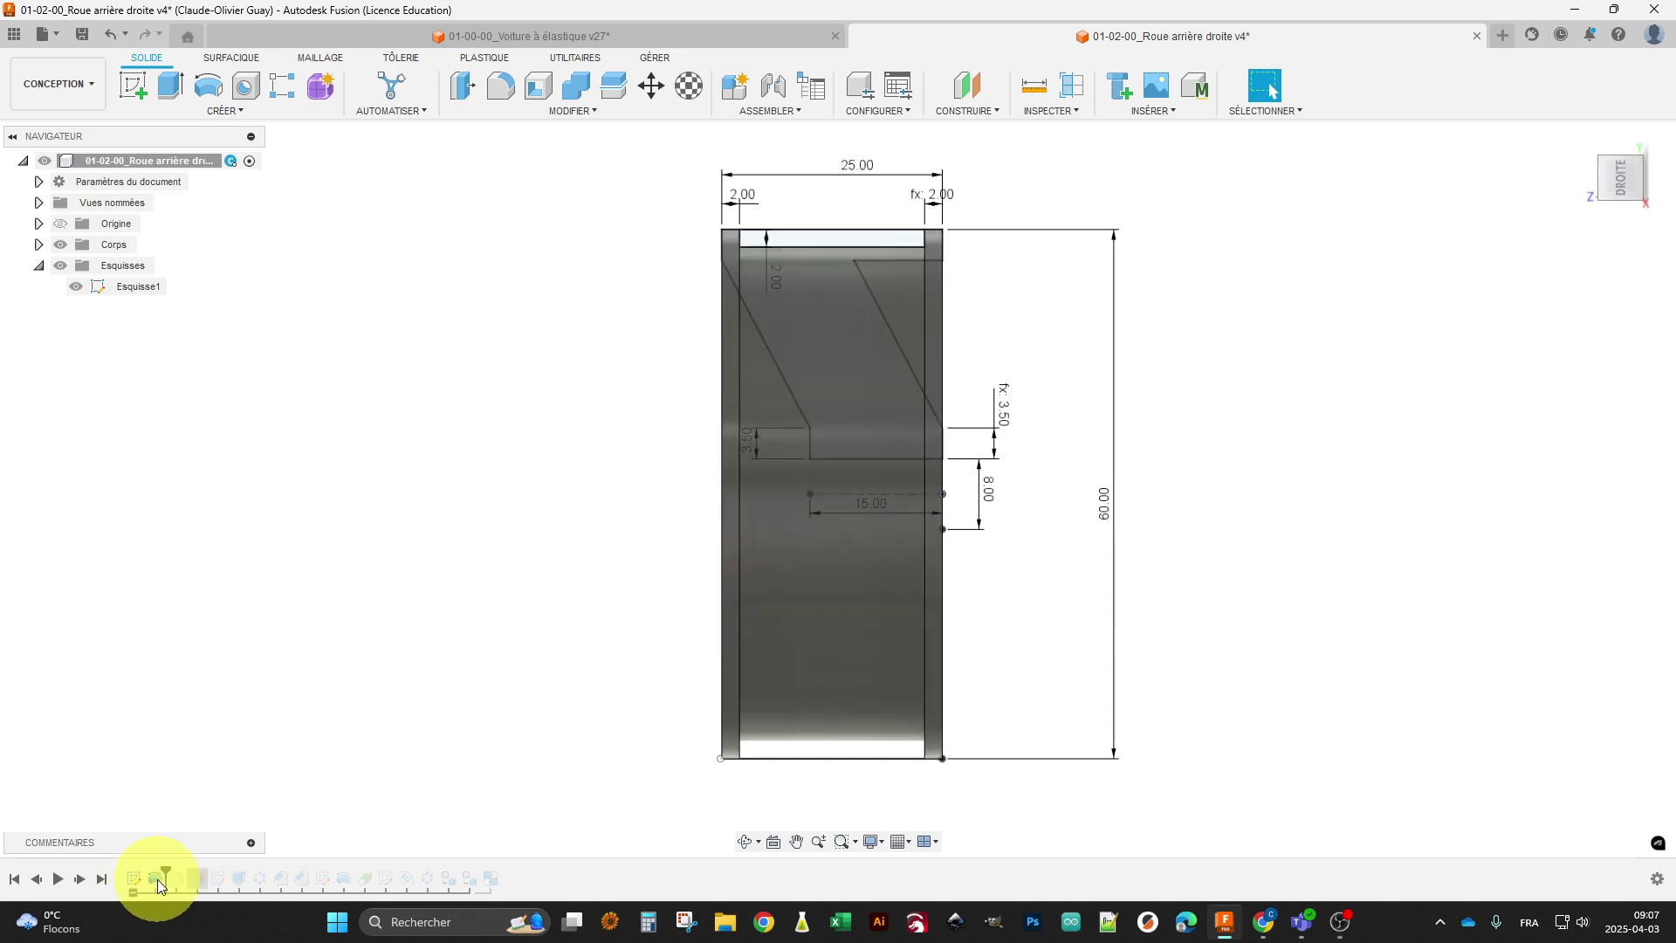
{"action": "mouse_move", "coordinate": [490, 666]}
{"action": "middle_mouse_down", "text": "shift"}
{"action": "mouse_move", "coordinate": [606, 687]}
{"action": "mouse_move", "coordinate": [559, 691]}
{"action": "middle_mouse_up", "text": "shift"}
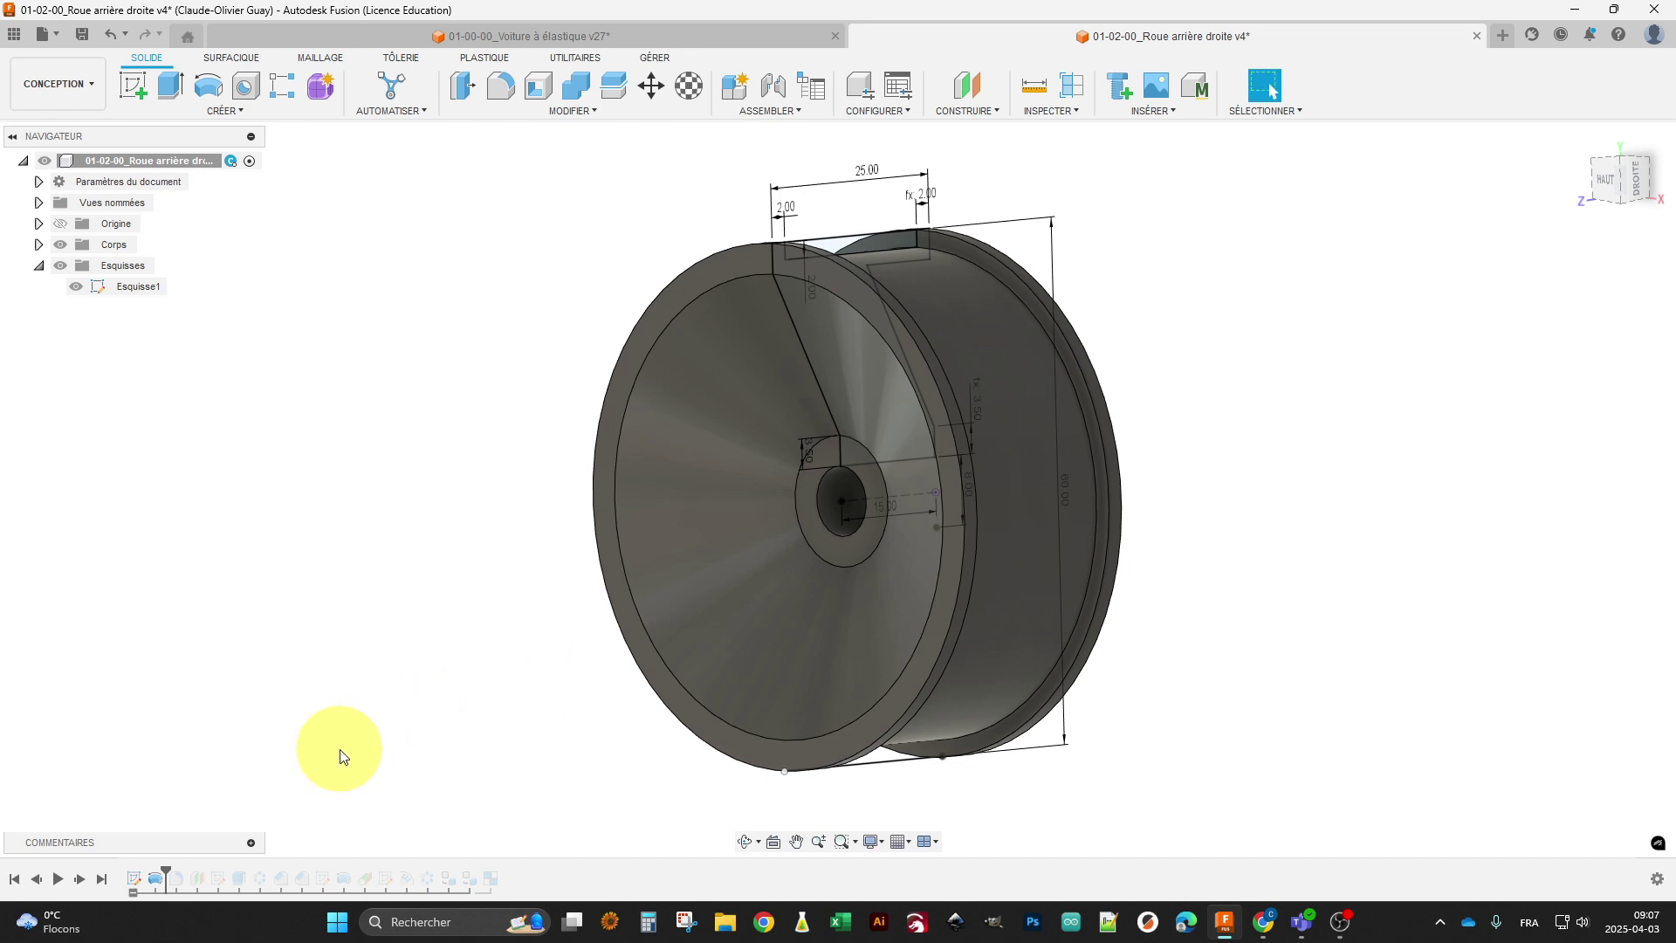
{"action": "middle_click_drag", "start_coordinate": [401, 763], "coordinate": [456, 781], "text": "shift"}
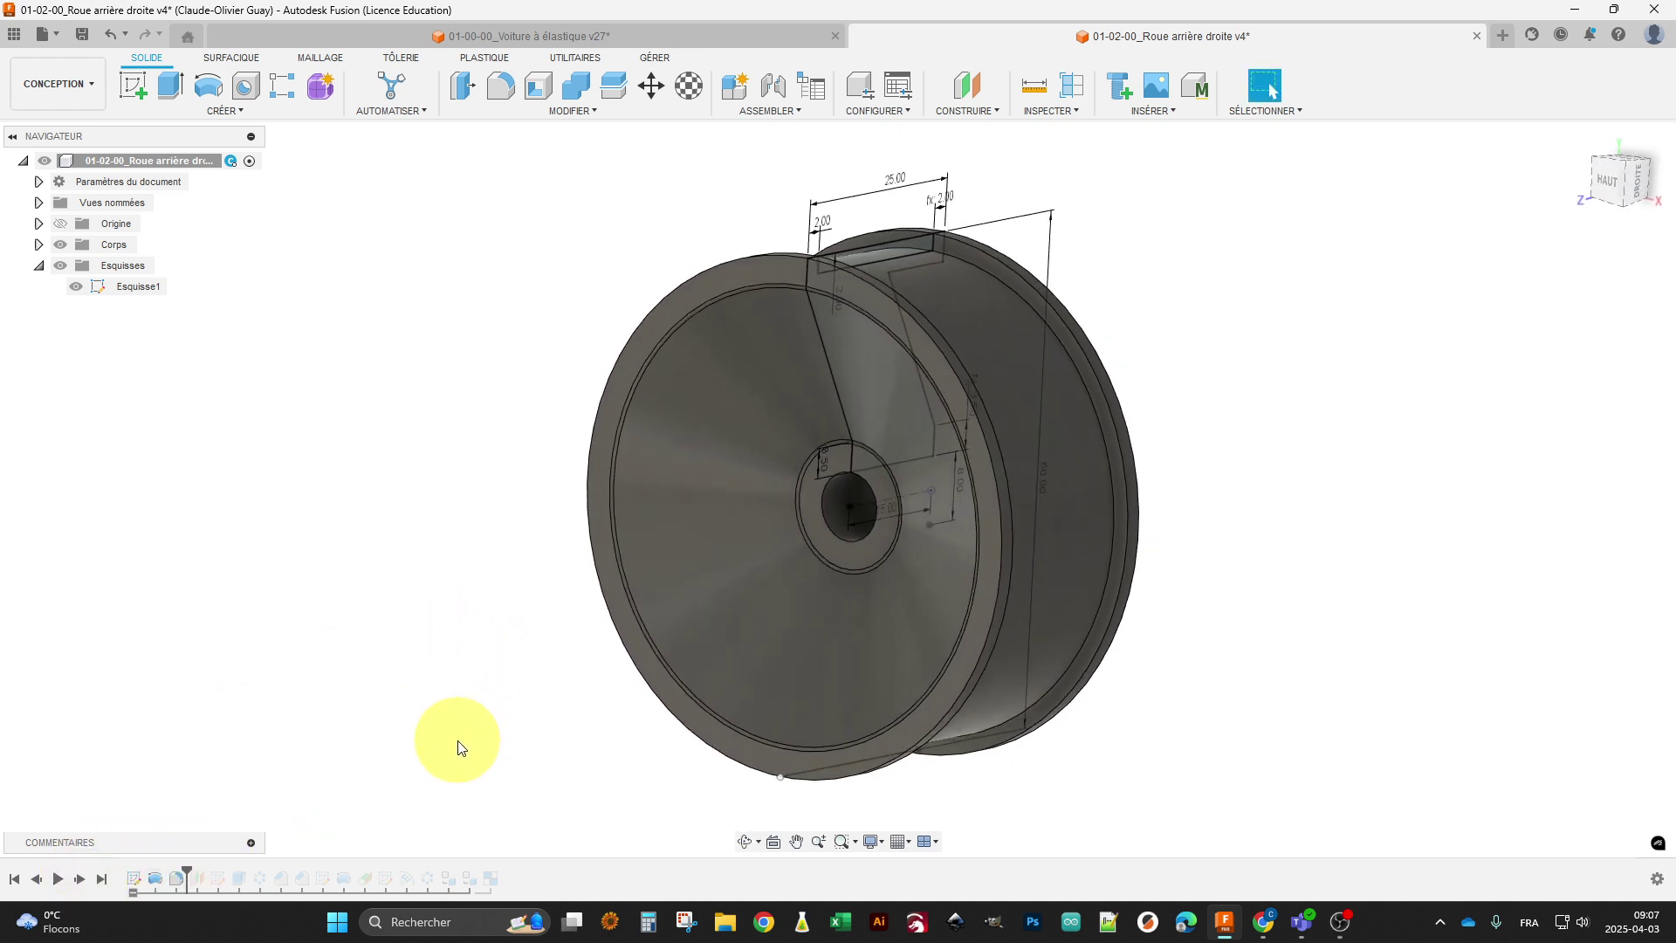
{"action": "left_click", "coordinate": [174, 878]}
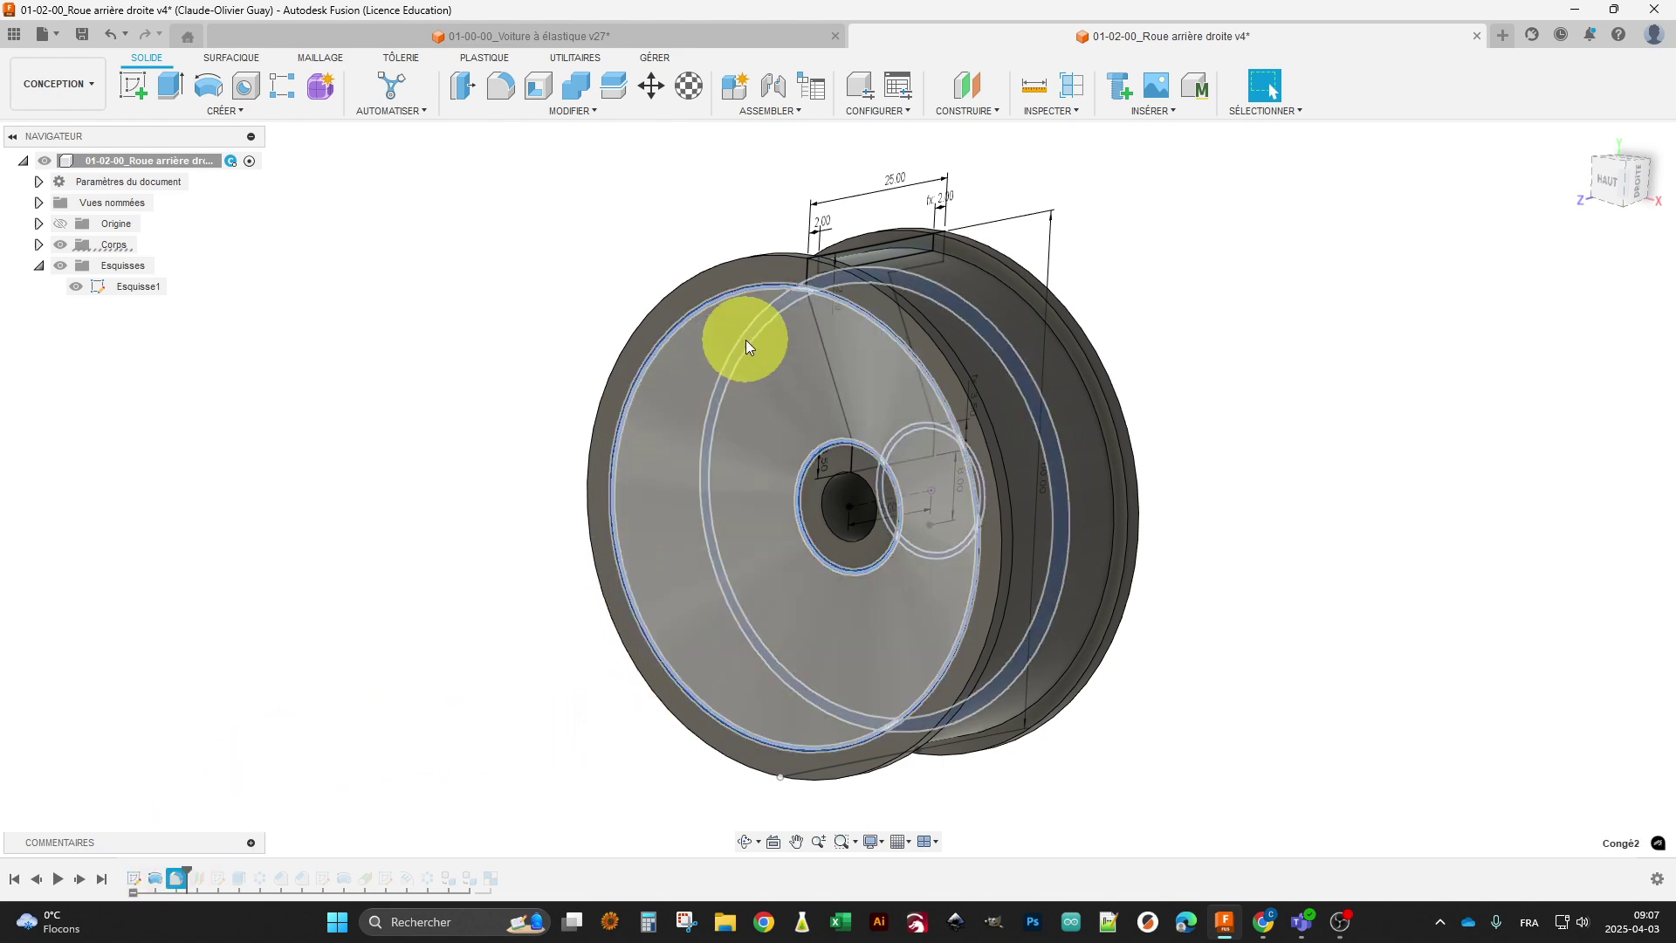
{"action": "middle_click_drag", "start_coordinate": [746, 342], "coordinate": [490, 678], "text": "shift"}
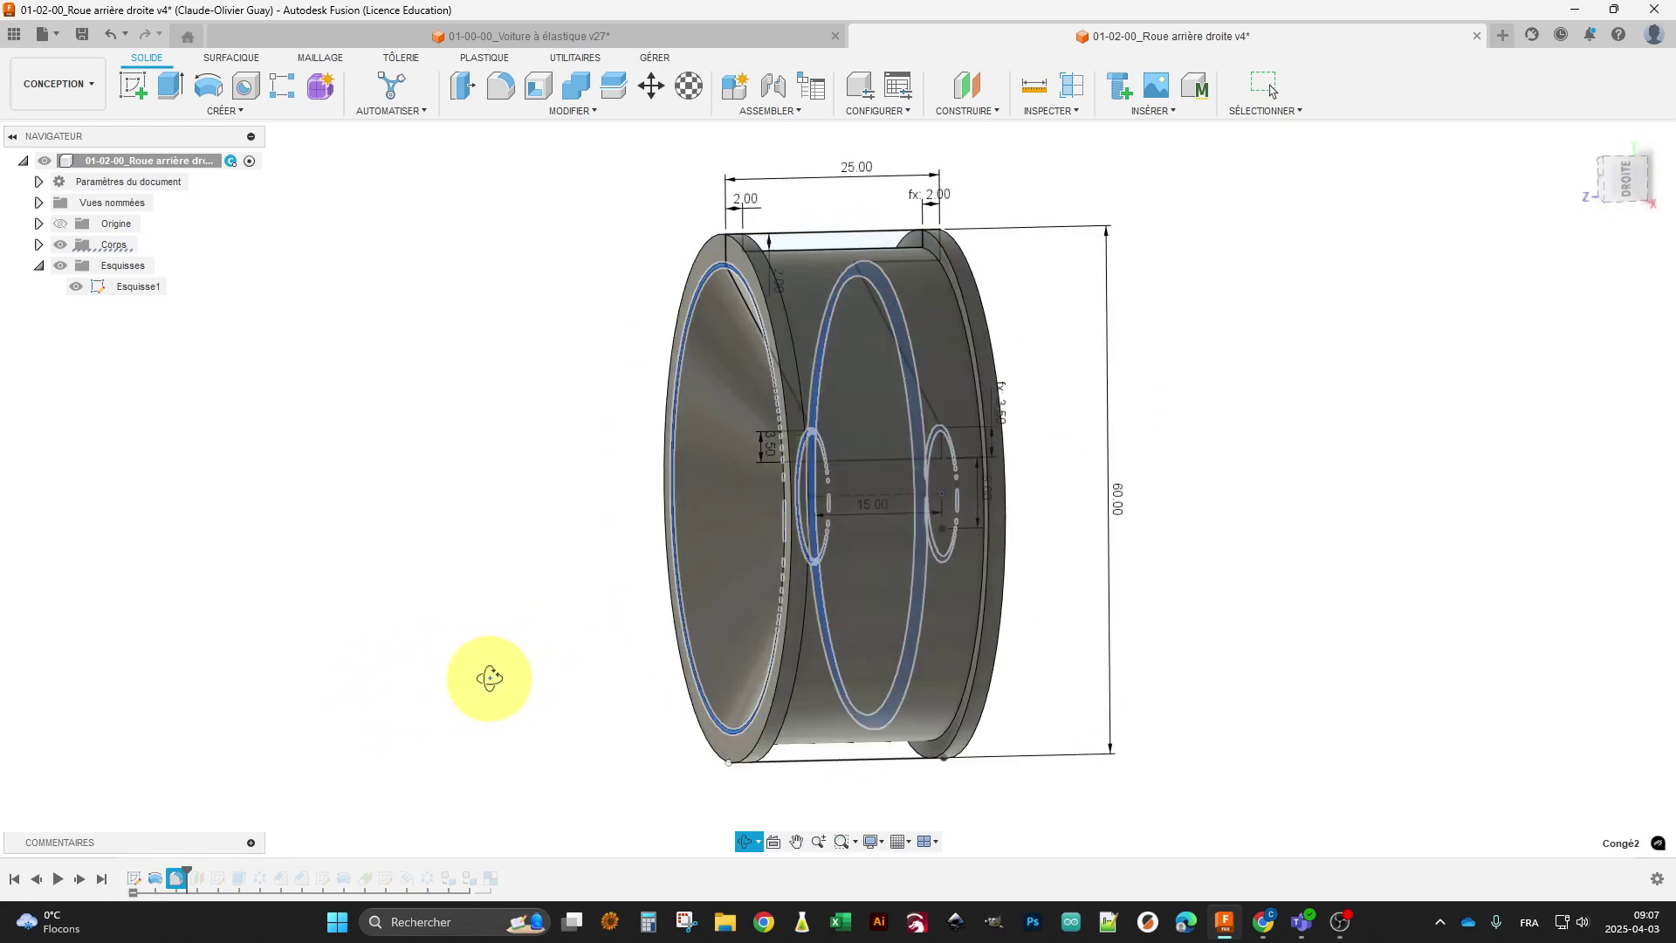
{"action": "middle_click_drag", "start_coordinate": [383, 697], "coordinate": [404, 700], "text": "shift"}
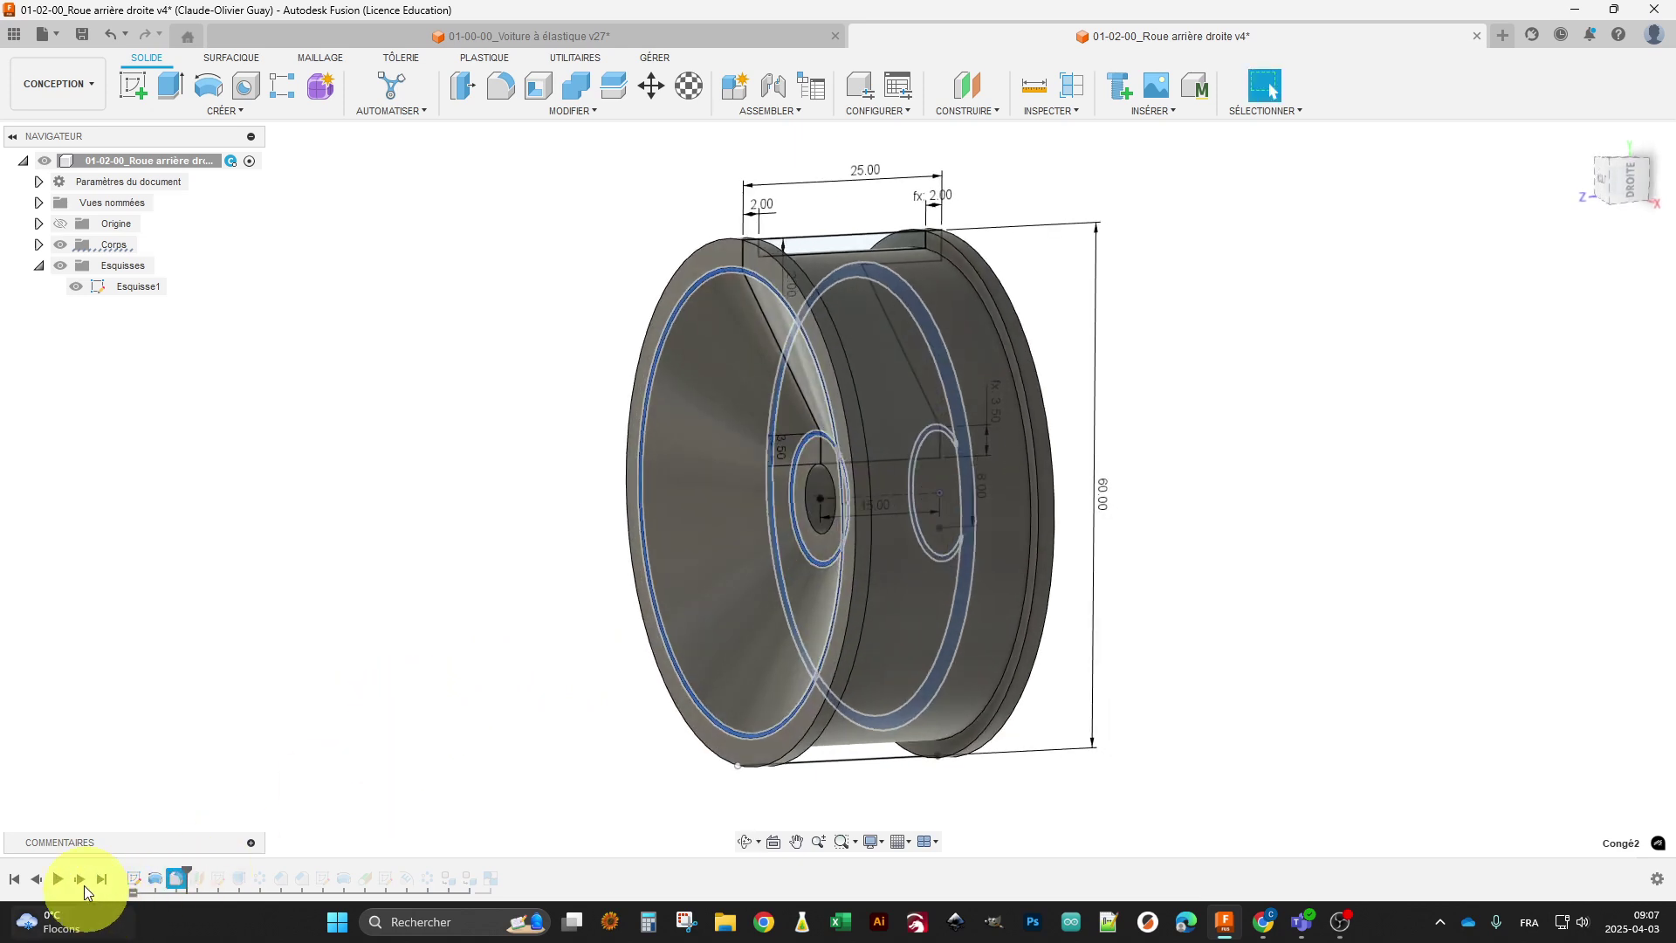
Advance the history past the construction plane and display Plan1 over the front face of the rim.
{"action": "left_click", "coordinate": [81, 880]}
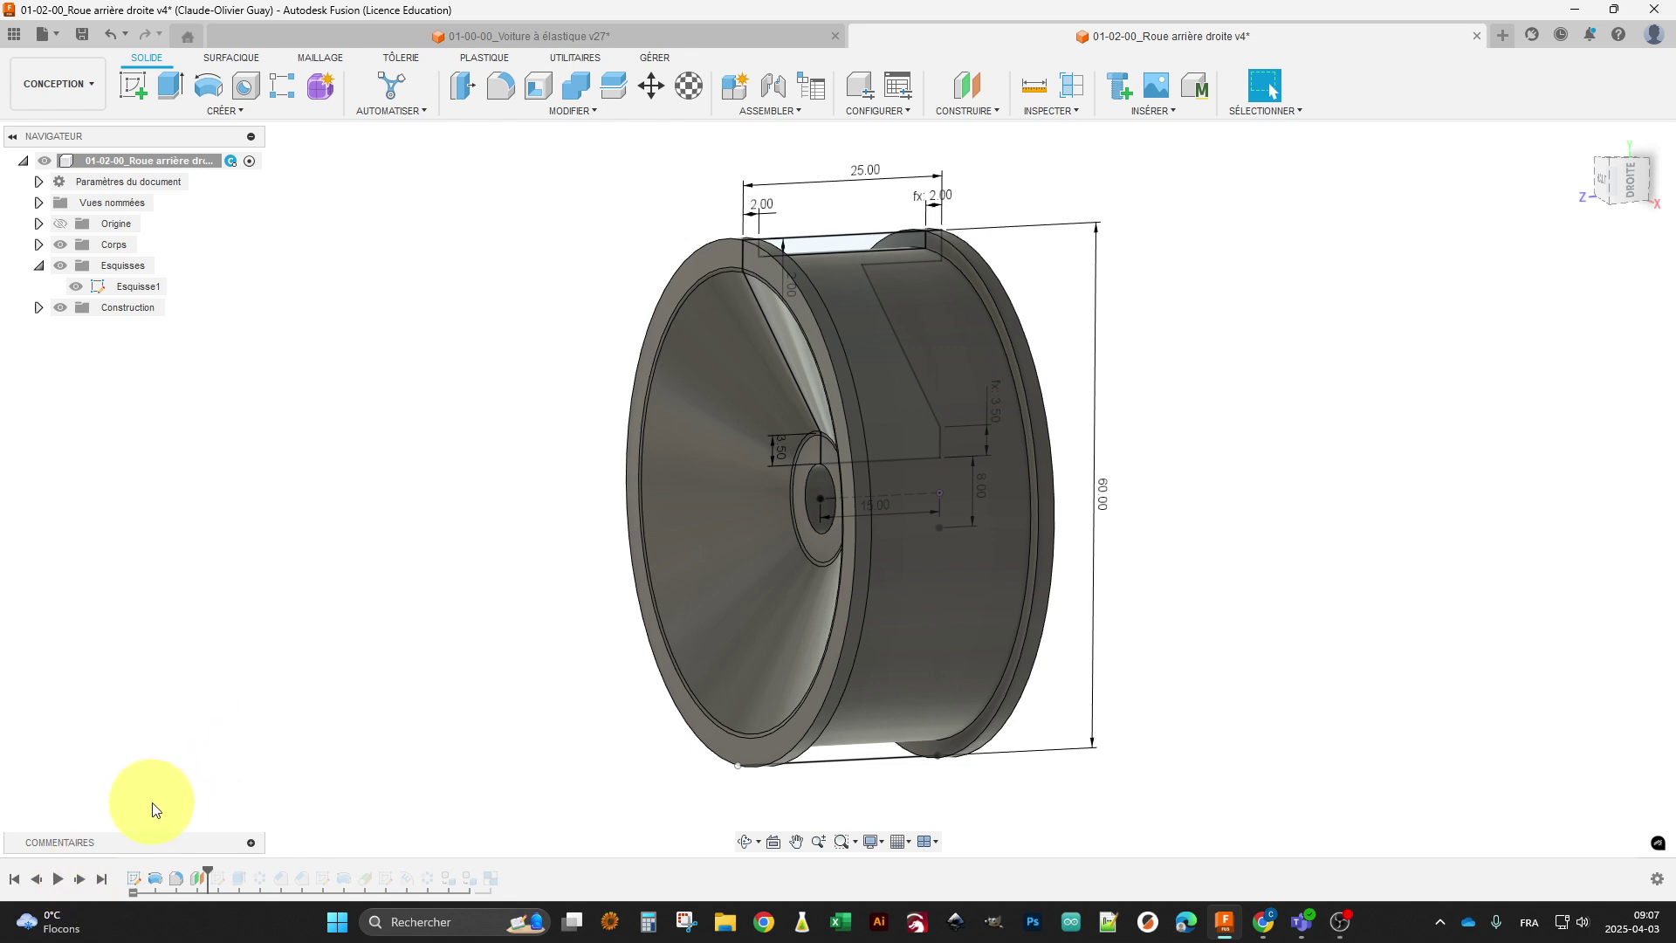
{"action": "middle_click_drag", "start_coordinate": [334, 671], "coordinate": [330, 679], "text": "shift"}
{"action": "left_click", "coordinate": [37, 310]}
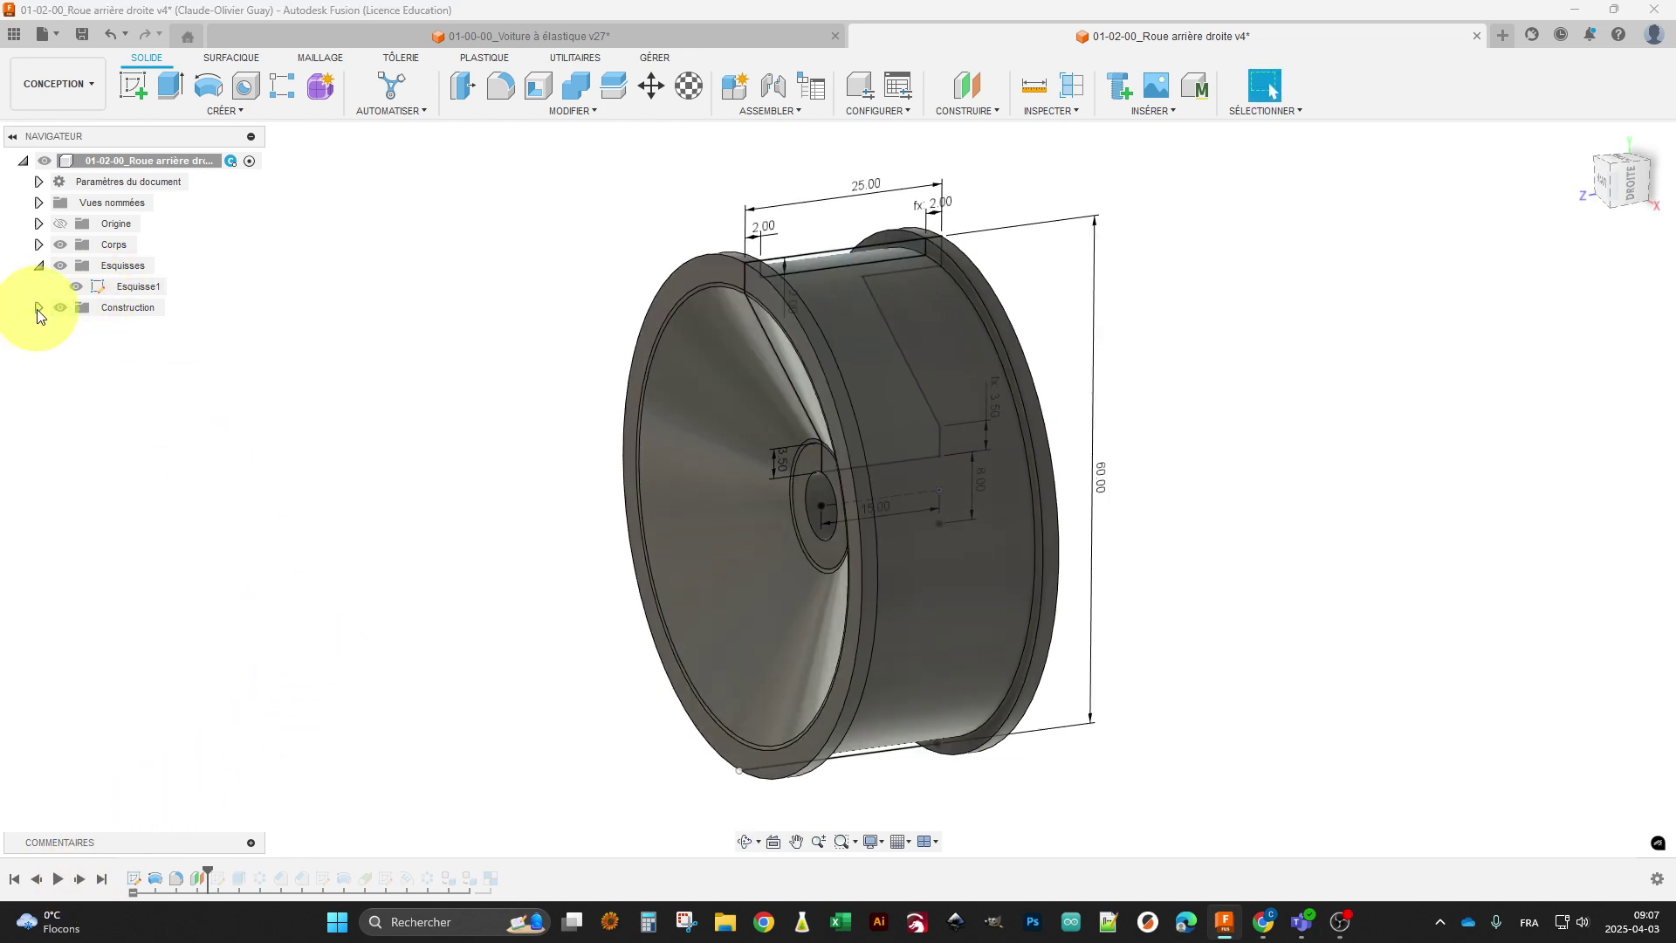
{"action": "middle_click_drag", "start_coordinate": [392, 513], "coordinate": [307, 760], "text": "shift"}
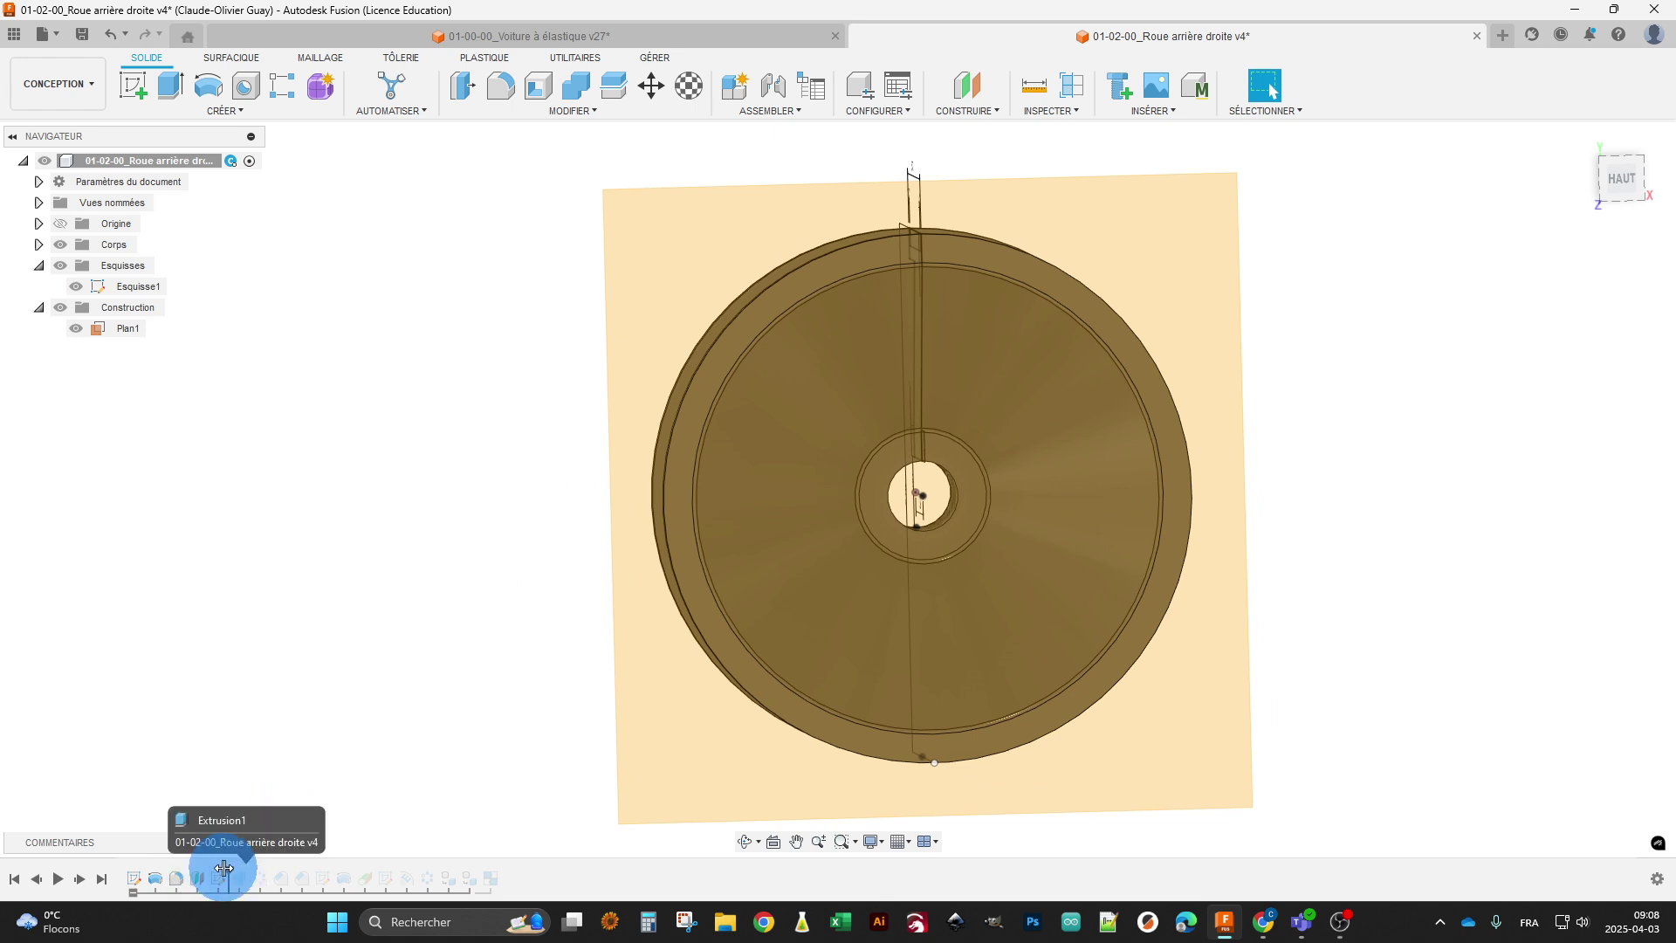
Advance the history past the slot sketch, show Esquisse2 instead of Esquisse1, and orient the view to HAUT.
{"action": "left_click_drag", "start_coordinate": [223, 868], "coordinate": [224, 868]}
{"action": "left_click", "coordinate": [76, 288]}
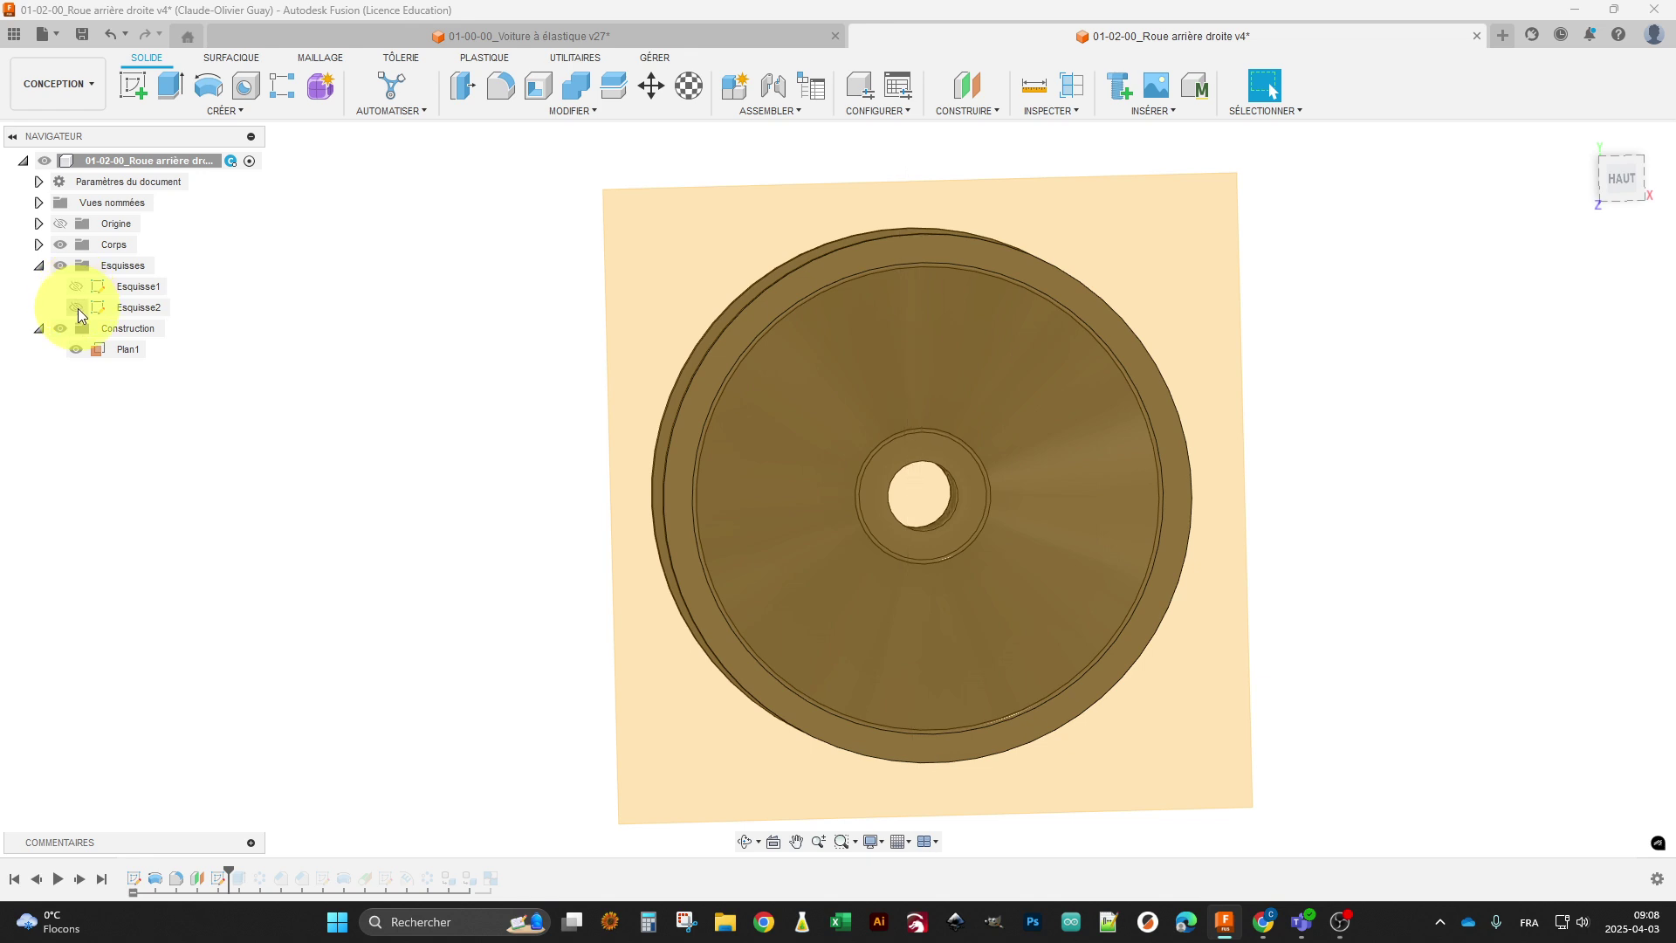
{"action": "left_click", "coordinate": [76, 307]}
{"action": "left_click", "coordinate": [1616, 177]}
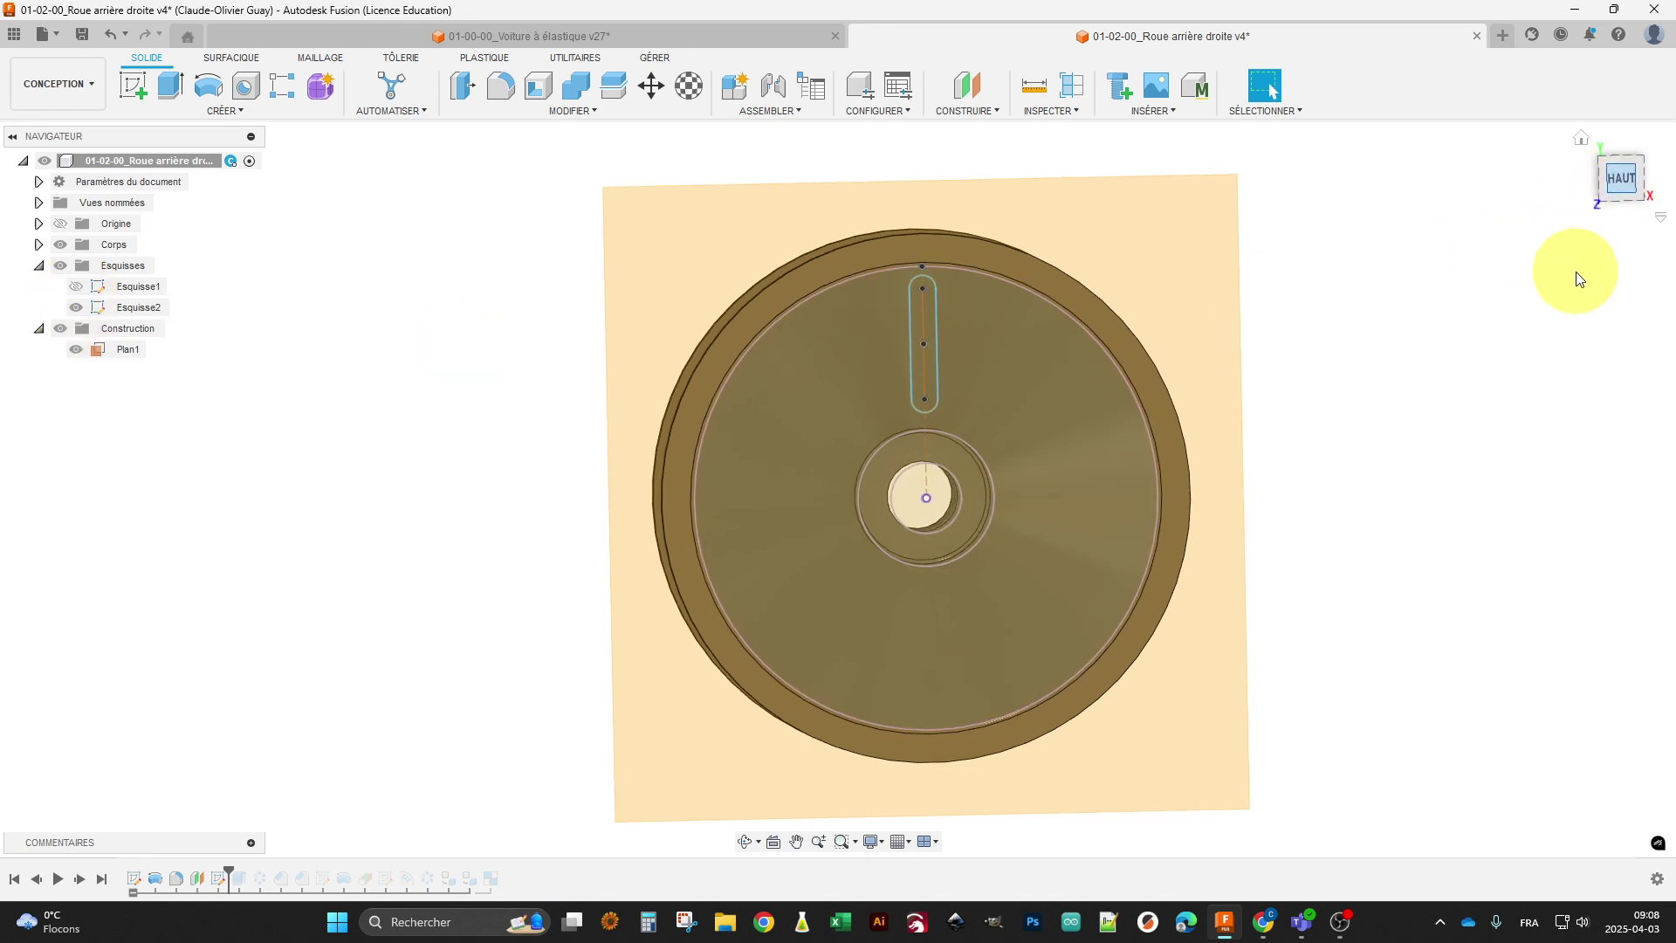
Edit Esquisse2, shift the slot sideways off the rim's vertical centreline, and hide Plan1.
{"action": "right_click", "coordinate": [218, 880]}
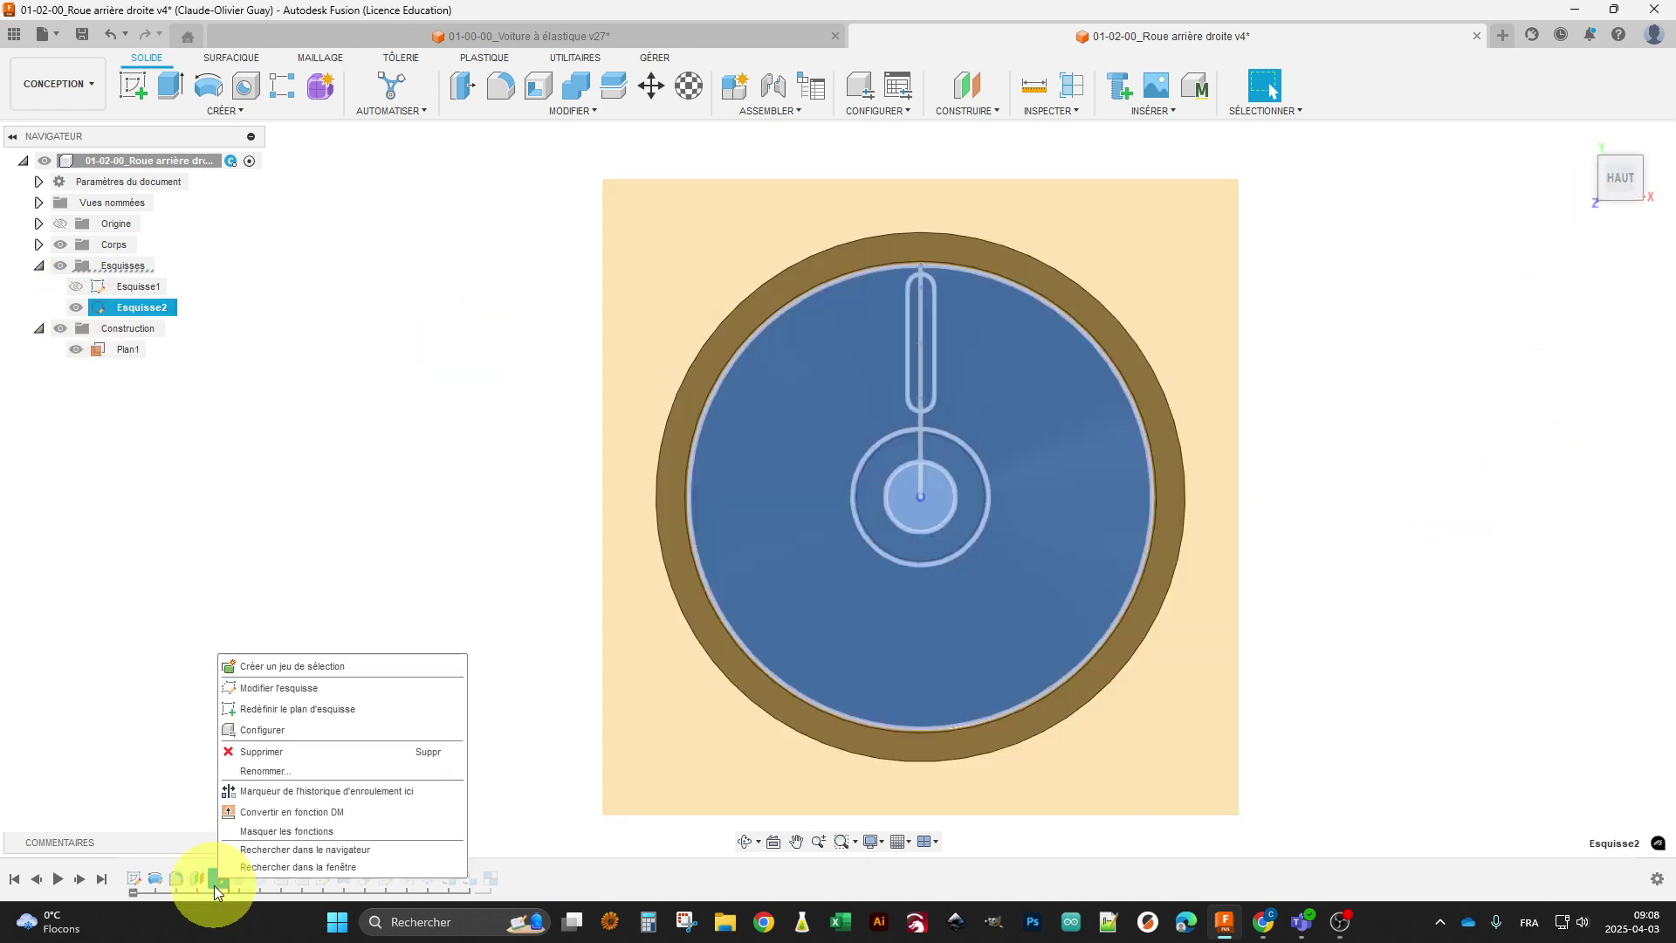
{"action": "left_click", "coordinate": [301, 688]}
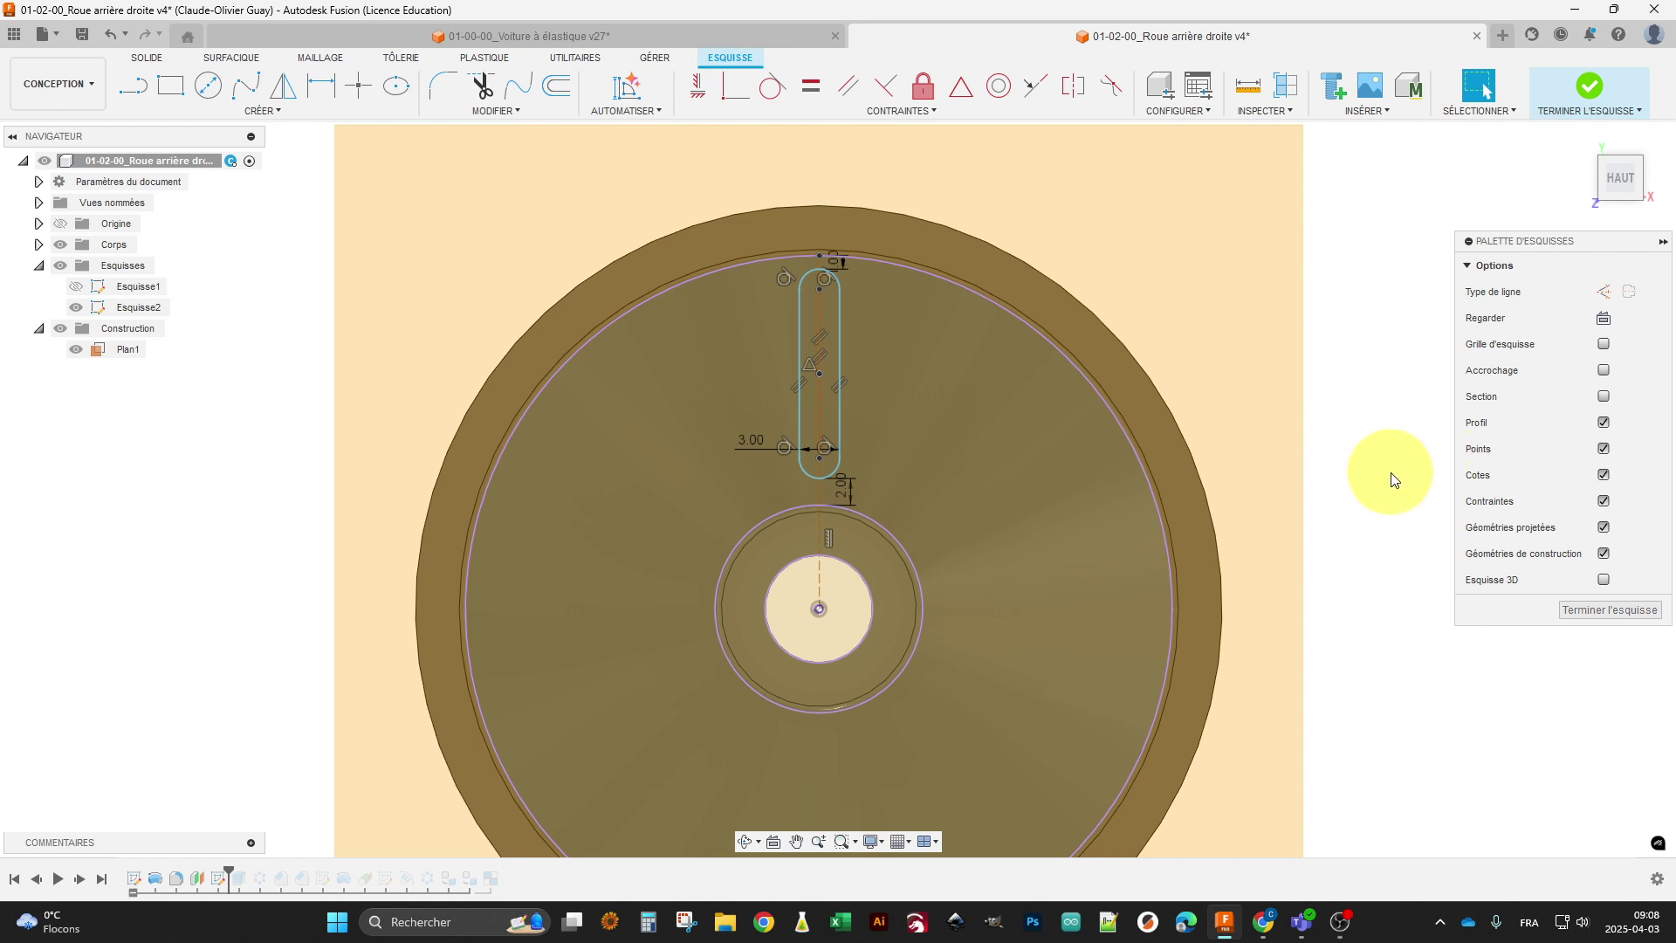
{"action": "left_click_drag", "start_coordinate": [840, 456], "coordinate": [903, 479]}
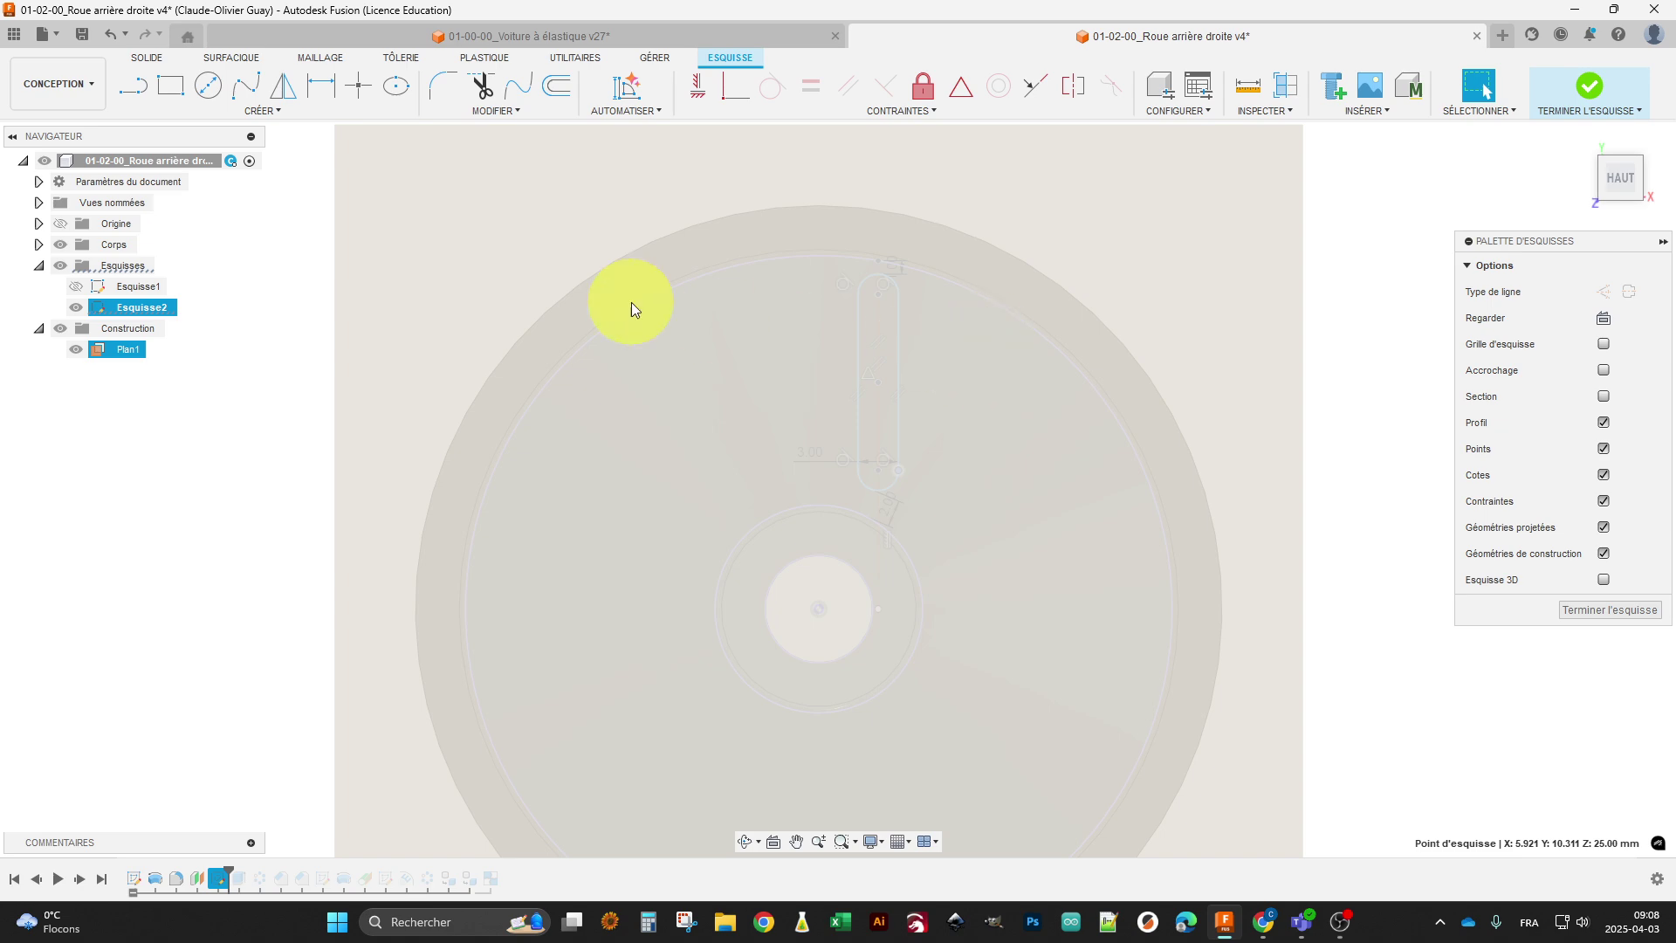
{"action": "left_click", "coordinate": [76, 349]}
{"action": "middle_click_drag", "start_coordinate": [368, 476], "coordinate": [406, 377]}
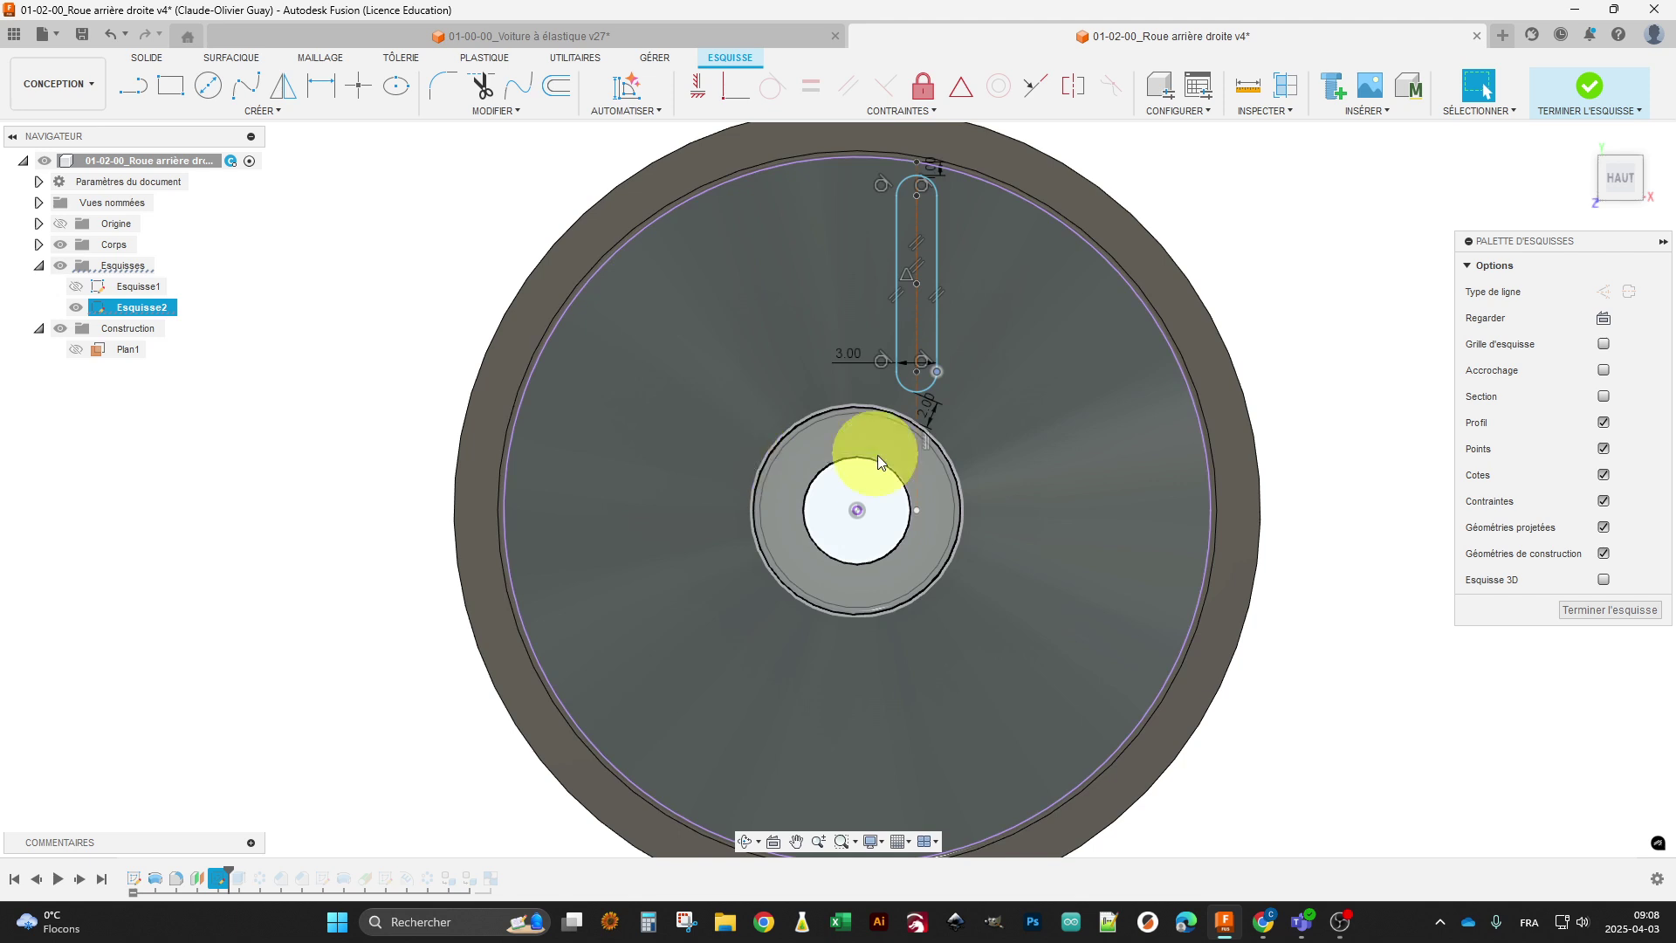
Hide the bodies and make the lower end of the slot's centreline coincident with the sketch origin.
{"action": "left_click", "coordinate": [61, 244]}
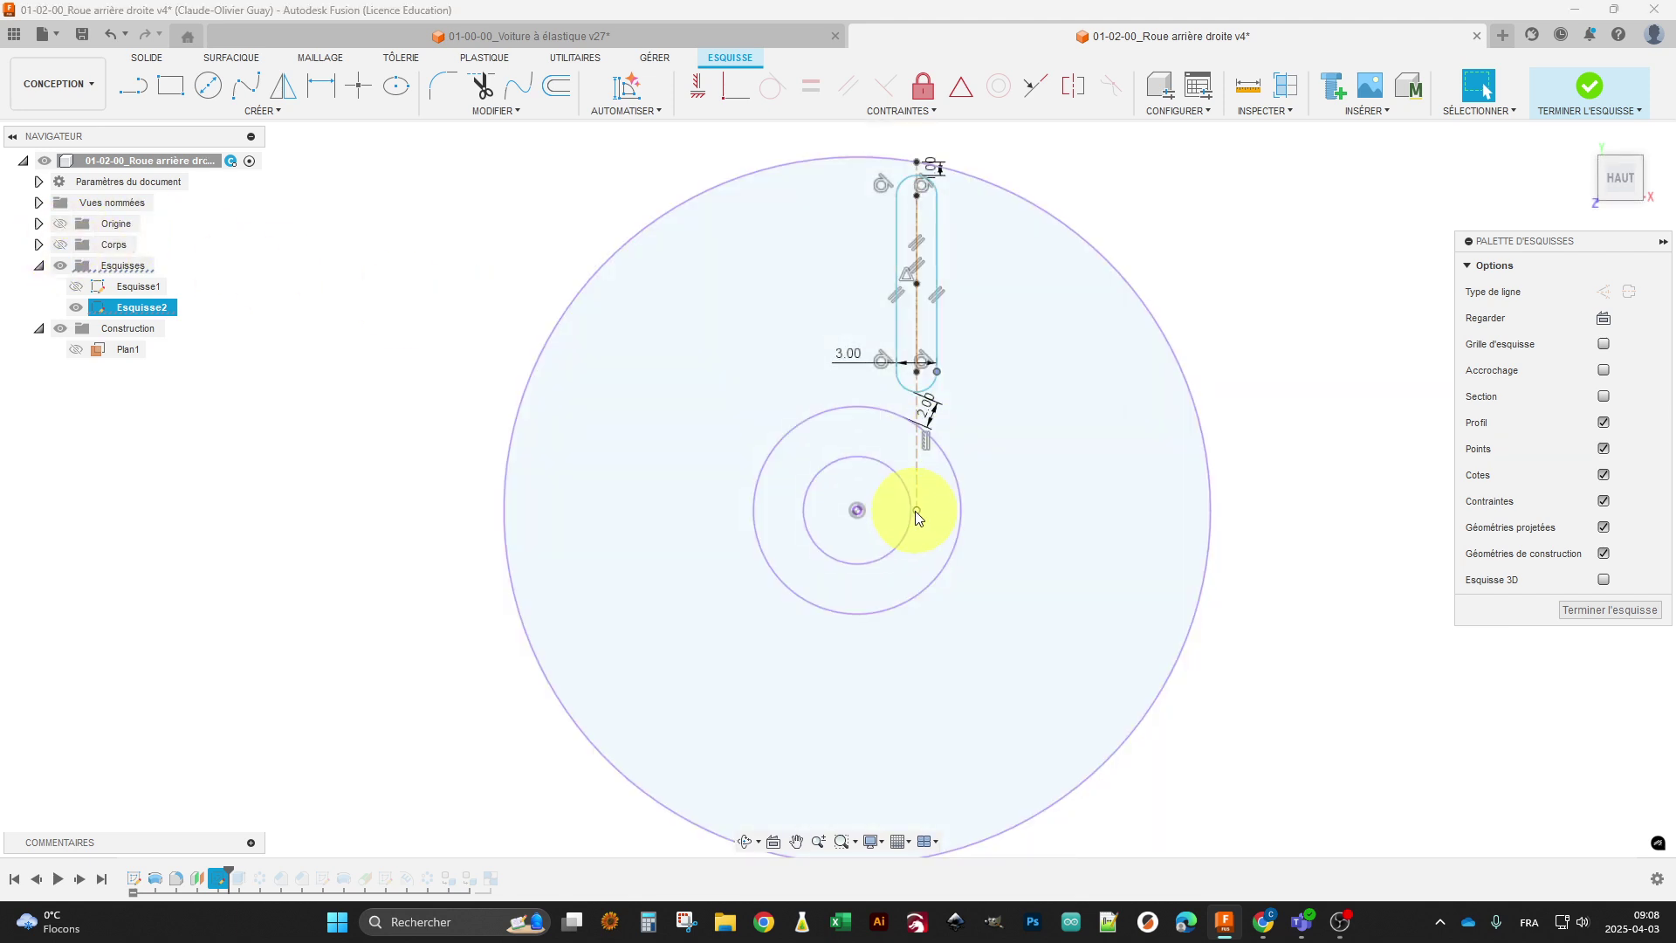
{"action": "left_click_drag", "start_coordinate": [917, 511], "coordinate": [1007, 526]}
{"action": "mouse_move", "coordinate": [1006, 529]}
{"action": "left_mouse_down"}
{"action": "mouse_move", "coordinate": [1014, 542]}
{"action": "mouse_move", "coordinate": [966, 505]}
{"action": "mouse_move", "coordinate": [1015, 510]}
{"action": "mouse_move", "coordinate": [883, 509]}
{"action": "mouse_move", "coordinate": [932, 522]}
{"action": "left_mouse_up"}
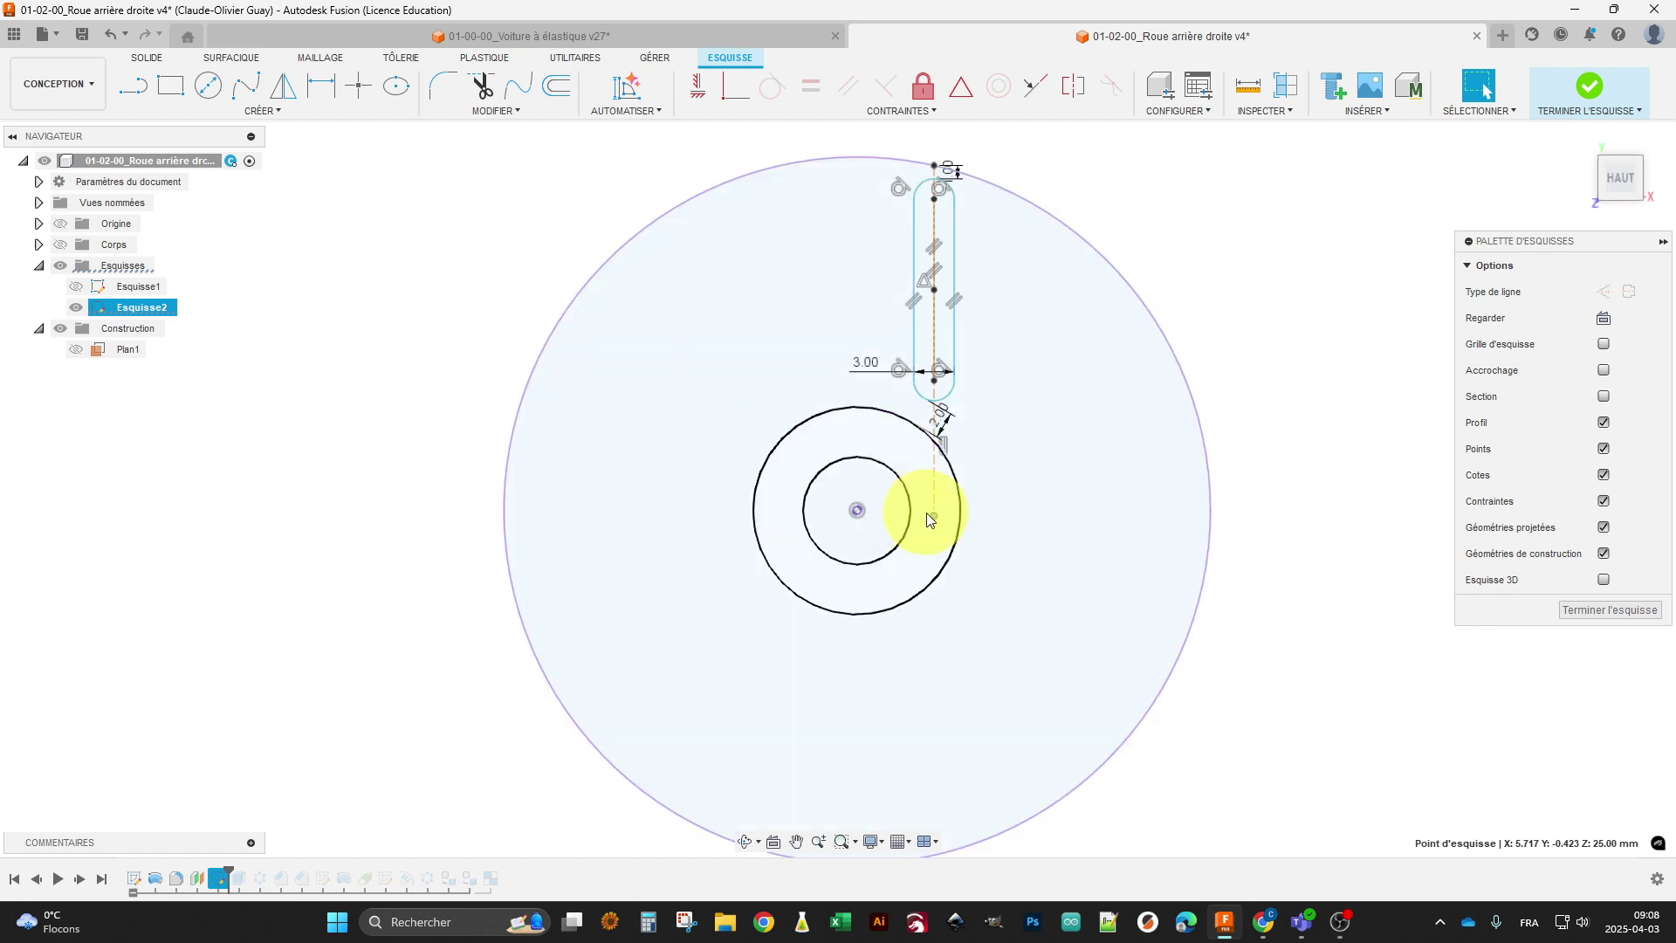
{"action": "left_click", "coordinate": [730, 92]}
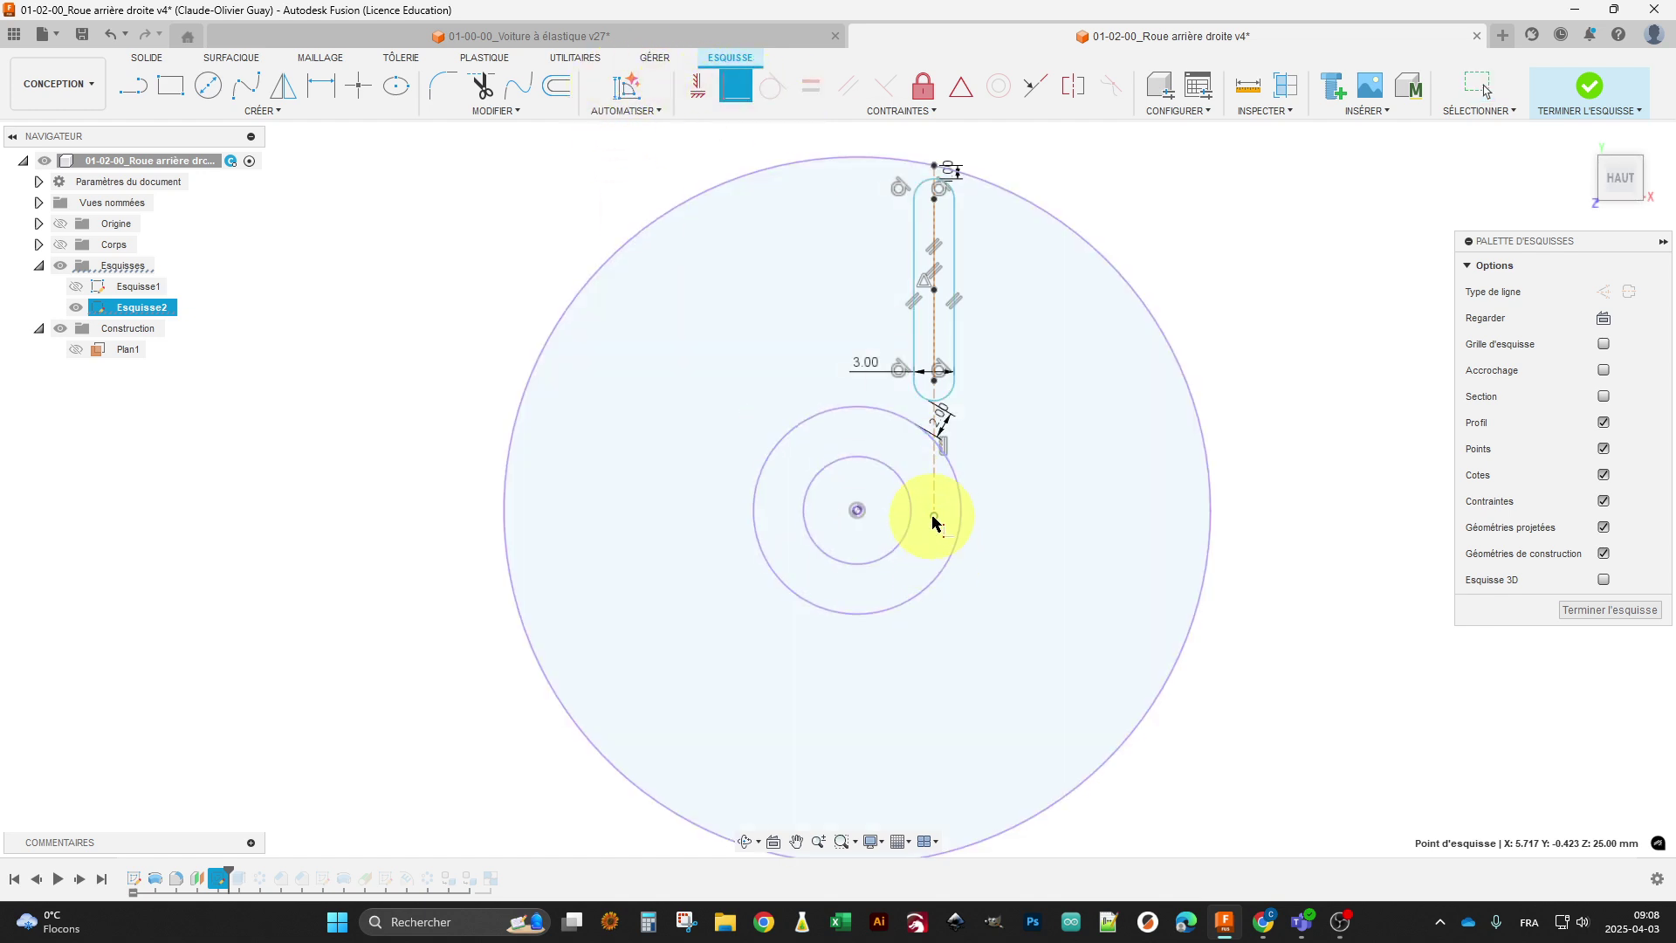
{"action": "left_click", "coordinate": [858, 513]}
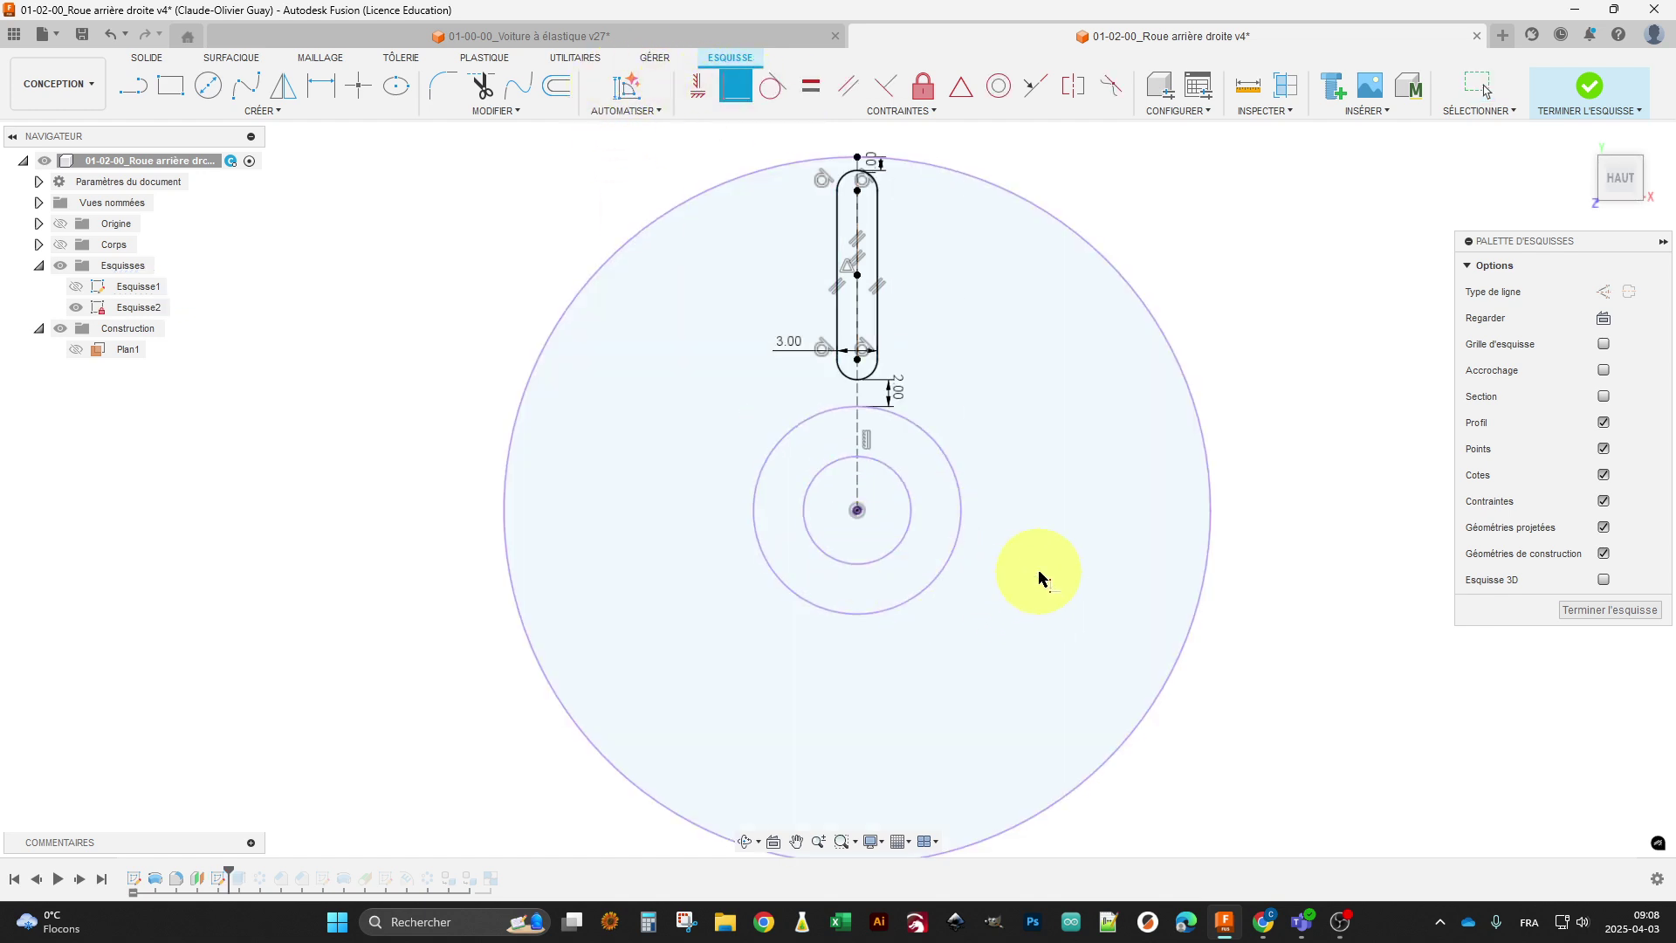
{"action": "key", "text": "Escape"}
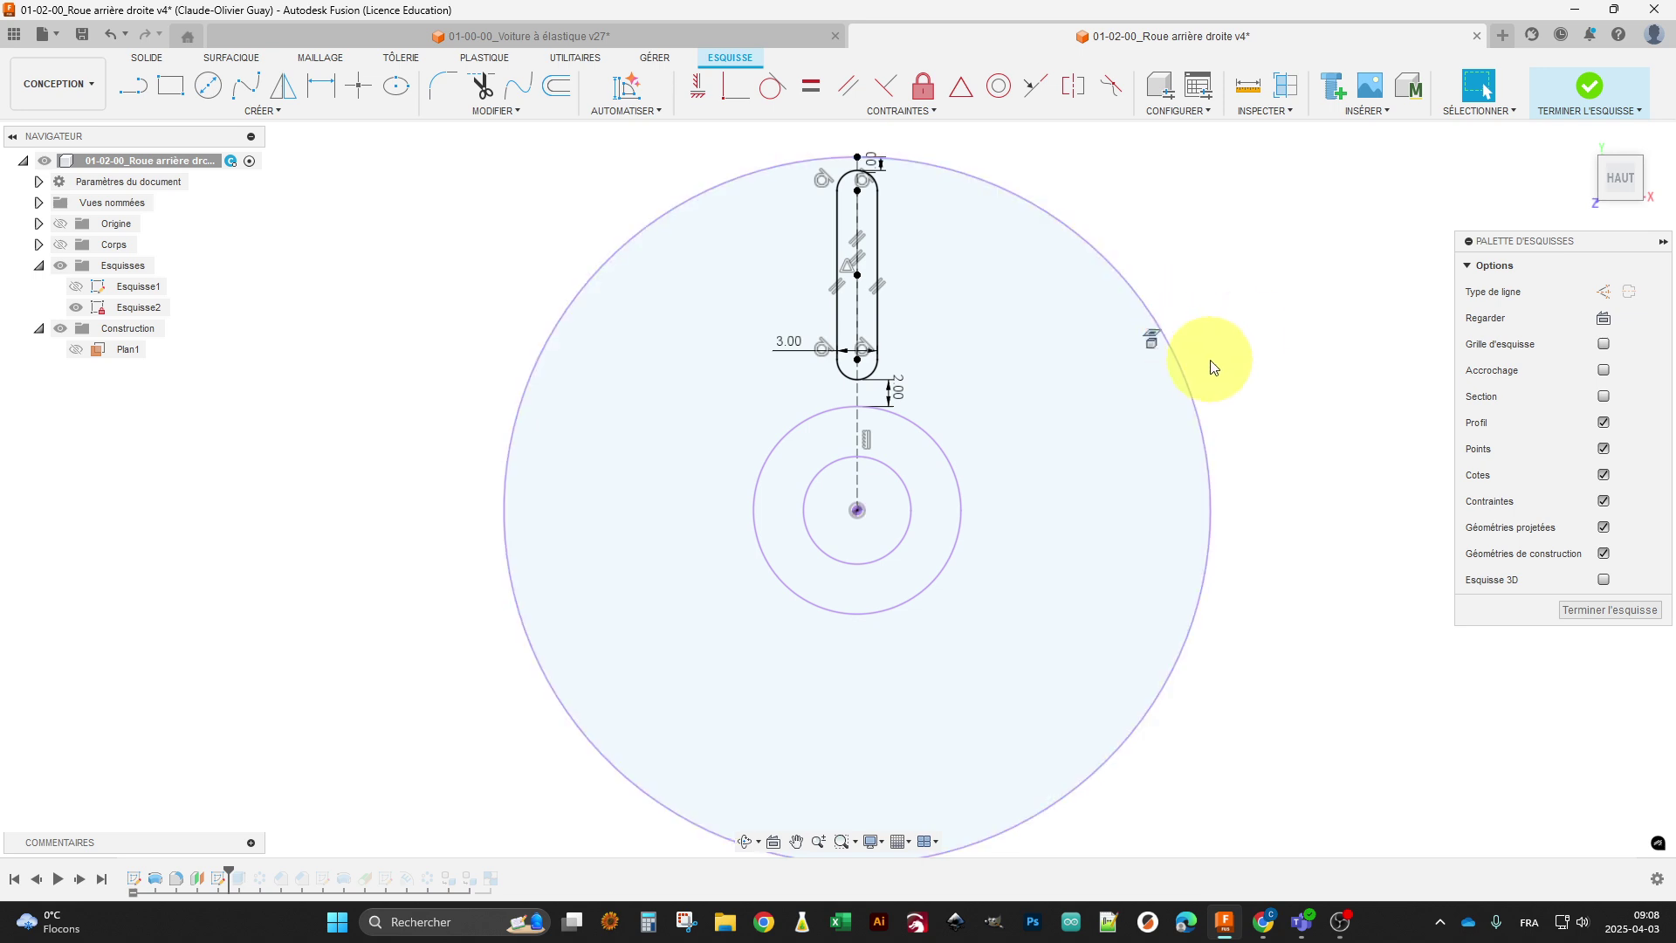
Select the outer projected circle of the slot sketch to examine it as reference geometry.
{"action": "left_click", "coordinate": [1178, 371]}
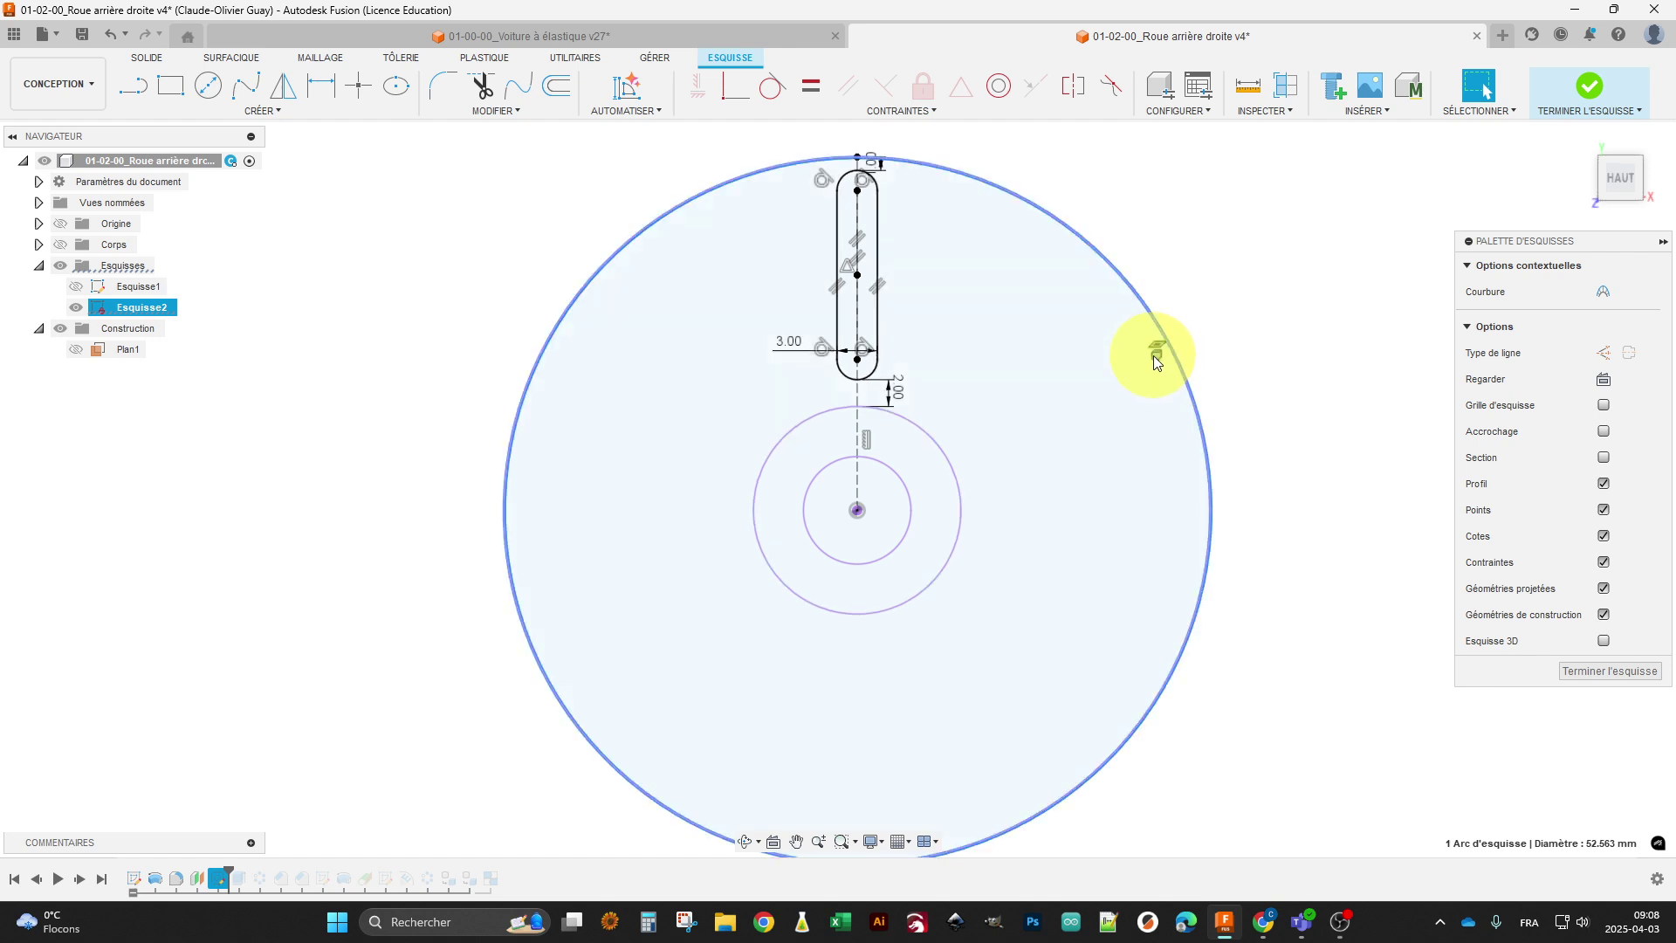
{"action": "left_click", "coordinate": [1204, 320]}
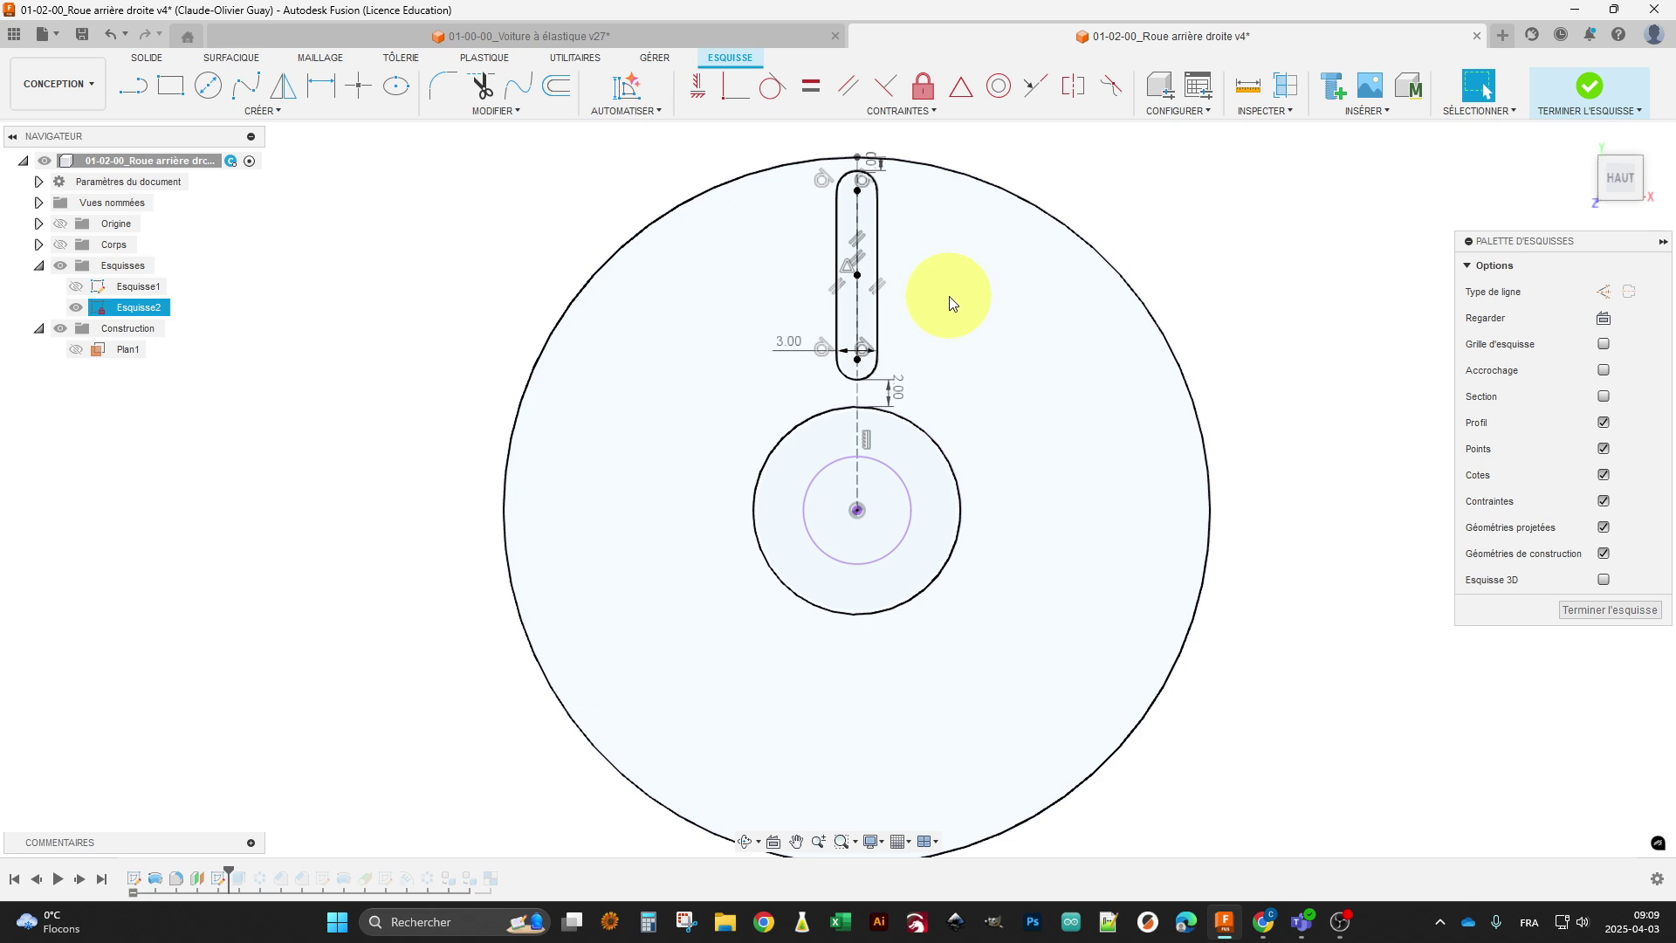
{"action": "middle_click_drag", "start_coordinate": [936, 296], "coordinate": [942, 353]}
{"action": "key", "text": "Escape"}
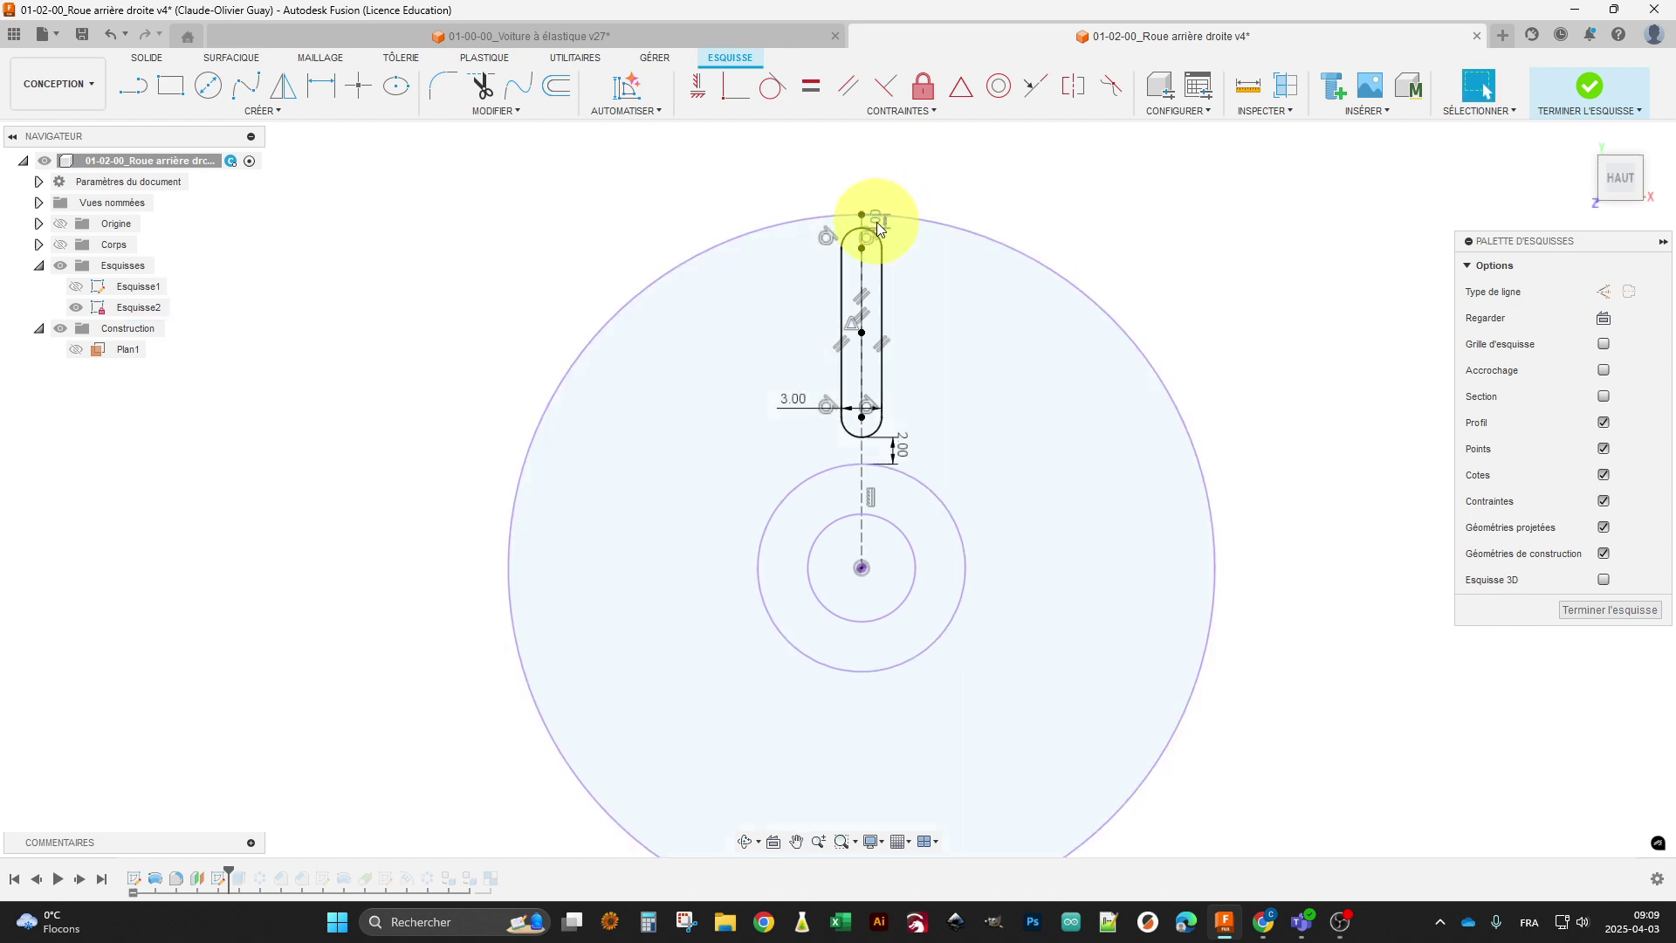
Move the slot's 1.00 mm upper dimension outside the outer circle and finish editing Esquisse2.
{"action": "left_click_drag", "start_coordinate": [877, 221], "coordinate": [868, 168]}
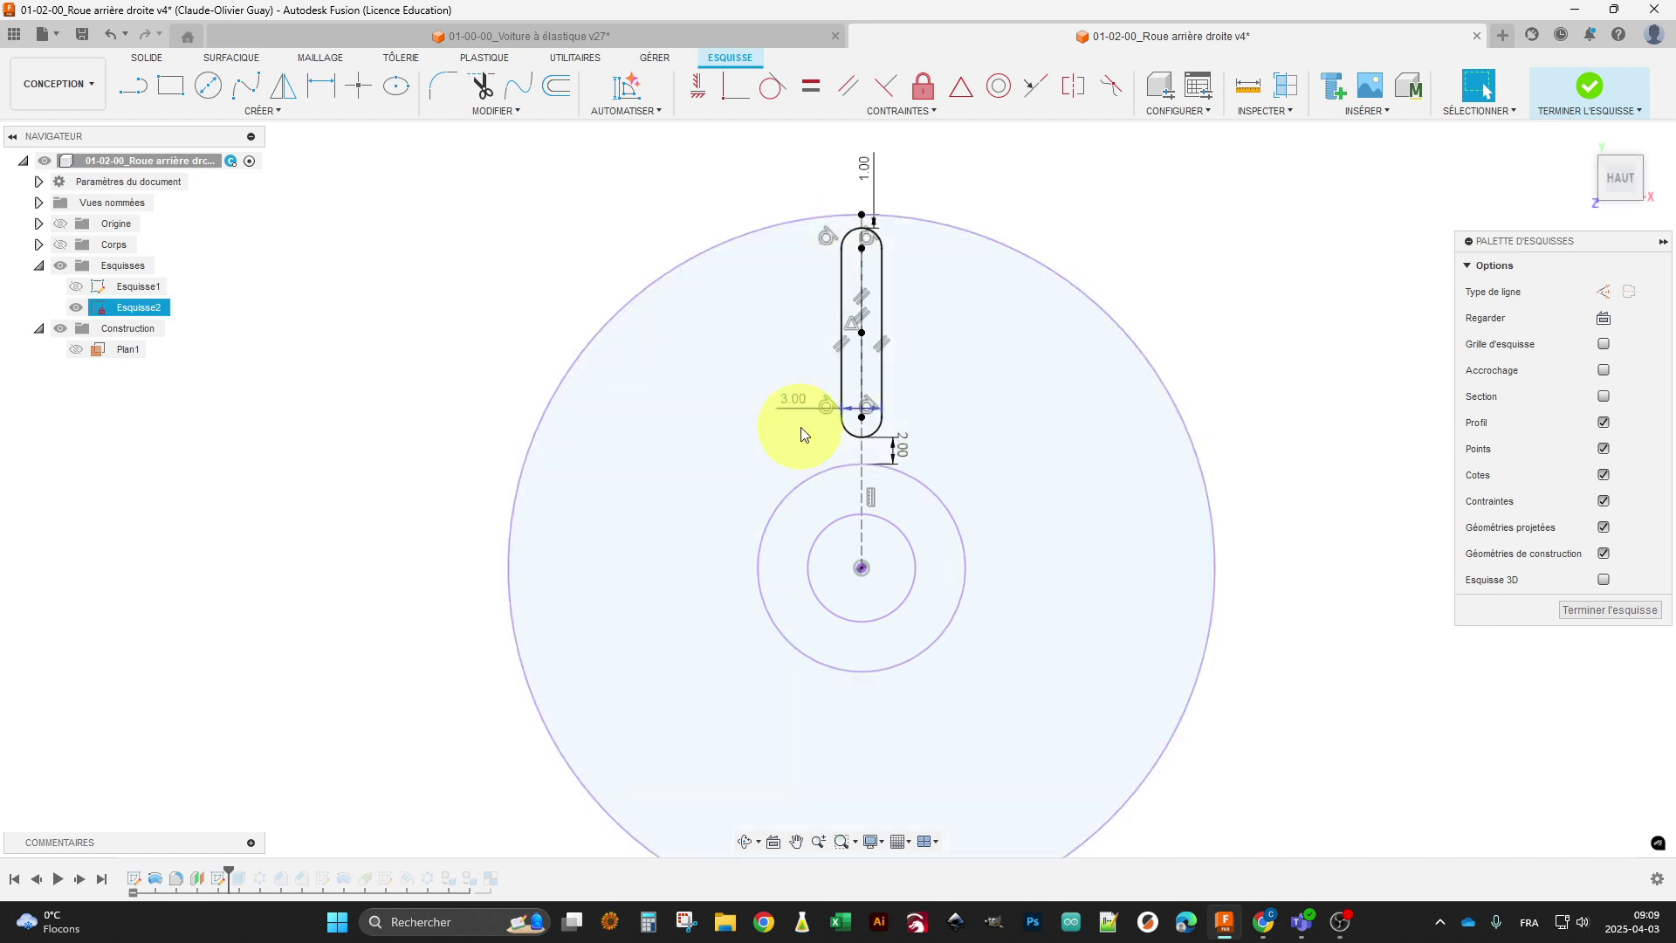
{"action": "middle_click_drag", "start_coordinate": [993, 423], "coordinate": [987, 368]}
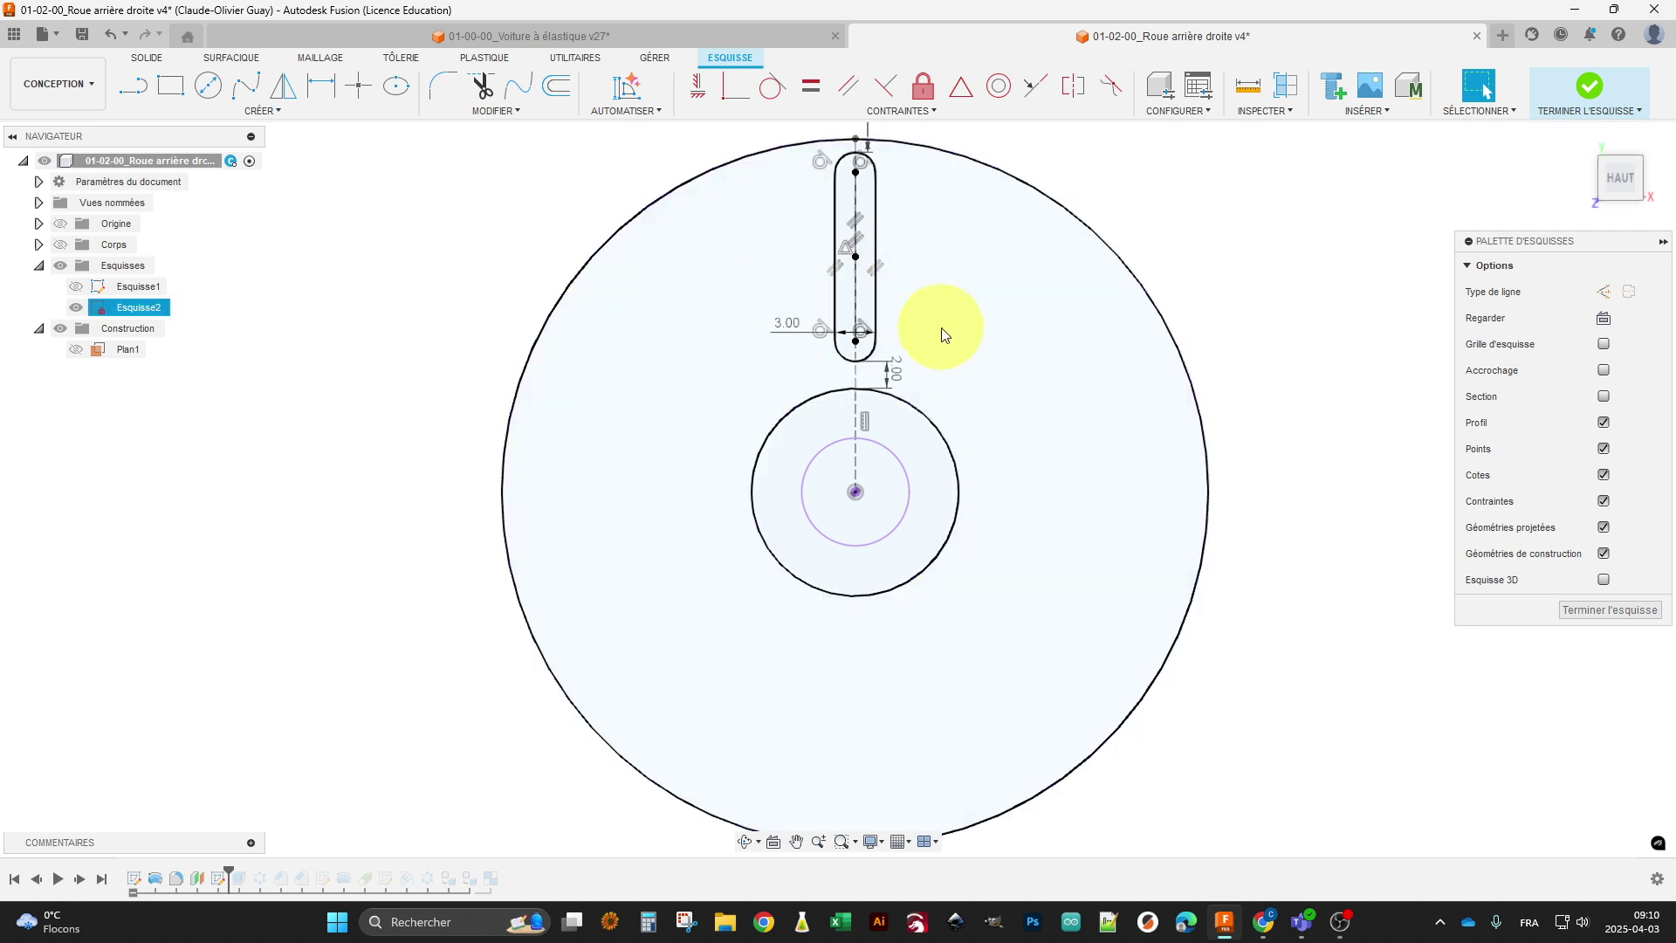
{"action": "middle_click_drag", "start_coordinate": [946, 329], "coordinate": [929, 368]}
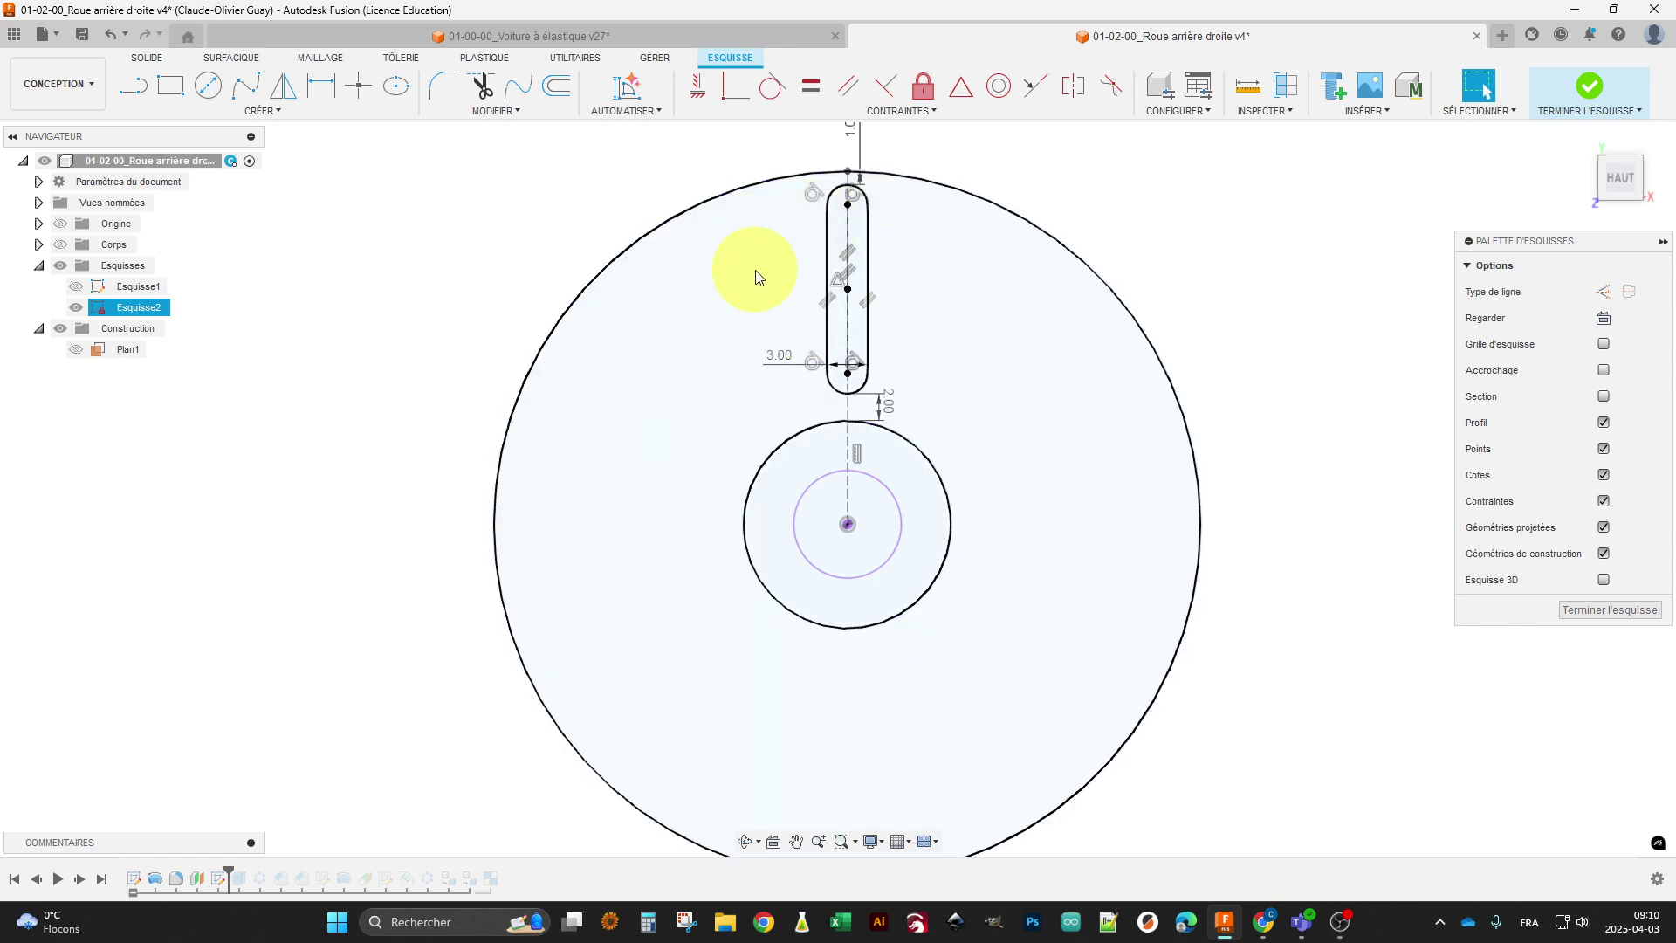
{"action": "key", "text": "Escape"}
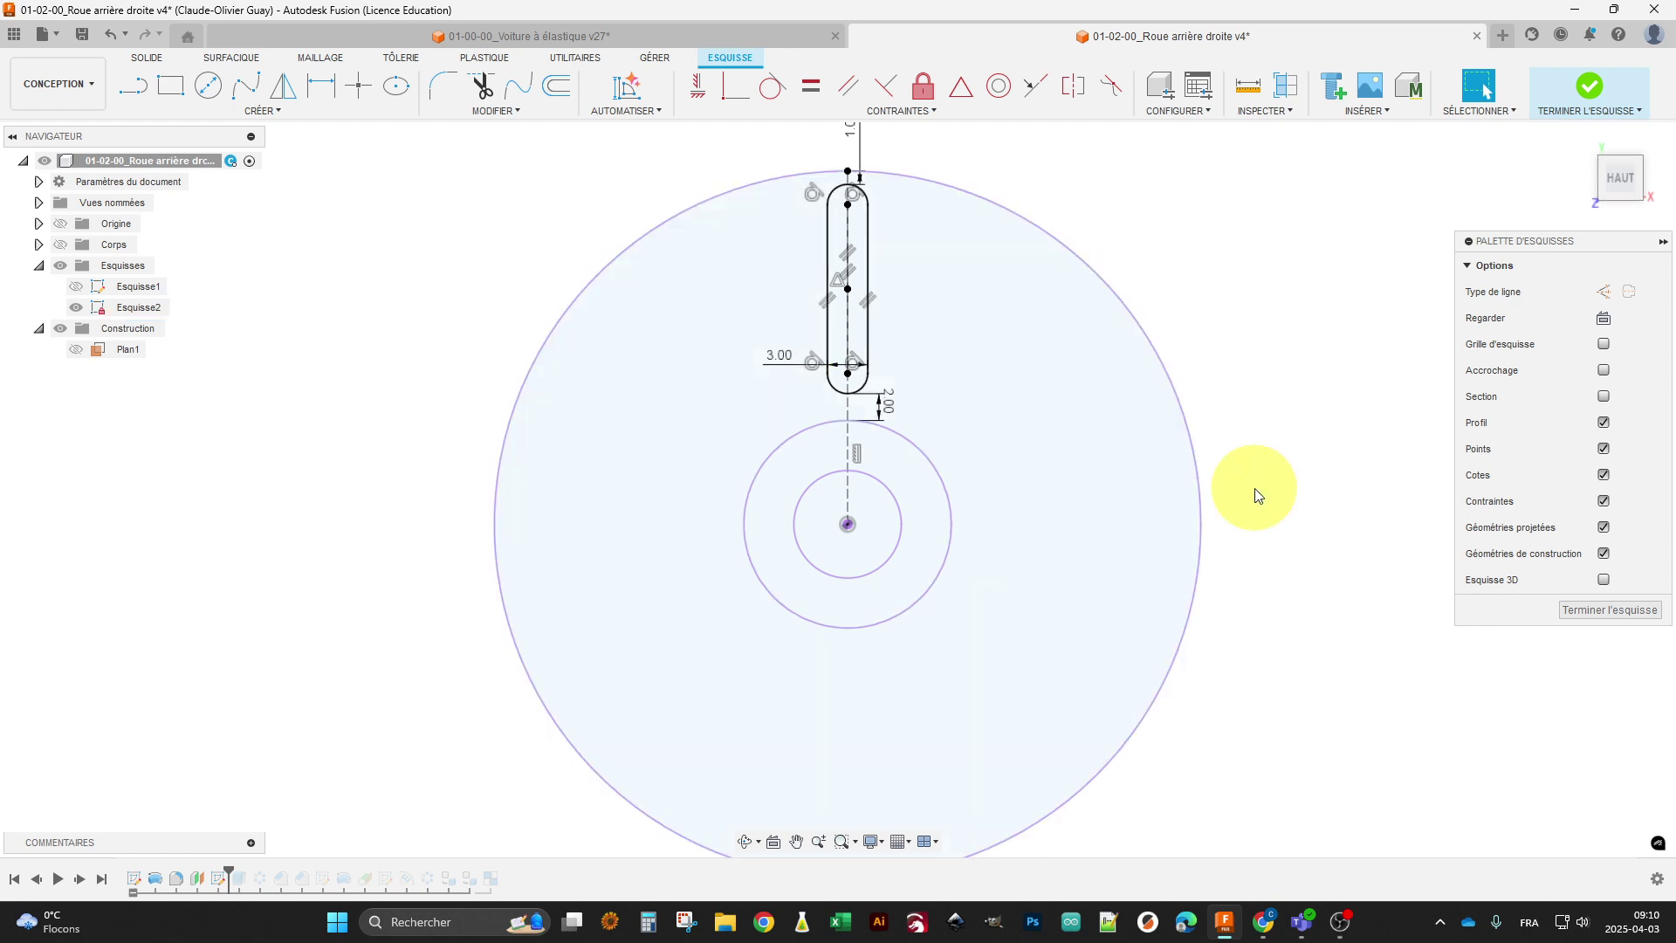
{"action": "left_click", "coordinate": [1585, 610]}
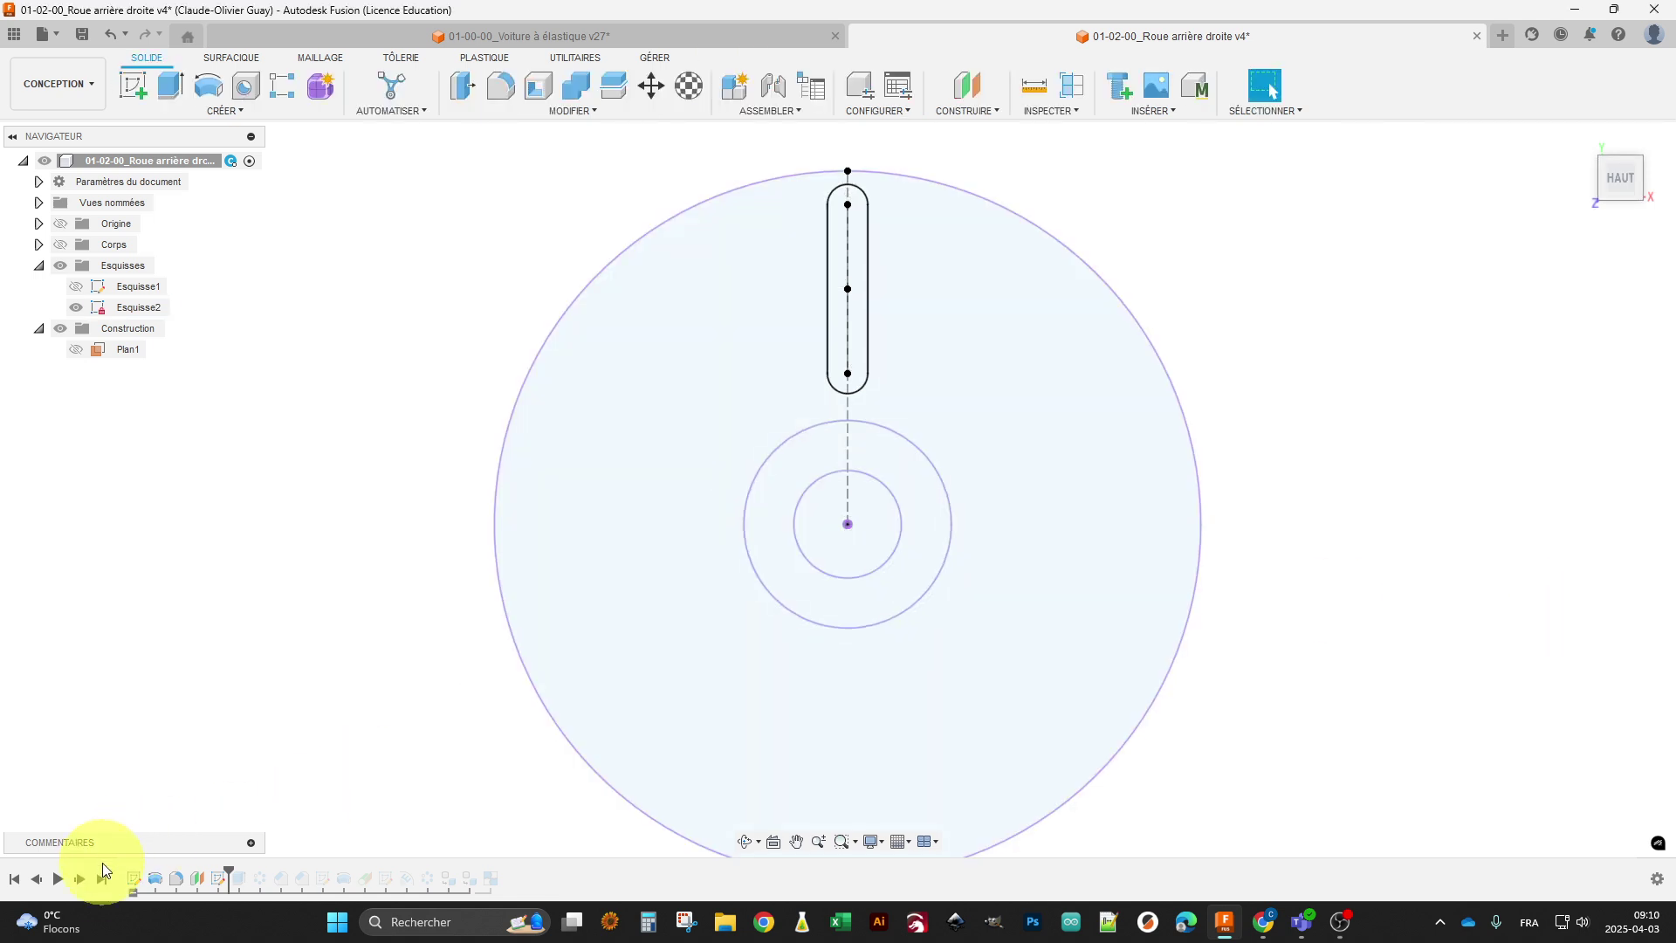
Advance the history past Extrusion1 and display Corps1 to show the slot cut through the rim.
{"action": "left_click", "coordinate": [79, 879]}
{"action": "left_click", "coordinate": [239, 880]}
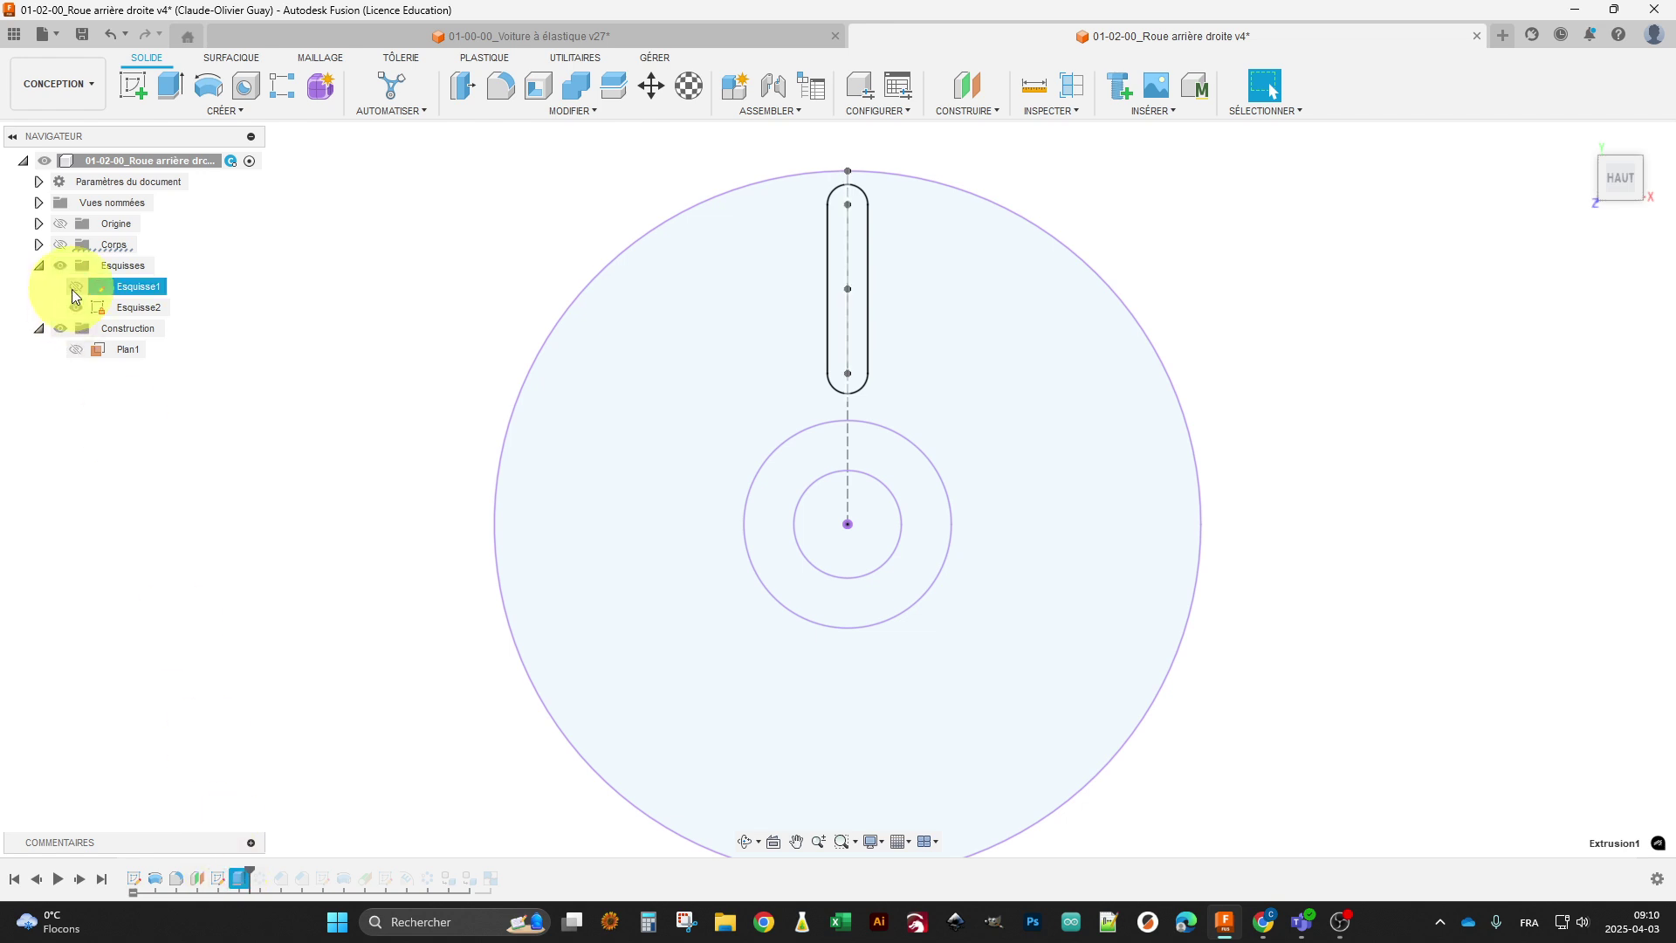
{"action": "left_click", "coordinate": [39, 244]}
{"action": "left_click", "coordinate": [75, 261]}
{"action": "scroll", "coordinate": [399, 420], "scroll_direction": "down", "scroll_amount": 2}
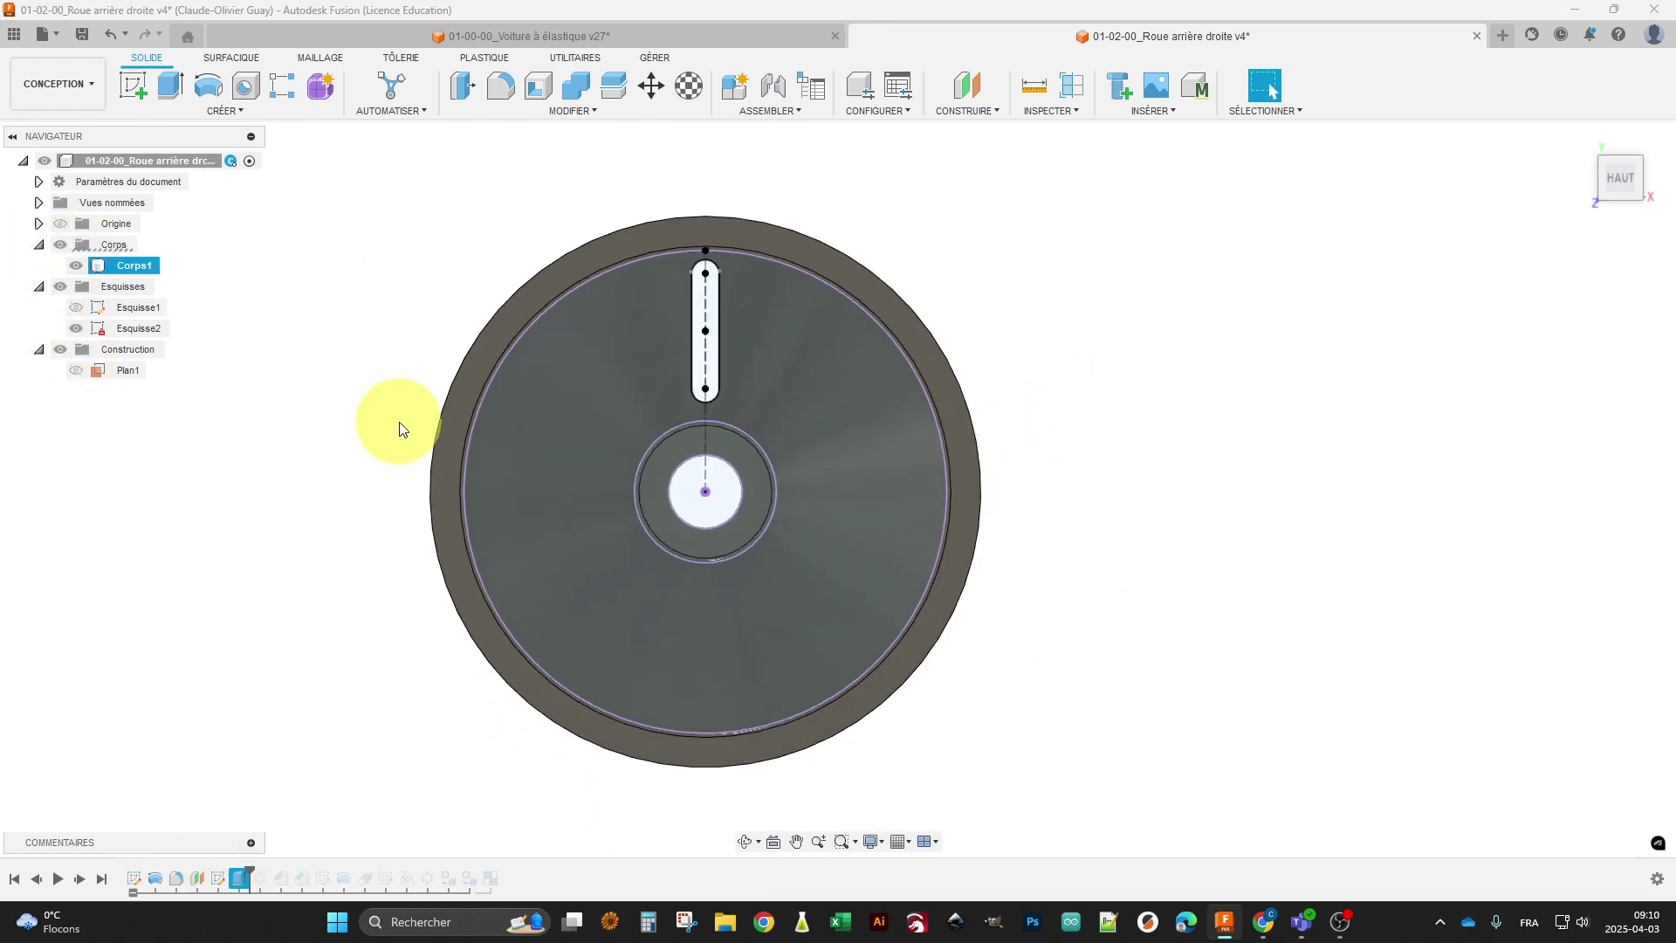
{"action": "middle_click_drag", "start_coordinate": [316, 678], "coordinate": [241, 703], "text": "shift"}
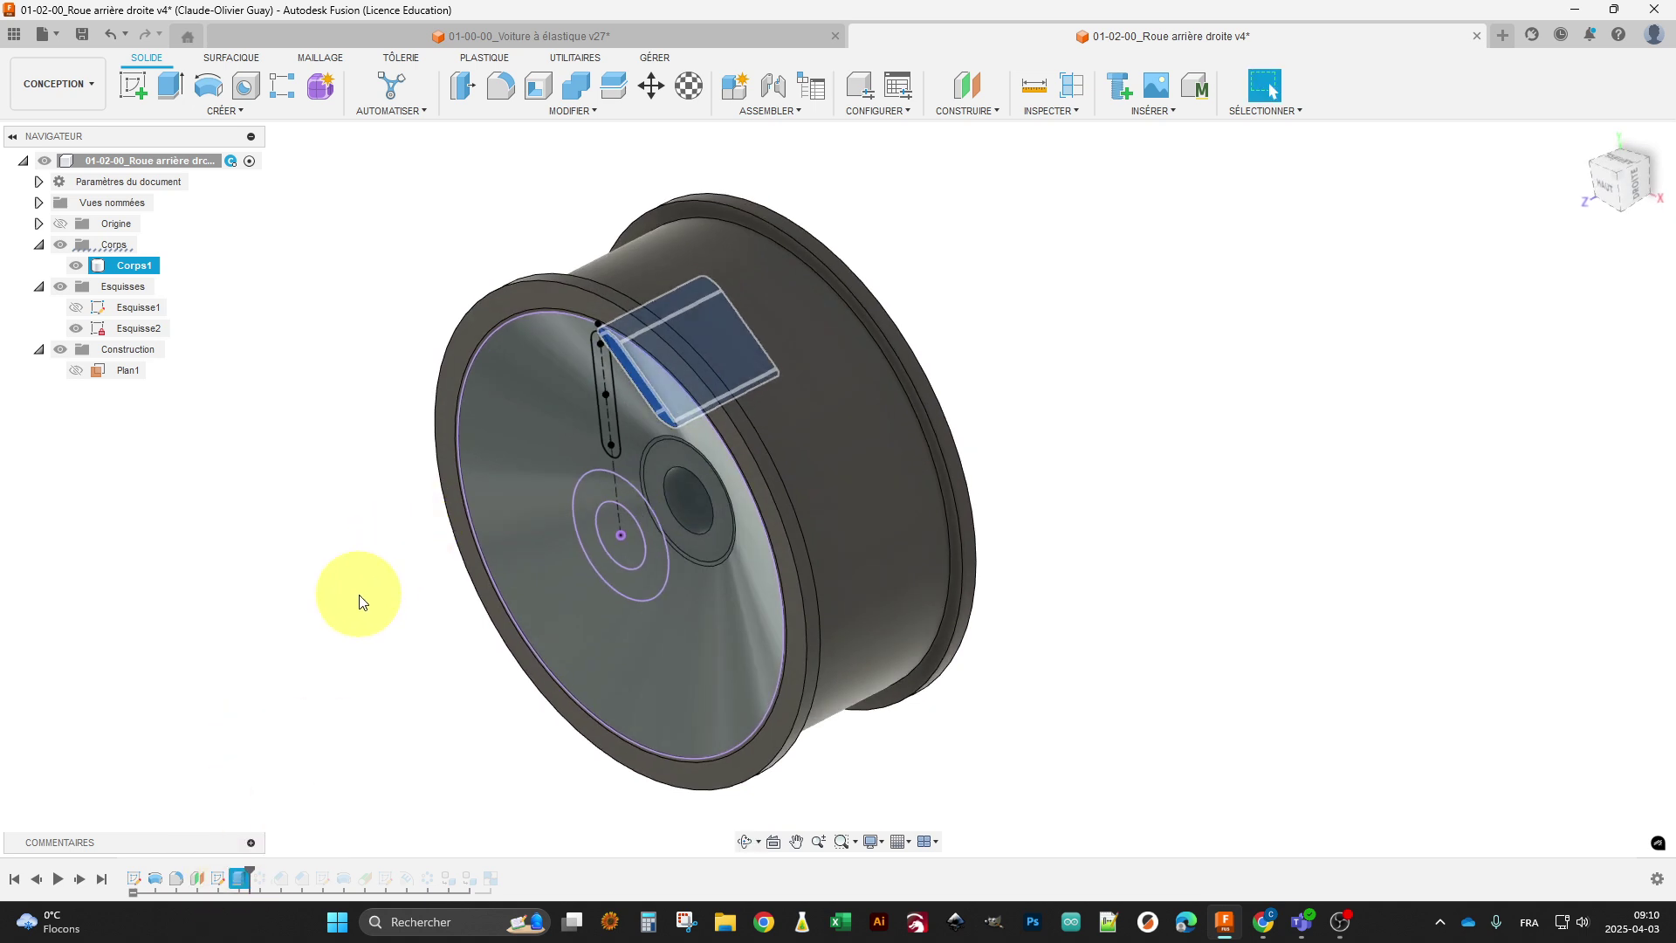
Open Extrusion1 for editing to examine the slot's cut settings, and close it.
{"action": "right_click", "coordinate": [237, 889]}
{"action": "left_click", "coordinate": [299, 689]}
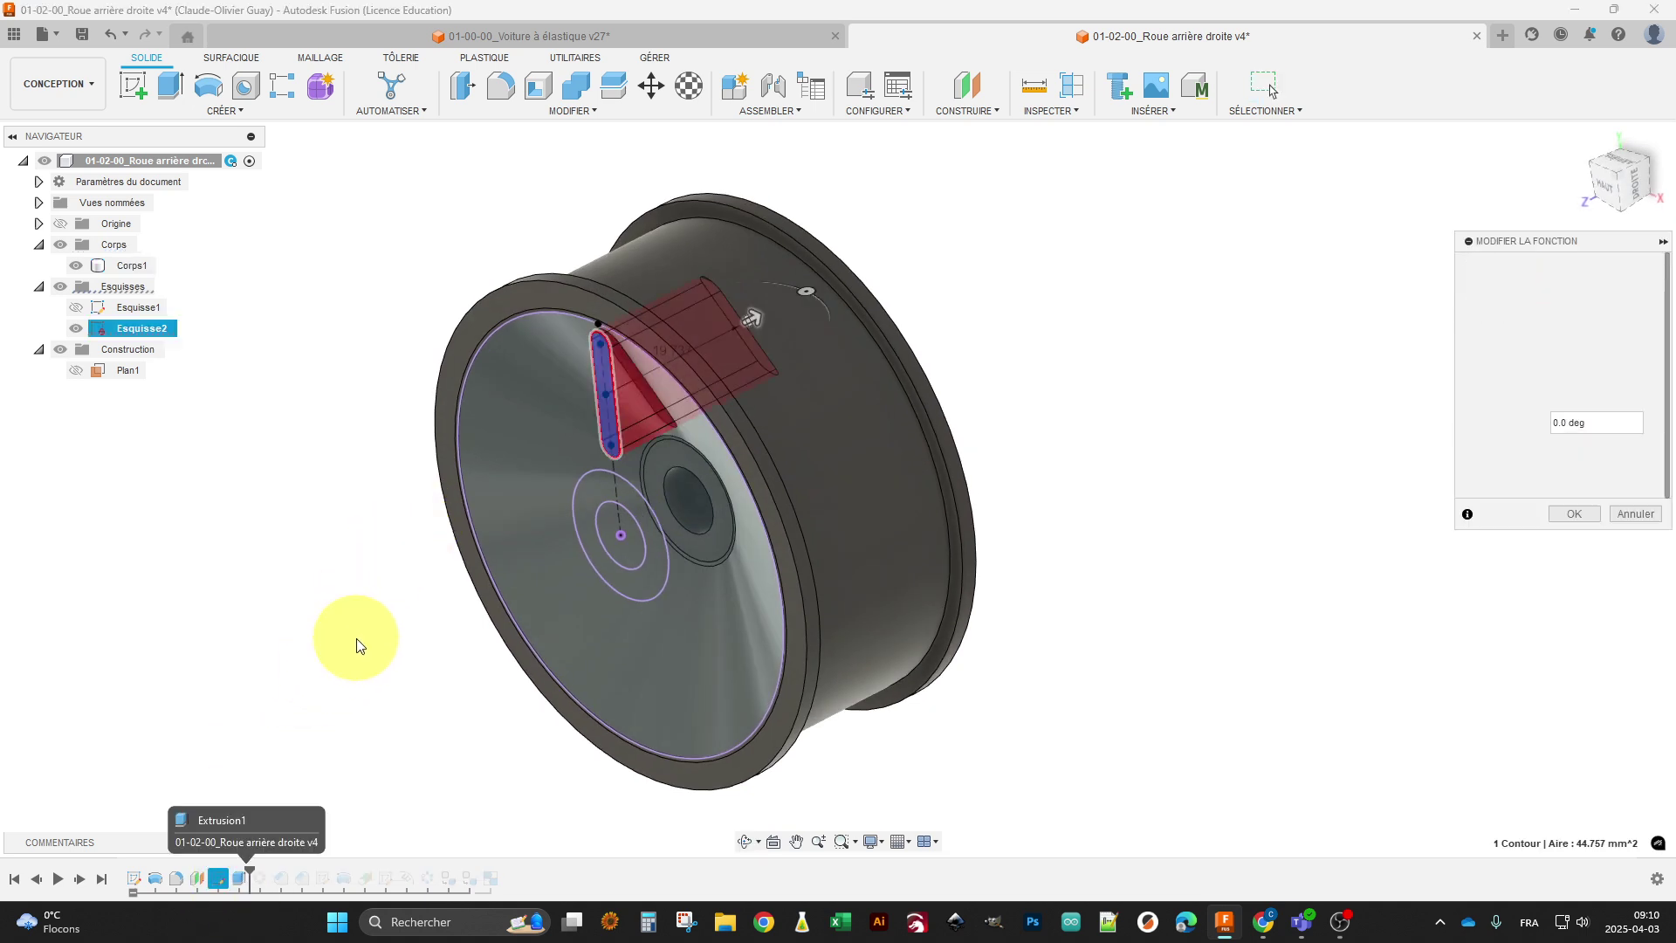
{"action": "middle_click_drag", "start_coordinate": [1231, 457], "coordinate": [1272, 527], "text": "shift"}
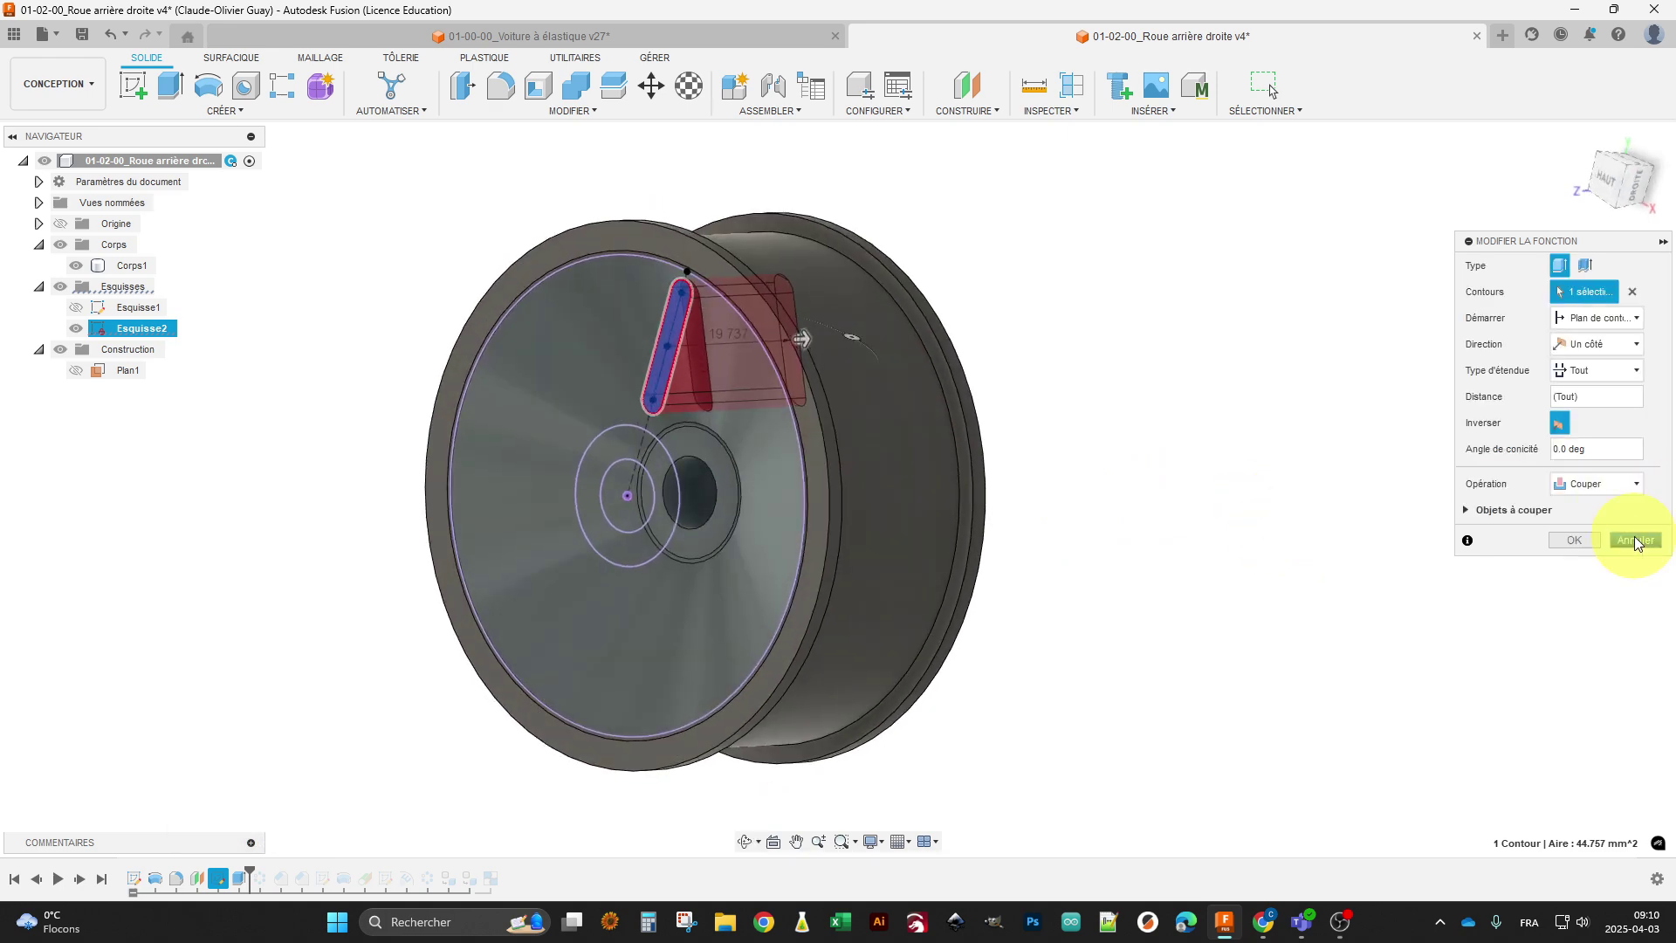
{"action": "left_click", "coordinate": [1574, 543]}
{"action": "mouse_move", "coordinate": [1109, 635]}
{"action": "middle_mouse_down", "text": "shift"}
{"action": "mouse_move", "coordinate": [1138, 599]}
{"action": "mouse_move", "coordinate": [1097, 637]}
{"action": "middle_mouse_up", "text": "shift"}
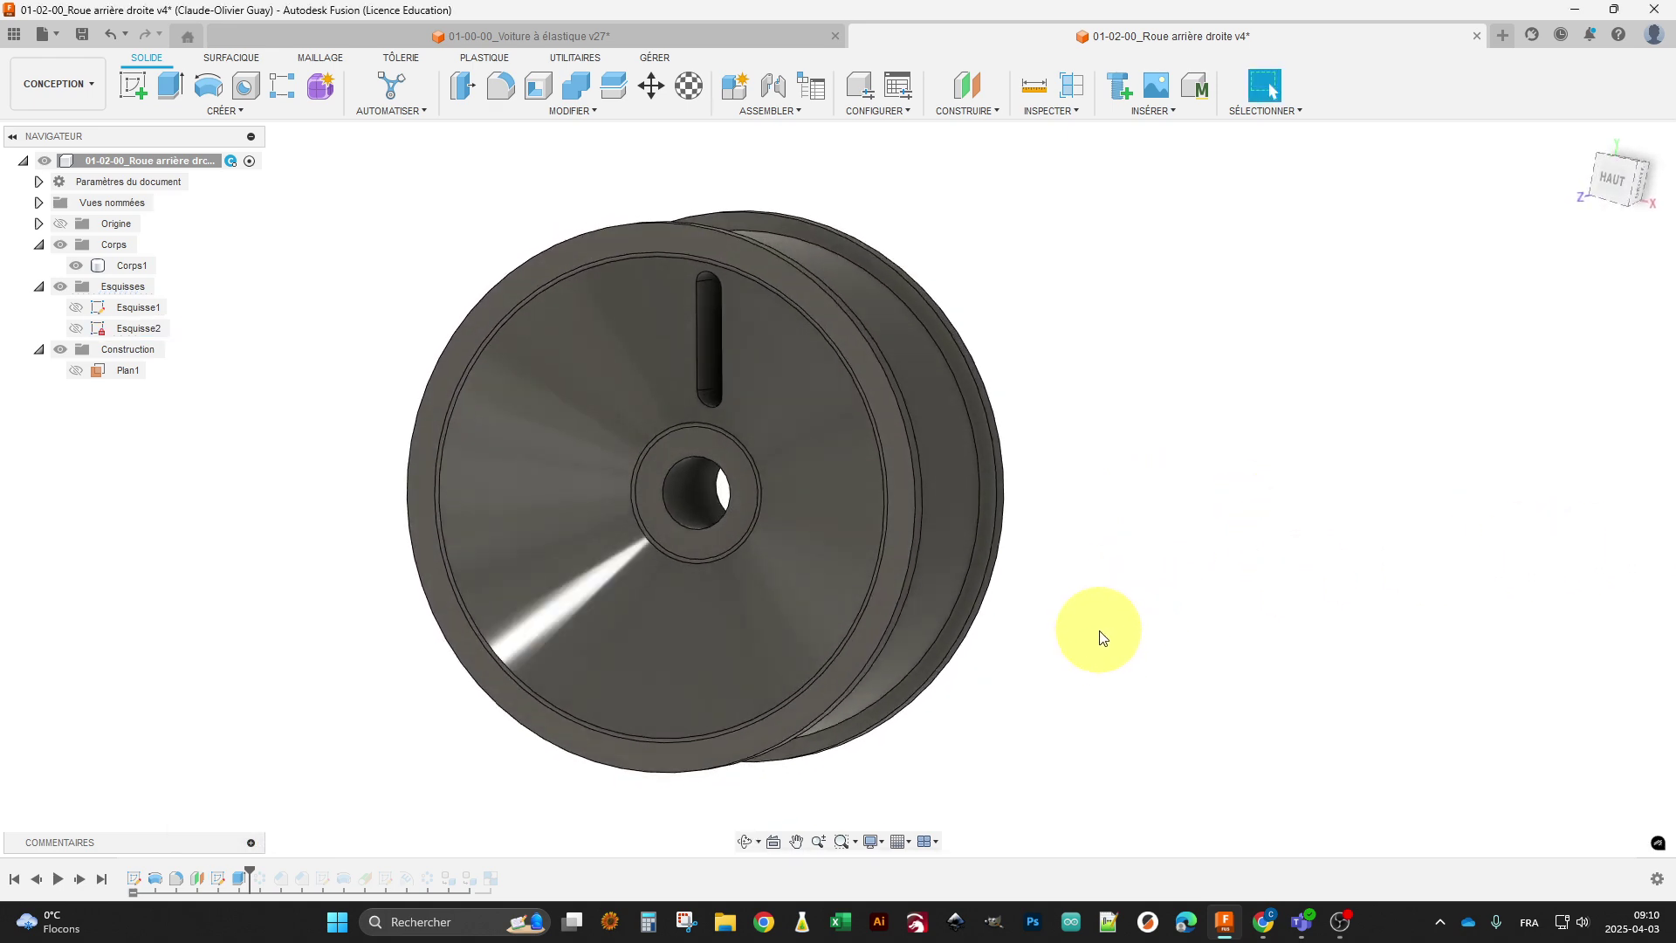
Advance the history past the circular pattern Réseau C1 and examine the slots around the hub.
{"action": "left_click", "coordinate": [80, 879]}
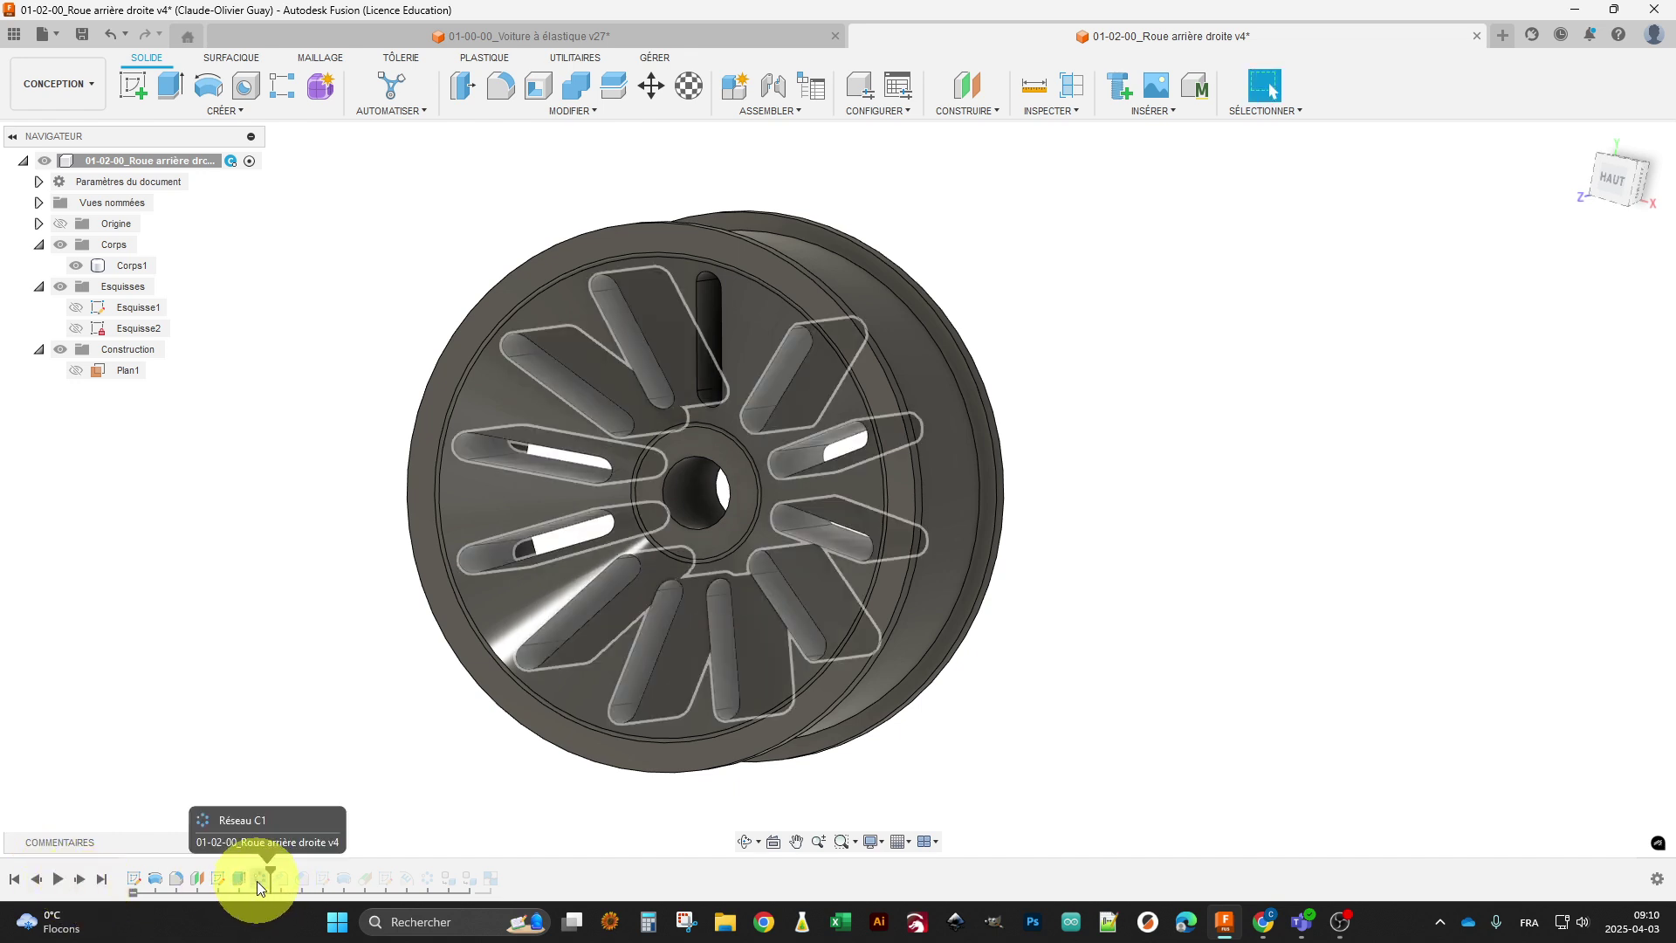
{"action": "left_click", "coordinate": [803, 703]}
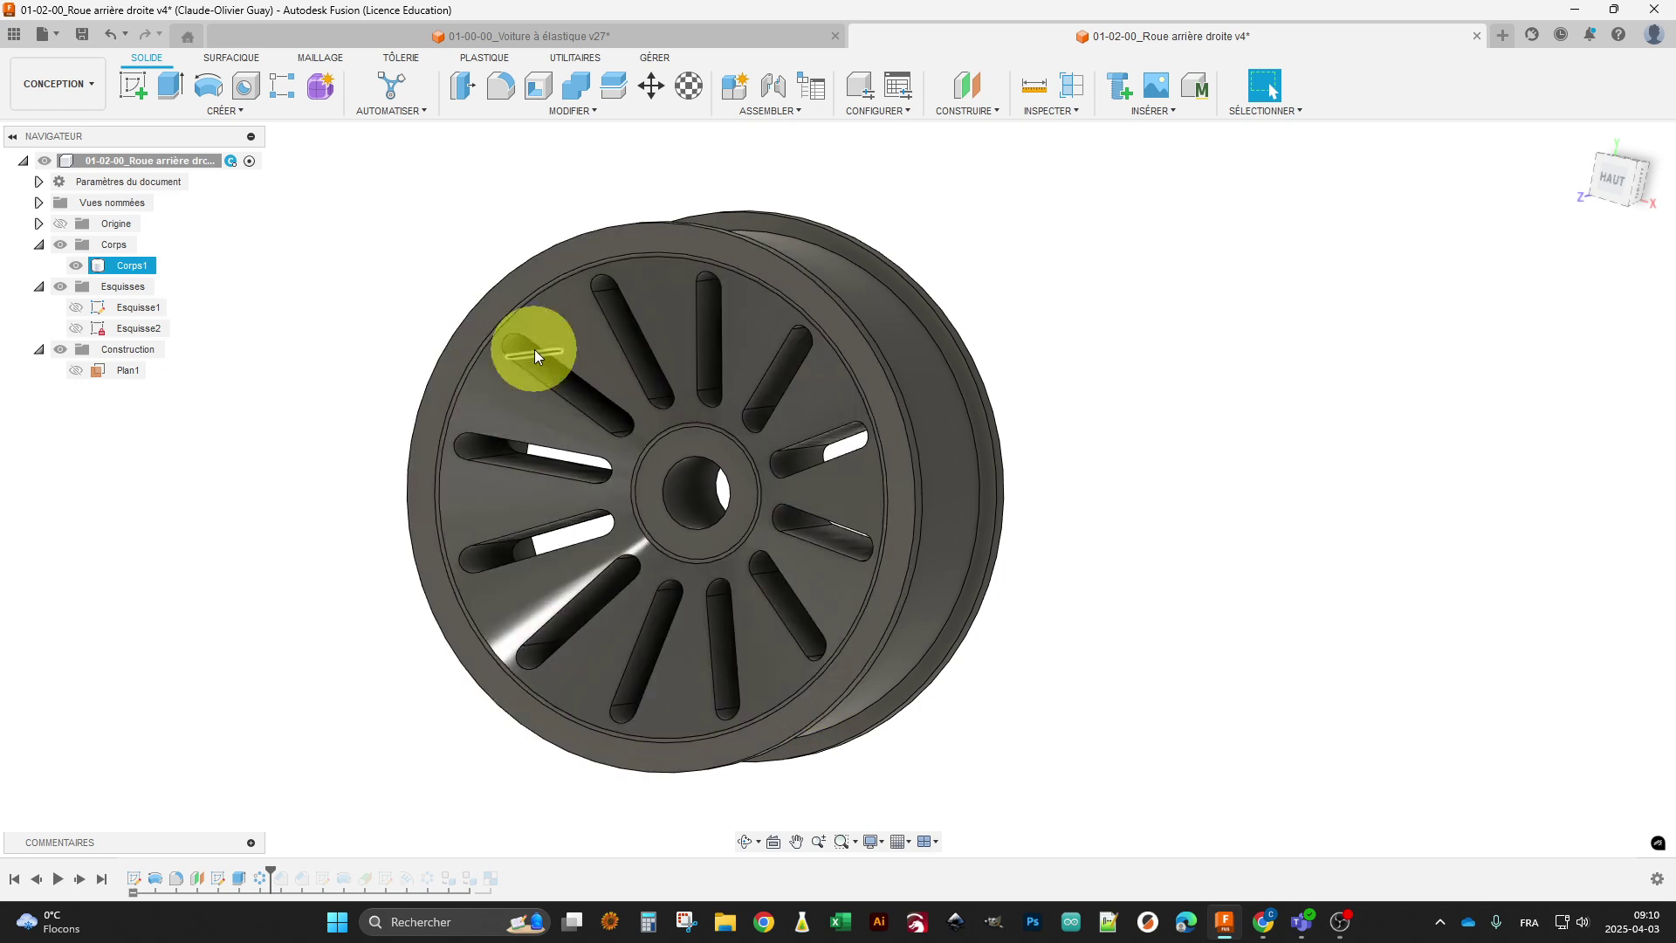
{"action": "middle_click_drag", "start_coordinate": [1115, 734], "coordinate": [1116, 738], "text": "shift"}
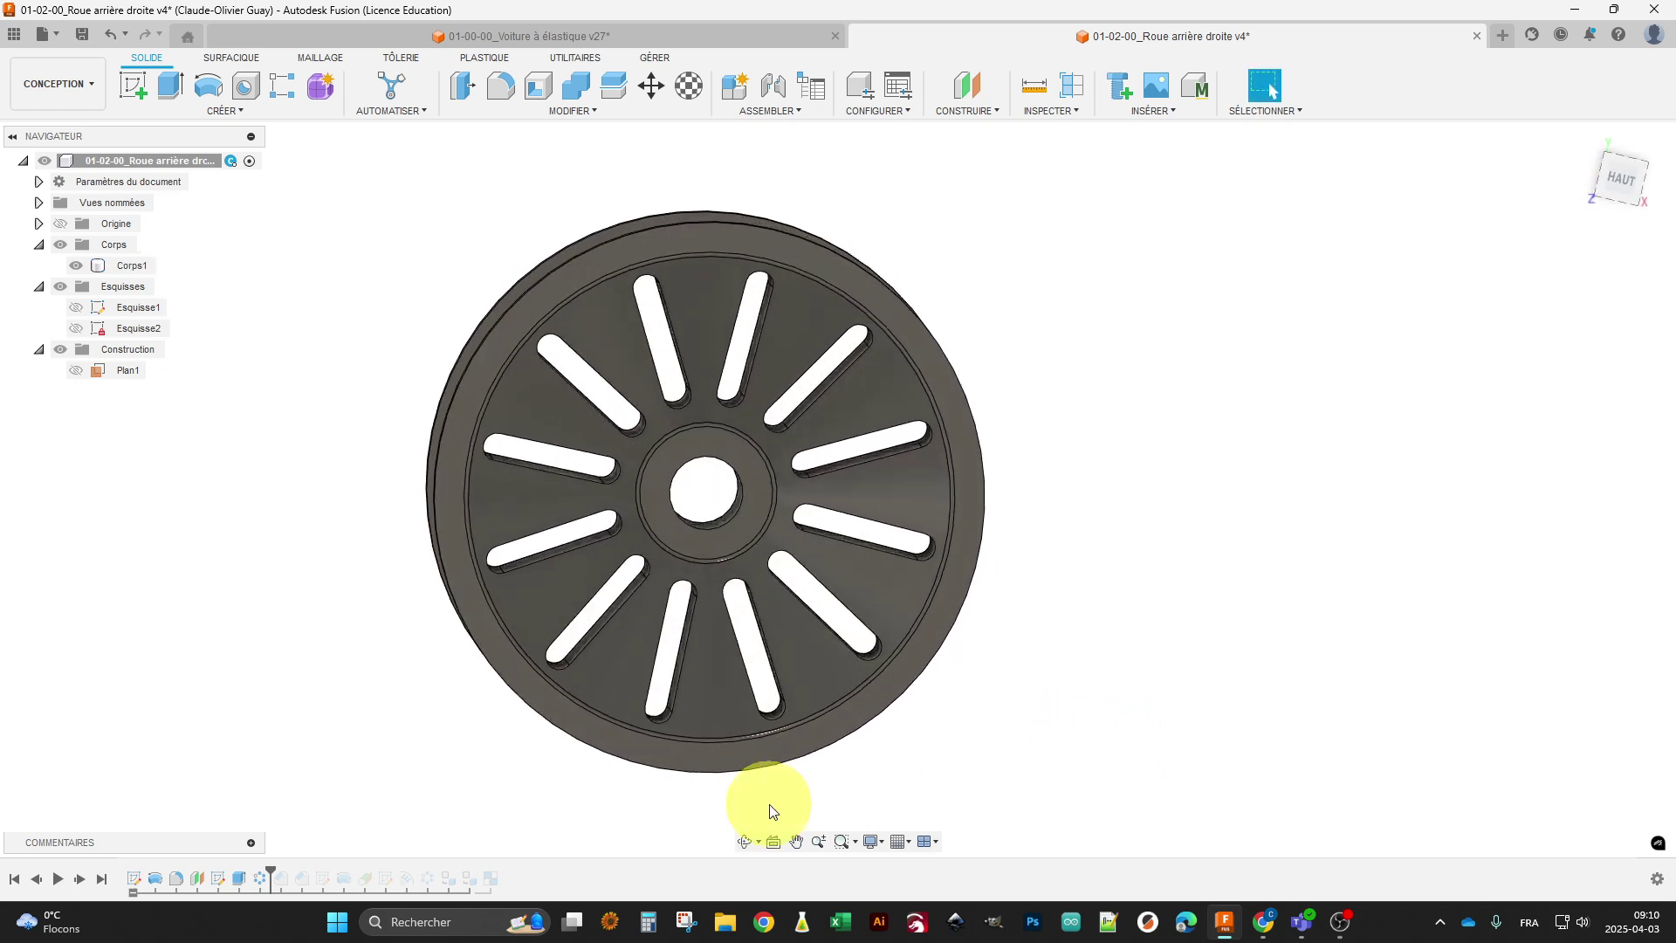
Advance the history past Chanfrein1 and open it to examine the chamfered rim and hub edges, closing it without changes.
{"action": "left_click", "coordinate": [78, 880]}
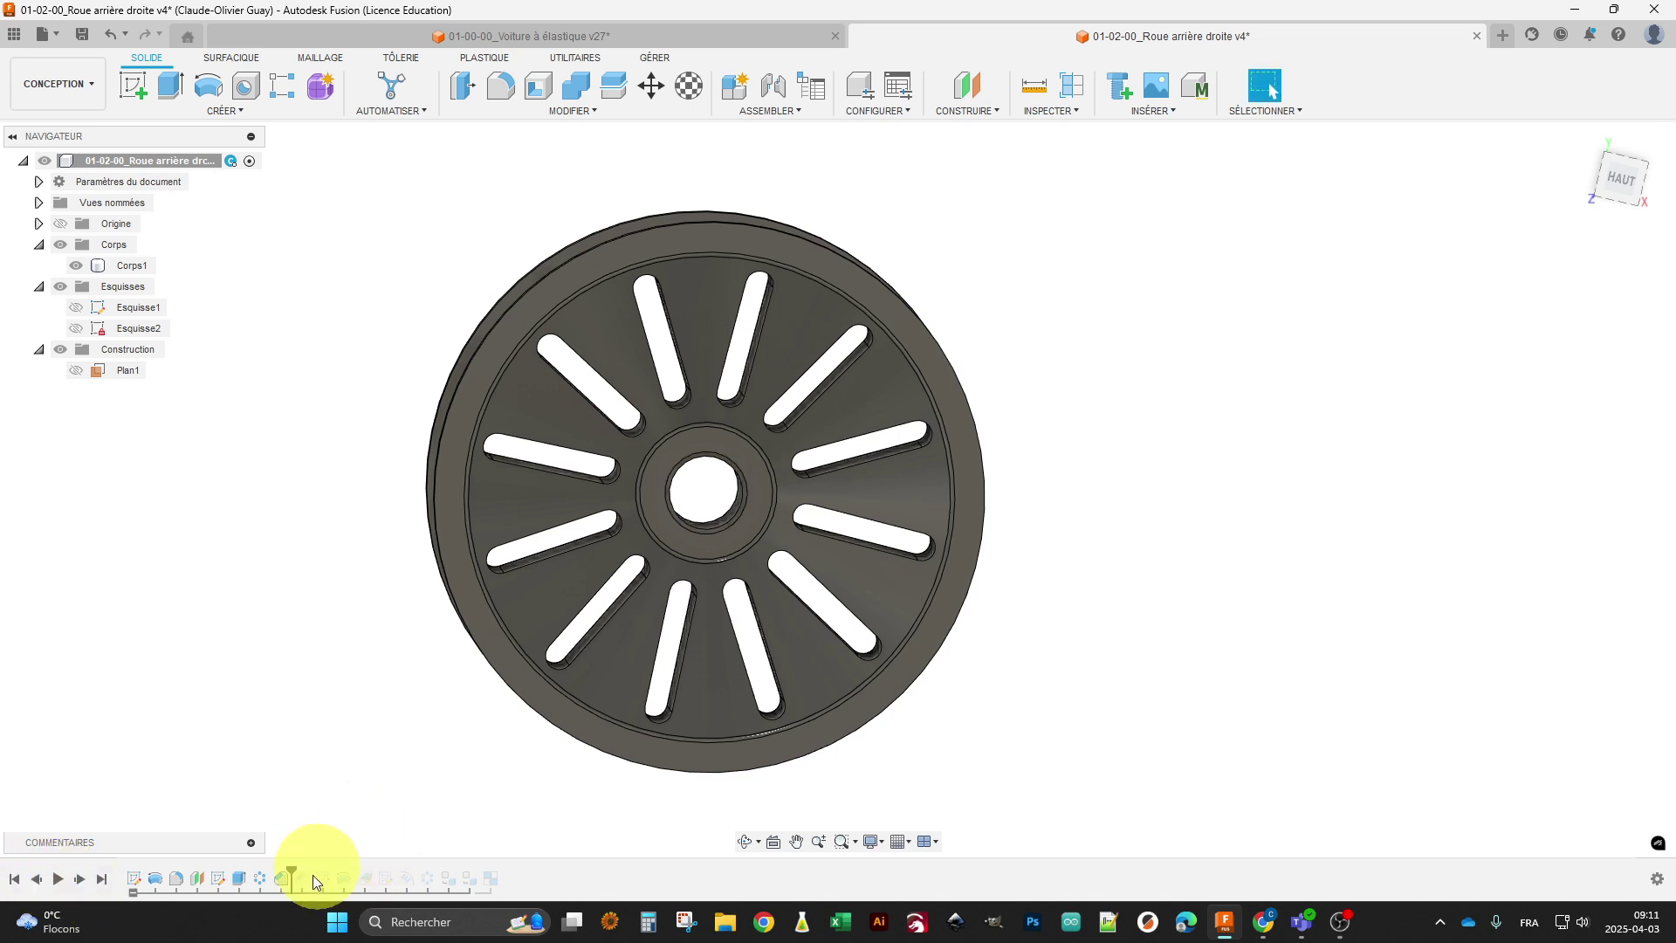
{"action": "left_click", "coordinate": [283, 879]}
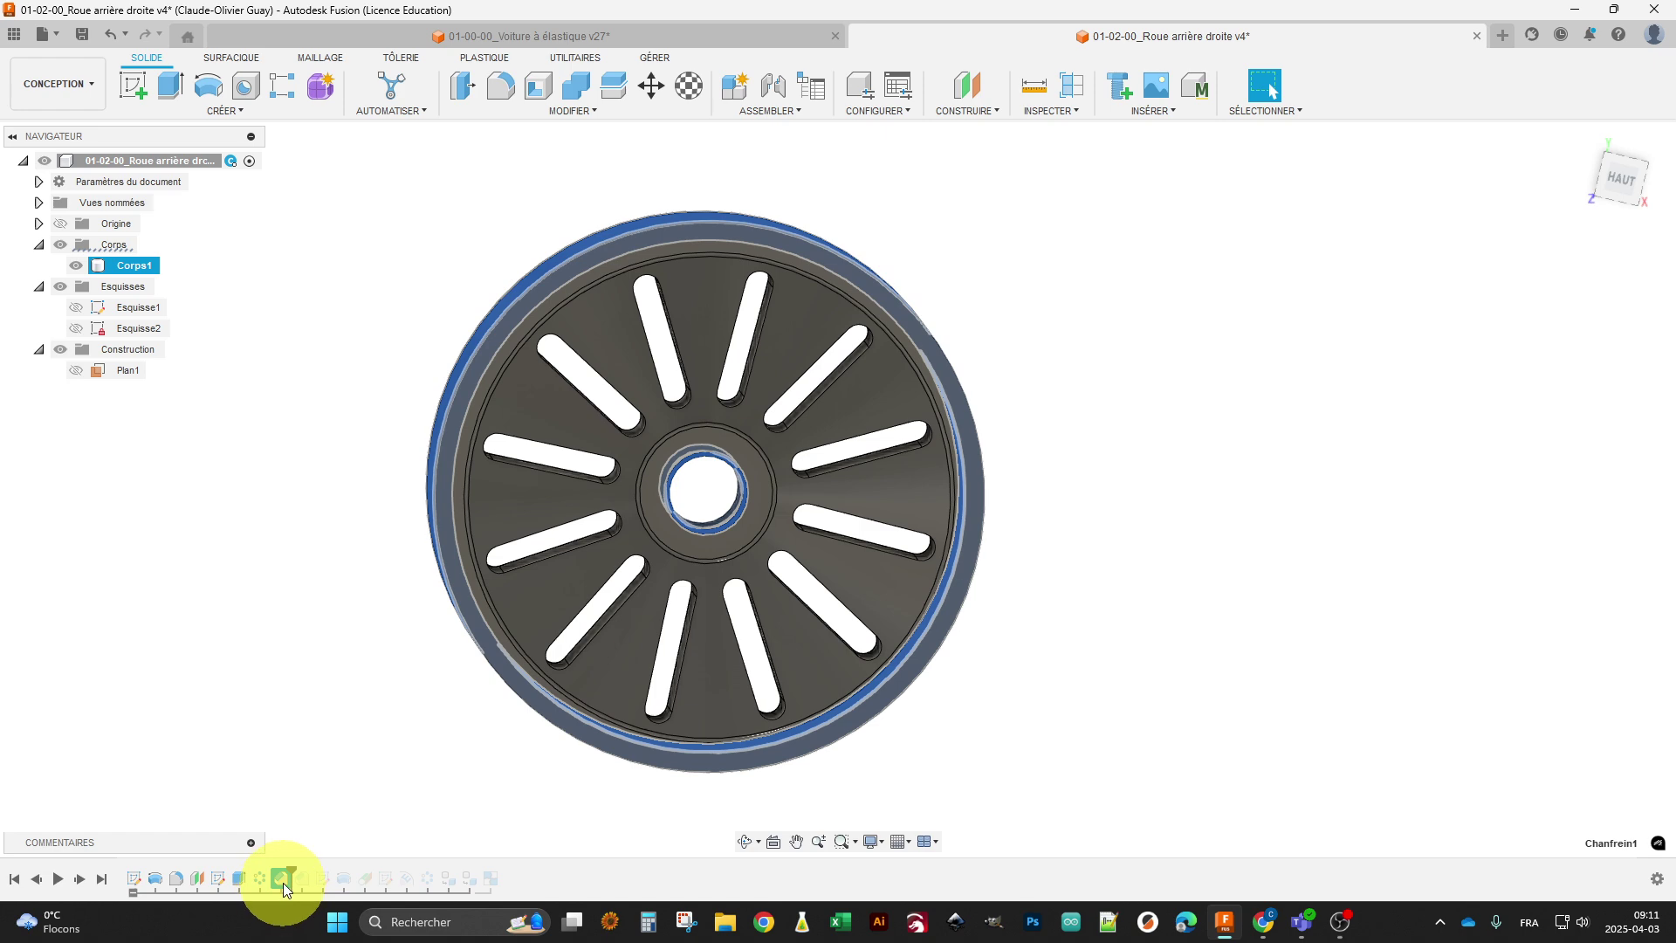
{"action": "right_click", "coordinate": [283, 879]}
{"action": "left_click", "coordinate": [341, 714]}
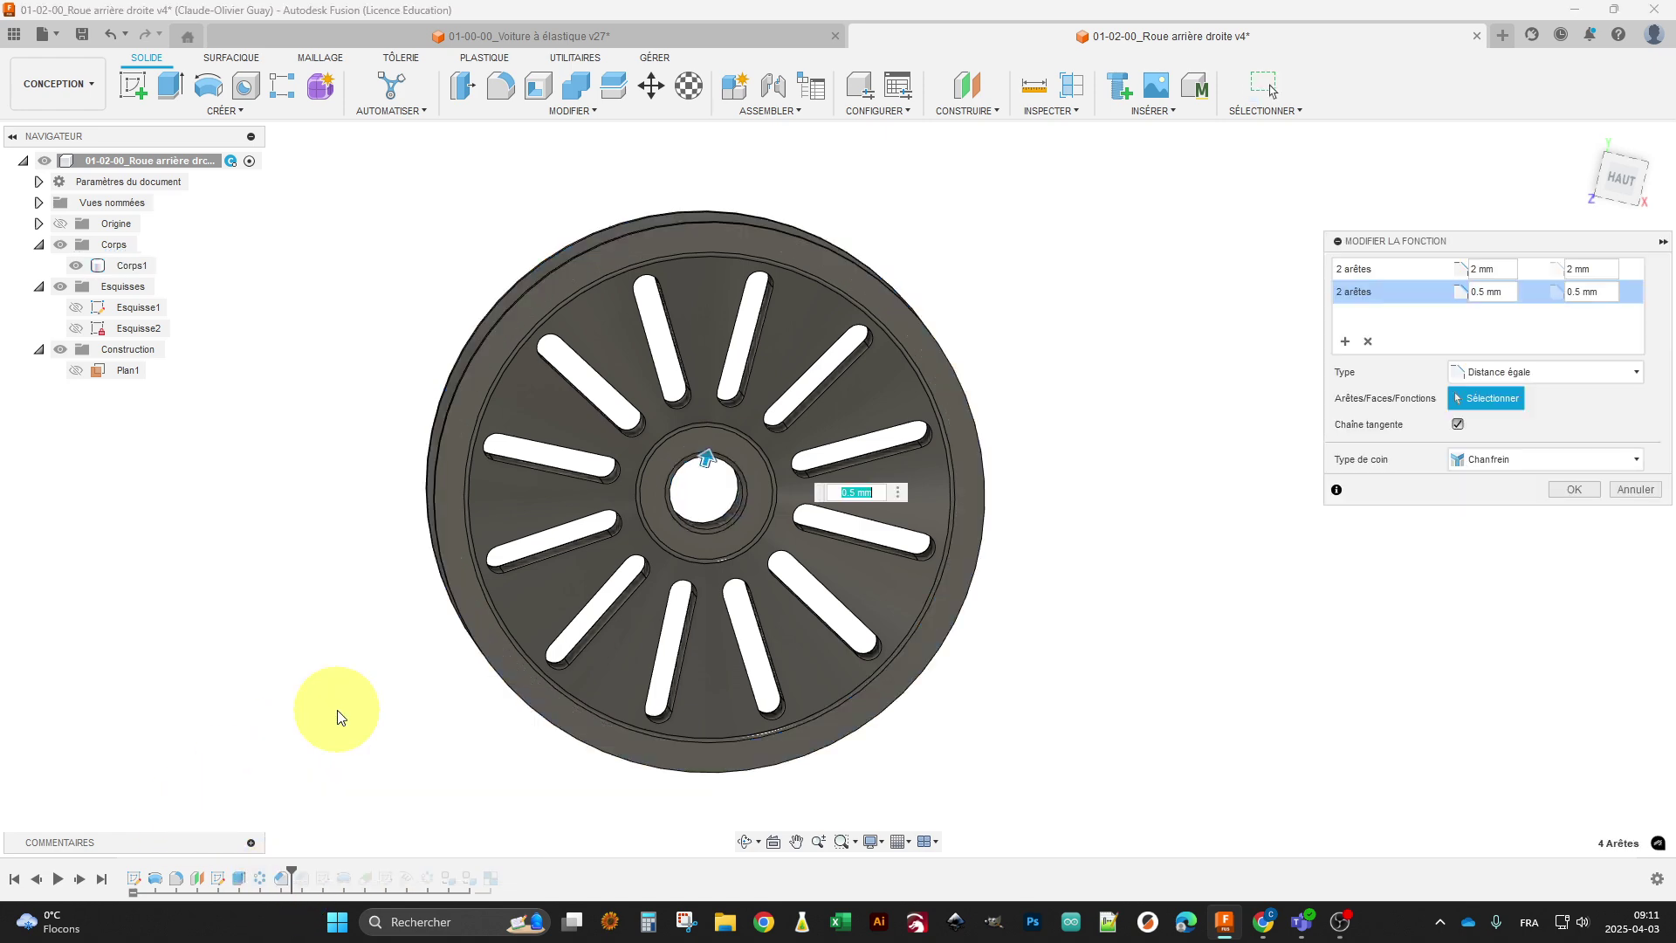
{"action": "middle_click_drag", "start_coordinate": [1089, 718], "coordinate": [868, 714], "text": "shift"}
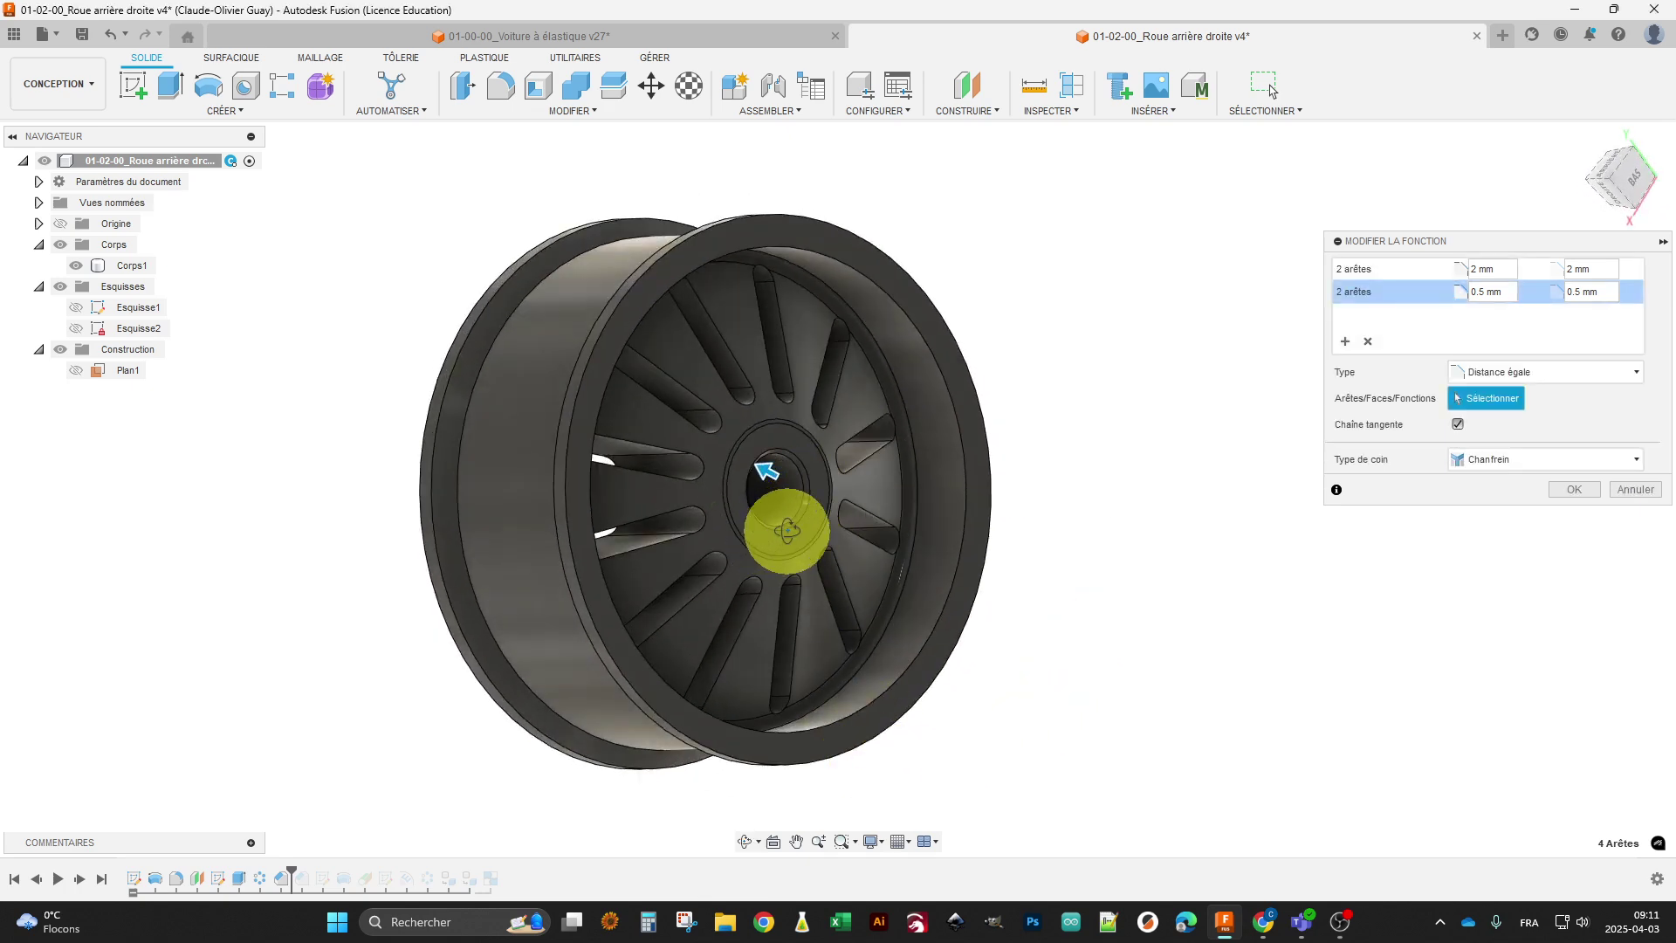
{"action": "middle_click_drag", "start_coordinate": [775, 422], "coordinate": [935, 514], "text": "shift"}
{"action": "middle_click_drag", "start_coordinate": [664, 467], "coordinate": [812, 613], "text": "shift"}
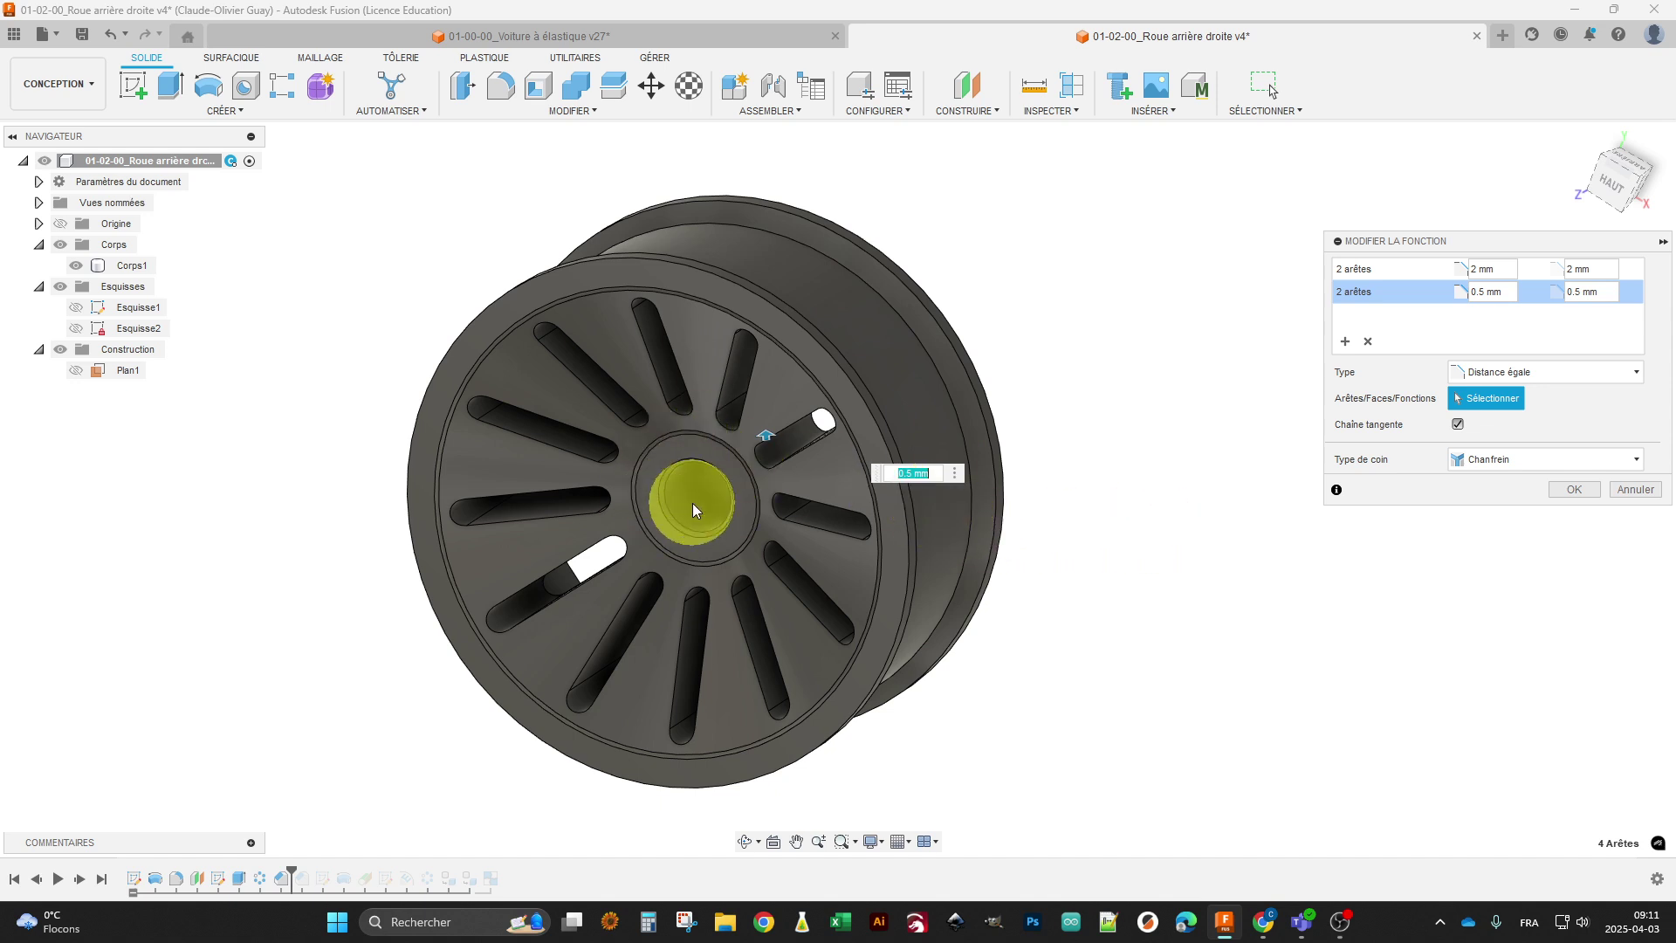
{"action": "left_click", "coordinate": [1629, 490]}
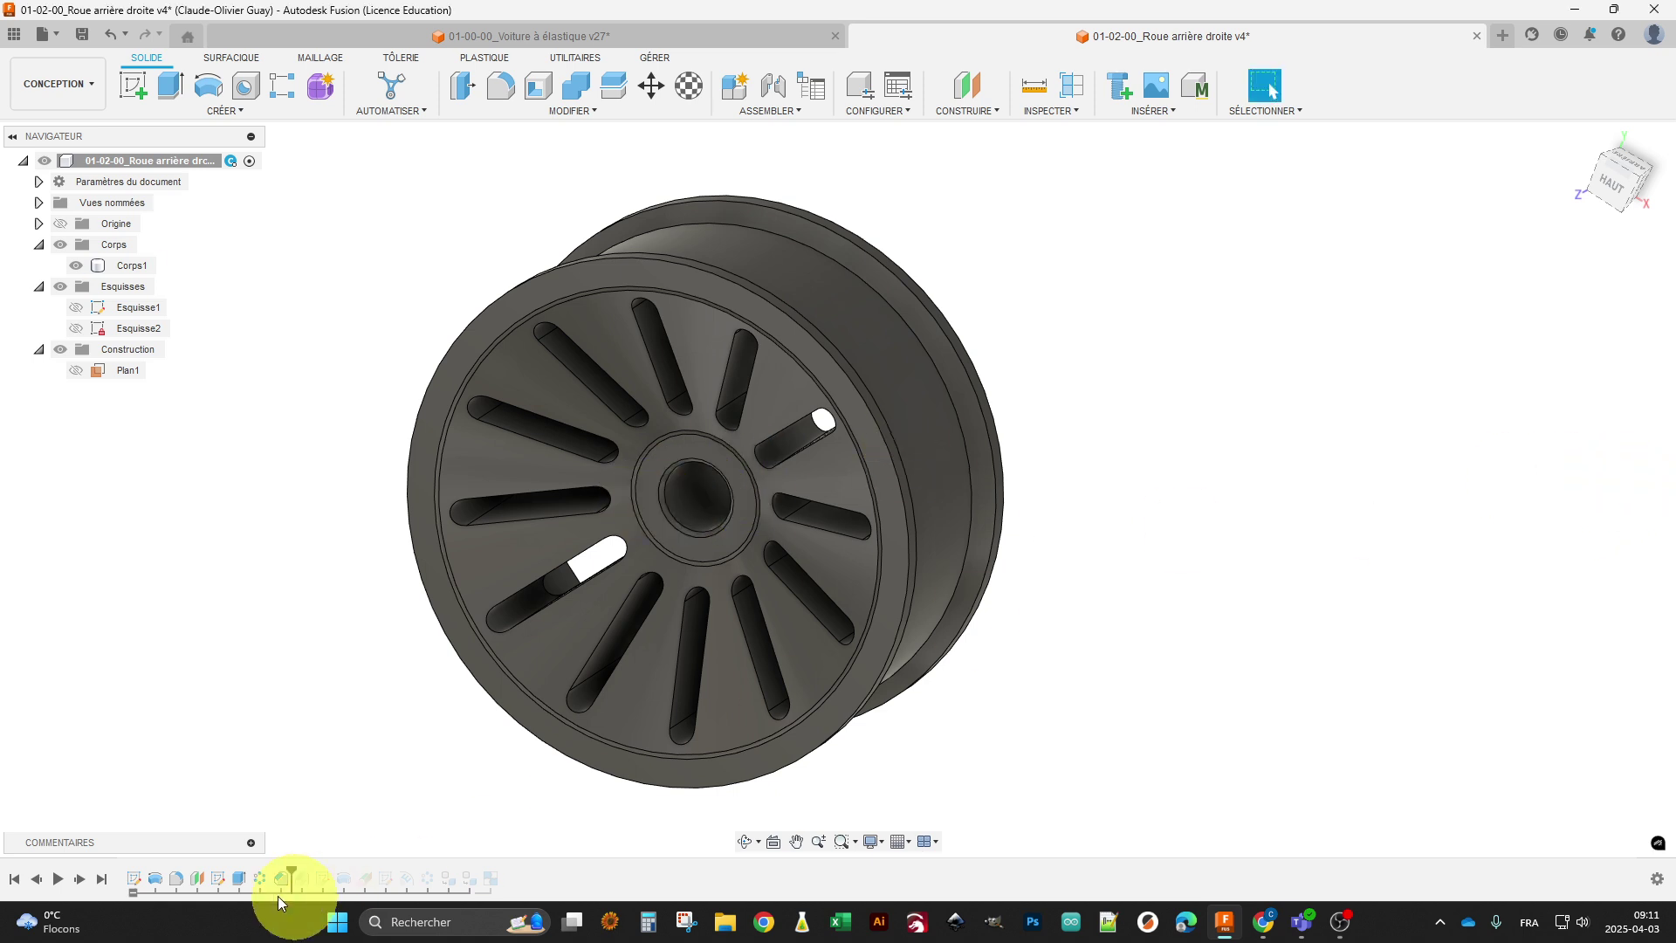
Advance the history to its end to show the complete wheel, and roll it back to just after Esquisse3.
{"action": "left_click", "coordinate": [101, 879]}
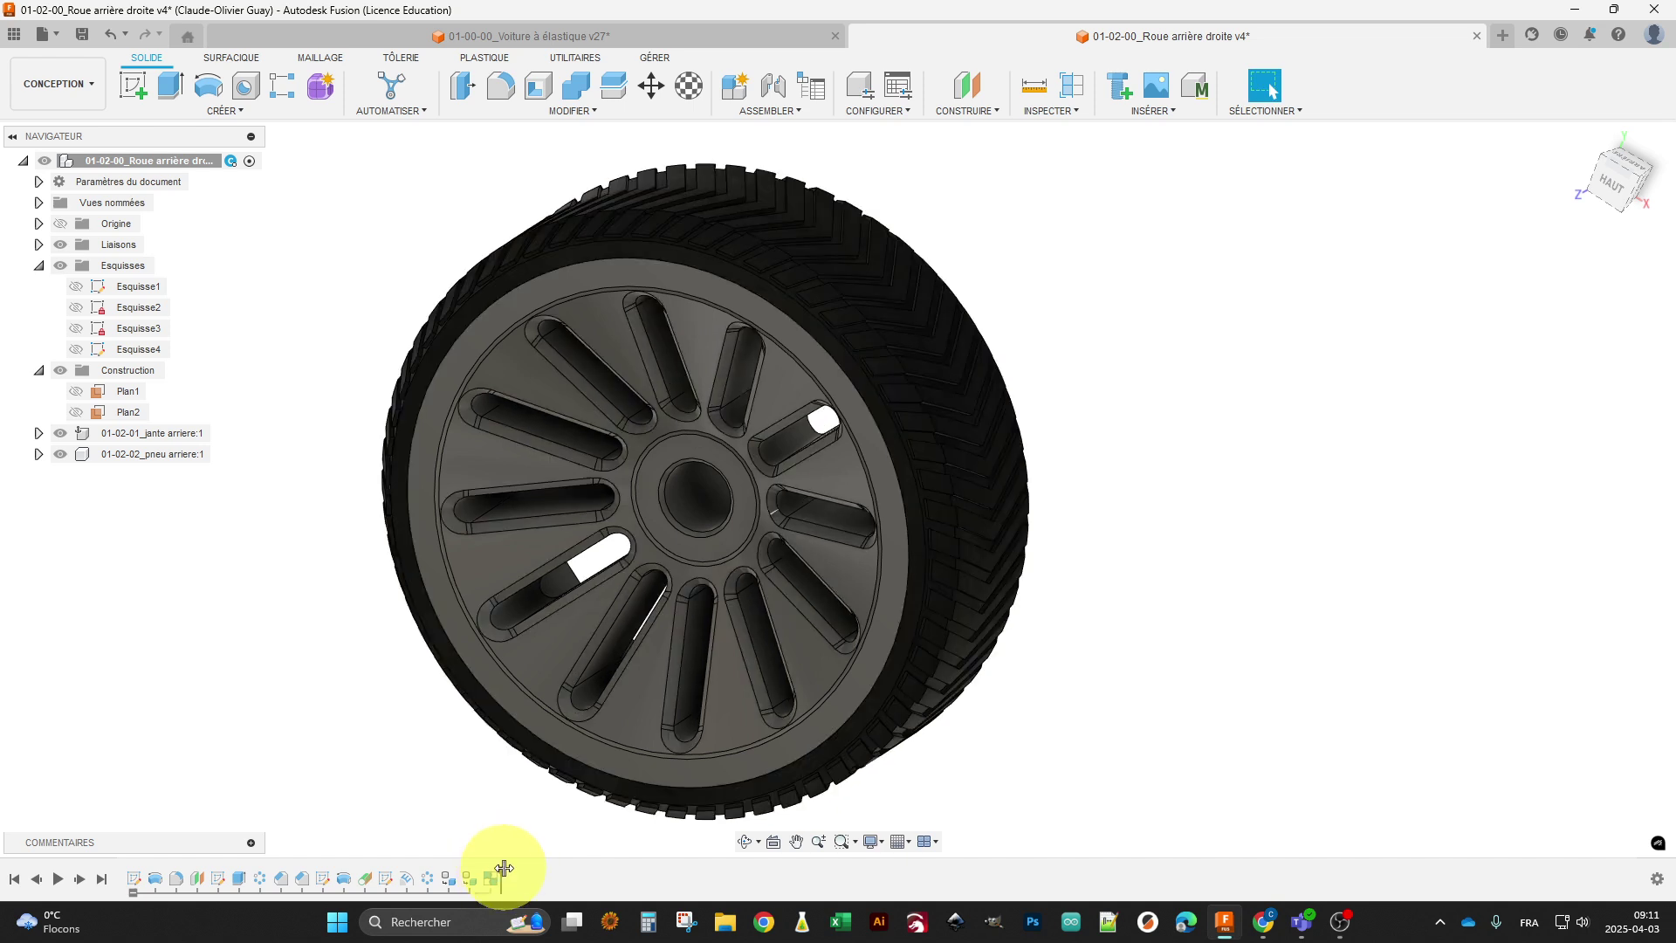
{"action": "left_click_drag", "start_coordinate": [505, 869], "coordinate": [312, 868]}
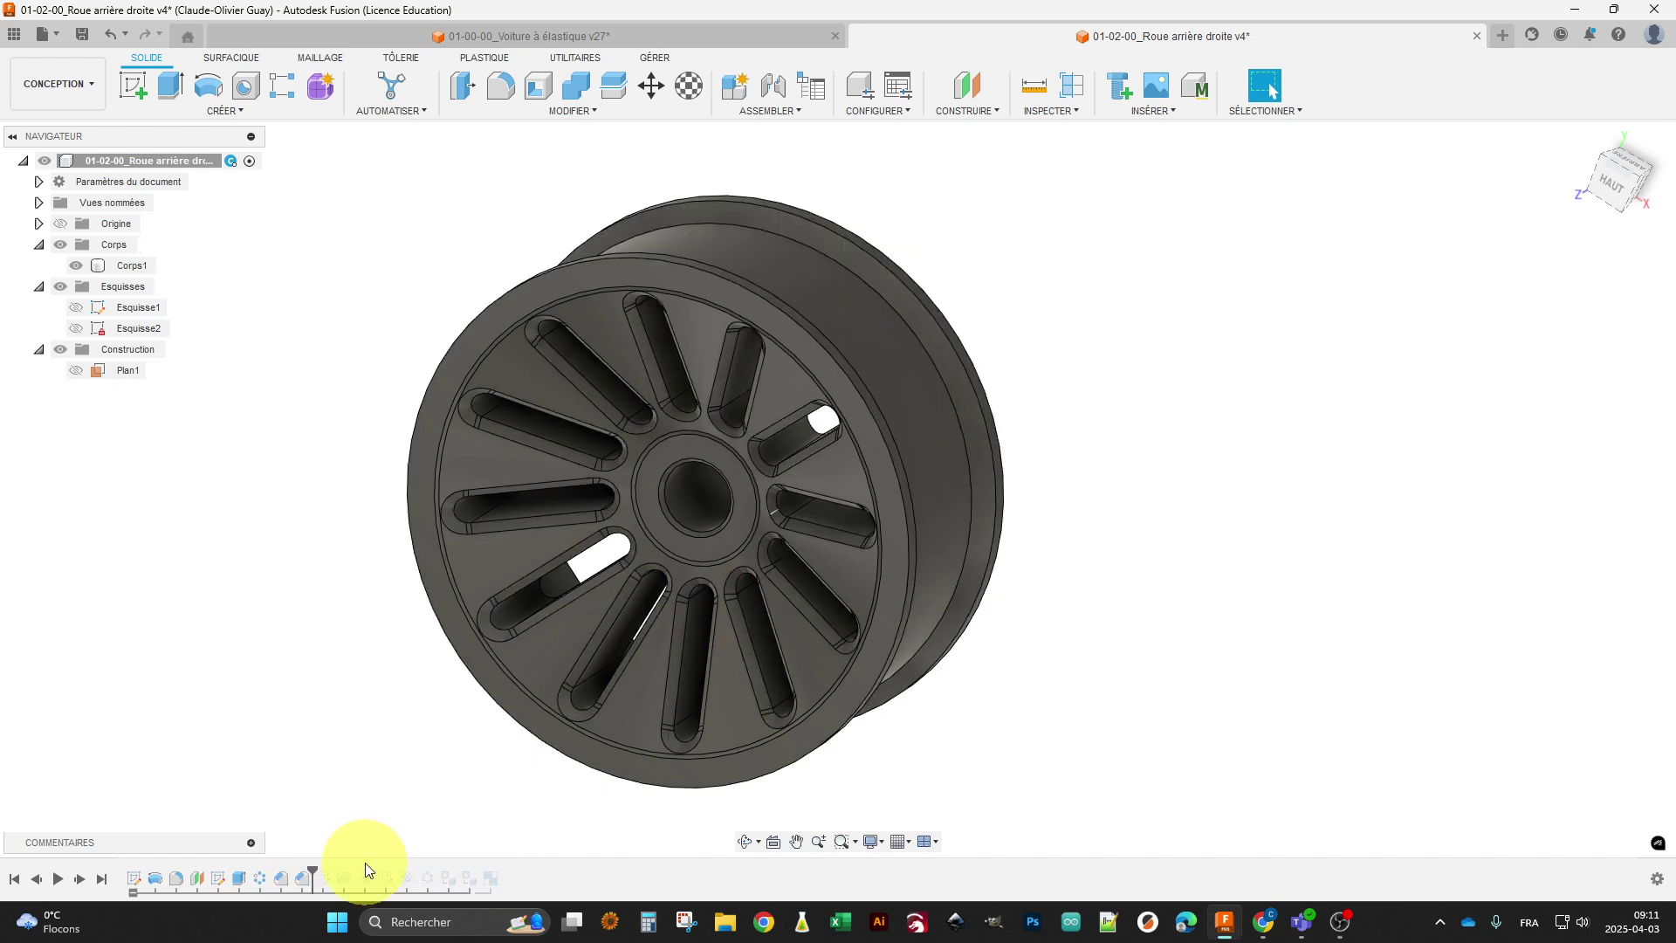
{"action": "left_click_drag", "start_coordinate": [317, 866], "coordinate": [330, 872]}
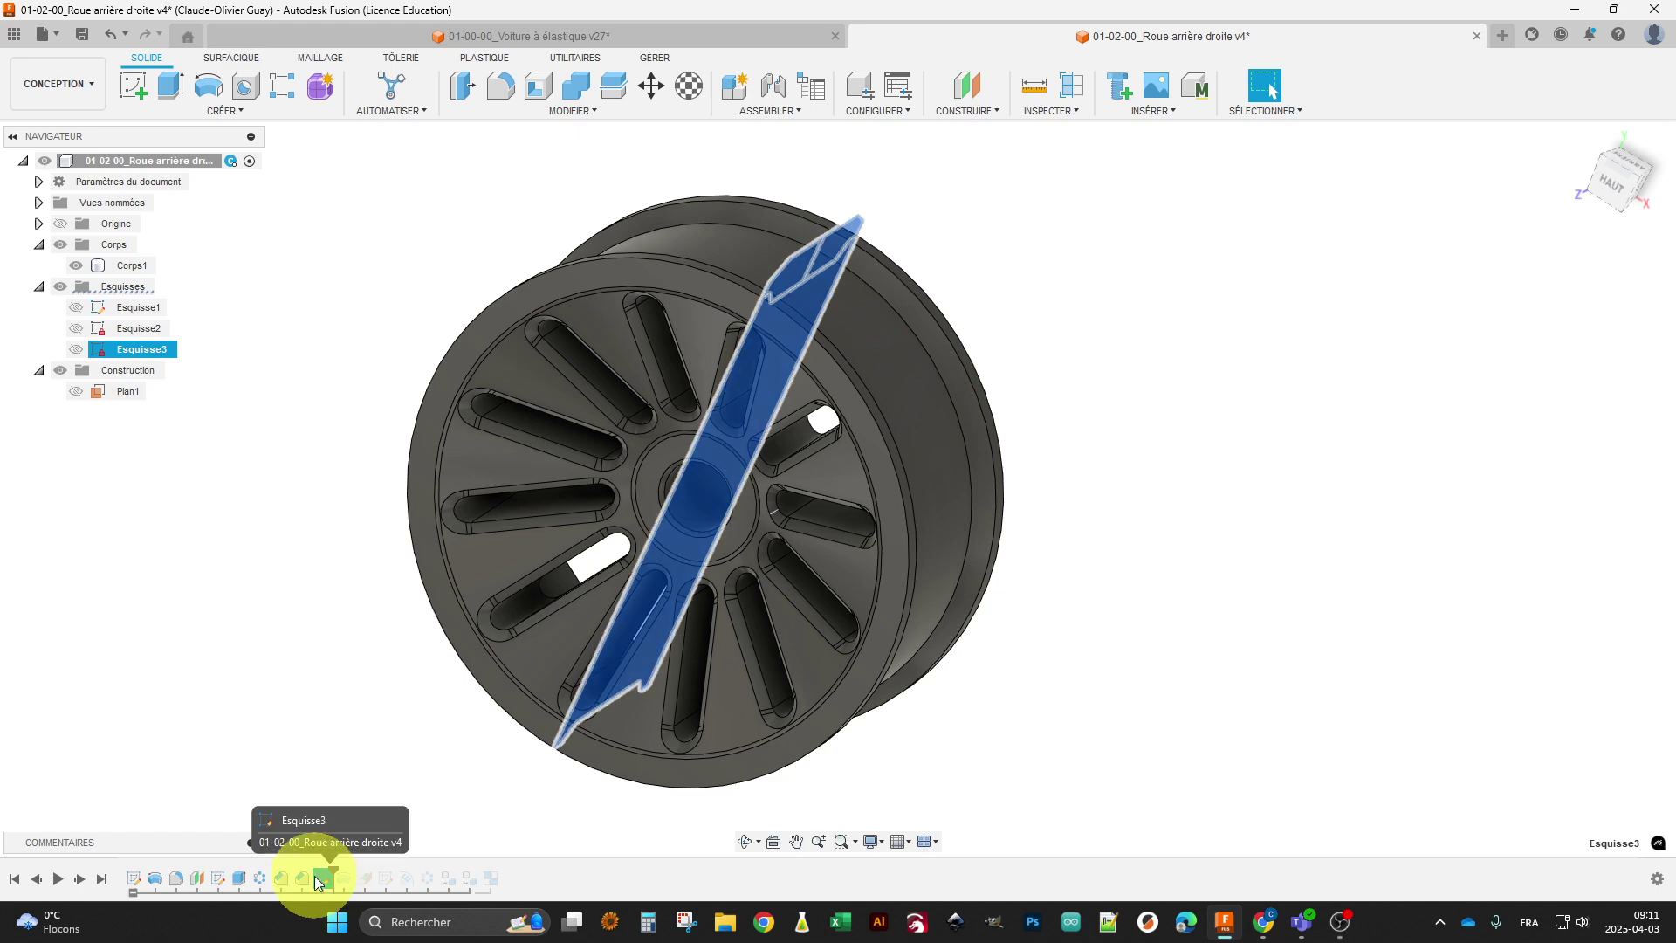
Select Esquisse3 and display the origin to examine the plane the sketch profile lies on.
{"action": "mouse_move", "coordinate": [337, 729]}
{"action": "middle_mouse_down", "text": "shift"}
{"action": "mouse_move", "coordinate": [261, 699]}
{"action": "mouse_move", "coordinate": [183, 500]}
{"action": "middle_mouse_up", "text": "shift"}
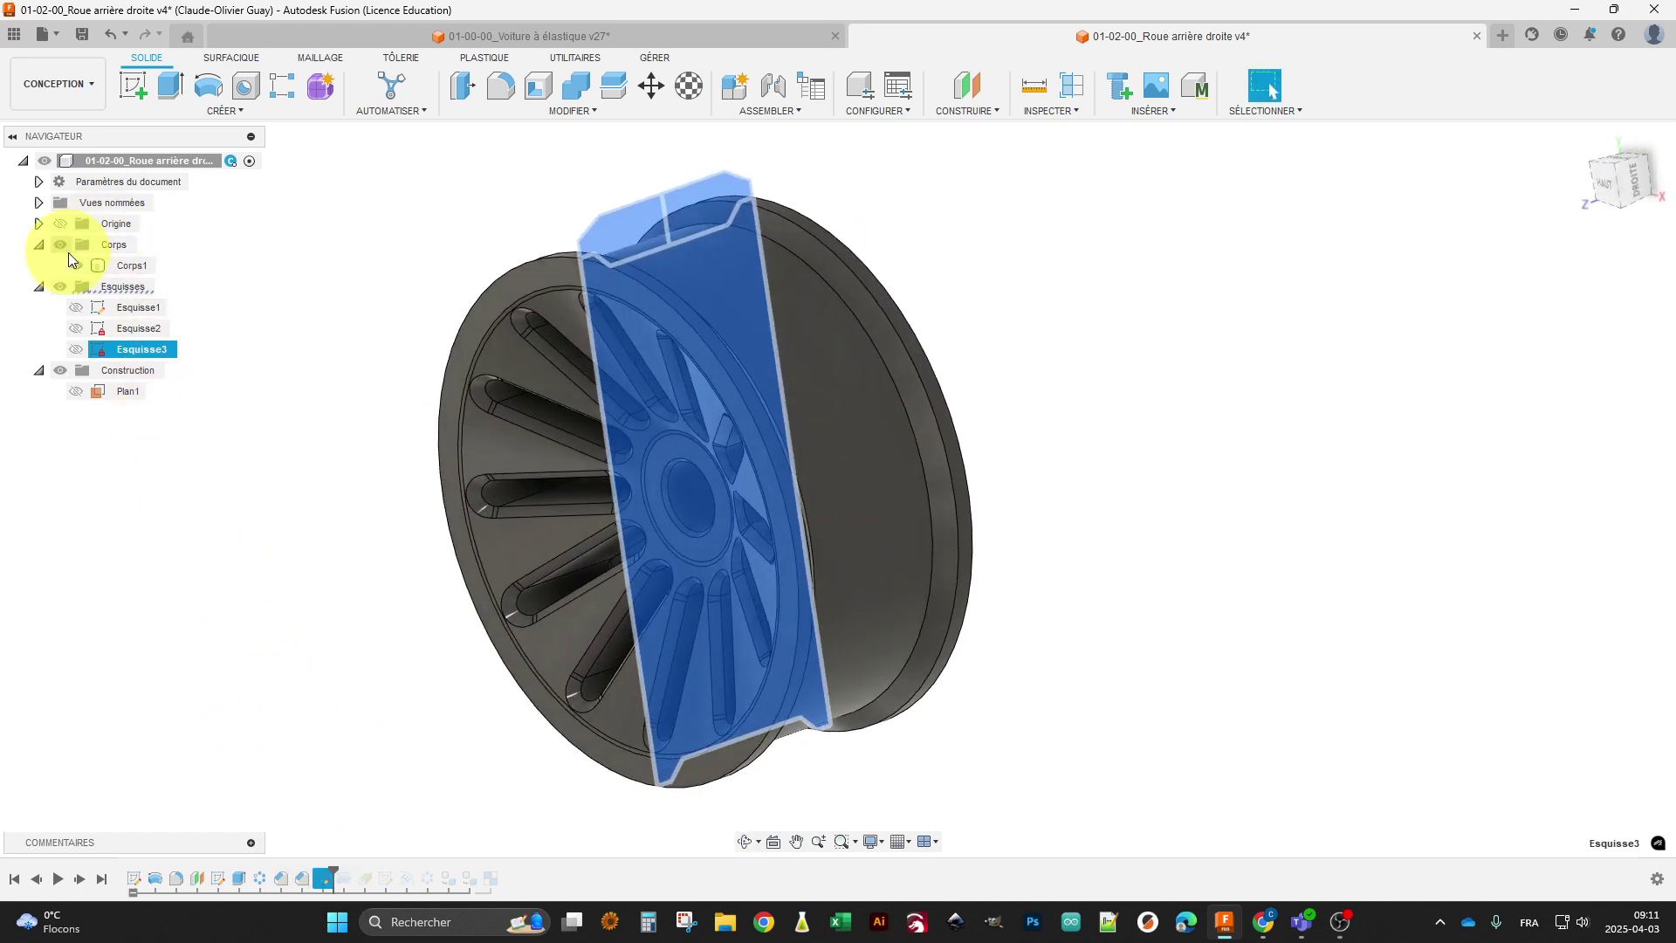
{"action": "mouse_move", "coordinate": [423, 629]}
{"action": "middle_mouse_down", "text": "shift"}
{"action": "mouse_move", "coordinate": [460, 611]}
{"action": "mouse_move", "coordinate": [422, 618]}
{"action": "mouse_move", "coordinate": [437, 610]}
{"action": "middle_mouse_up", "text": "shift"}
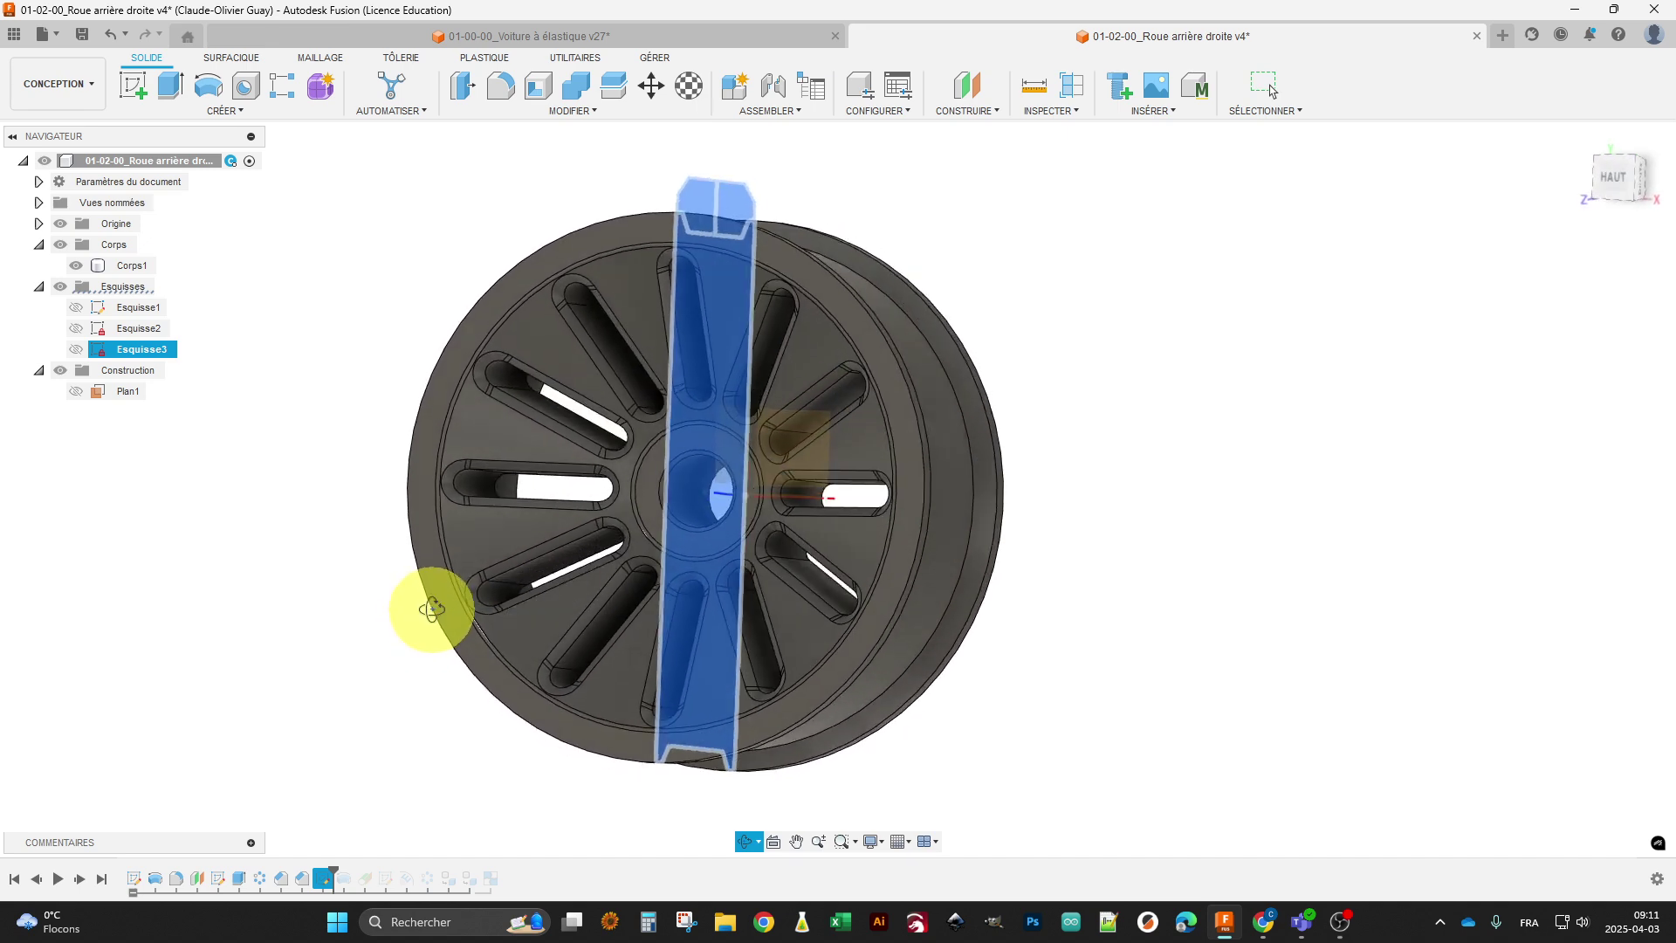
{"action": "left_click", "coordinate": [443, 609]}
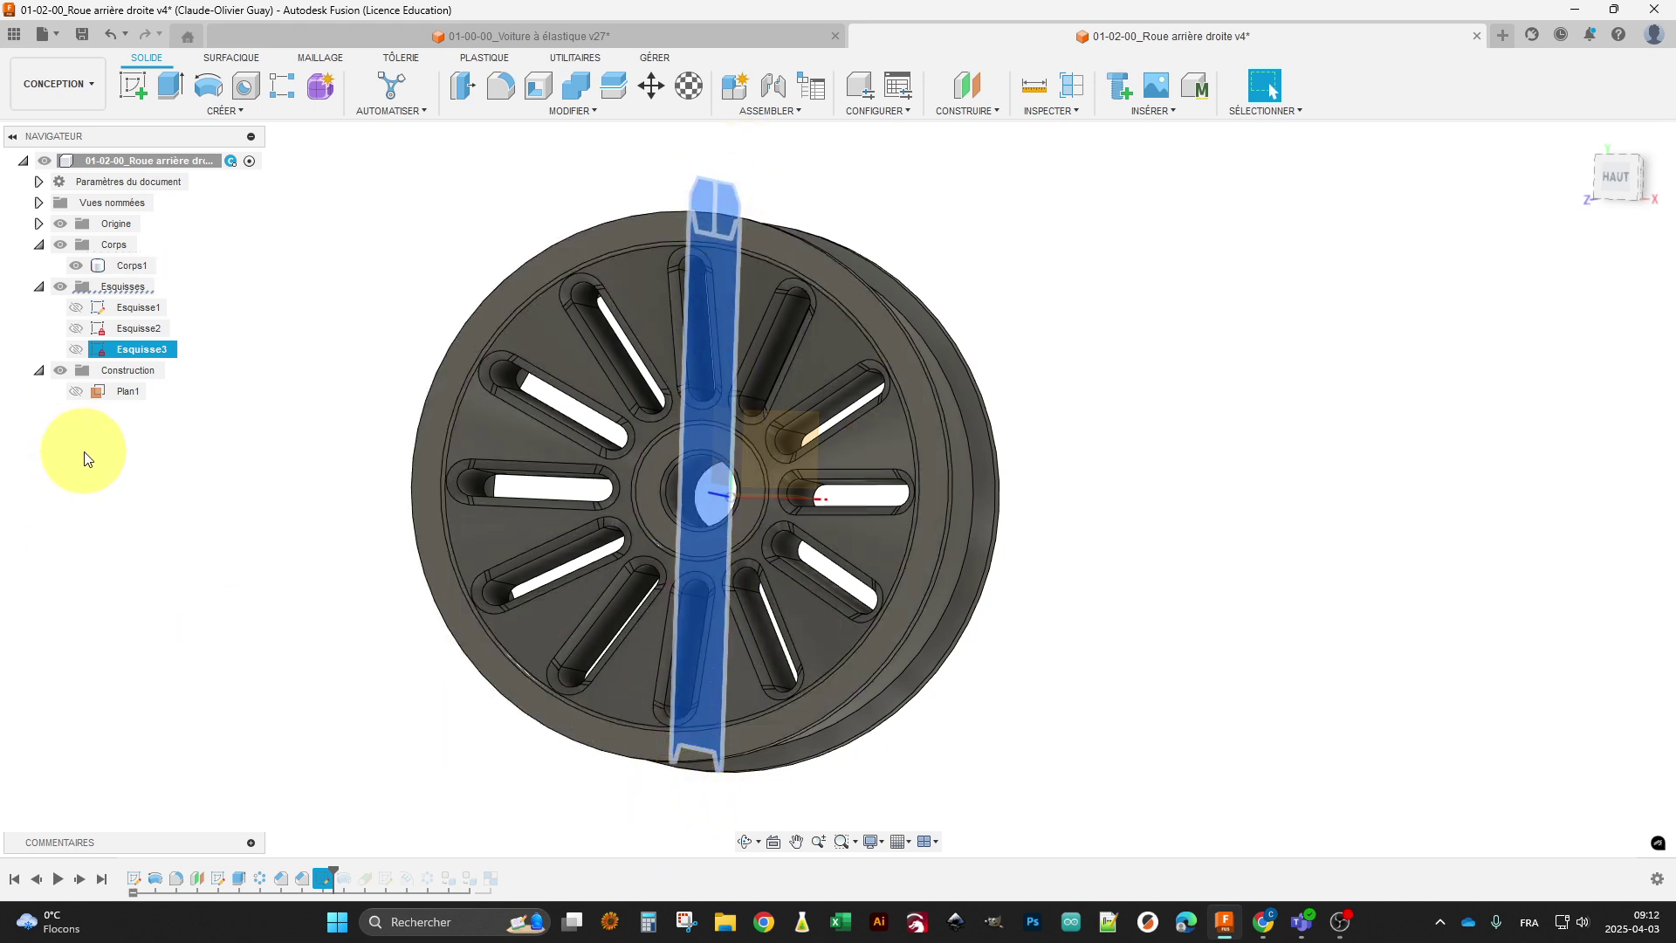
{"action": "key", "text": "Escape"}
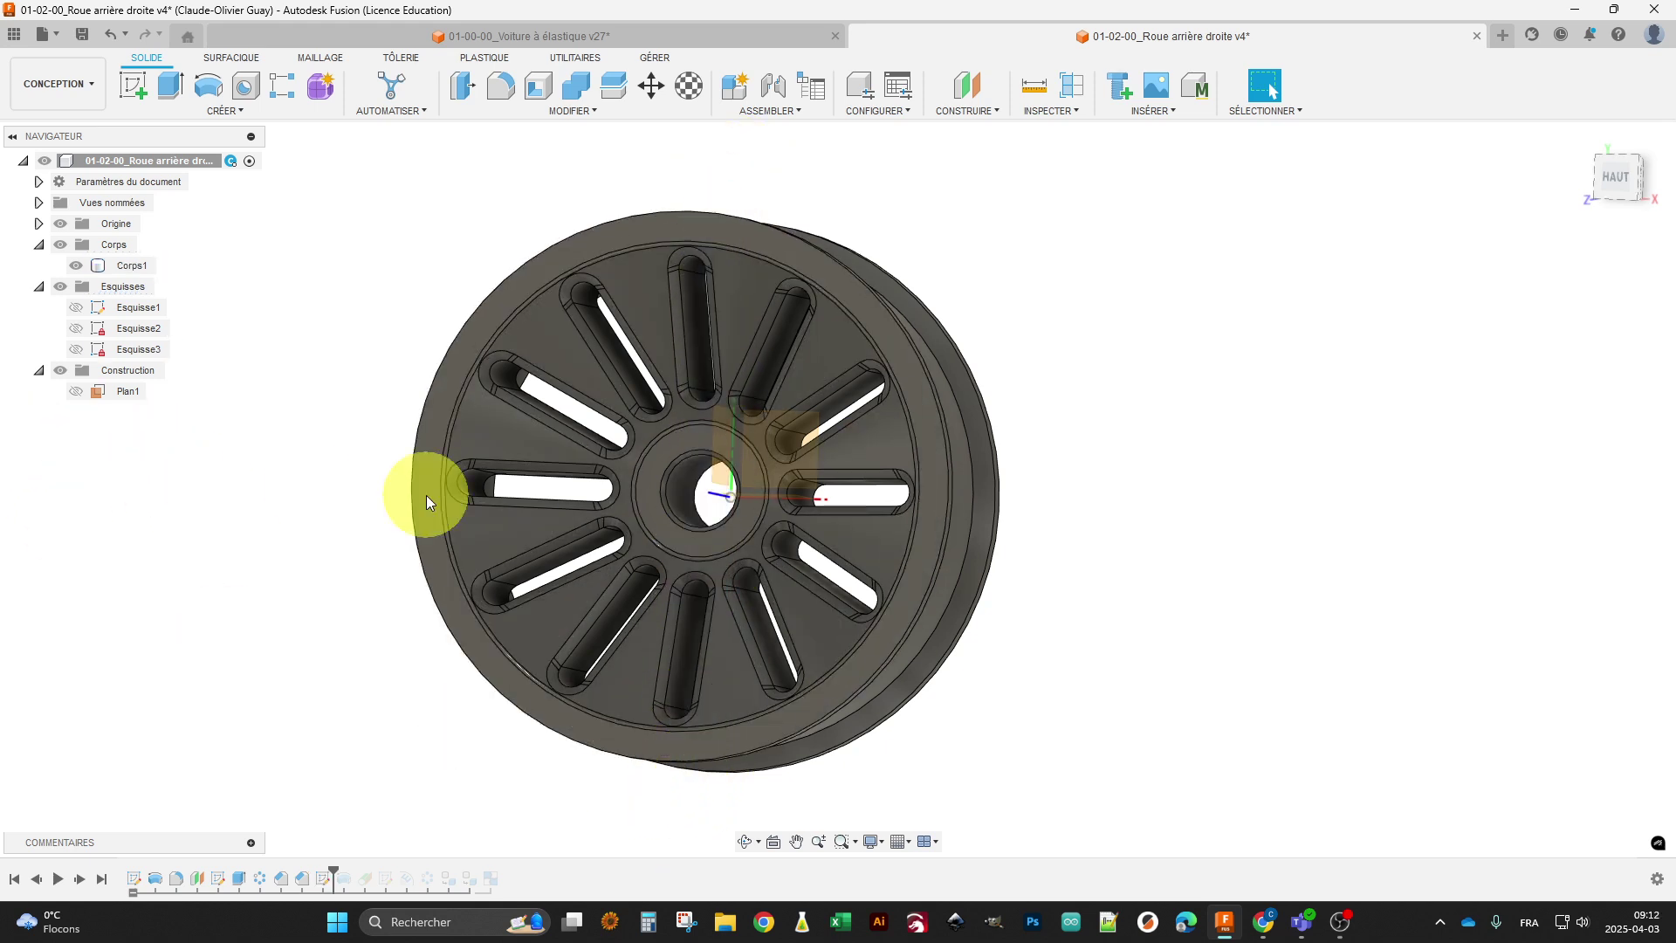
Display Esquisse3 and hide the origin, viewing the tyre profile against the rim from the side.
{"action": "left_click", "coordinate": [721, 463]}
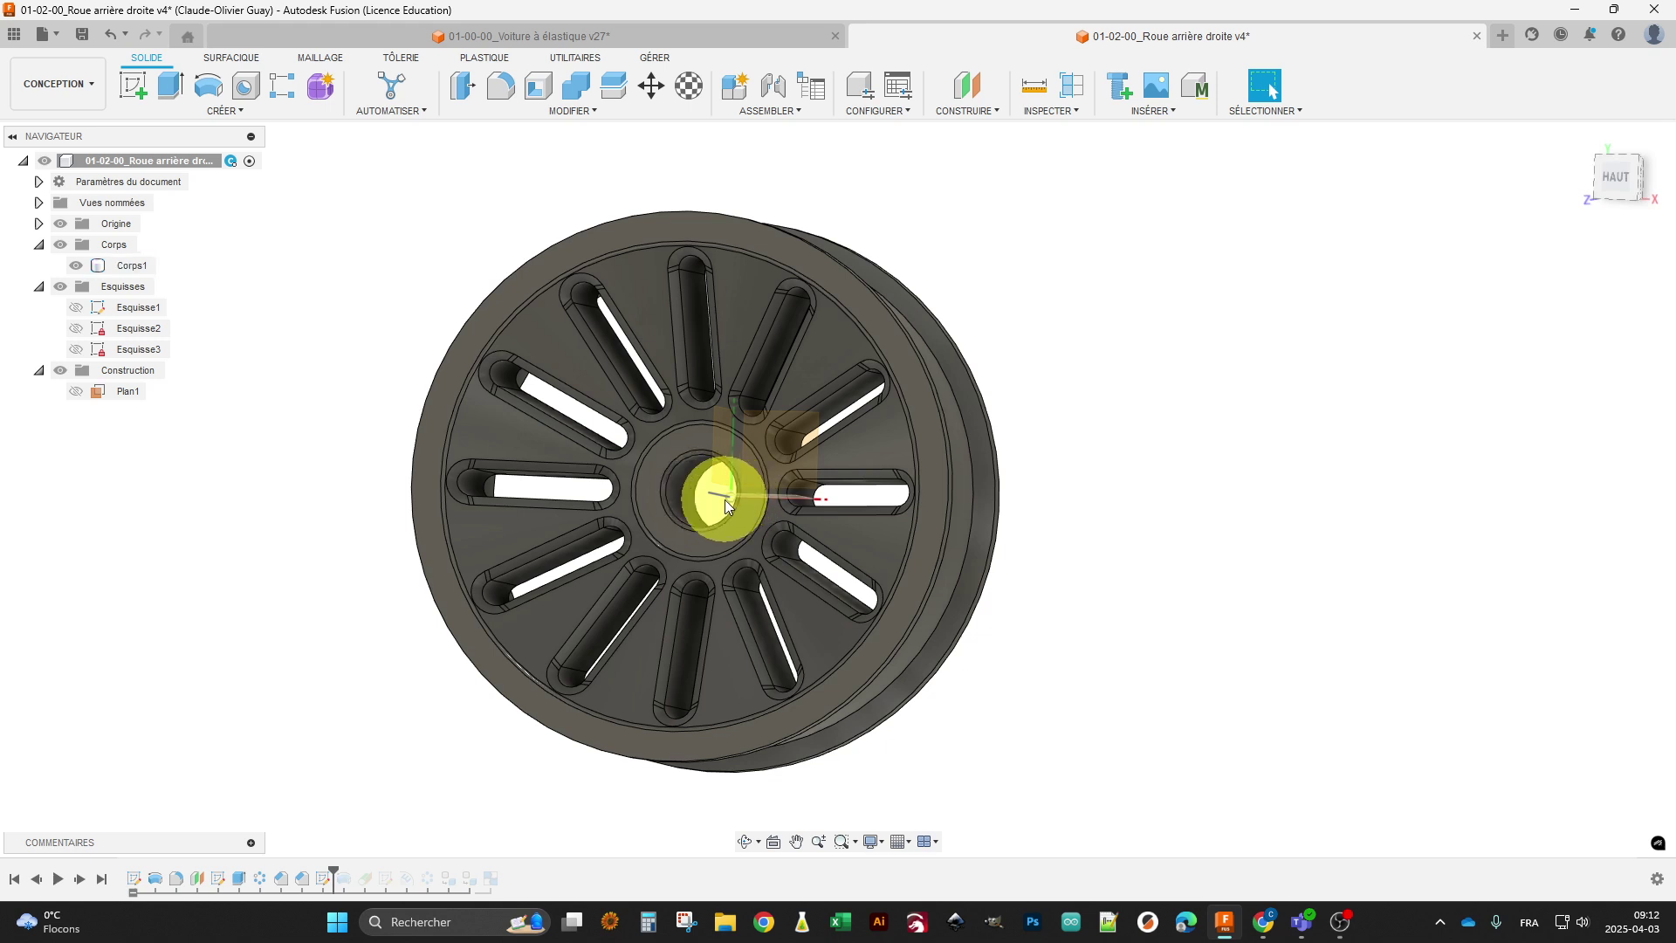
{"action": "middle_click_drag", "start_coordinate": [273, 524], "coordinate": [233, 574], "text": "shift"}
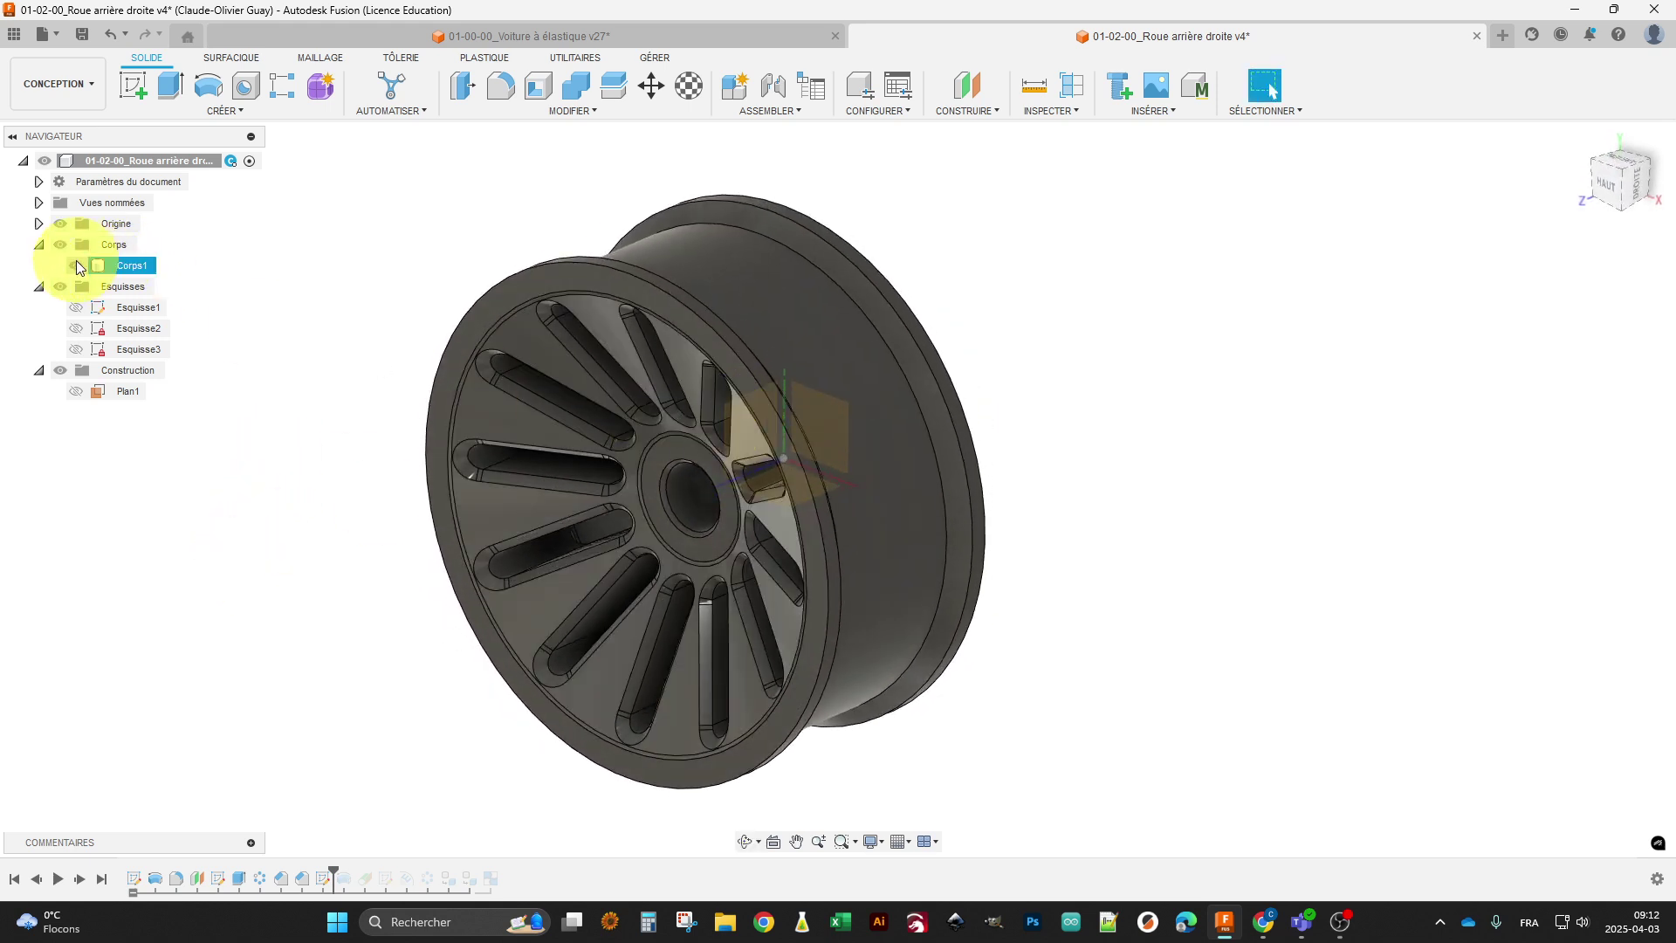
{"action": "left_click", "coordinate": [77, 349]}
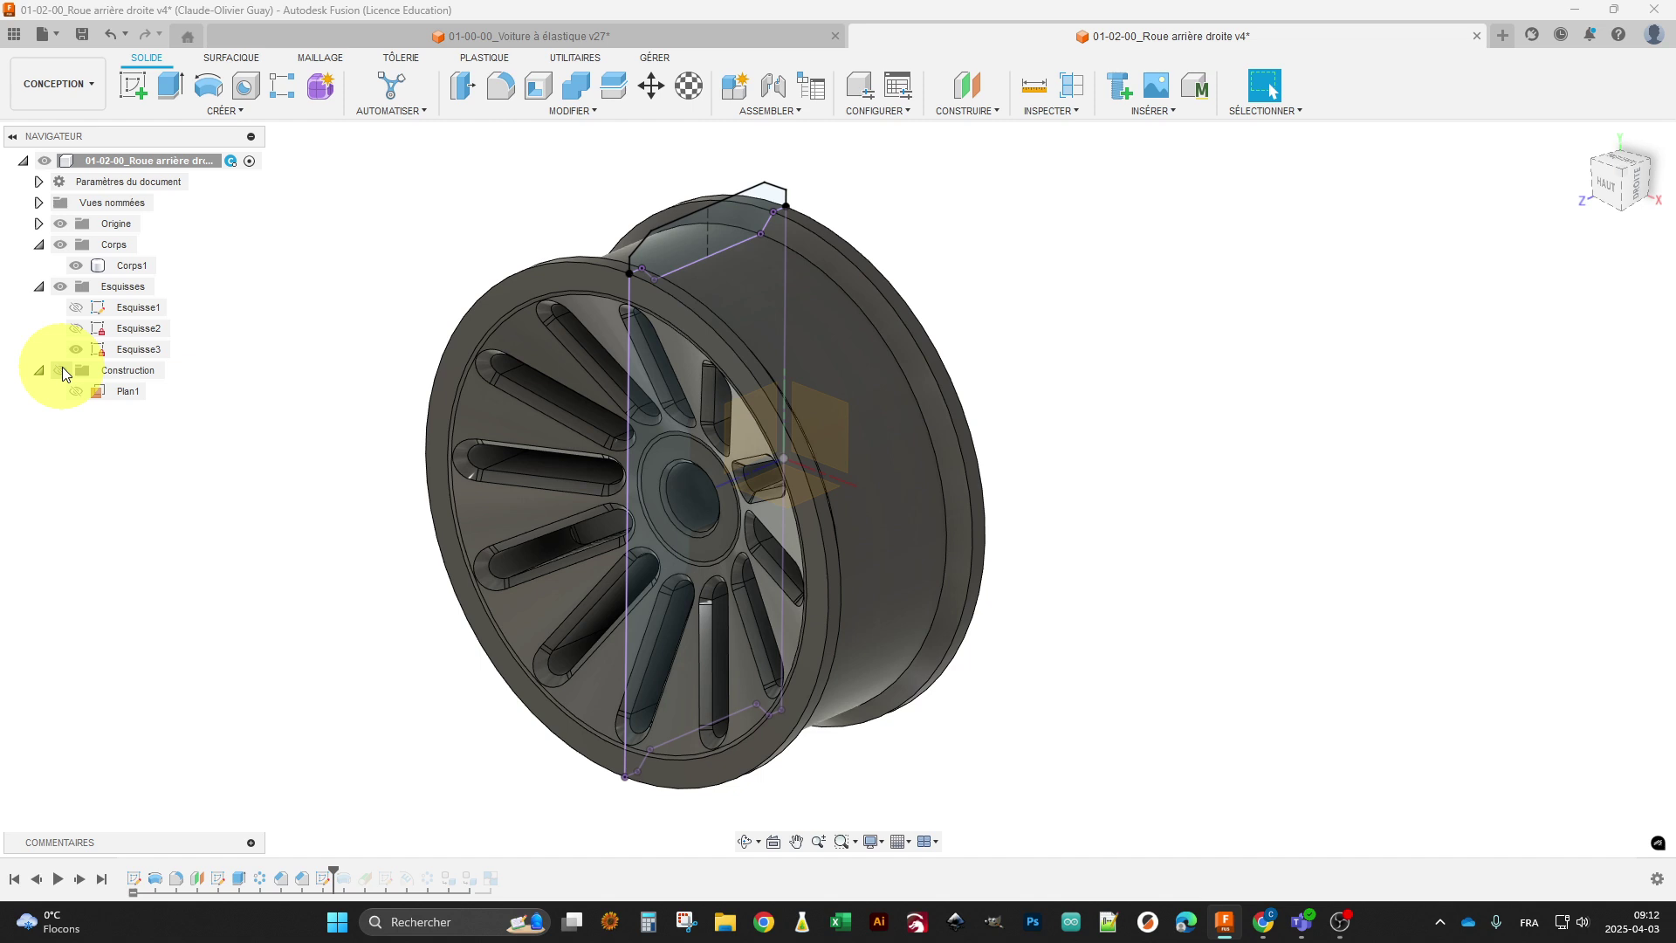
{"action": "left_click", "coordinate": [59, 224]}
{"action": "middle_click_drag", "start_coordinate": [288, 468], "coordinate": [218, 430], "text": "shift"}
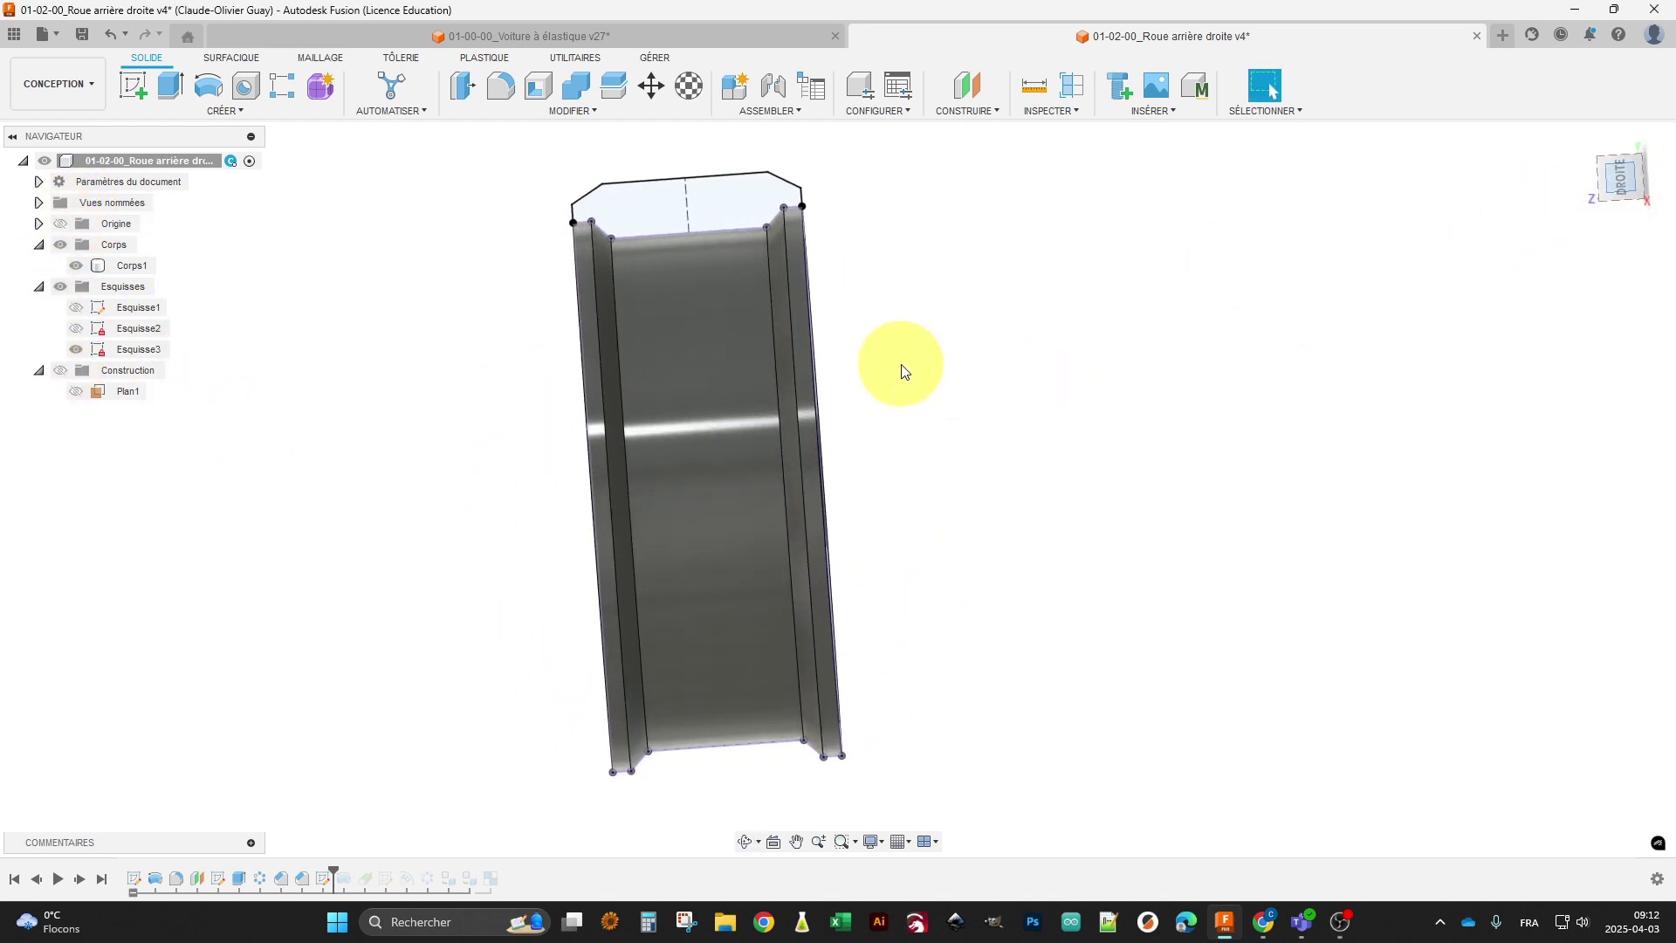
Open Esquisse3 for editing to examine the tyre profile above the rim.
{"action": "right_click", "coordinate": [325, 879]}
{"action": "left_click", "coordinate": [402, 702]}
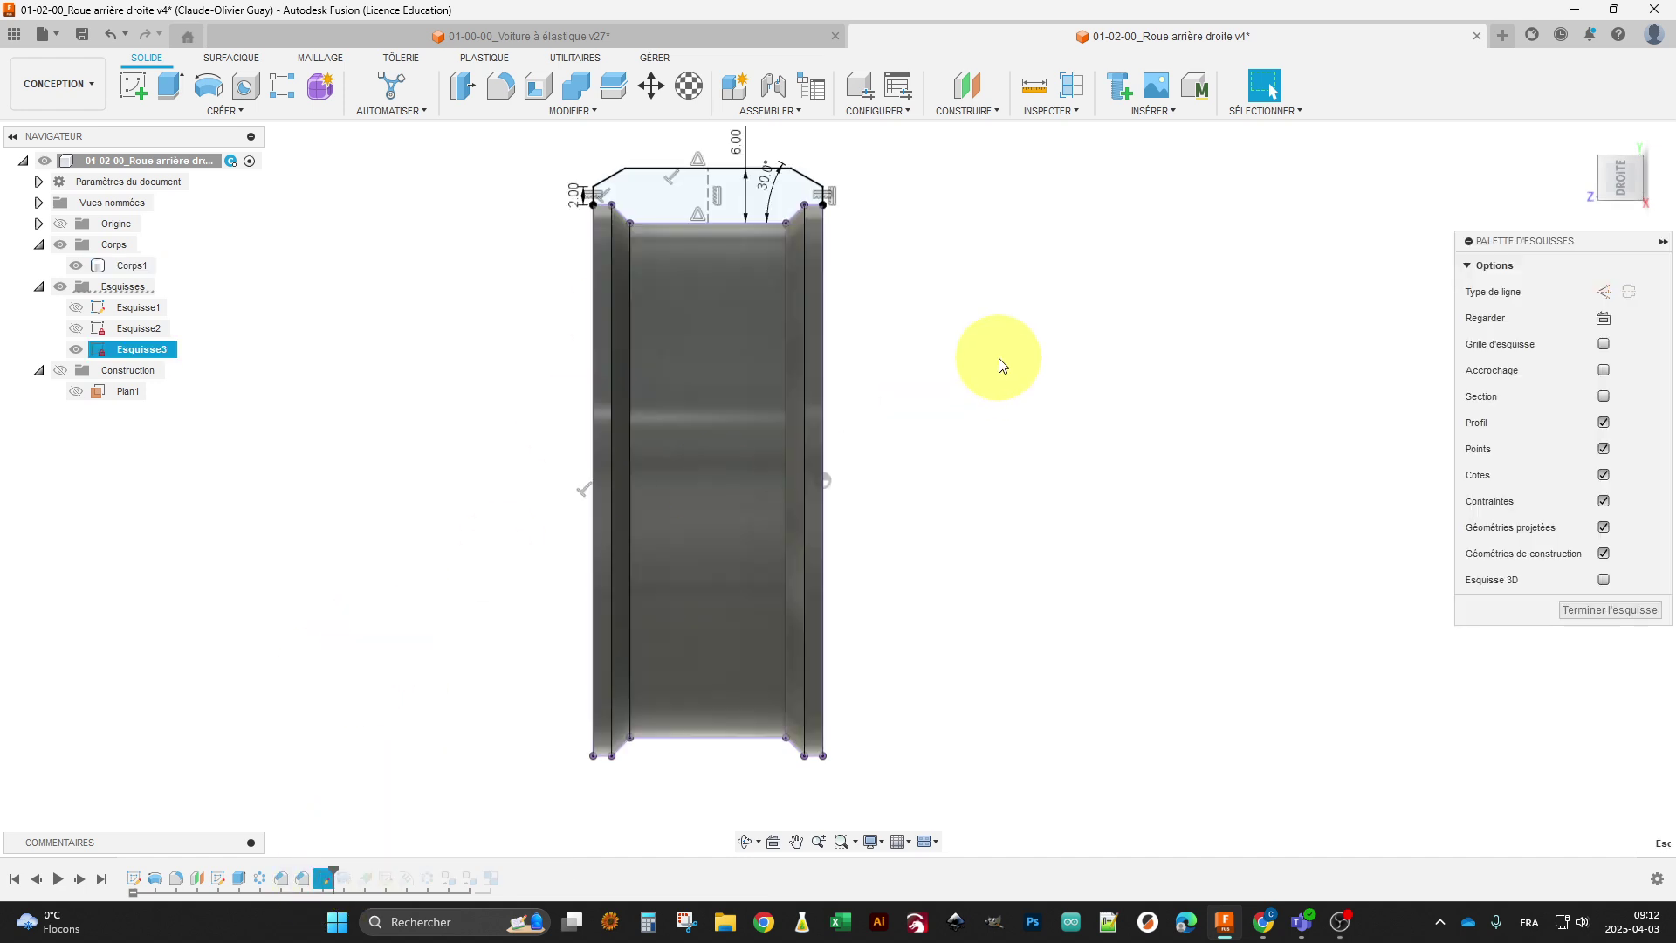
{"action": "middle_click_drag", "start_coordinate": [920, 411], "coordinate": [999, 412]}
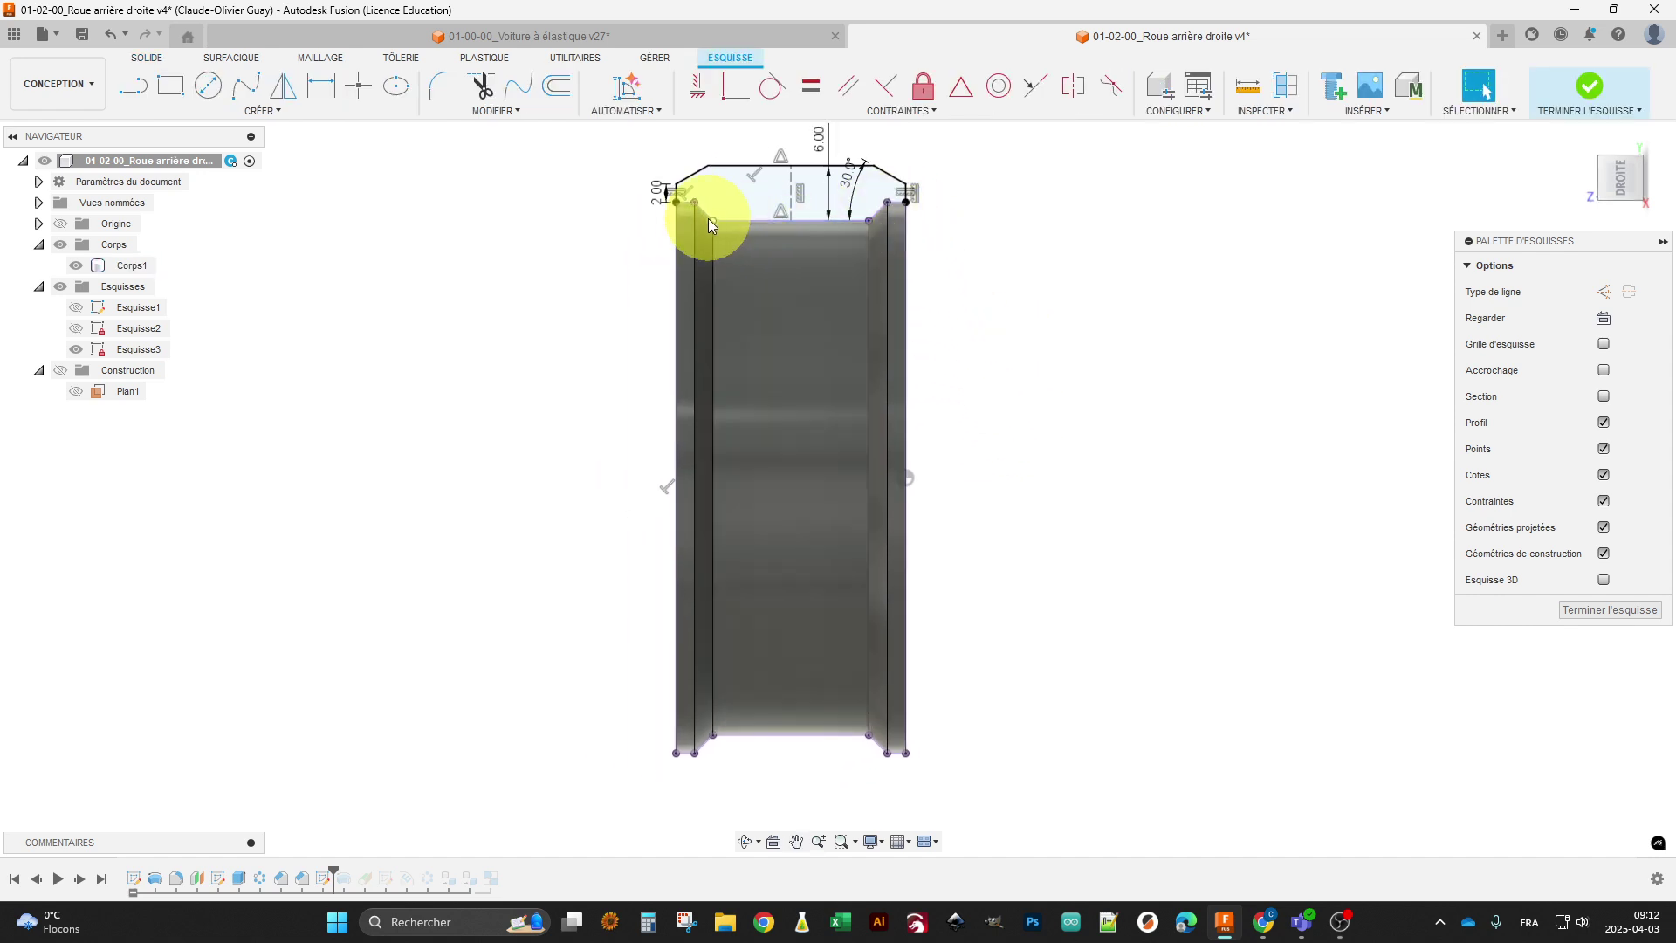
Open the Project command to examine its selection options, closing it without projecting any geometry.
{"action": "key", "text": "s"}
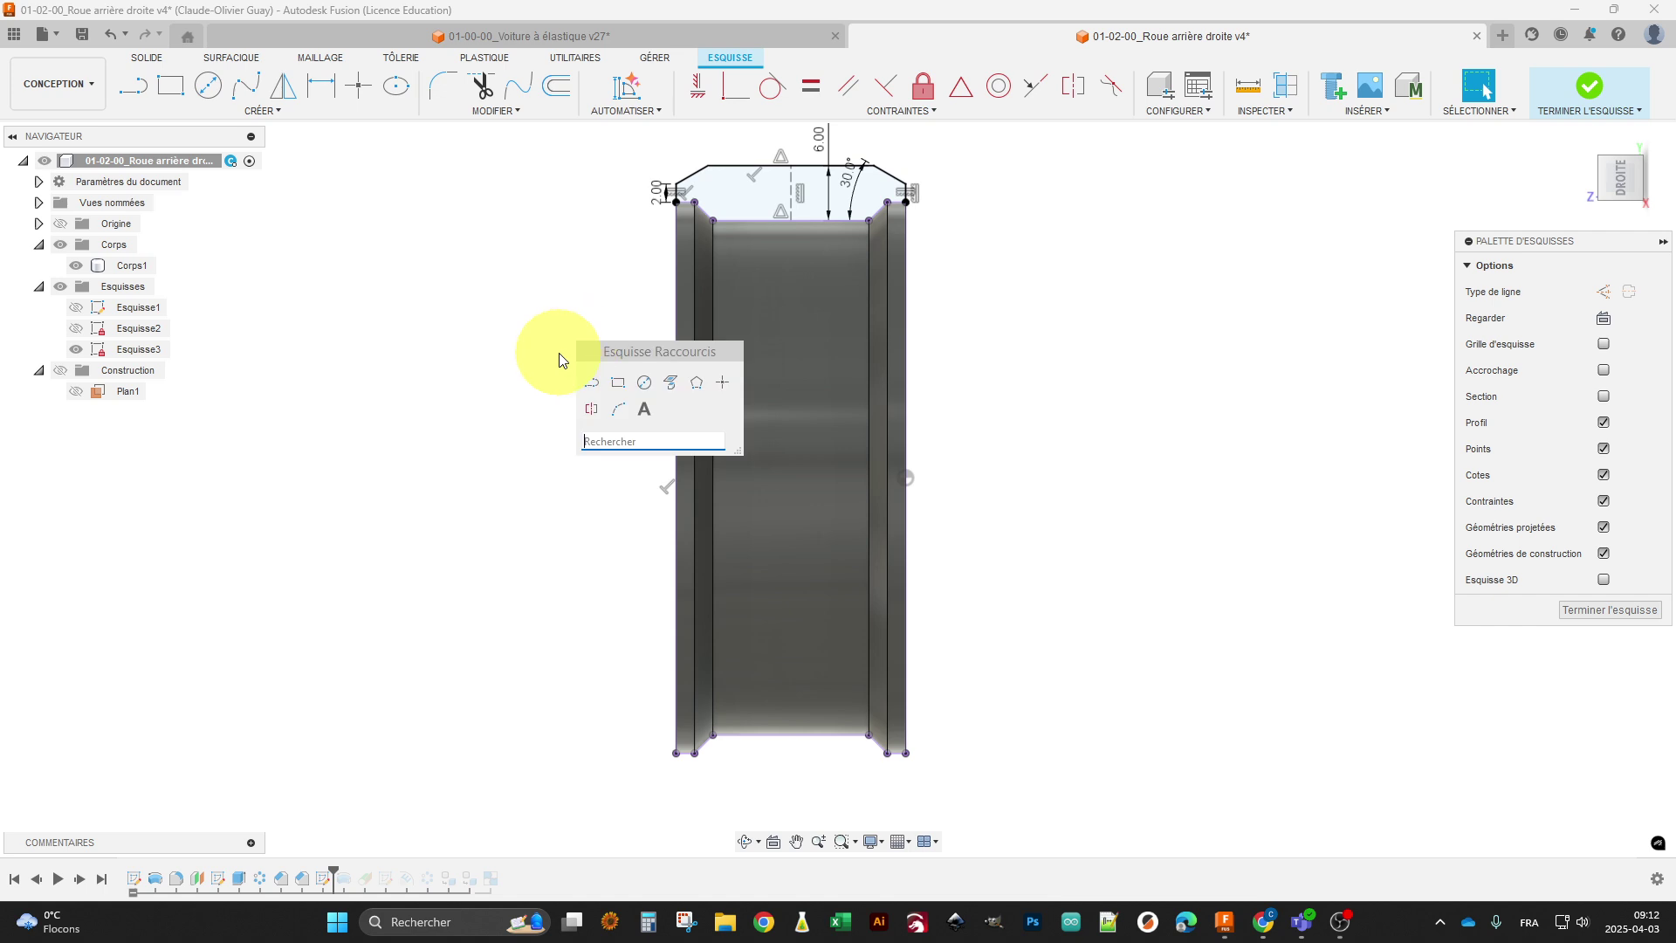
{"action": "left_click", "coordinate": [667, 381]}
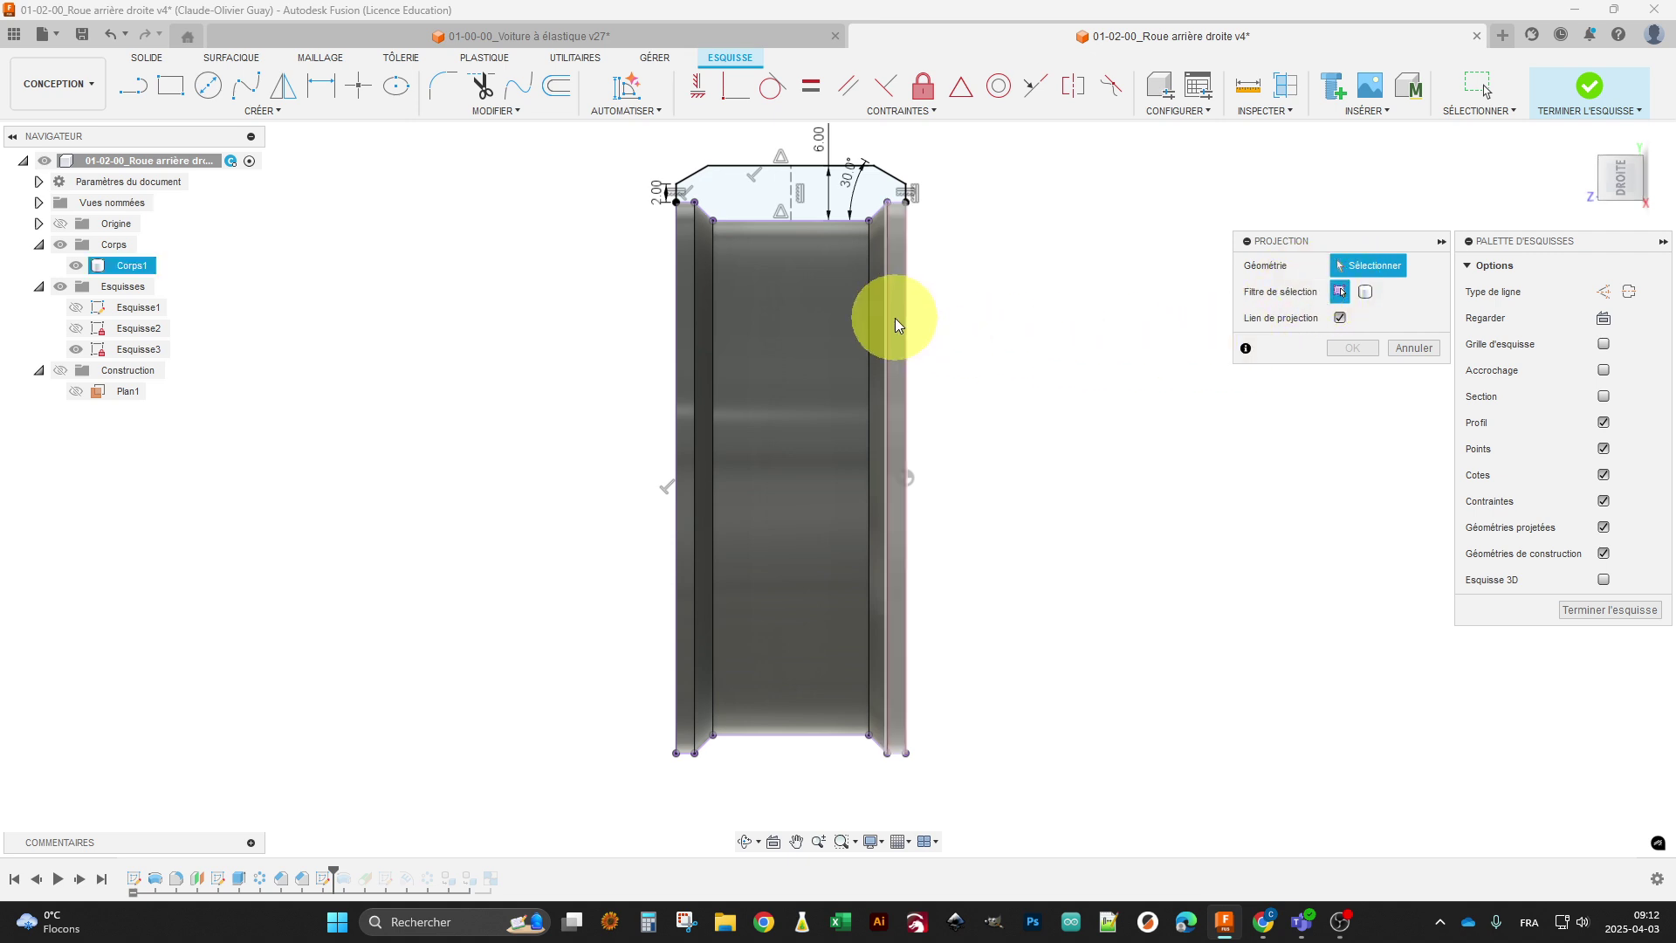
{"action": "left_click", "coordinate": [1420, 350]}
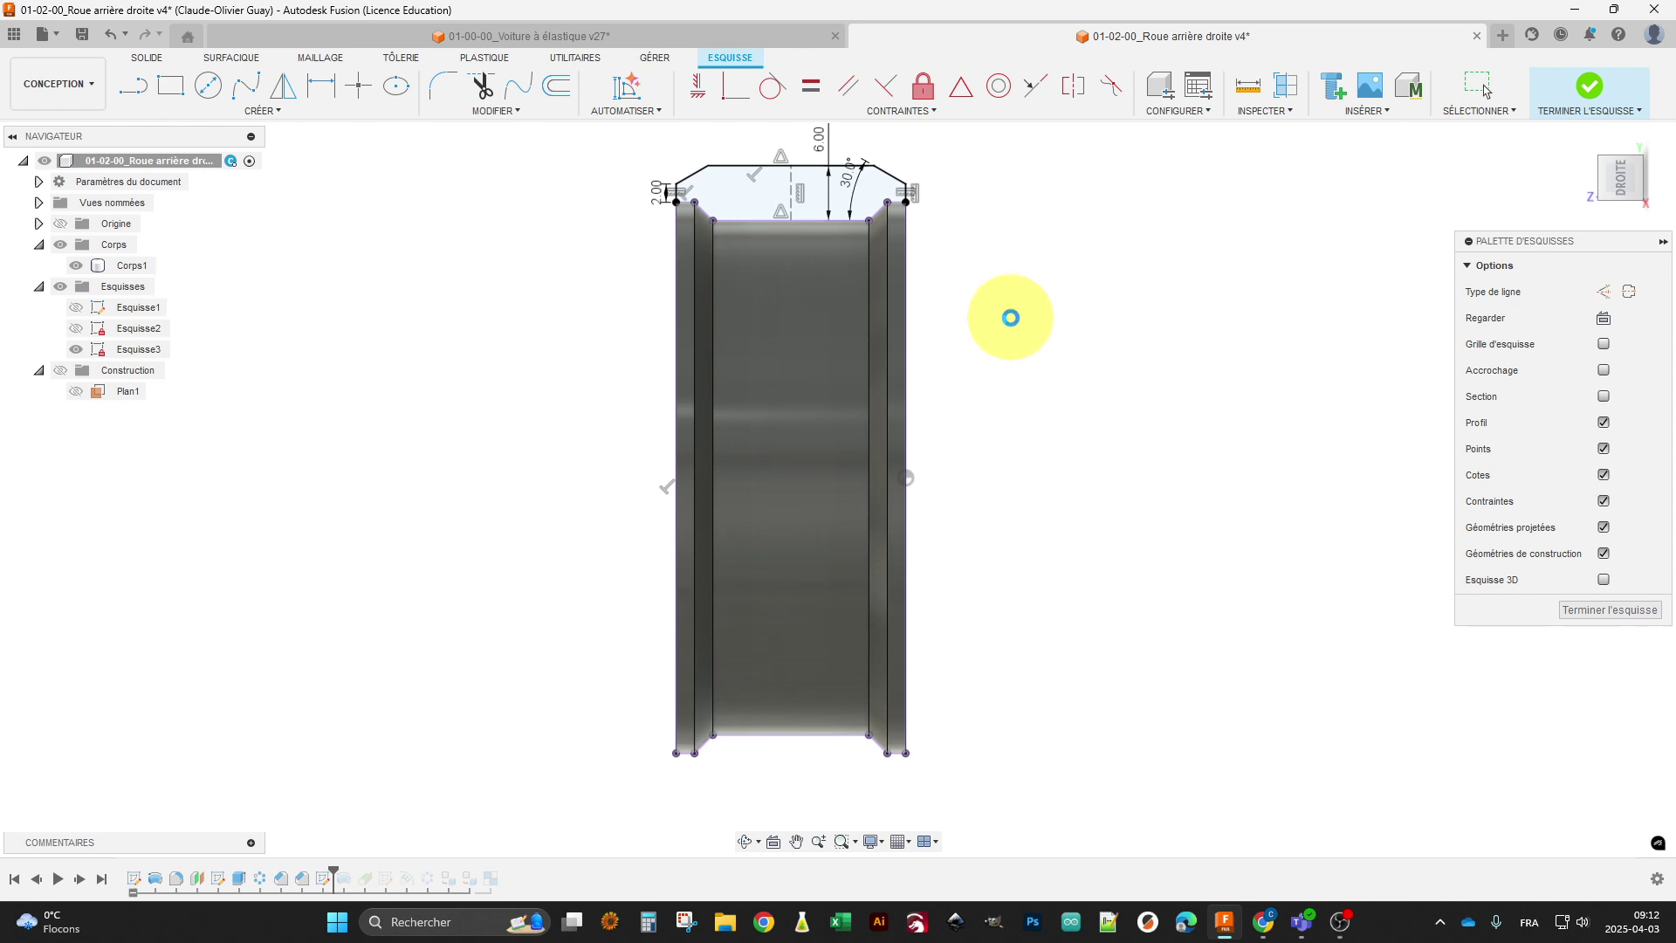
Examine the dimensions, symmetry and projected rim edges of the tyre profile in Esquisse3, and finish the sketch.
{"action": "middle_click_drag", "start_coordinate": [978, 274], "coordinate": [1033, 311]}
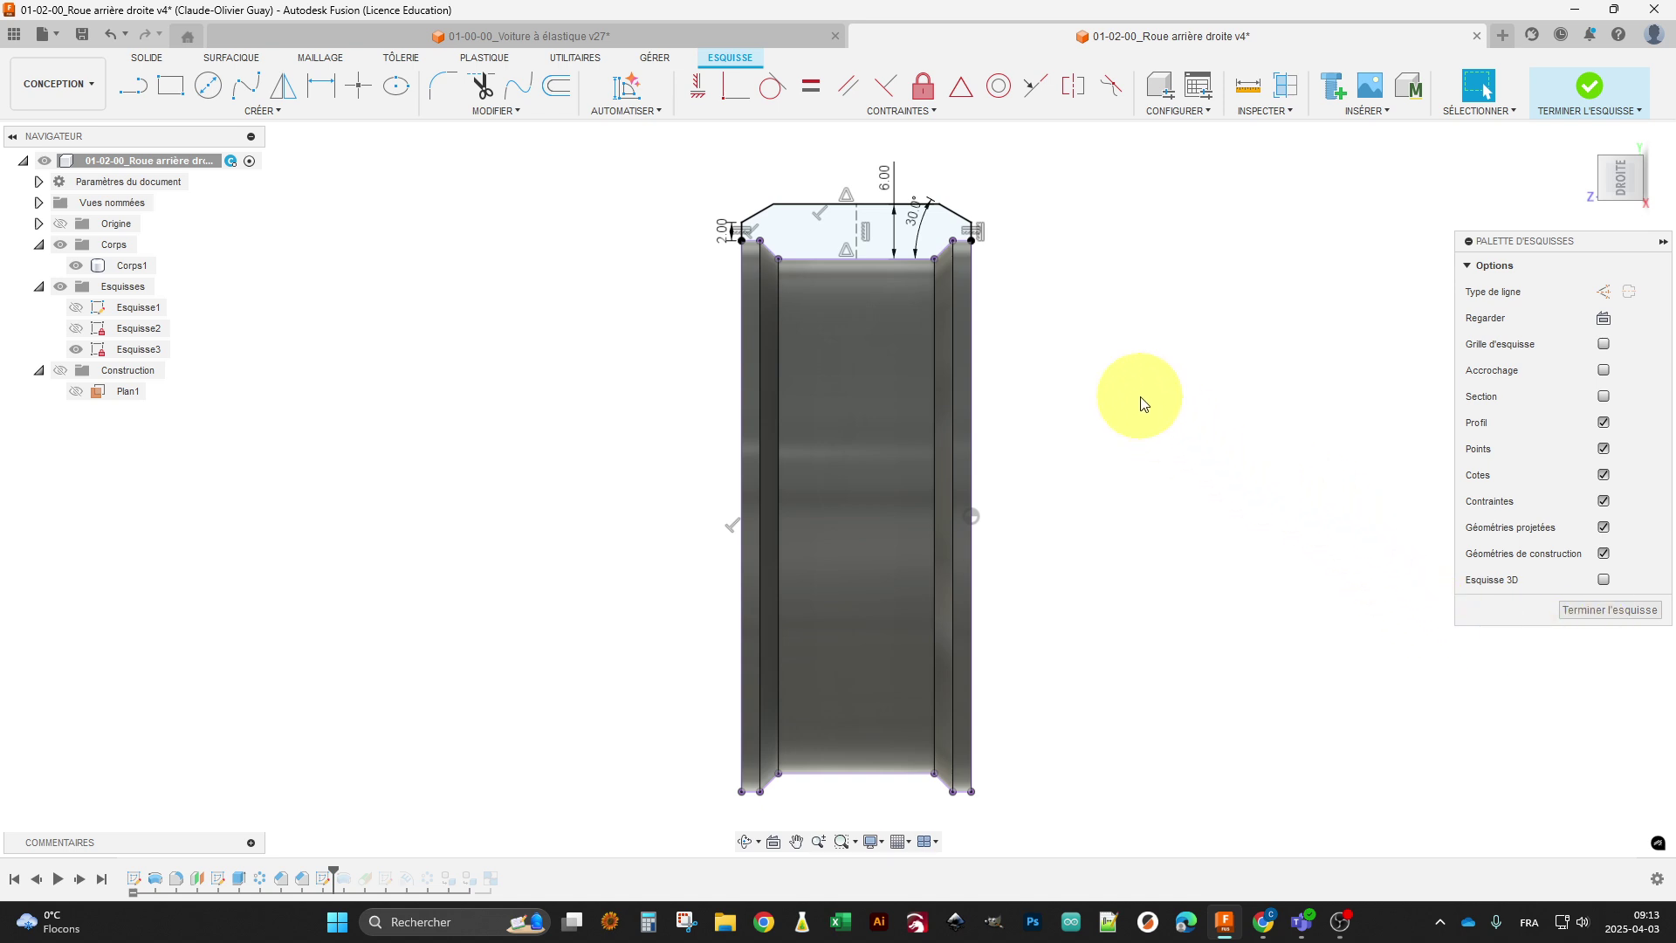
{"action": "middle_click_drag", "start_coordinate": [1140, 396], "coordinate": [1155, 432]}
{"action": "scroll", "coordinate": [912, 265], "scroll_direction": "up", "scroll_amount": 2}
{"action": "scroll", "coordinate": [913, 265], "scroll_direction": "up", "scroll_amount": 3}
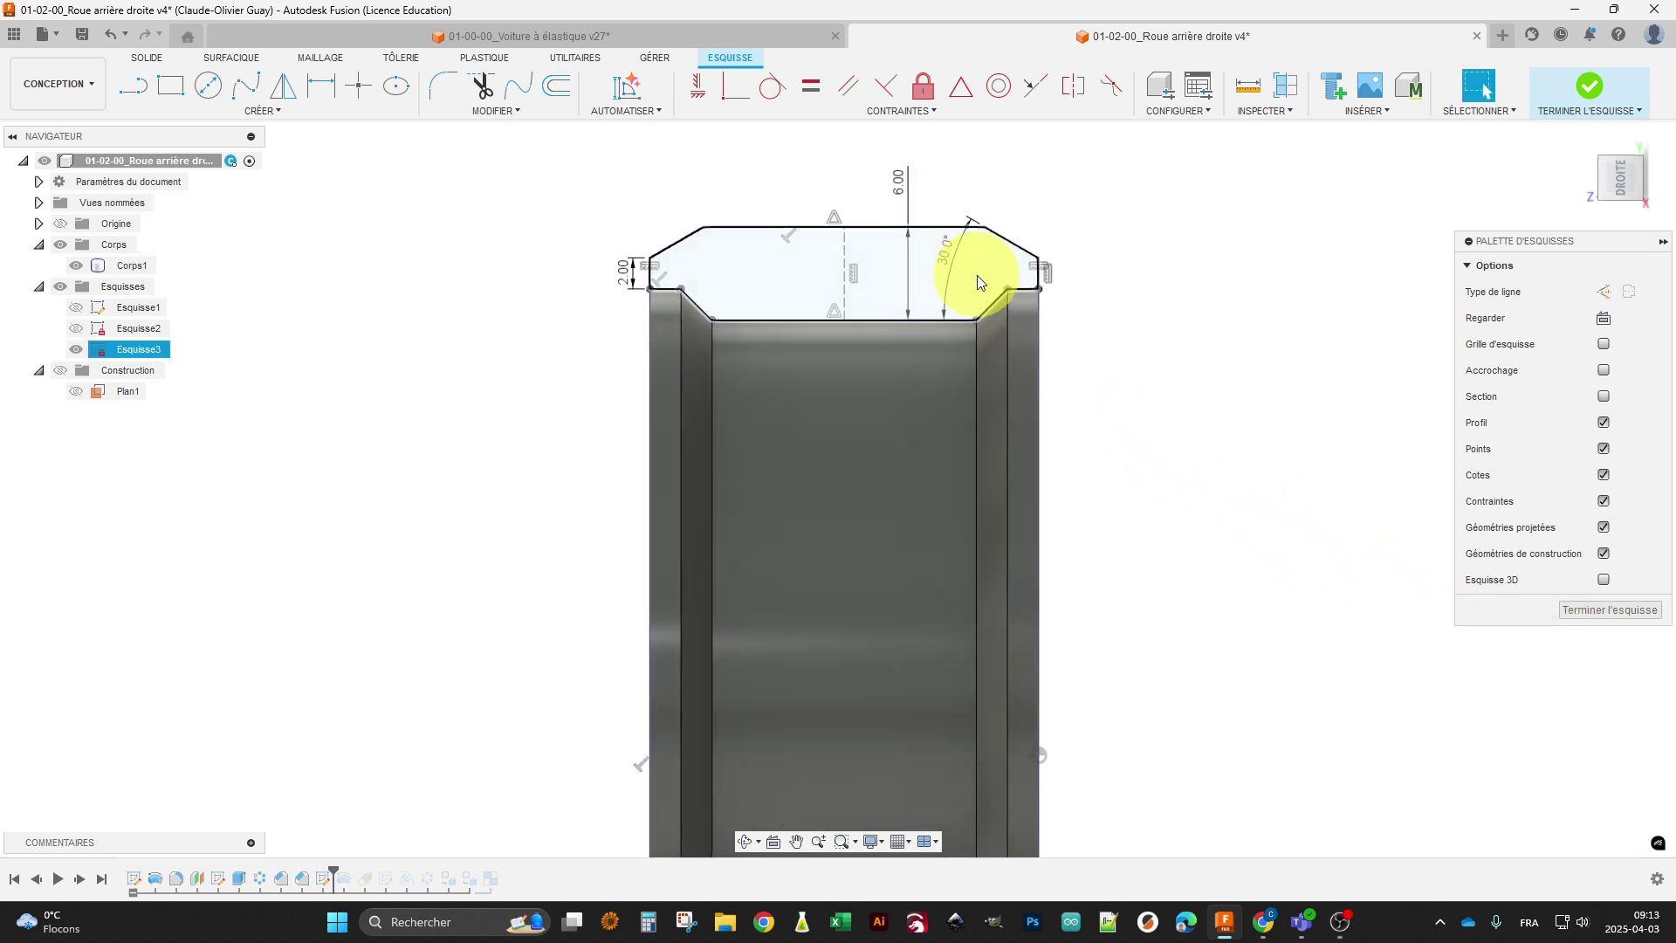
{"action": "scroll", "coordinate": [863, 300], "scroll_direction": "down", "scroll_amount": 2}
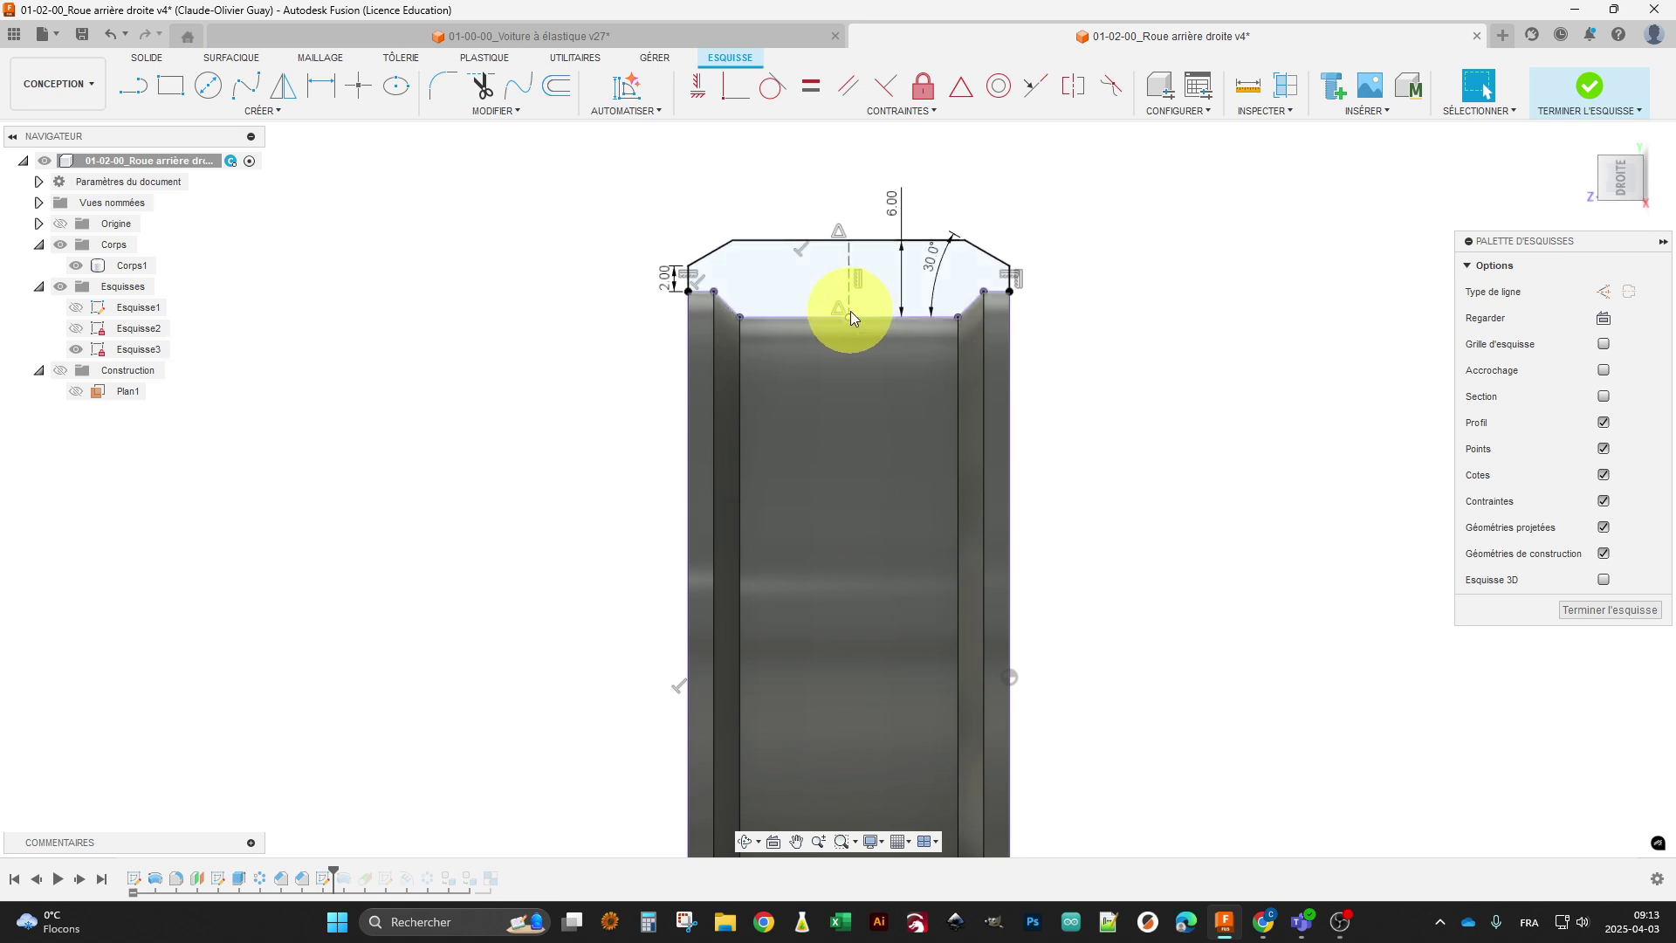
{"action": "scroll", "coordinate": [909, 281], "scroll_direction": "down", "scroll_amount": 3}
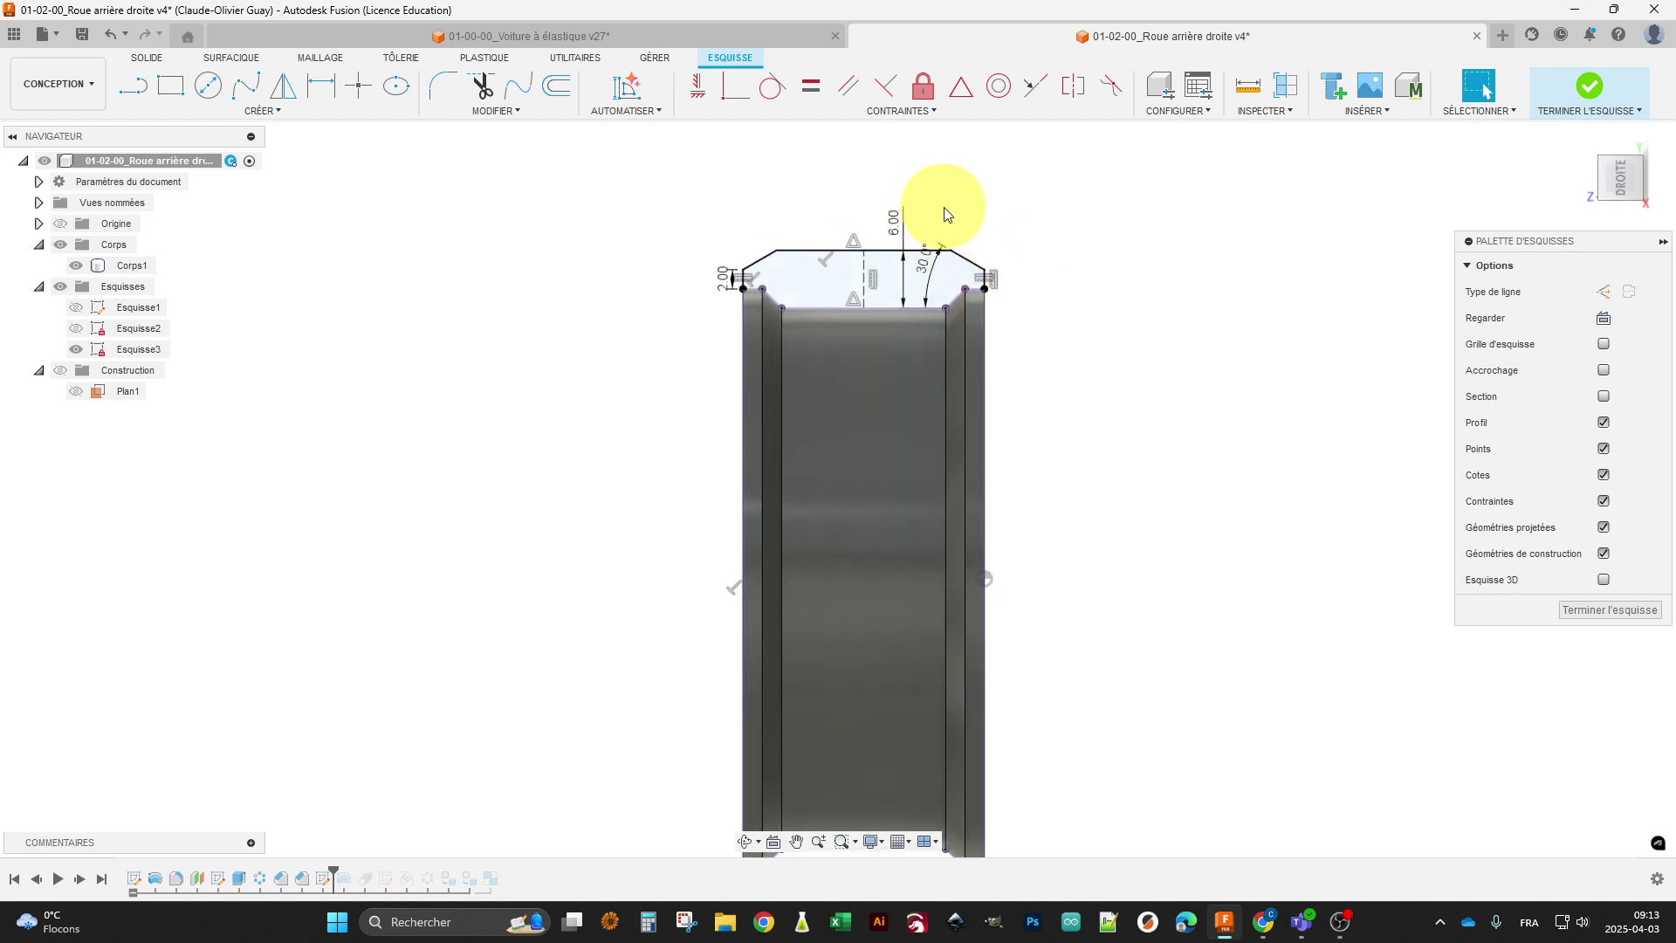
{"action": "middle_click_drag", "start_coordinate": [995, 206], "coordinate": [955, 256]}
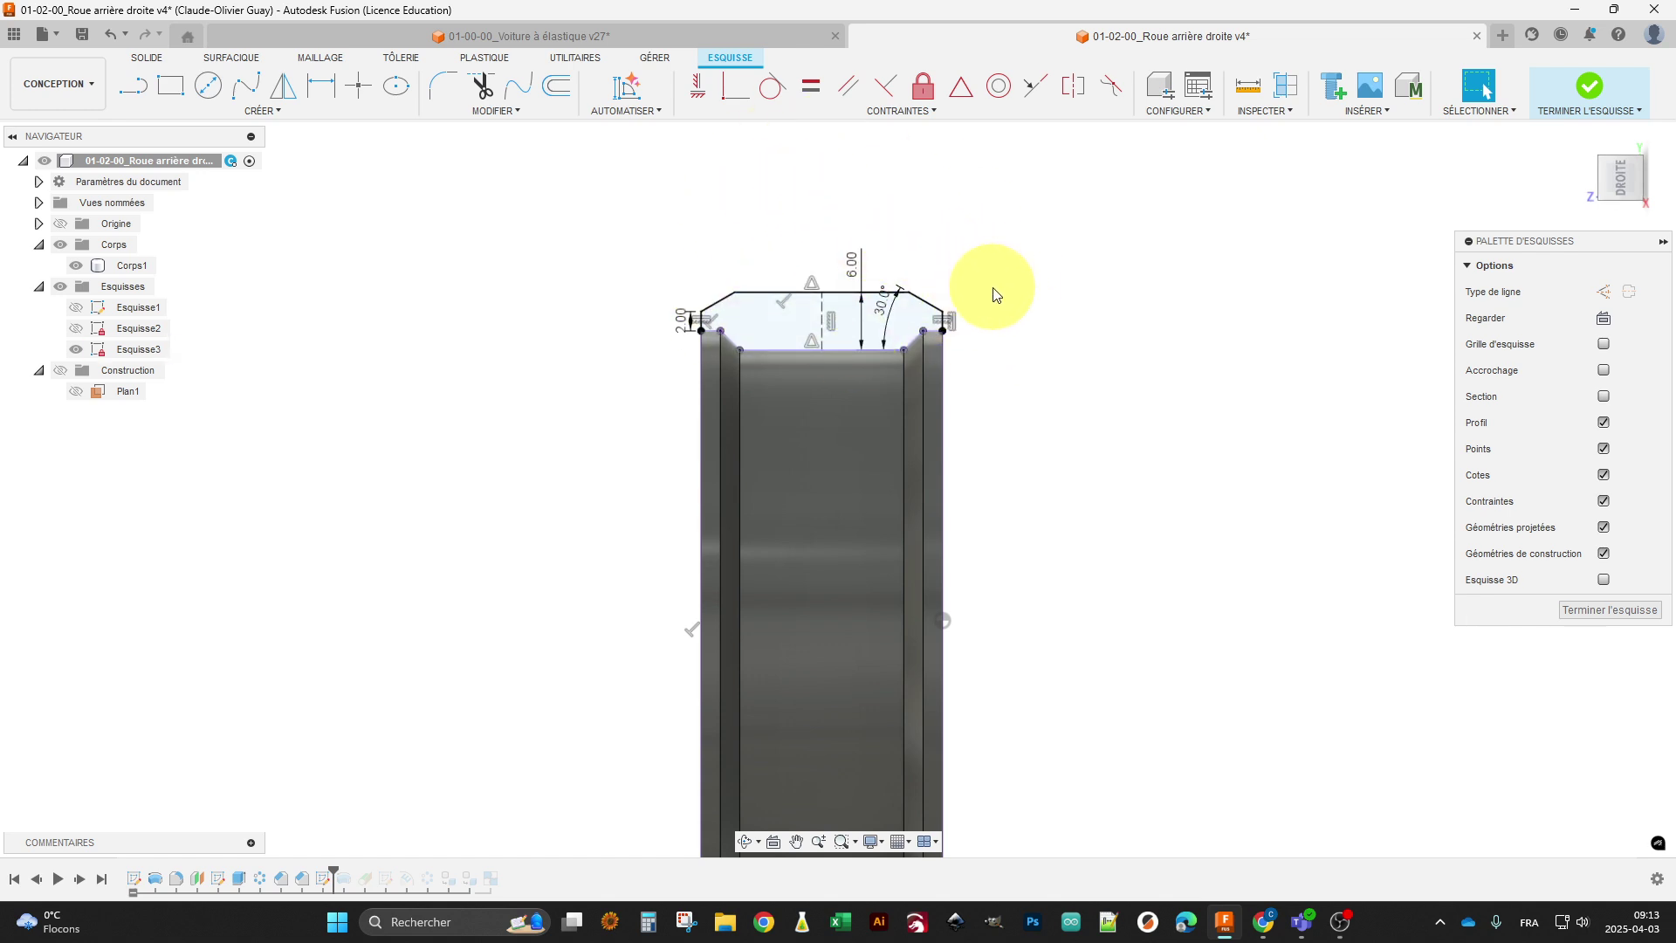
{"action": "scroll", "coordinate": [993, 294], "scroll_direction": "down", "scroll_amount": 2}
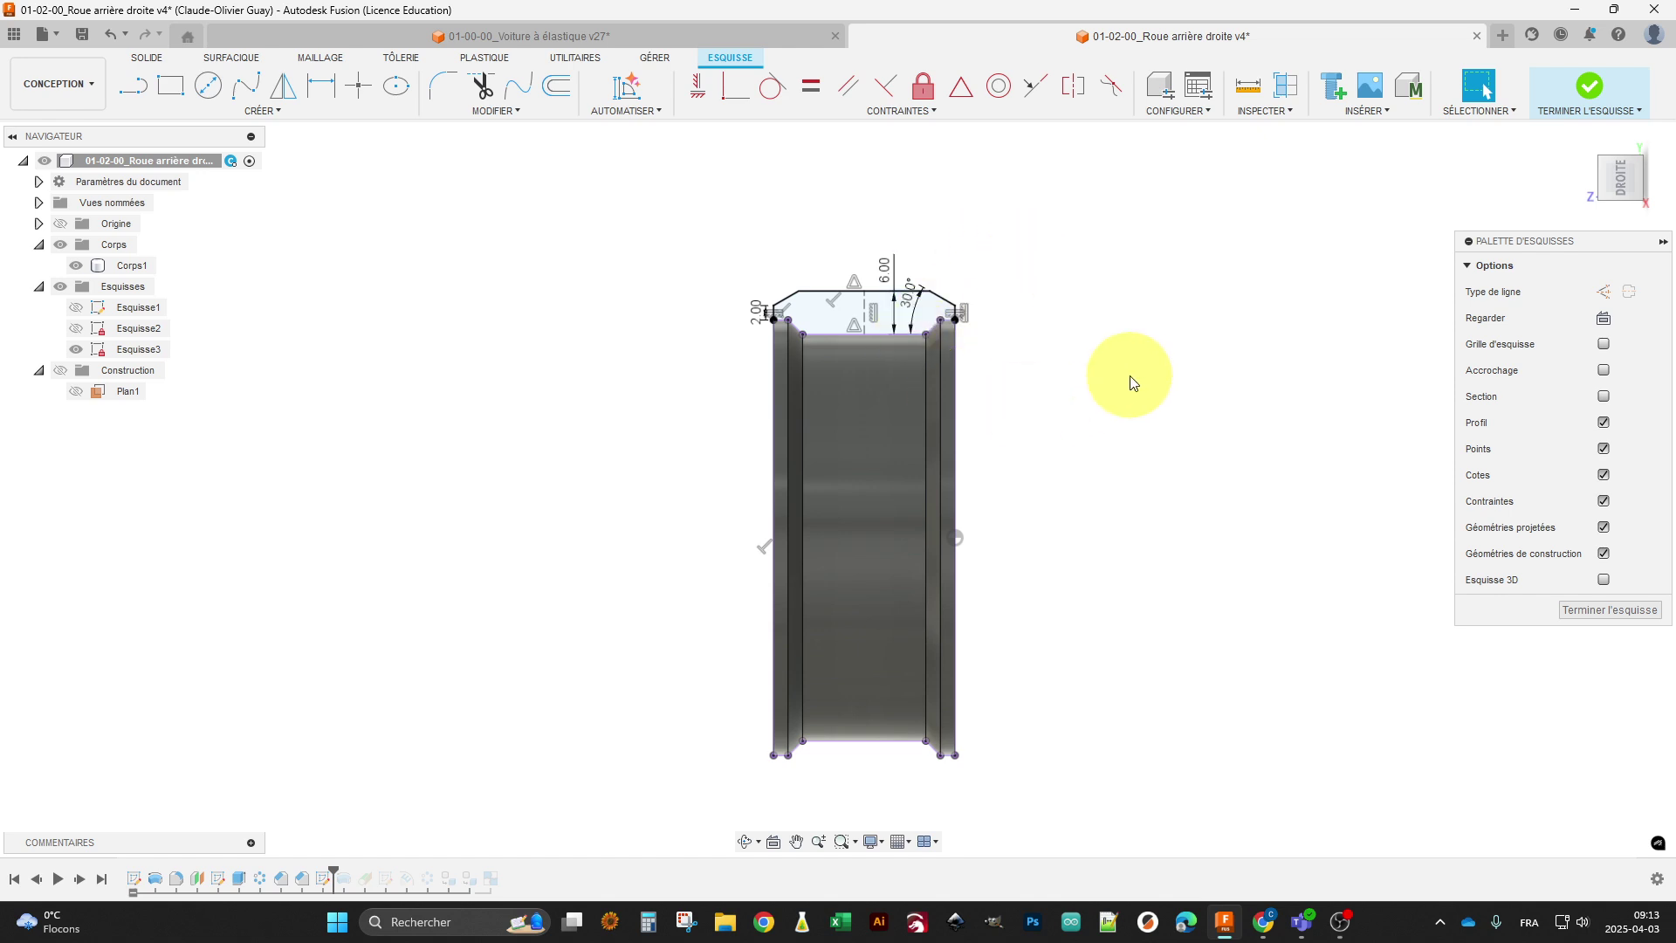
{"action": "middle_click_drag", "start_coordinate": [1131, 378], "coordinate": [1131, 389], "text": "shift"}
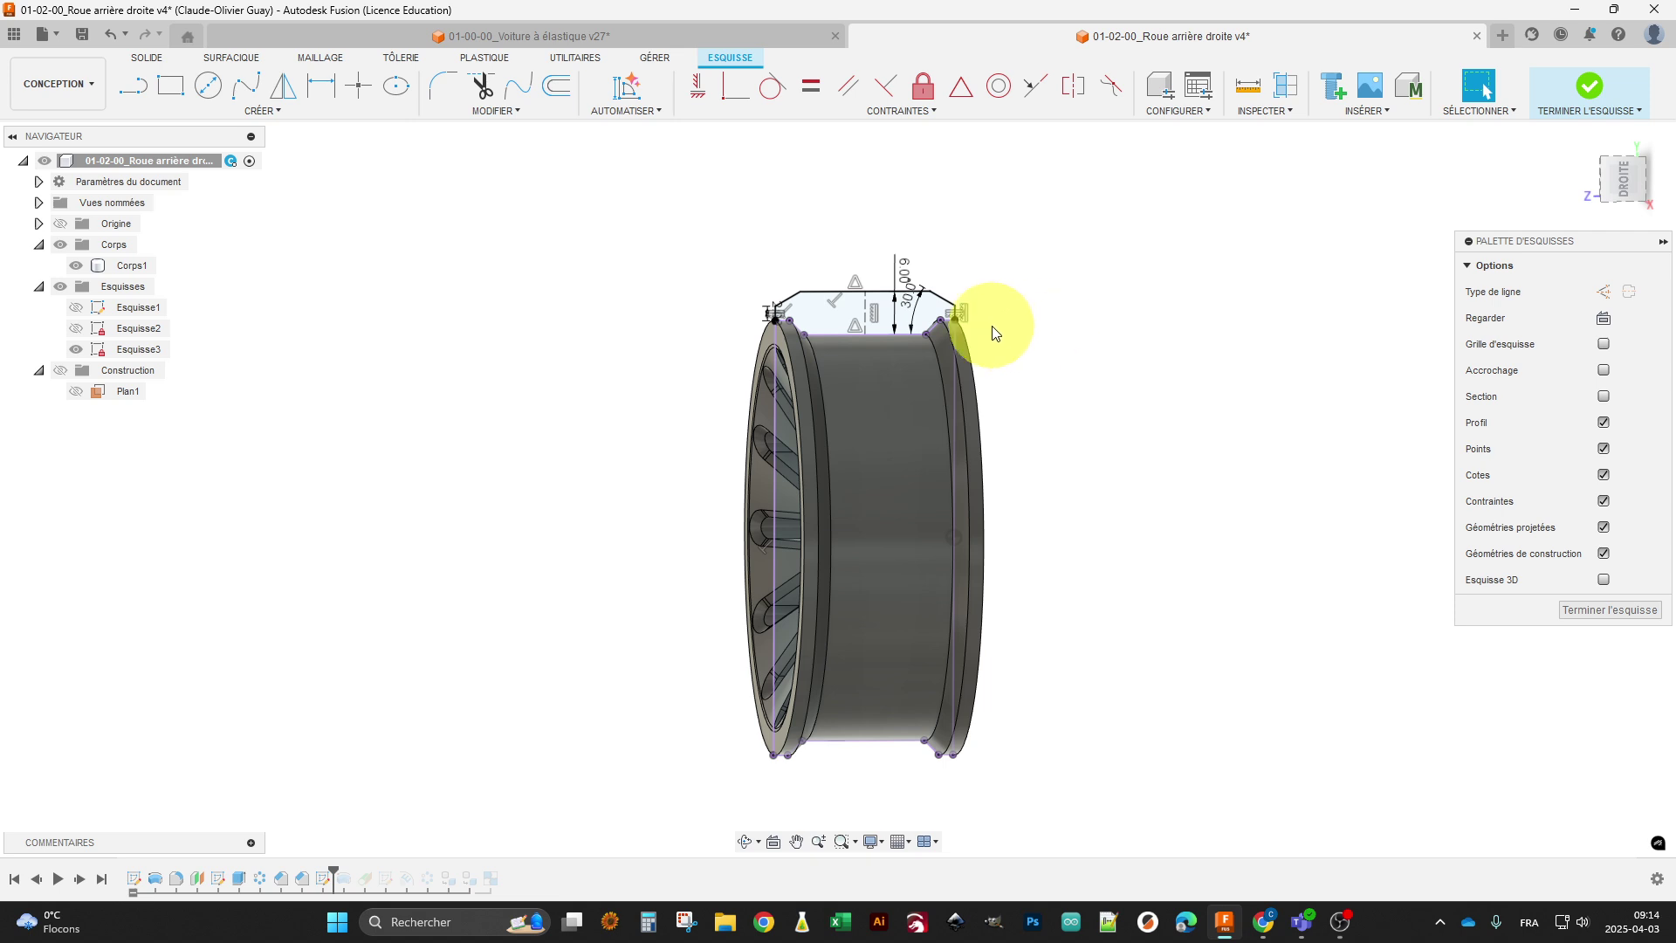
{"action": "left_click", "coordinate": [1582, 614]}
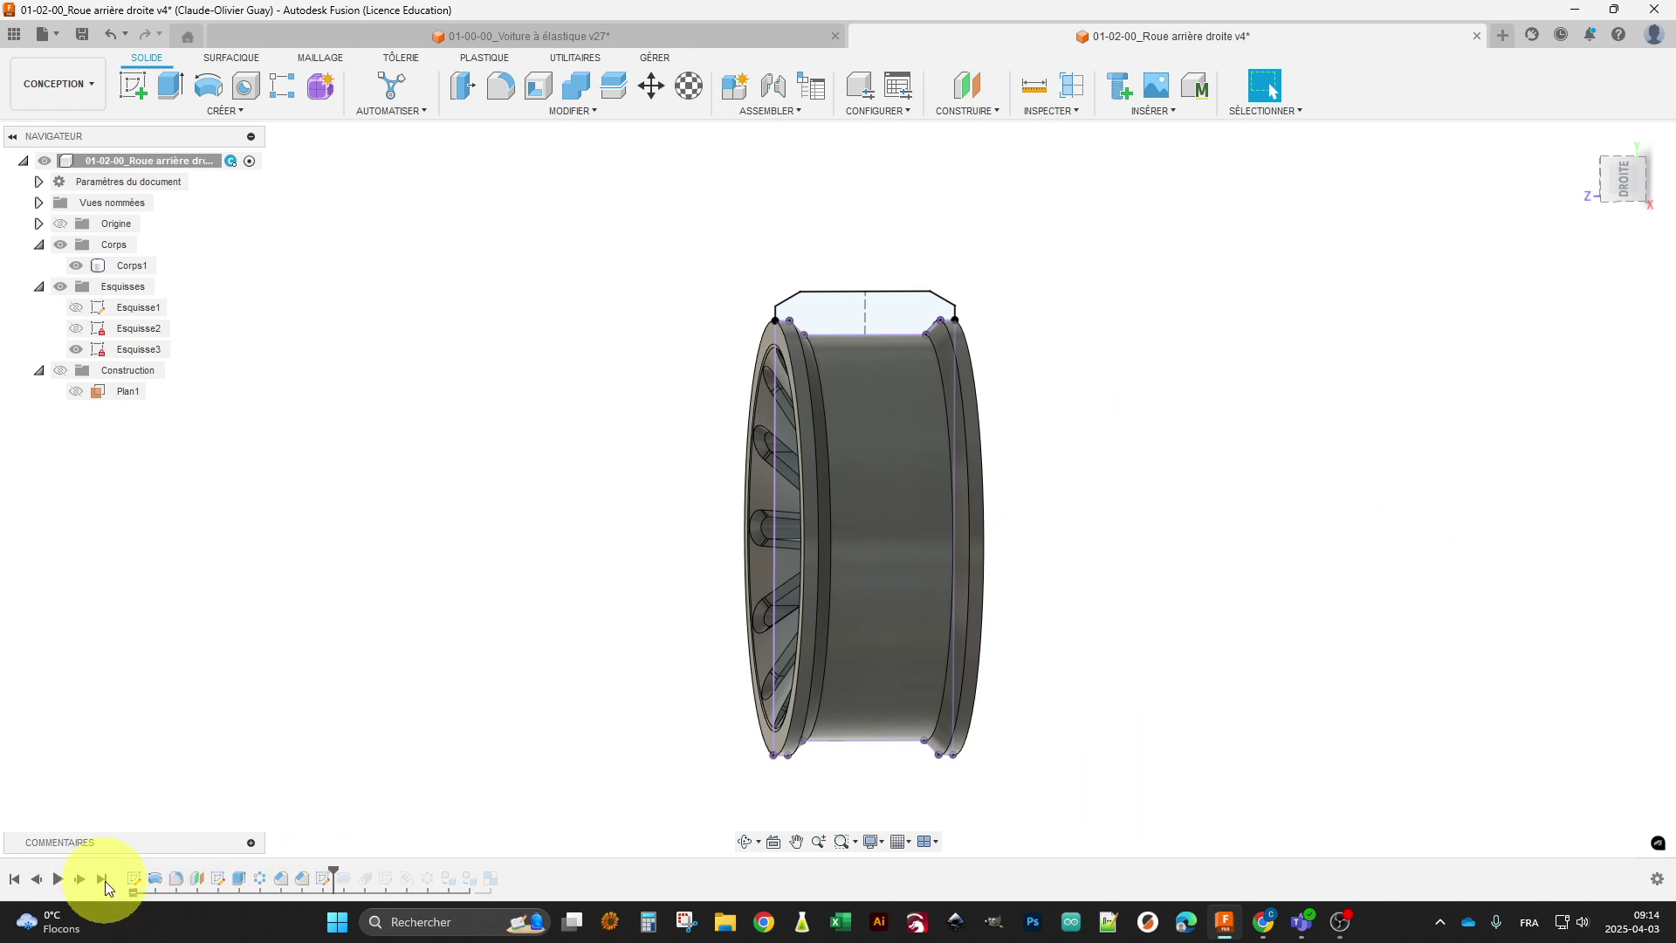
Advance the history past the feature following Esquisse3 and examine the tyre body around the rim.
{"action": "left_click_drag", "start_coordinate": [335, 871], "coordinate": [354, 877]}
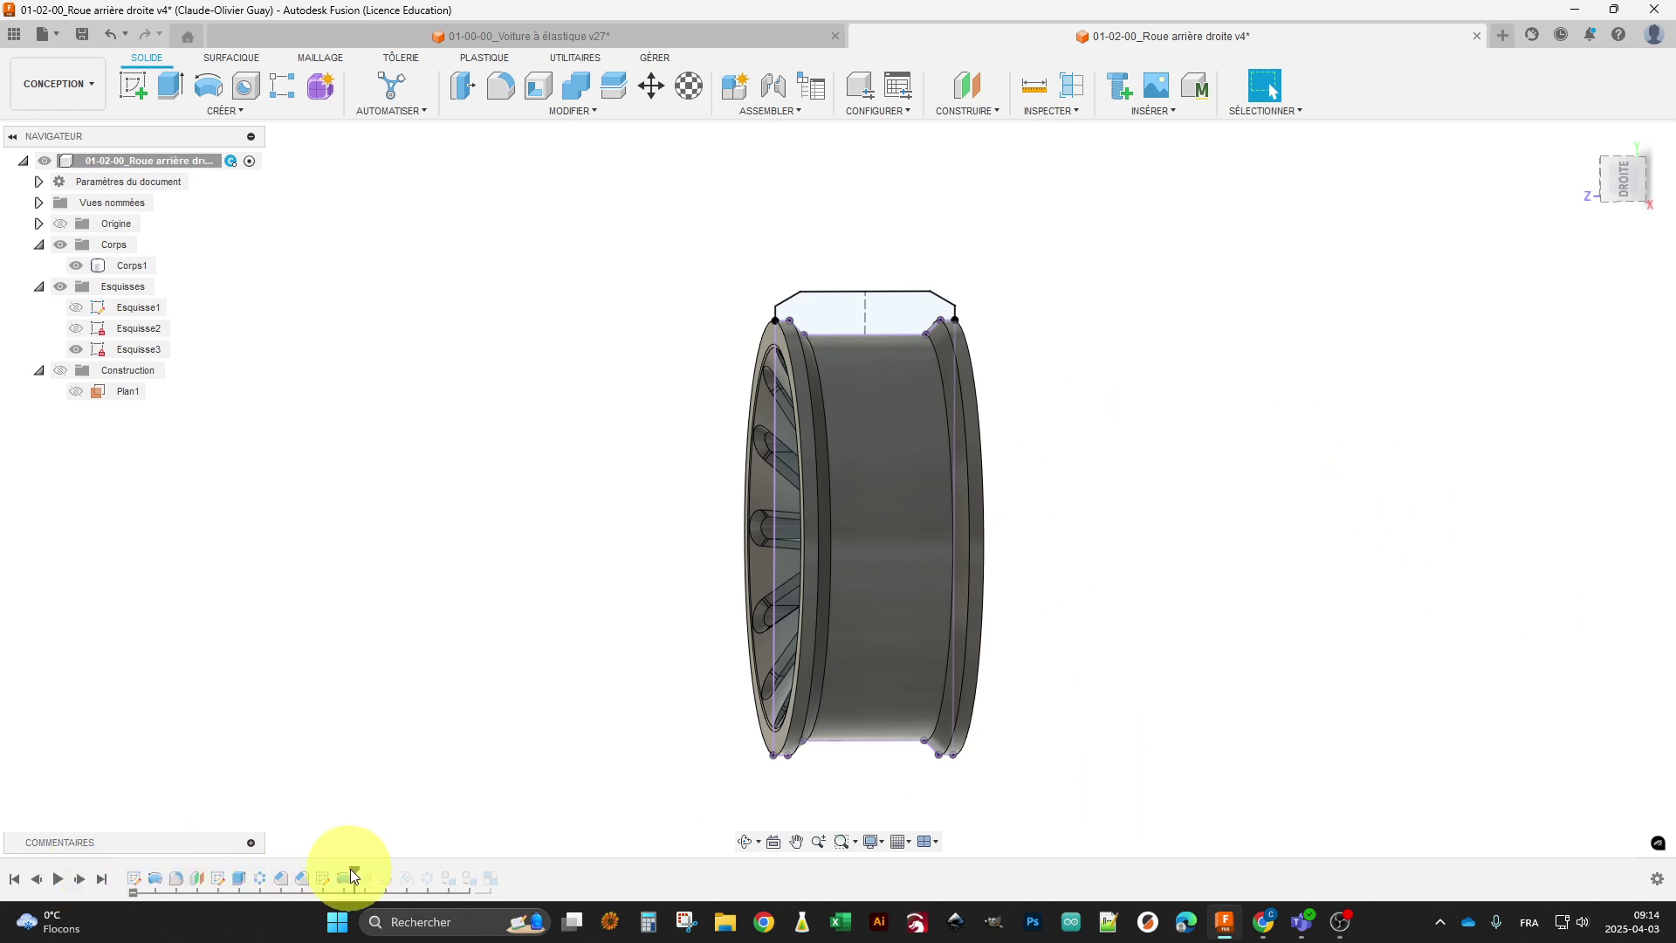
{"action": "middle_click_drag", "start_coordinate": [513, 681], "coordinate": [560, 716], "text": "shift"}
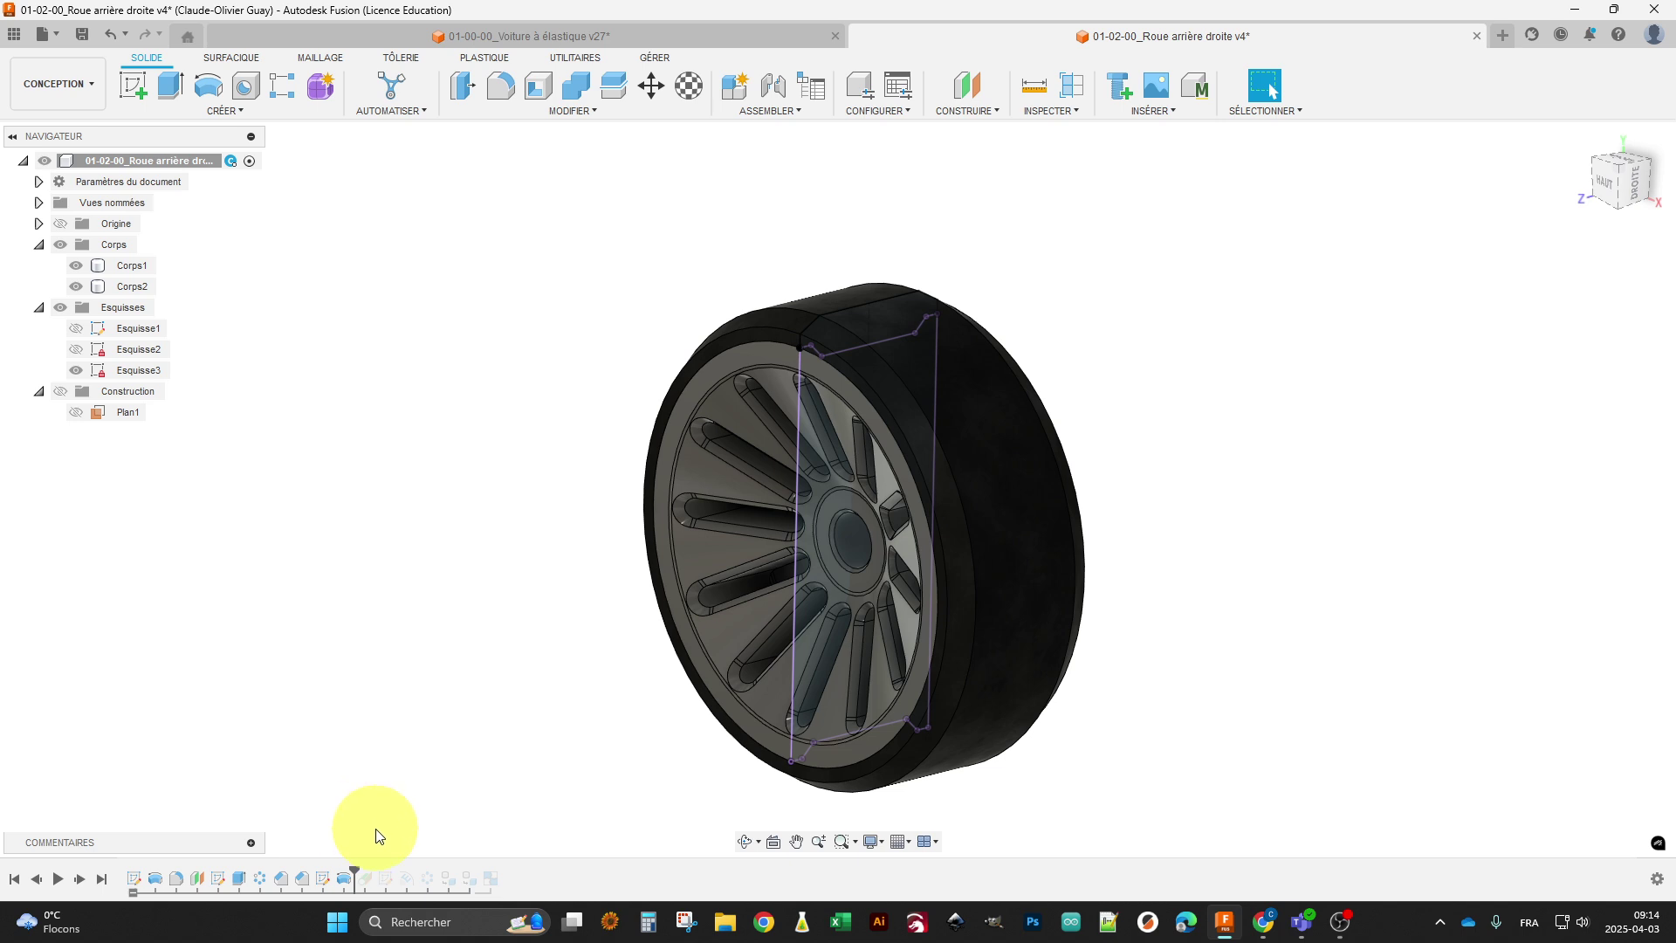
Advance the history past Plan2, hide the sketches and display Plan2 to examine its position against the tyre.
{"action": "left_click_drag", "start_coordinate": [352, 871], "coordinate": [375, 870]}
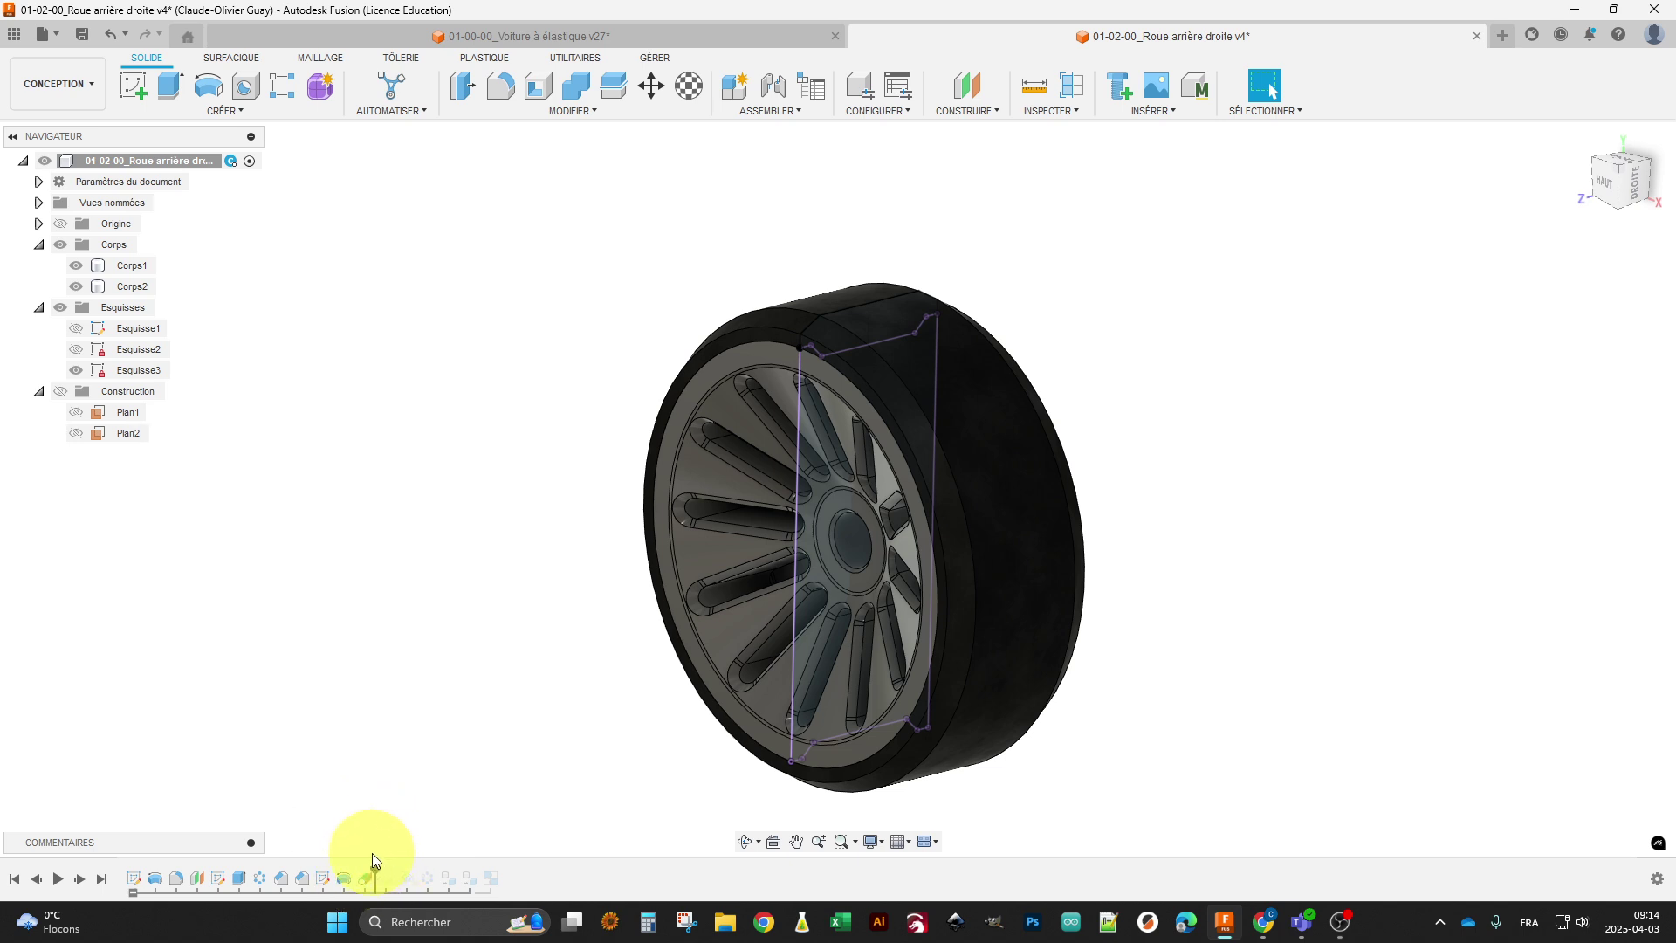
{"action": "left_click", "coordinate": [61, 389]}
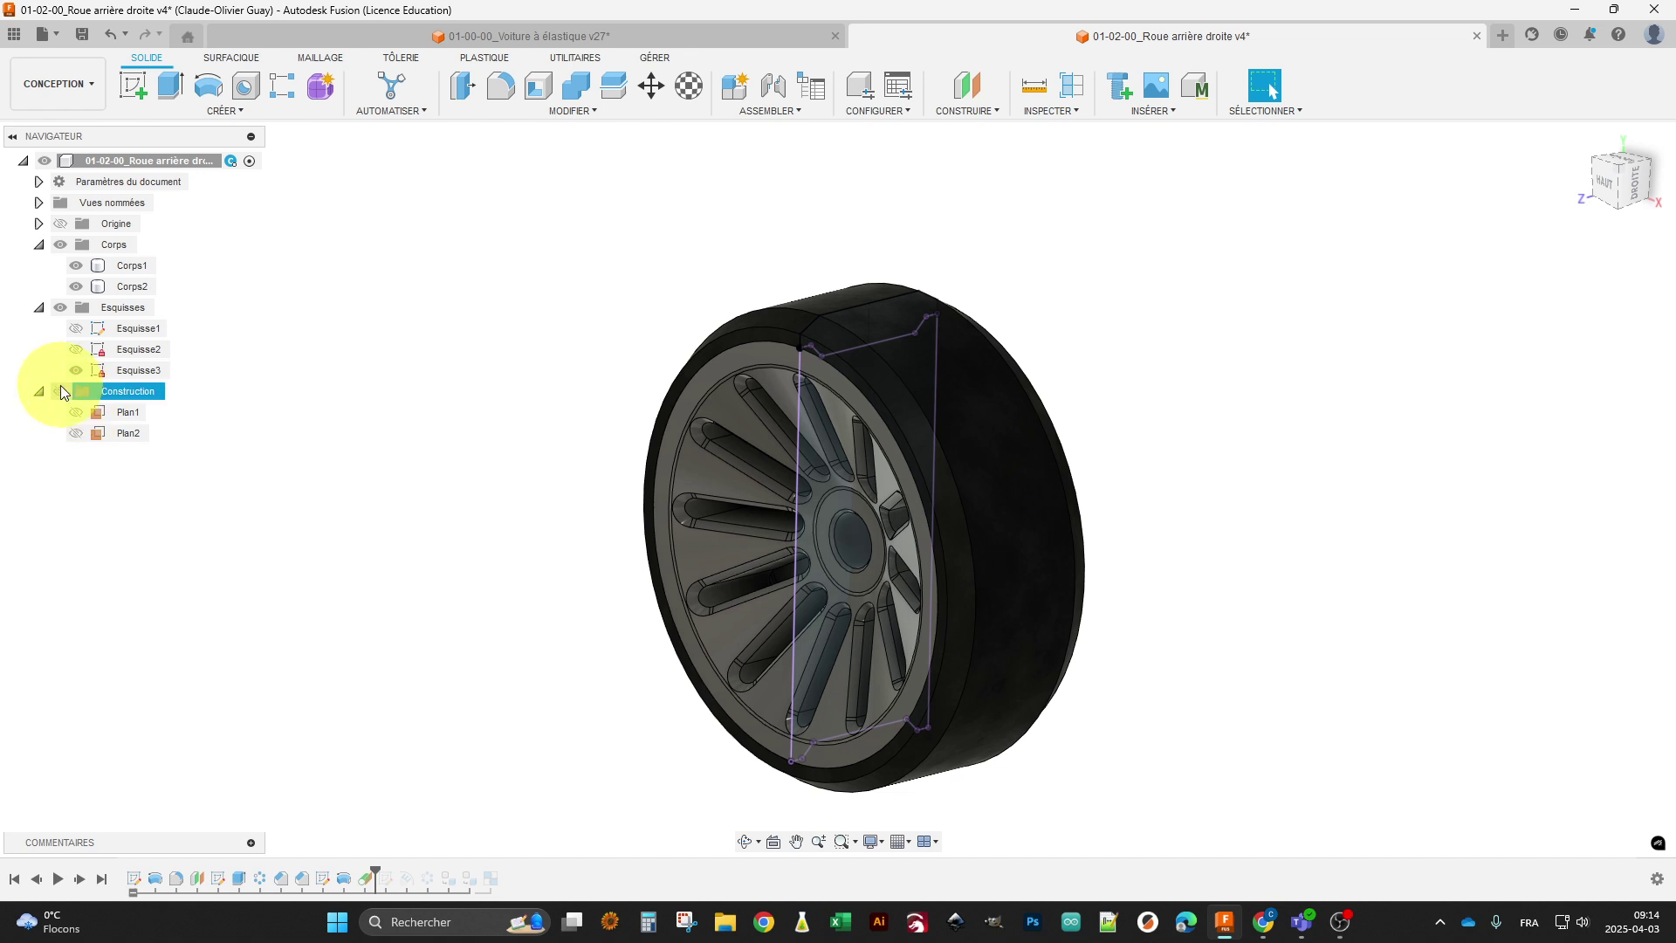
{"action": "left_click", "coordinate": [58, 308]}
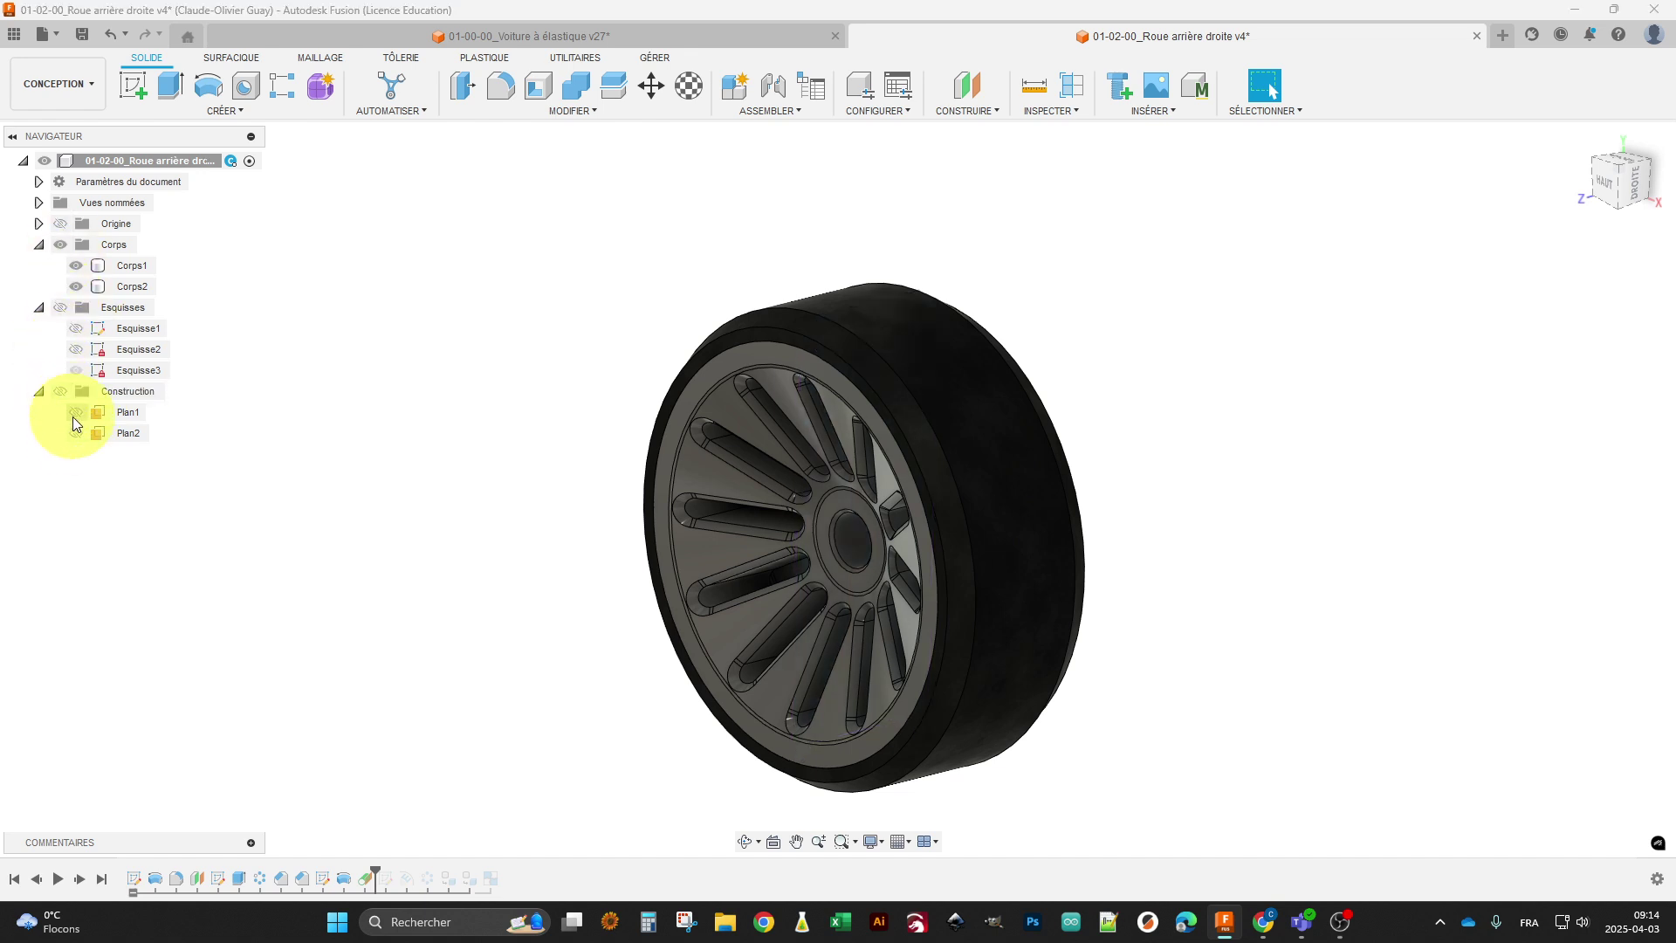
{"action": "left_click", "coordinate": [76, 434]}
{"action": "left_click", "coordinate": [60, 391]}
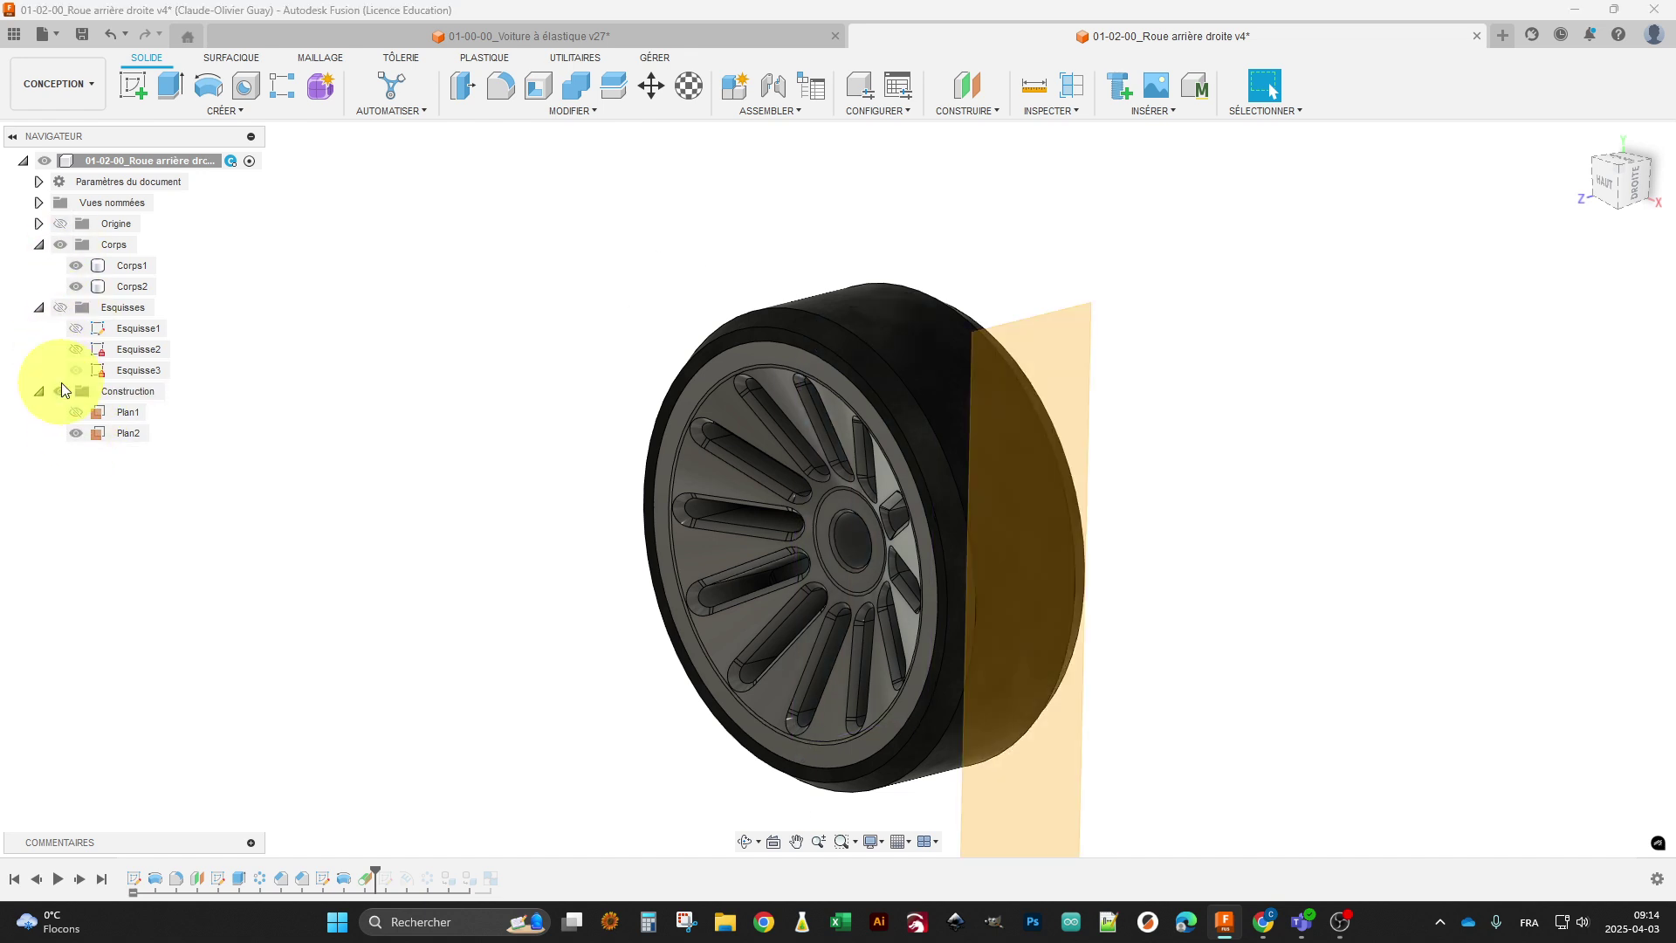
{"action": "middle_click_drag", "start_coordinate": [445, 637], "coordinate": [486, 588], "text": "shift"}
{"action": "left_click", "coordinate": [1085, 506]}
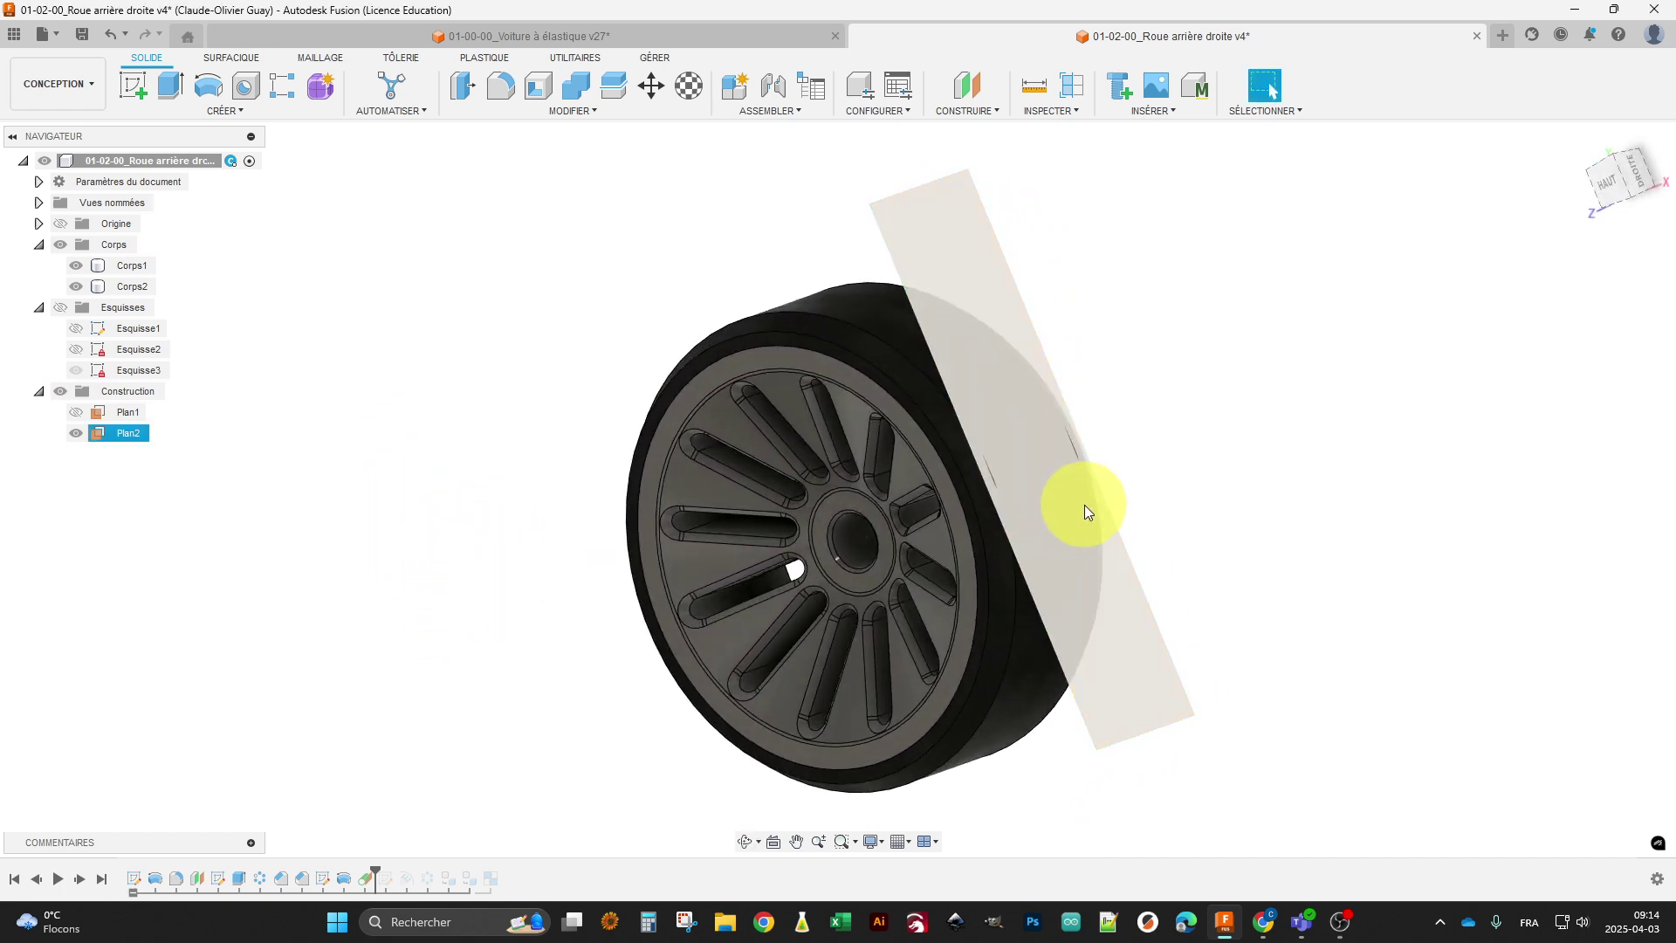
{"action": "left_click", "coordinate": [369, 869]}
{"action": "left_click", "coordinate": [374, 824]}
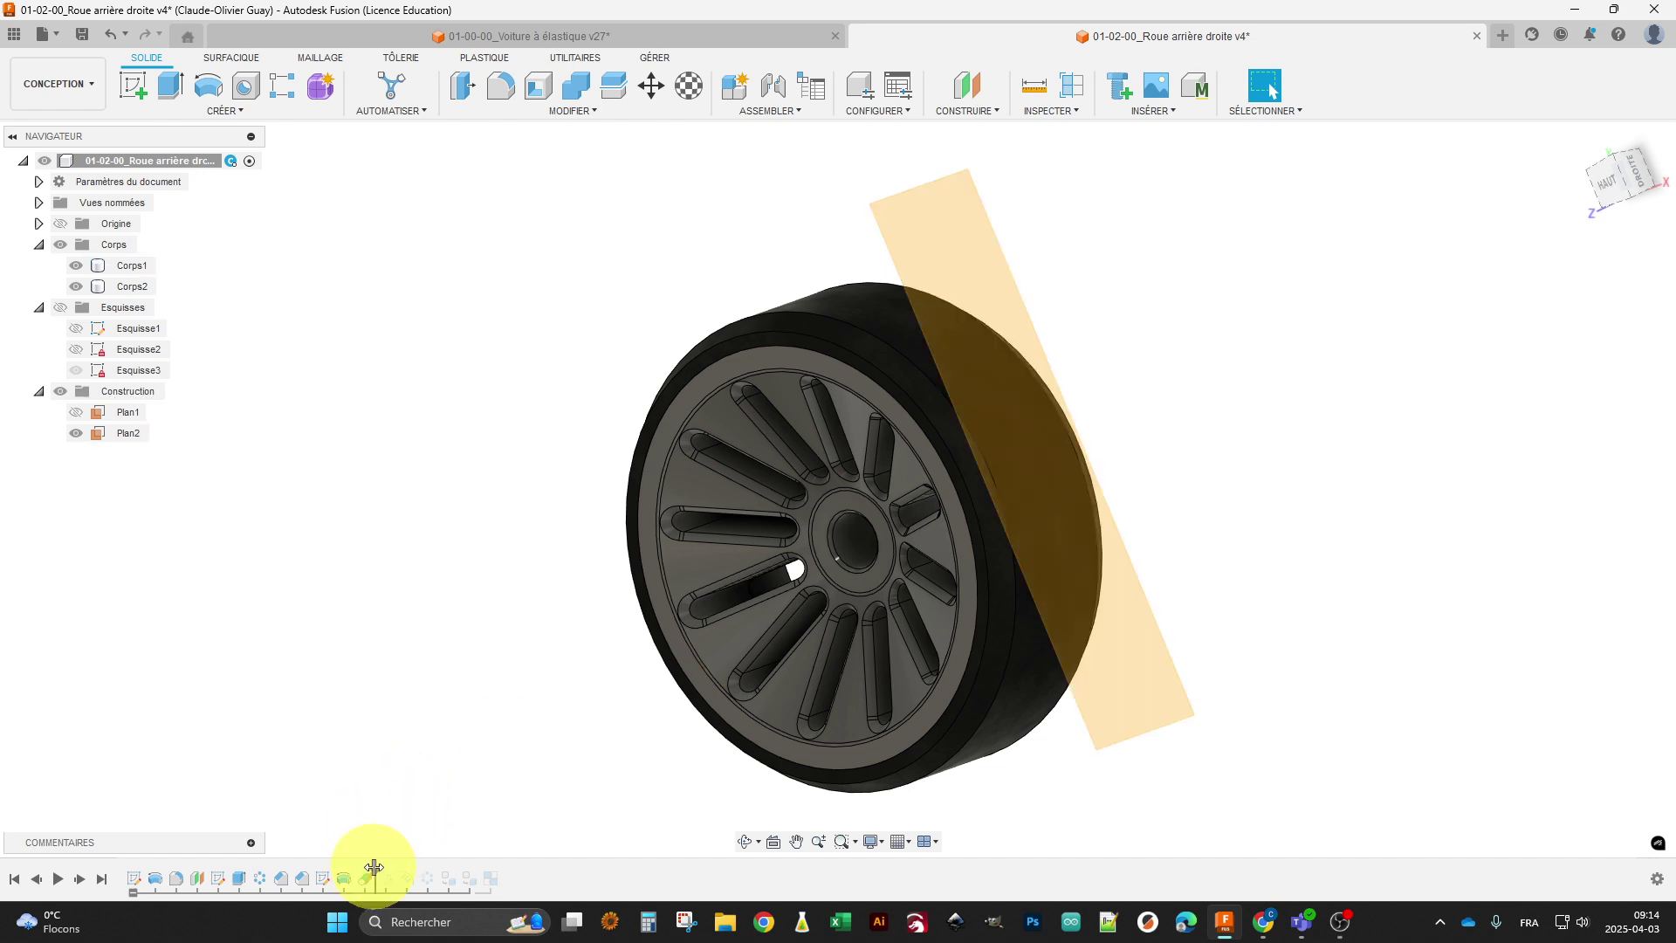
Advance the history past Esquisse4 and display it, viewing the tread chevron squarely from the right side.
{"action": "left_click_drag", "start_coordinate": [377, 869], "coordinate": [386, 868]}
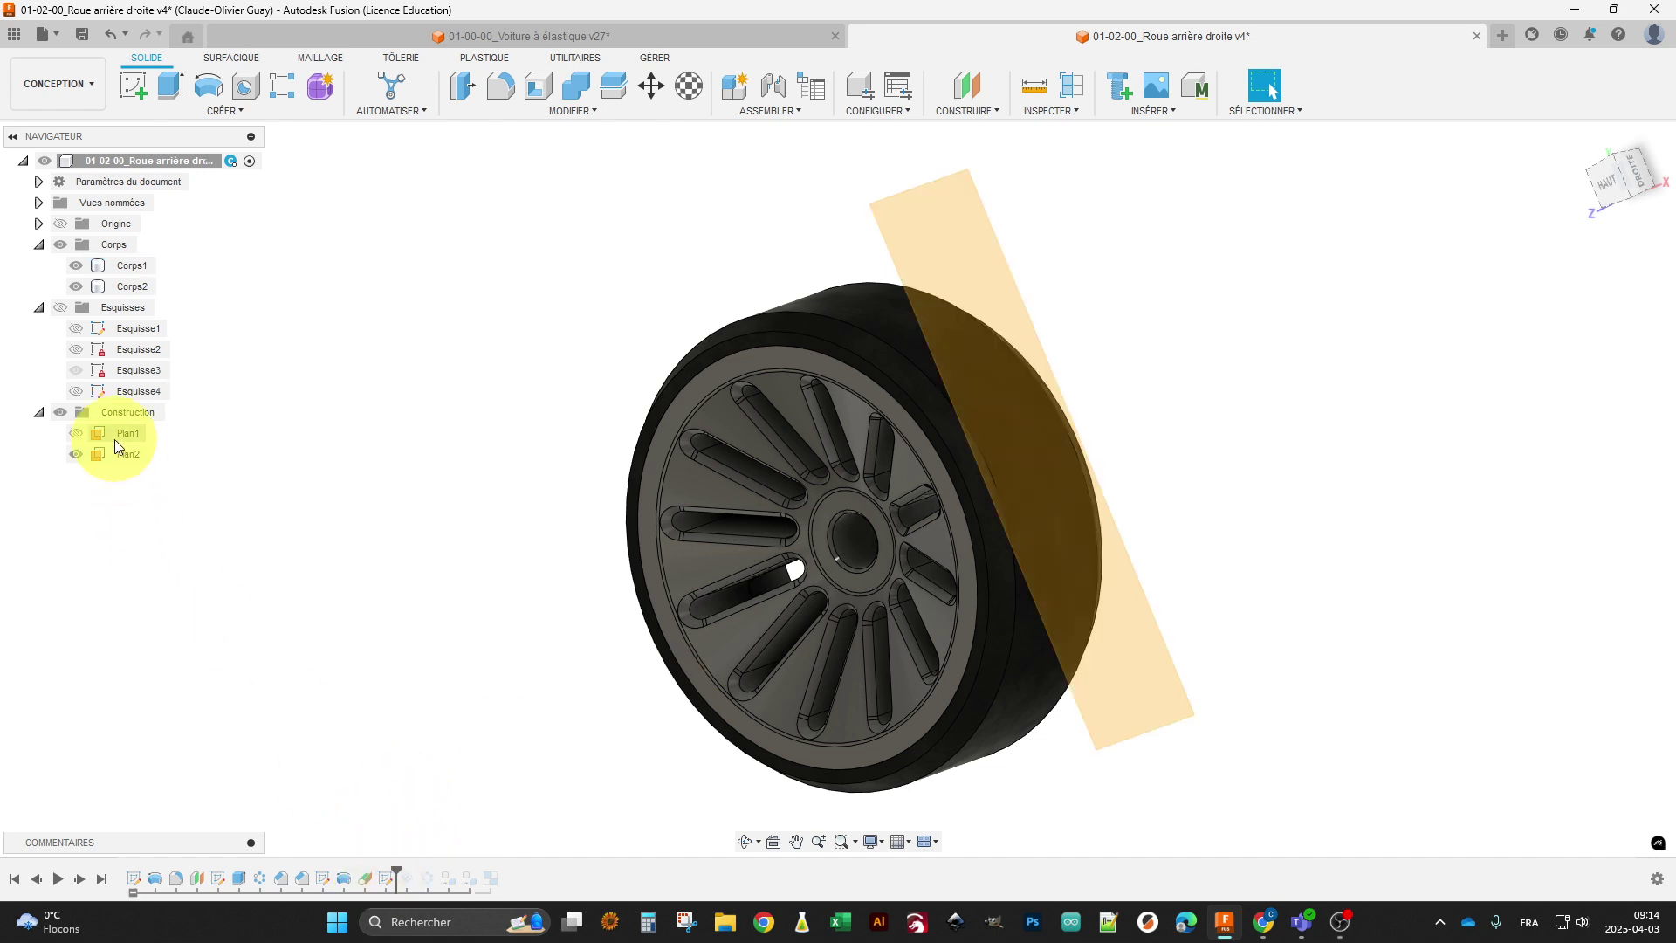
{"action": "left_click", "coordinate": [60, 307]}
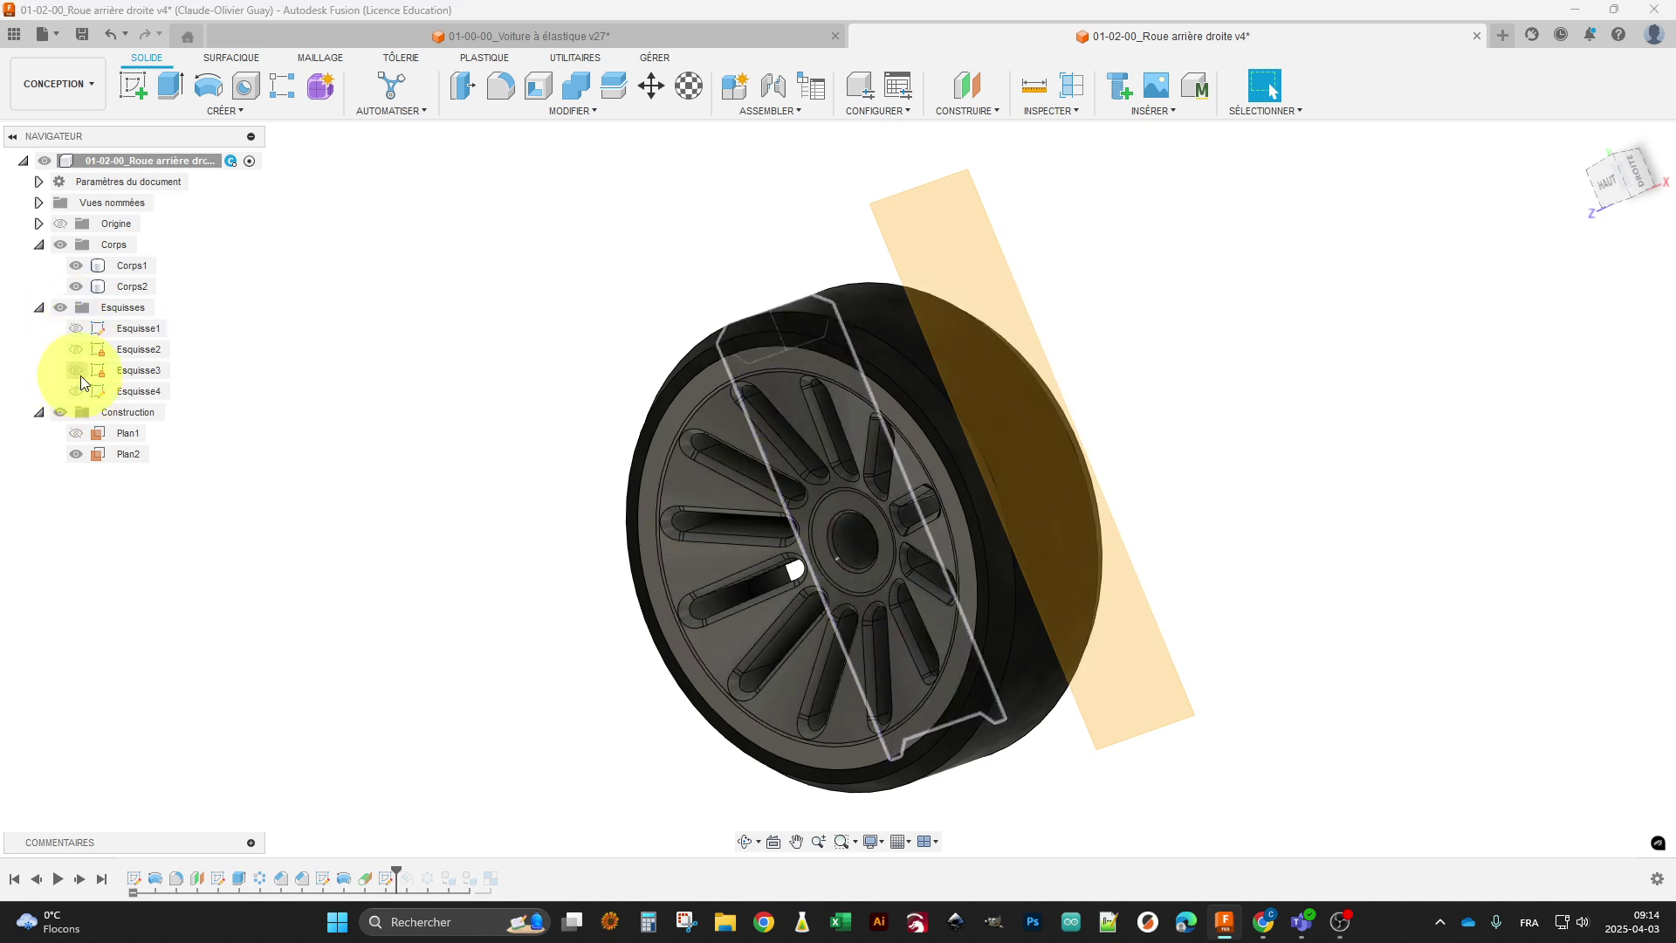
{"action": "left_click", "coordinate": [76, 392]}
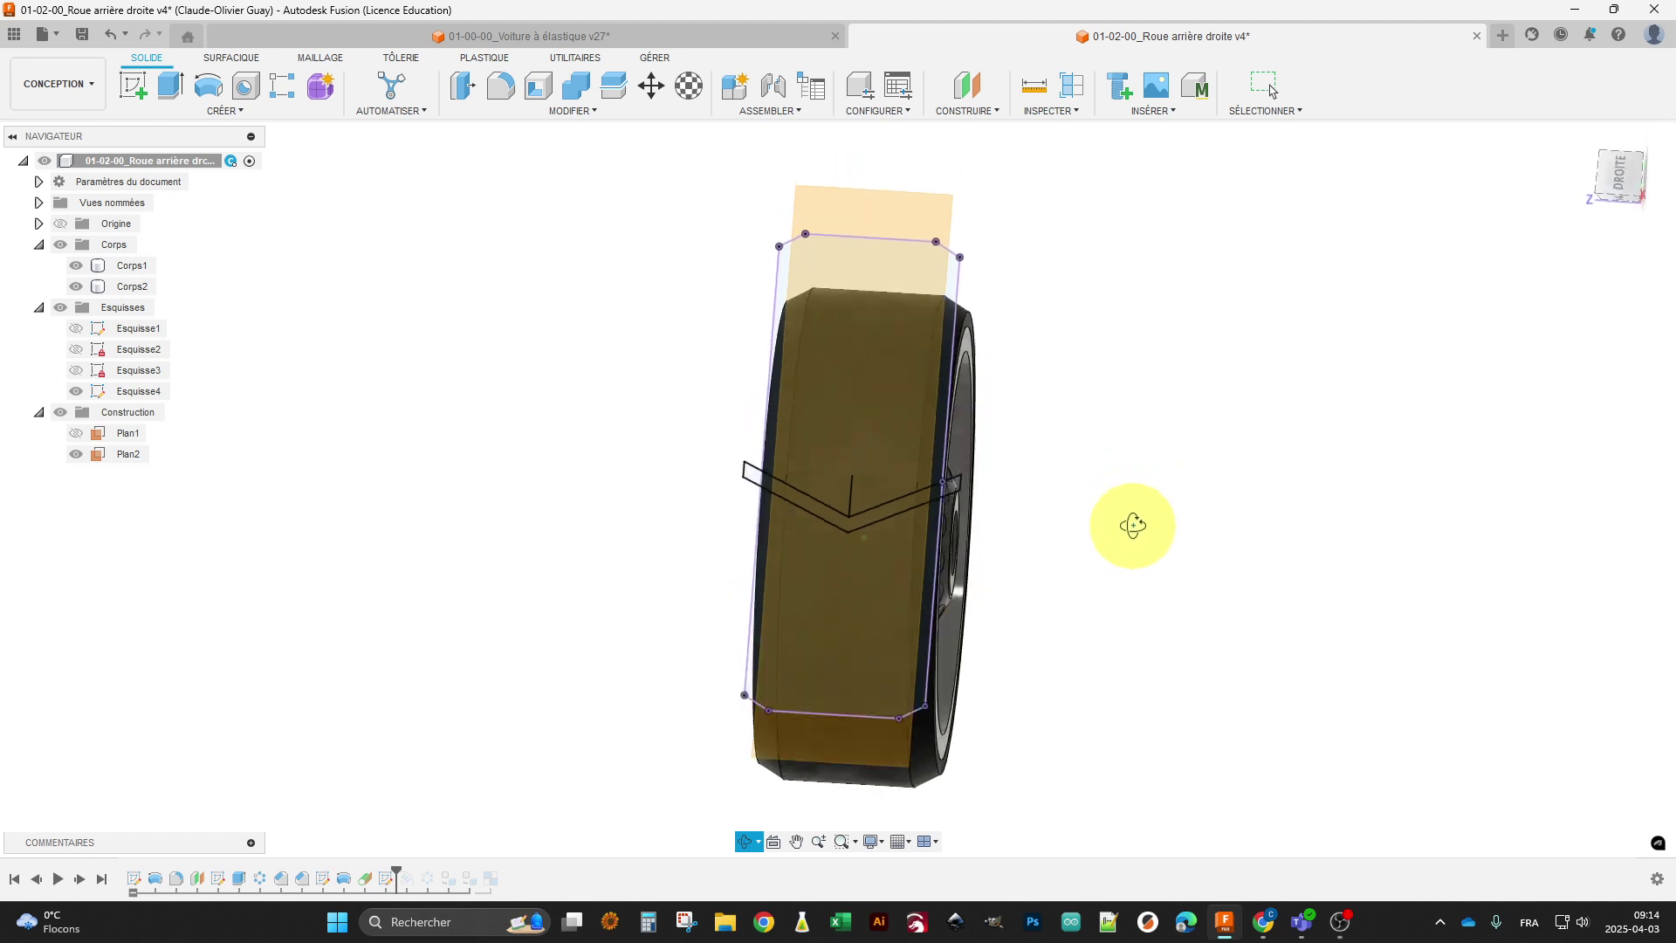
{"action": "left_click", "coordinate": [1617, 174]}
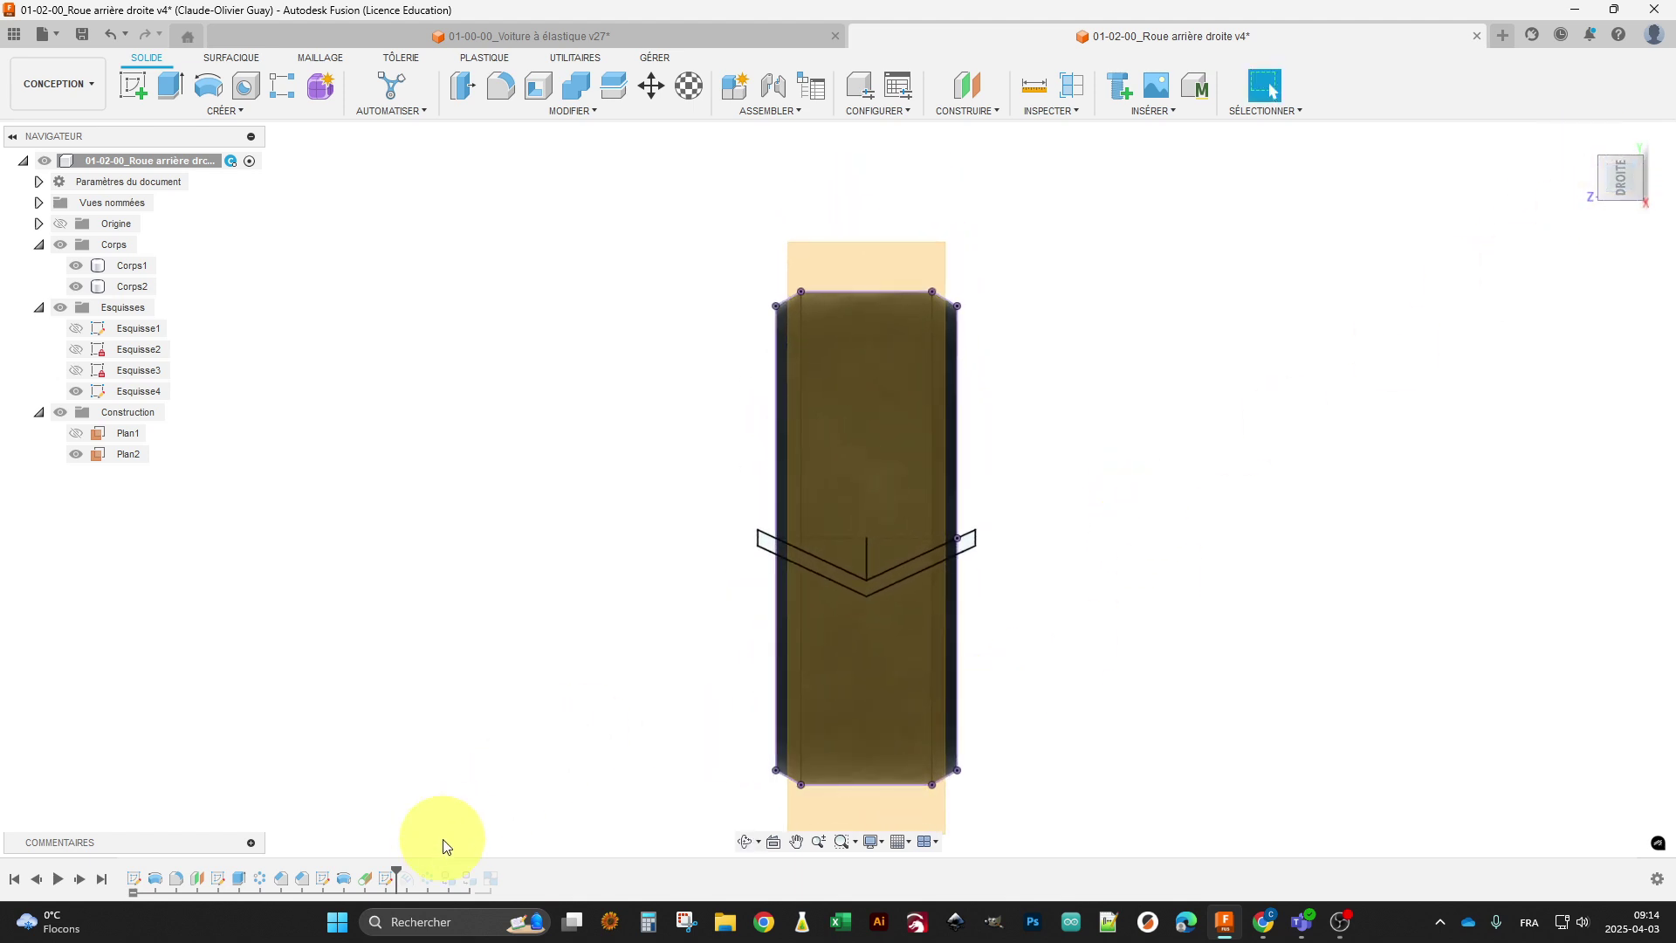
Open Esquisse4 for editing and hide Plan2, Corps1 and Corps2 to isolate the chevron sketch.
{"action": "right_click", "coordinate": [393, 882]}
{"action": "left_click", "coordinate": [449, 688]}
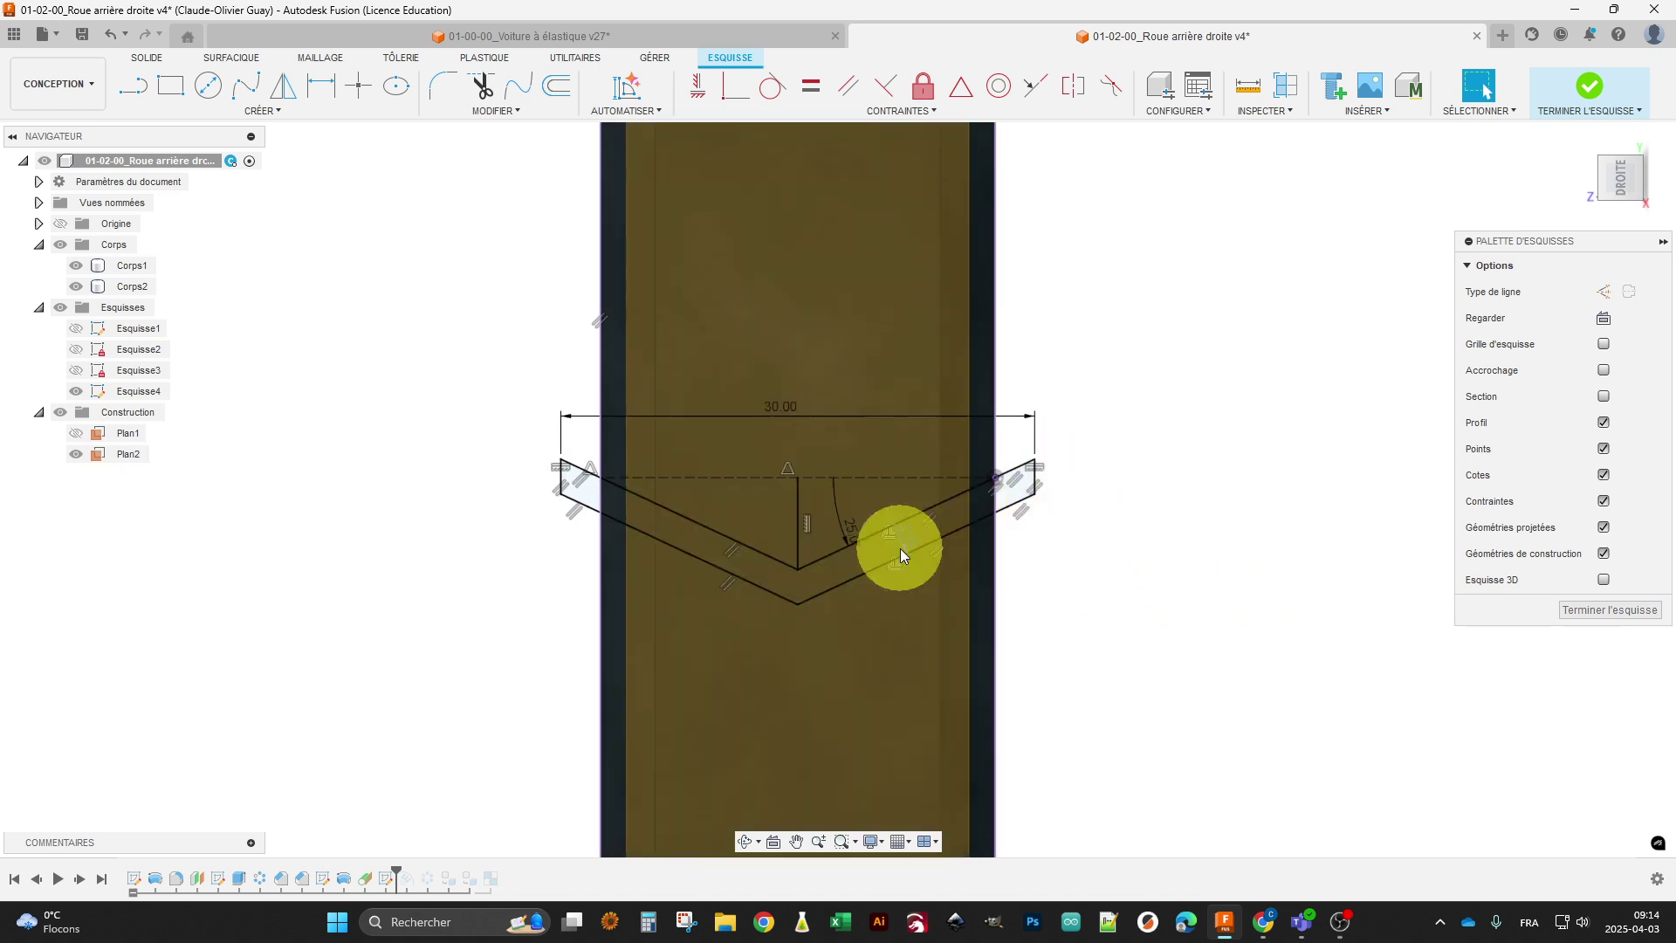
{"action": "left_click", "coordinate": [791, 584]}
{"action": "left_click", "coordinate": [76, 454]}
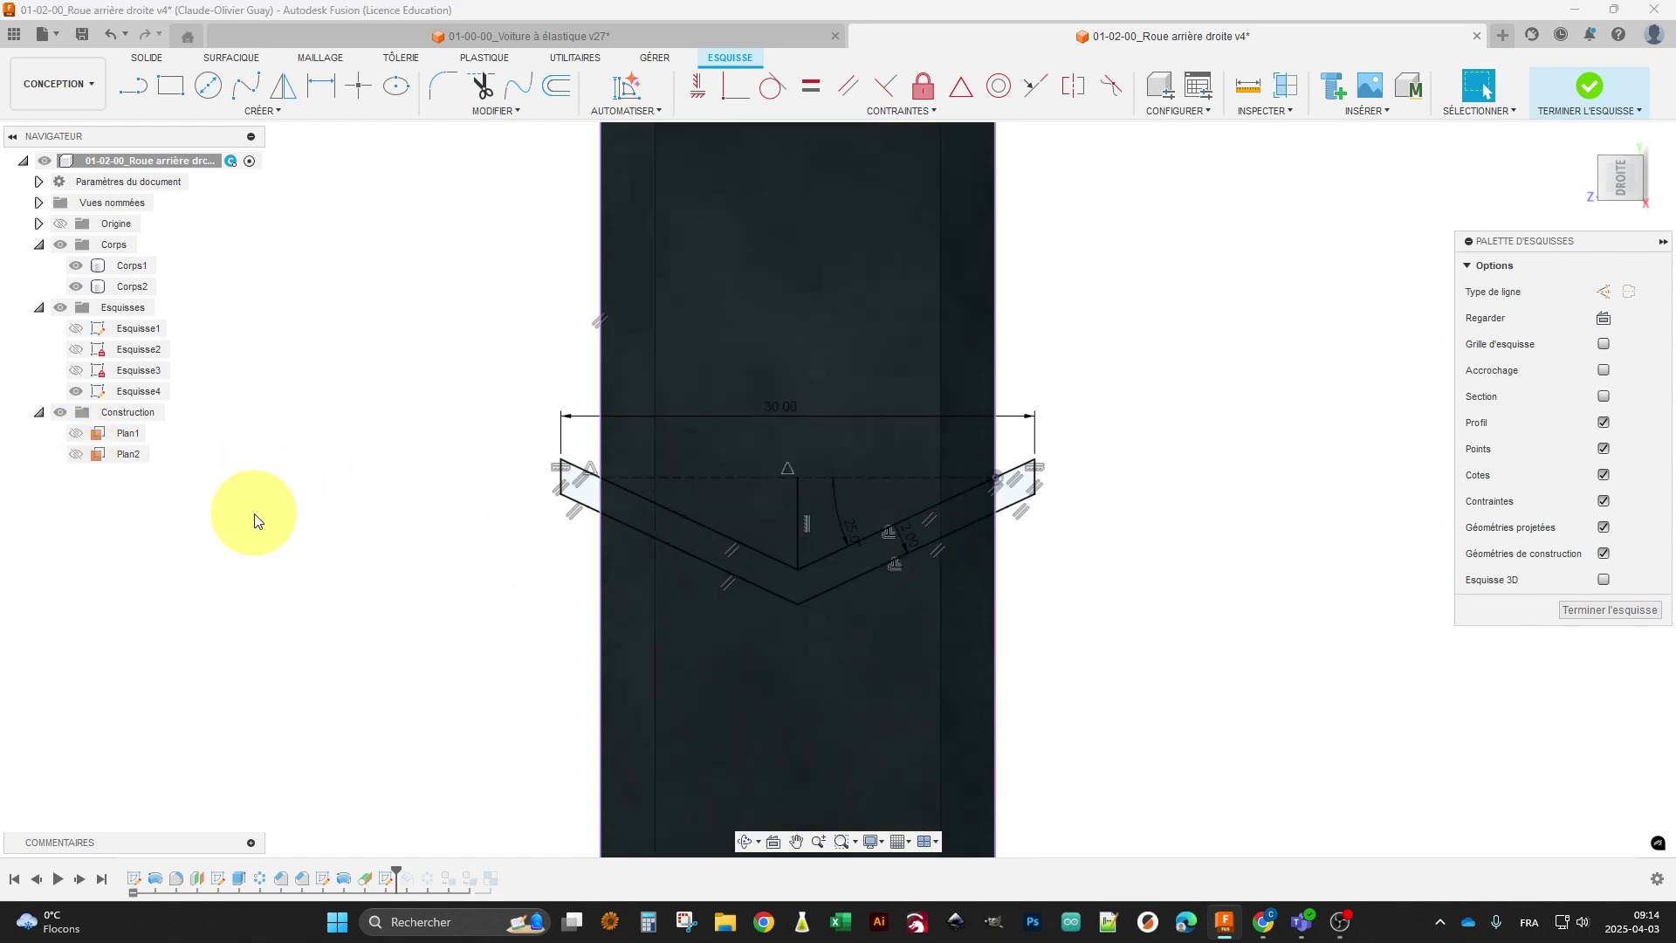
{"action": "left_click", "coordinate": [75, 268]}
{"action": "left_click", "coordinate": [75, 265]}
{"action": "left_click", "coordinate": [75, 286]}
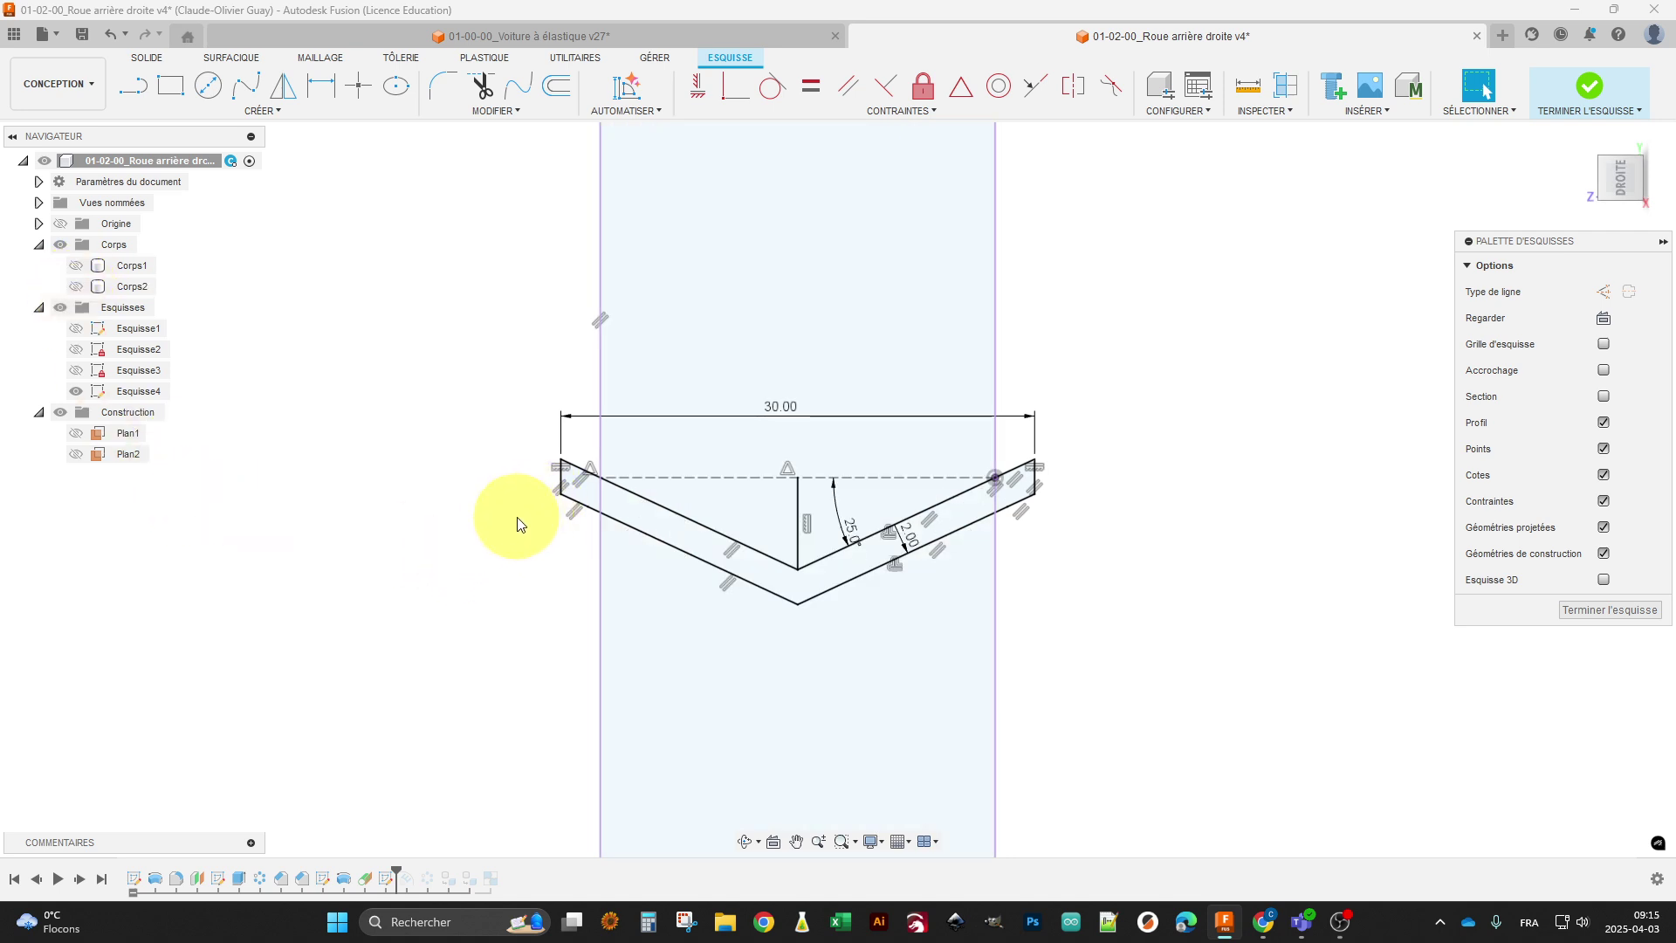
Examine how the chevron in Esquisse4 is constrained to the projected tyre outline, and finish the sketch.
{"action": "scroll", "coordinate": [595, 531], "scroll_direction": "down", "scroll_amount": 3}
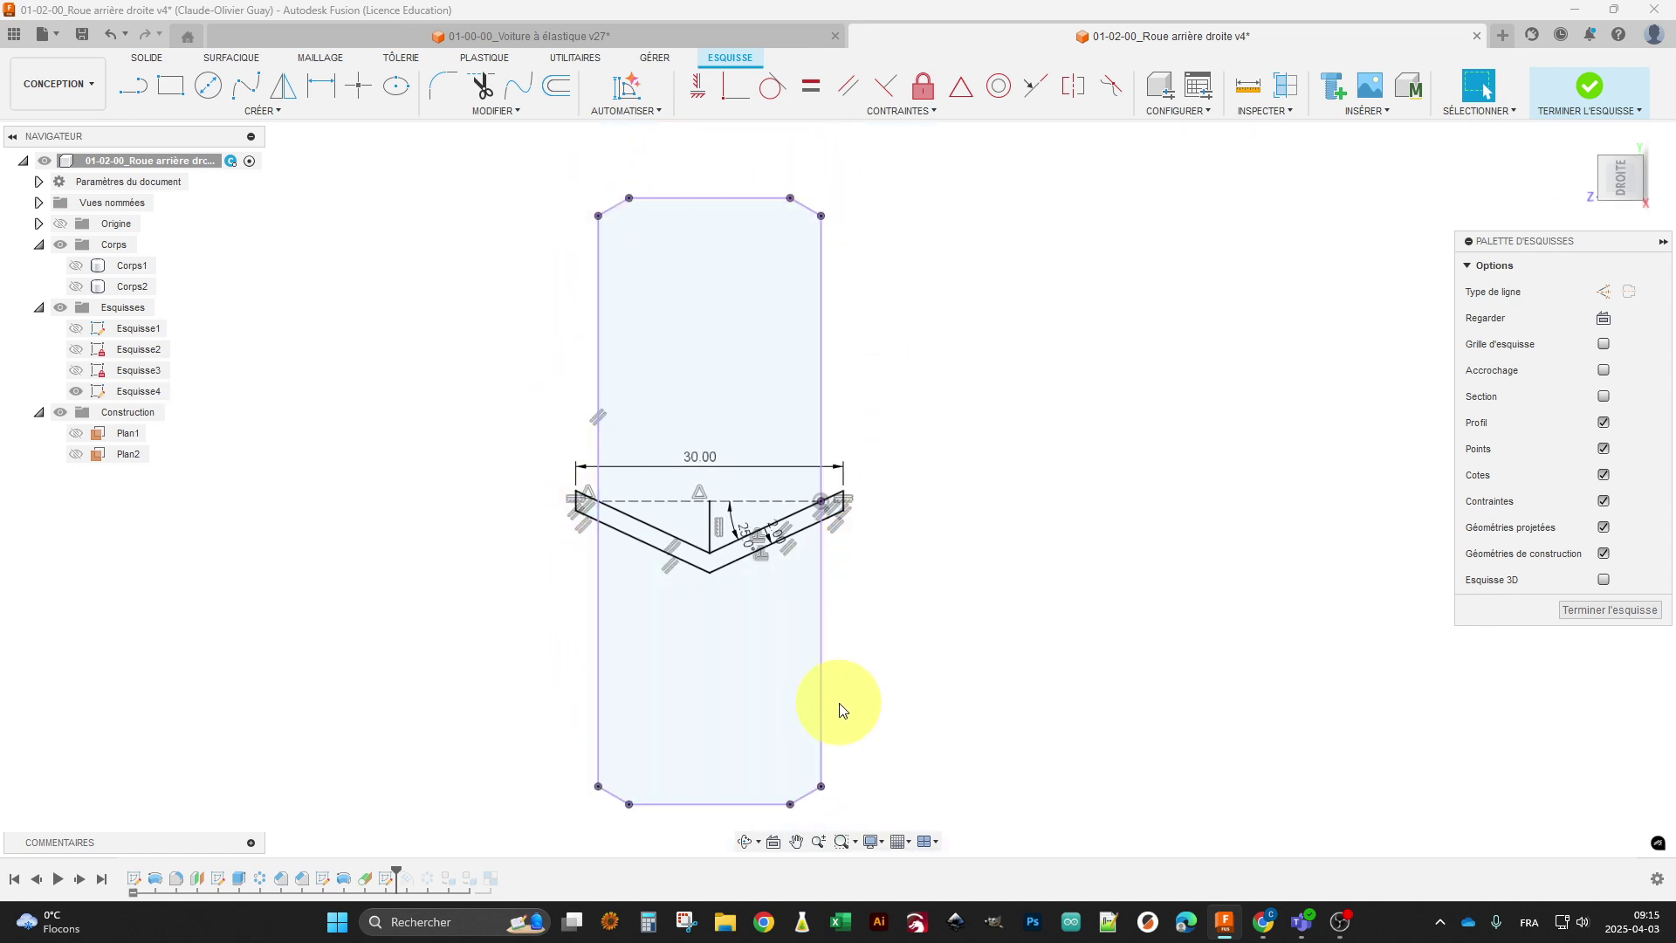
{"action": "left_click", "coordinate": [625, 224]}
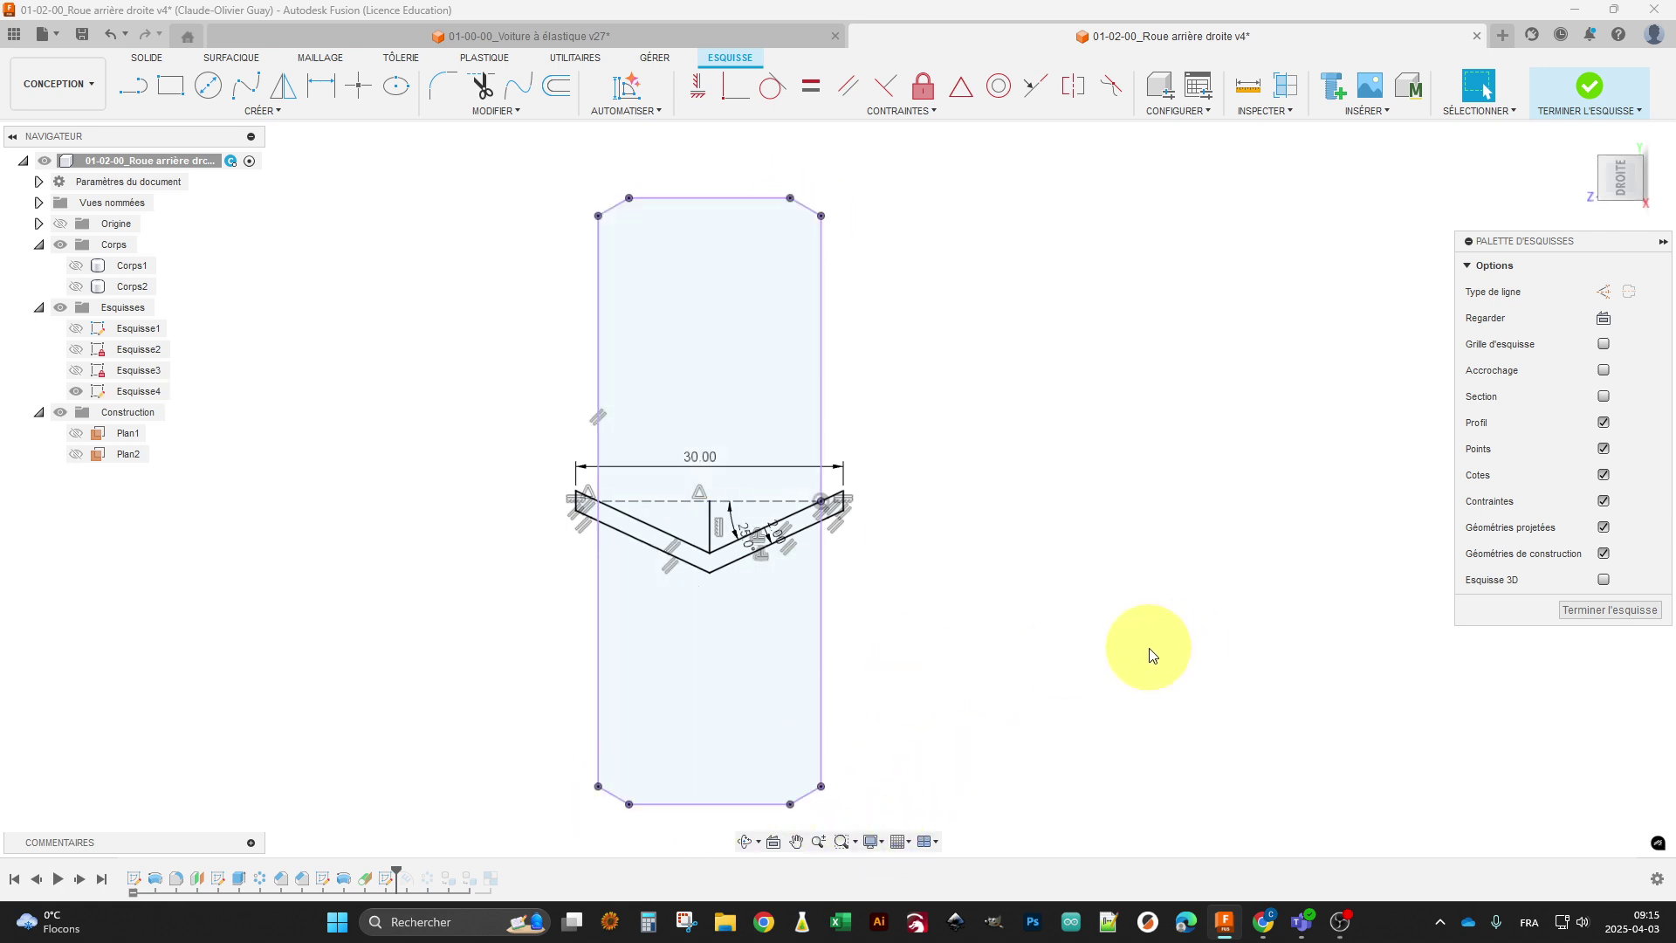
{"action": "left_click", "coordinate": [1592, 610]}
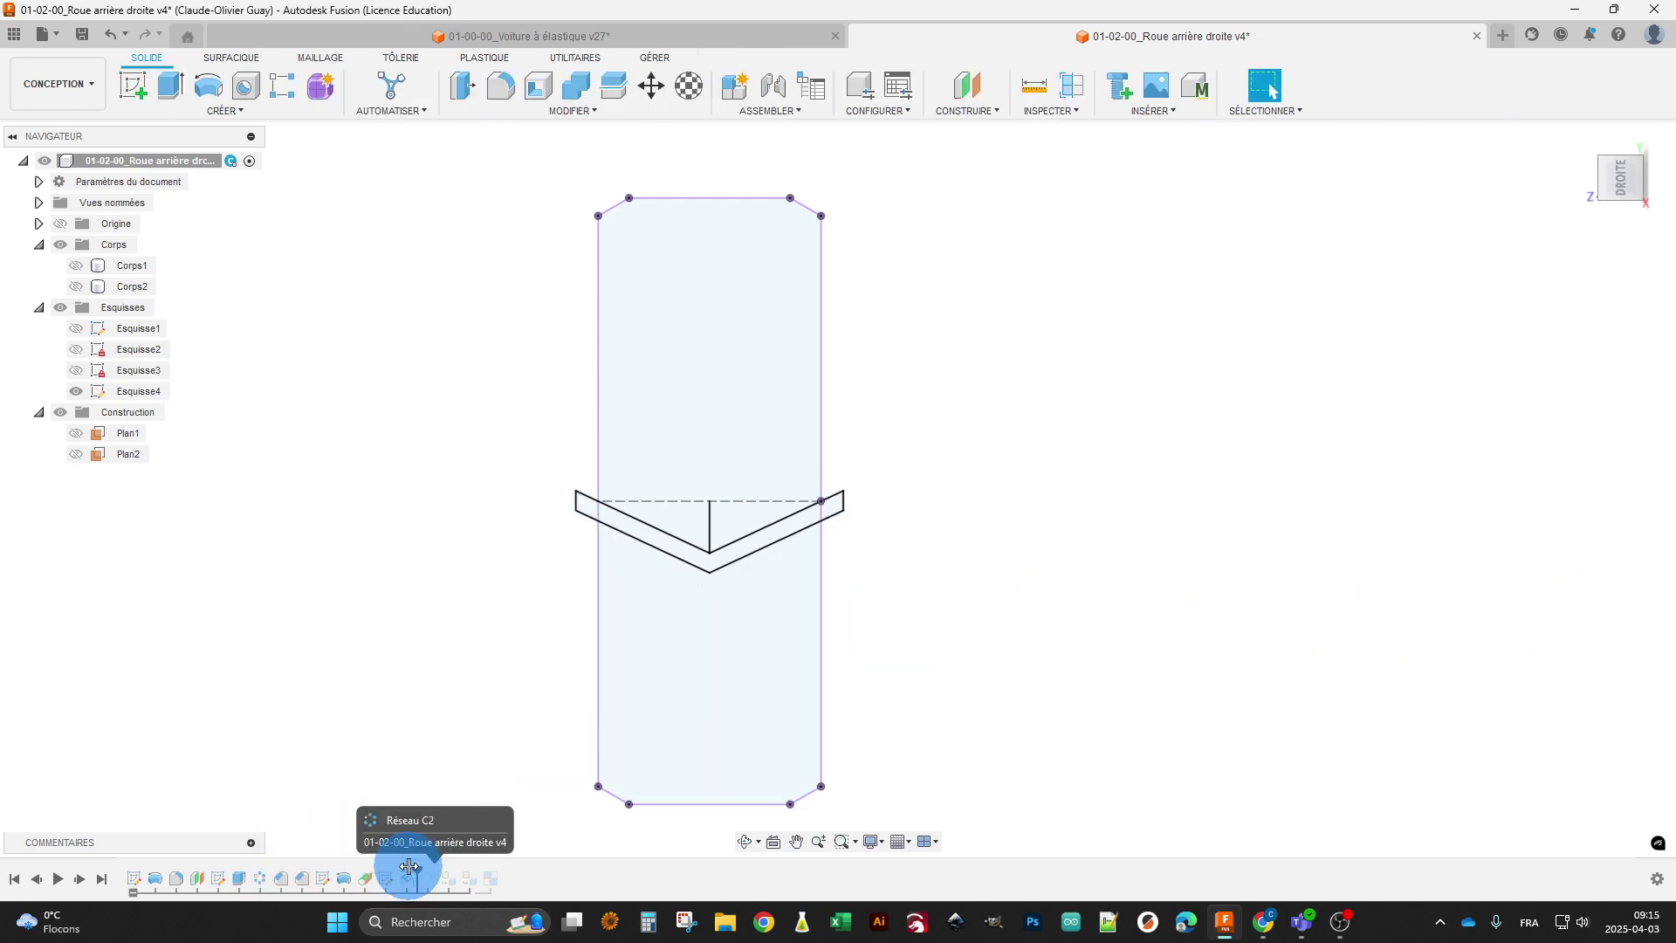
Open the chevron's emboss feature for editing to examine its contour, faces, depth and raised effect on the tyre, and close it unchanged.
{"action": "left_click", "coordinate": [406, 878]}
{"action": "right_click", "coordinate": [406, 879]}
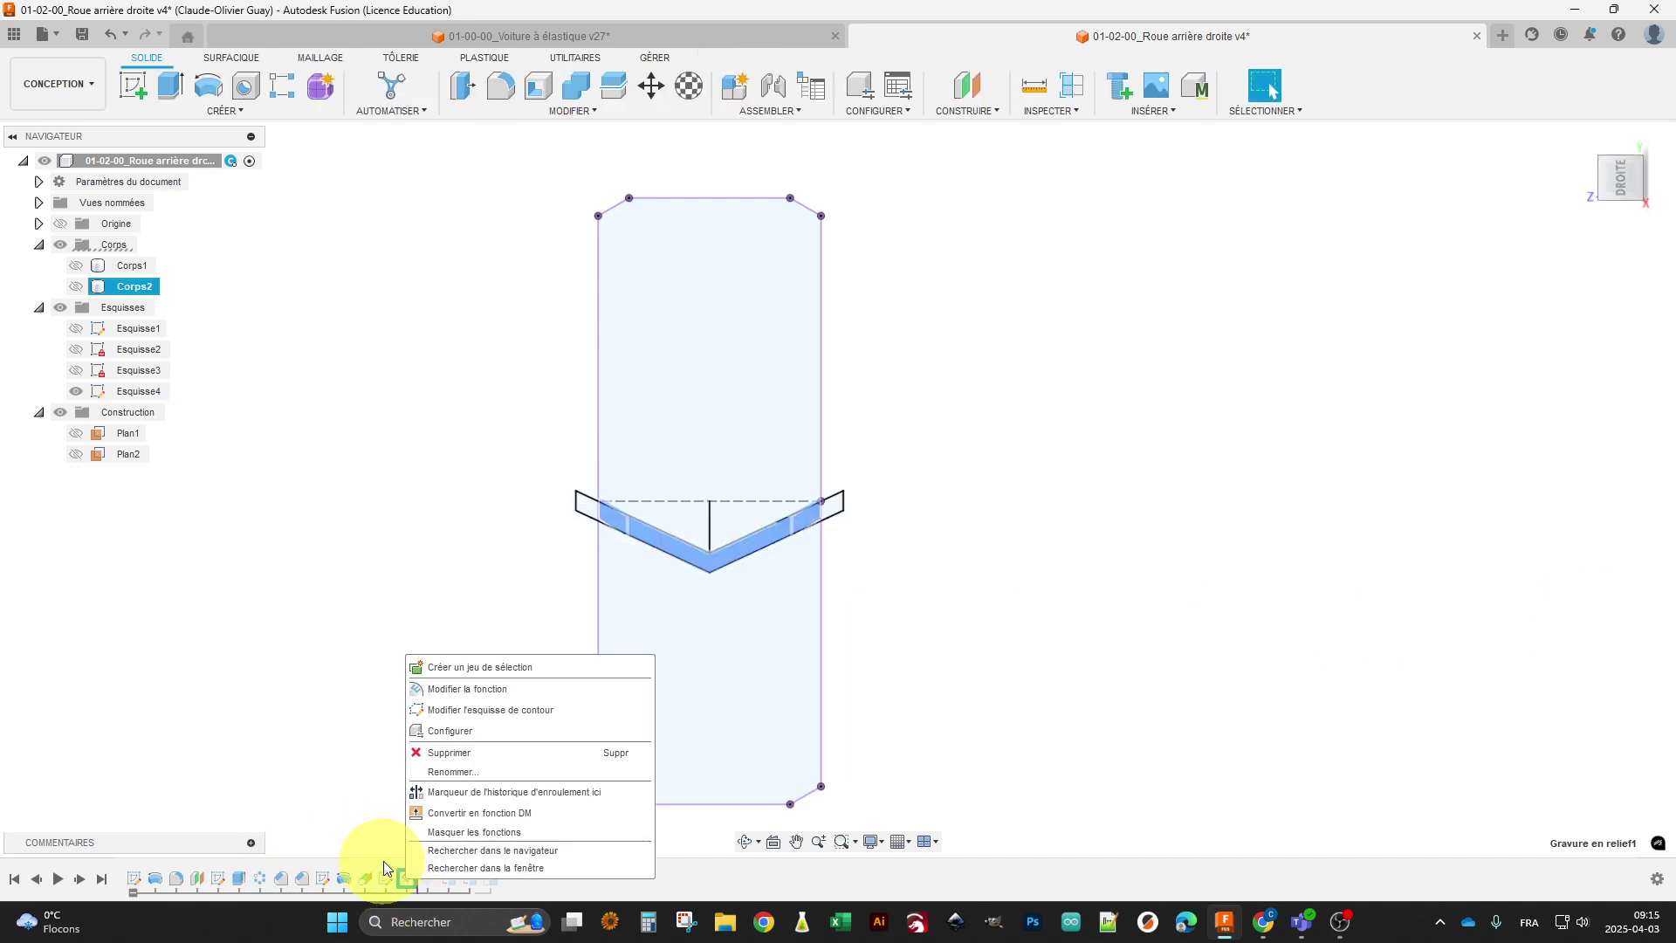
{"action": "left_click", "coordinate": [467, 689]}
{"action": "middle_click_drag", "start_coordinate": [460, 644], "coordinate": [525, 557], "text": "shift"}
{"action": "scroll", "coordinate": [681, 321], "scroll_direction": "up", "scroll_amount": 3}
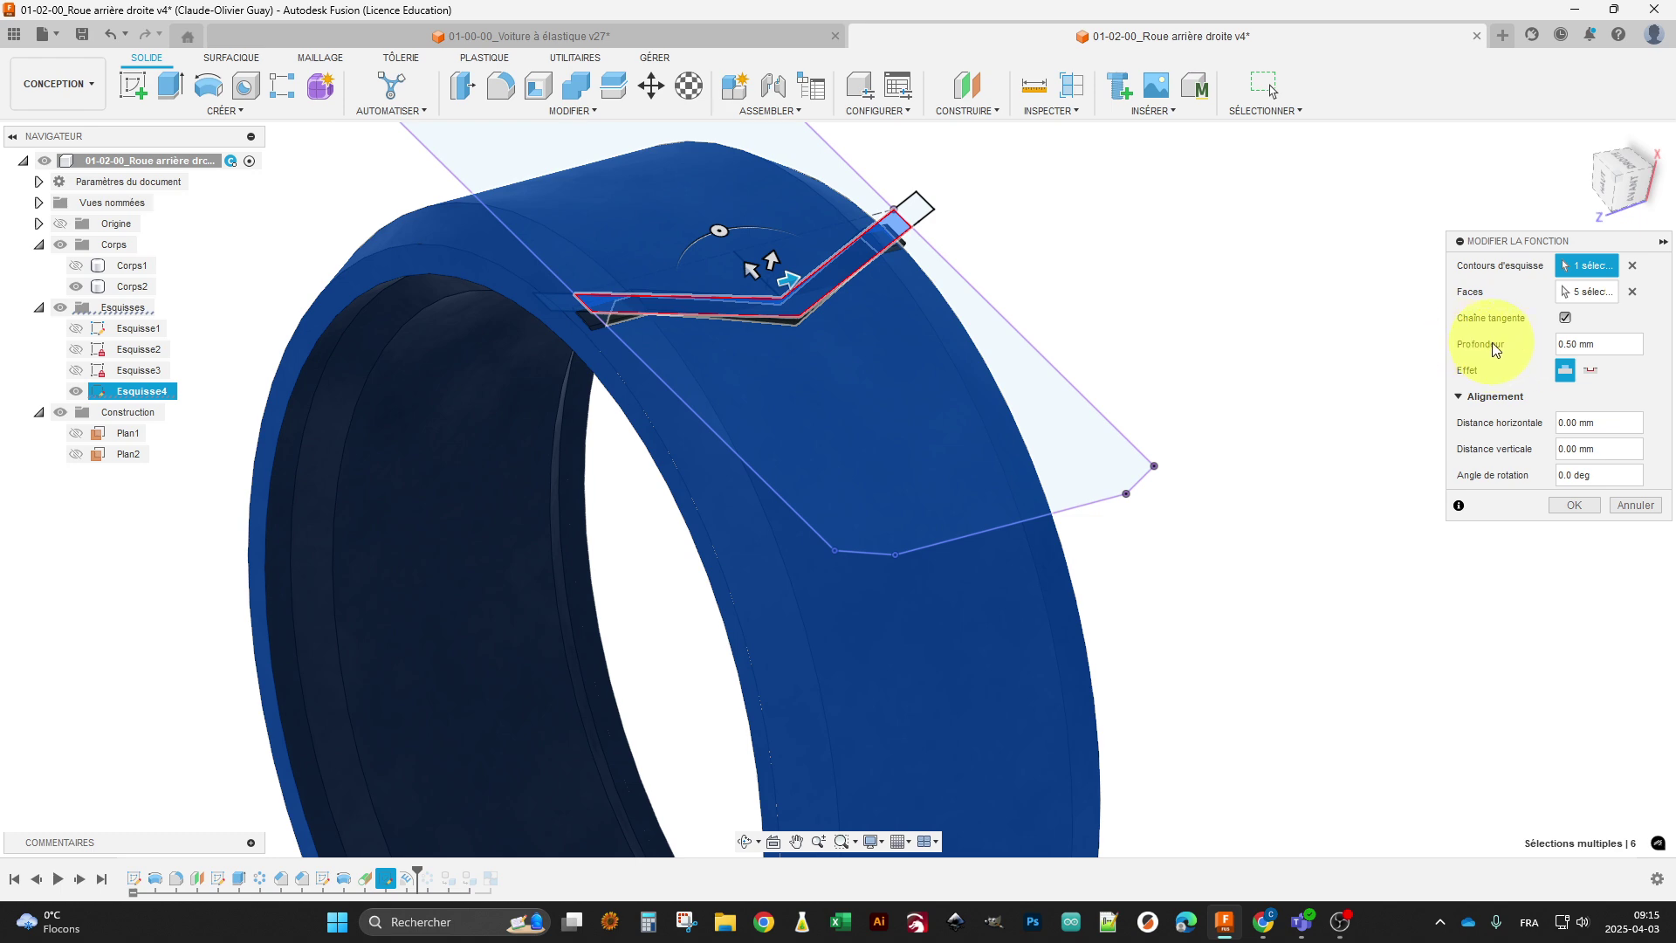
{"action": "middle_click_drag", "start_coordinate": [596, 394], "coordinate": [1371, 378], "text": "shift"}
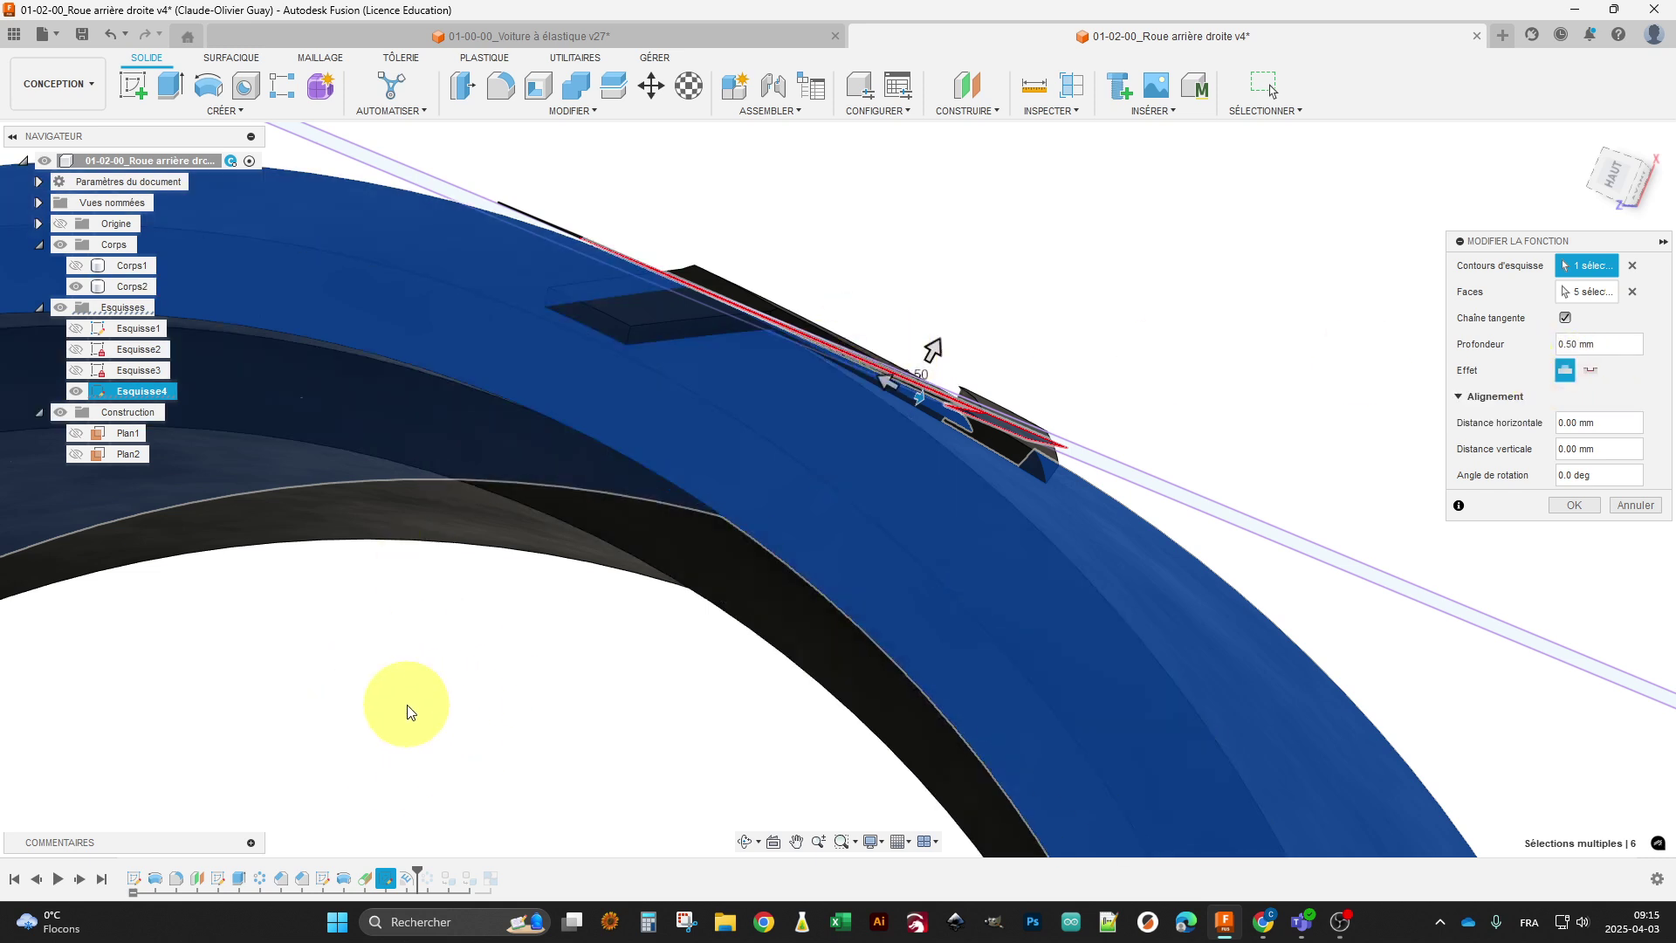
{"action": "scroll", "coordinate": [556, 711], "scroll_direction": "down", "scroll_amount": 5}
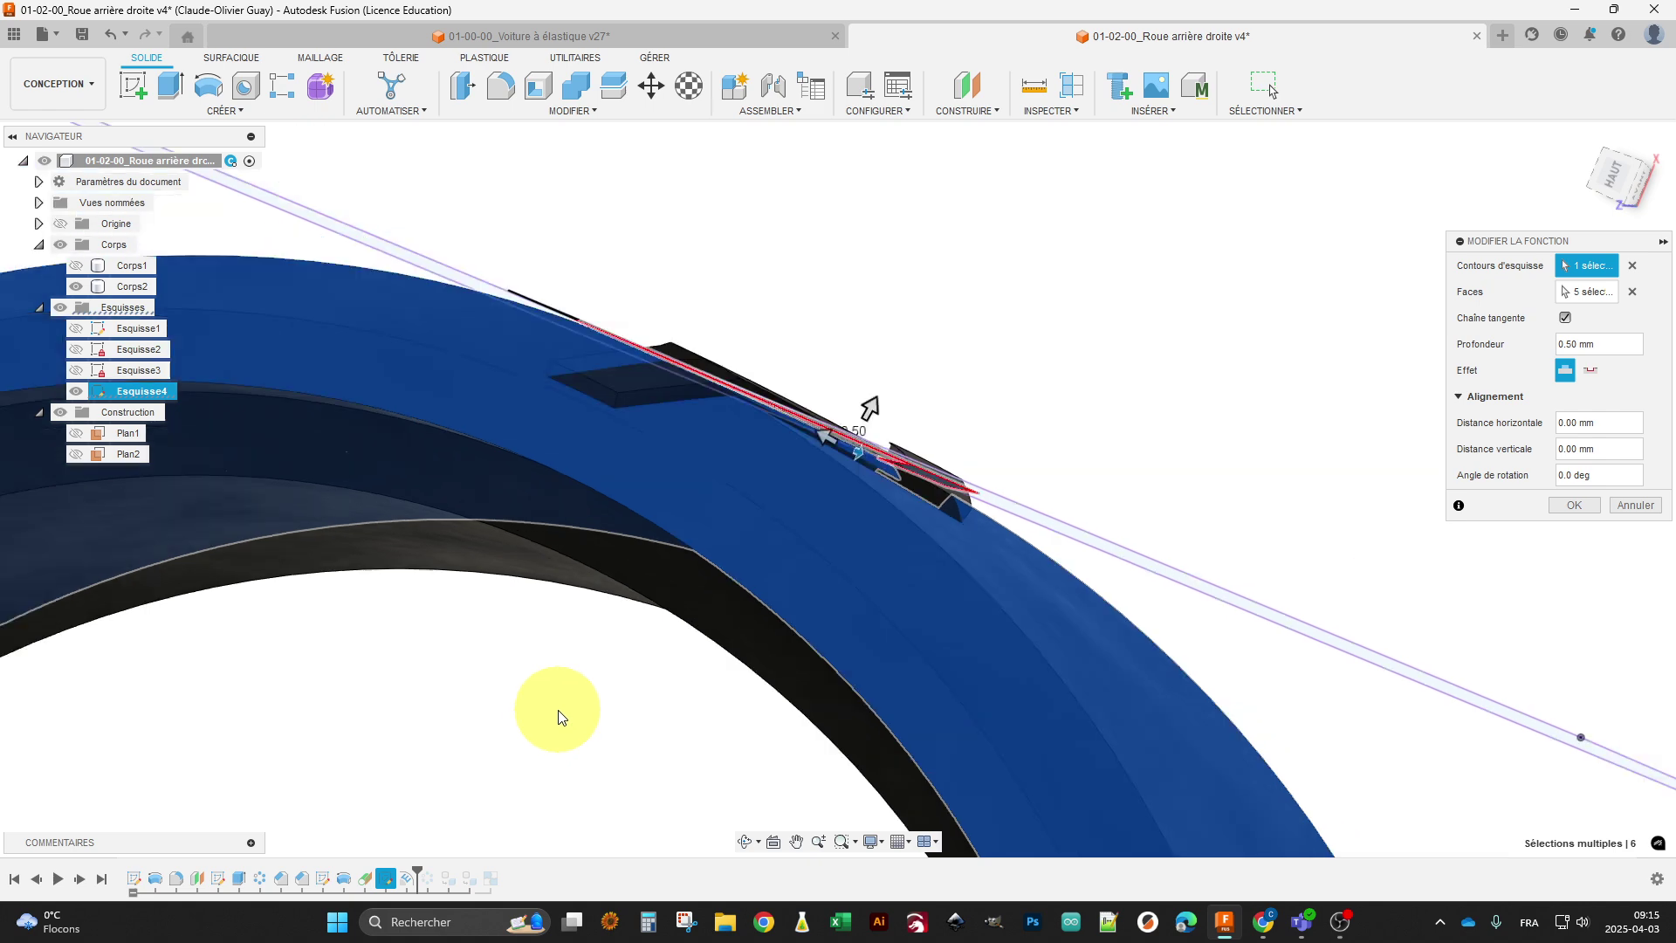
{"action": "mouse_move", "coordinate": [559, 712]}
{"action": "middle_mouse_down", "text": "shift"}
{"action": "mouse_move", "coordinate": [505, 719]}
{"action": "mouse_move", "coordinate": [614, 599]}
{"action": "mouse_move", "coordinate": [599, 599]}
{"action": "middle_mouse_up", "text": "shift"}
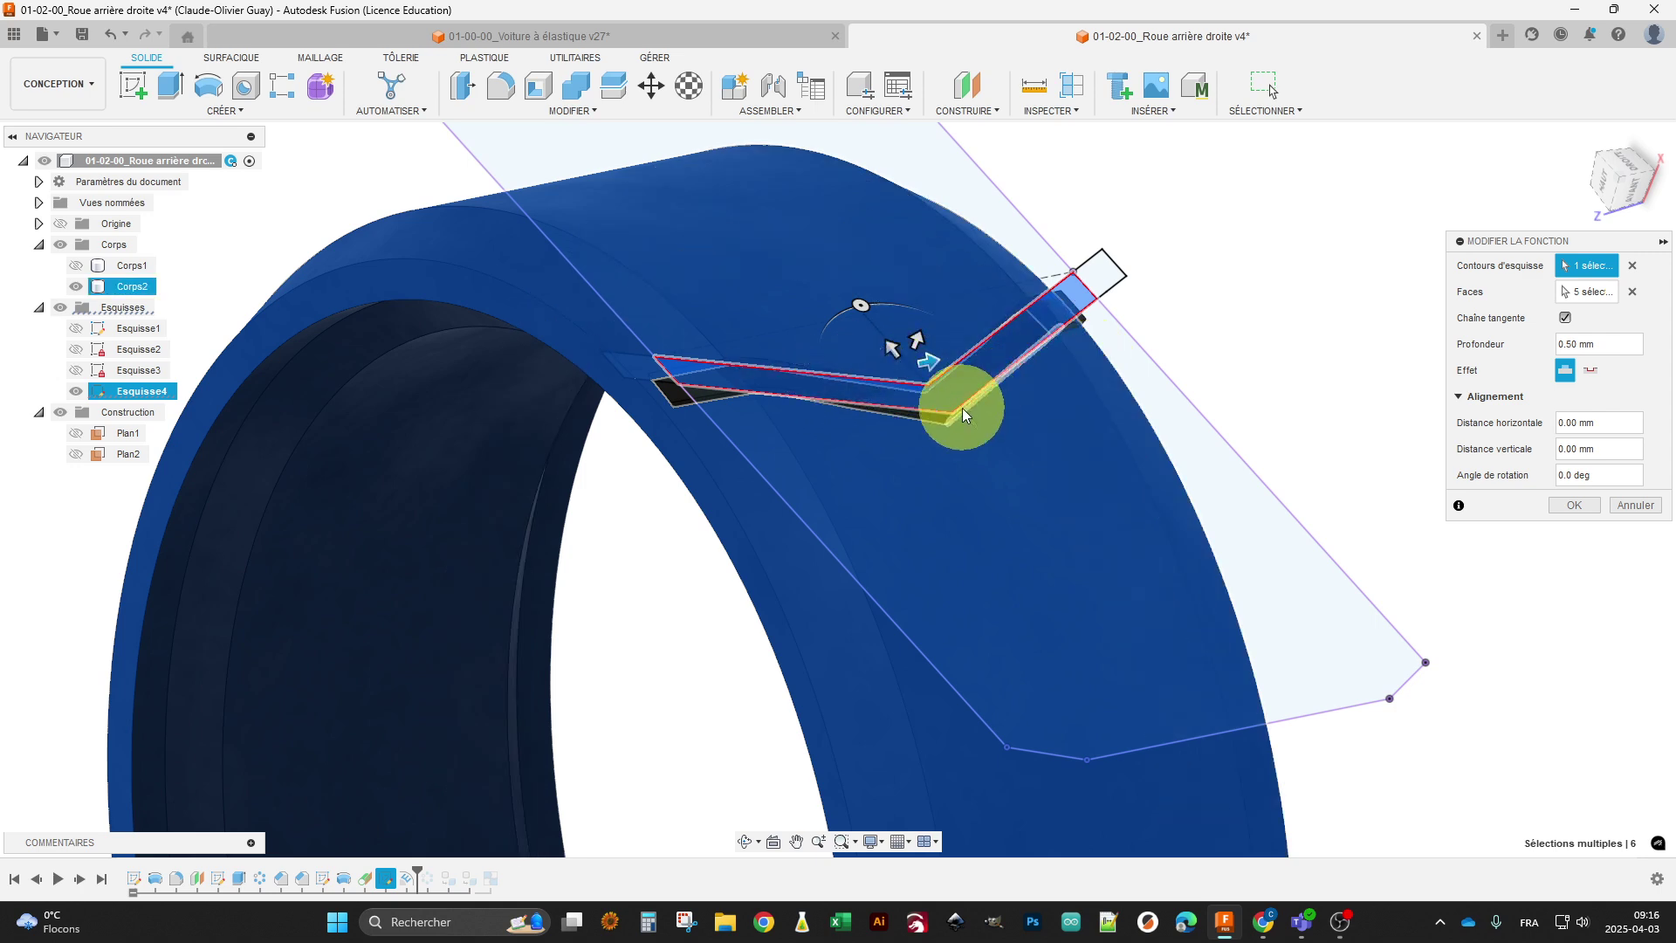
{"action": "left_click", "coordinate": [1573, 506]}
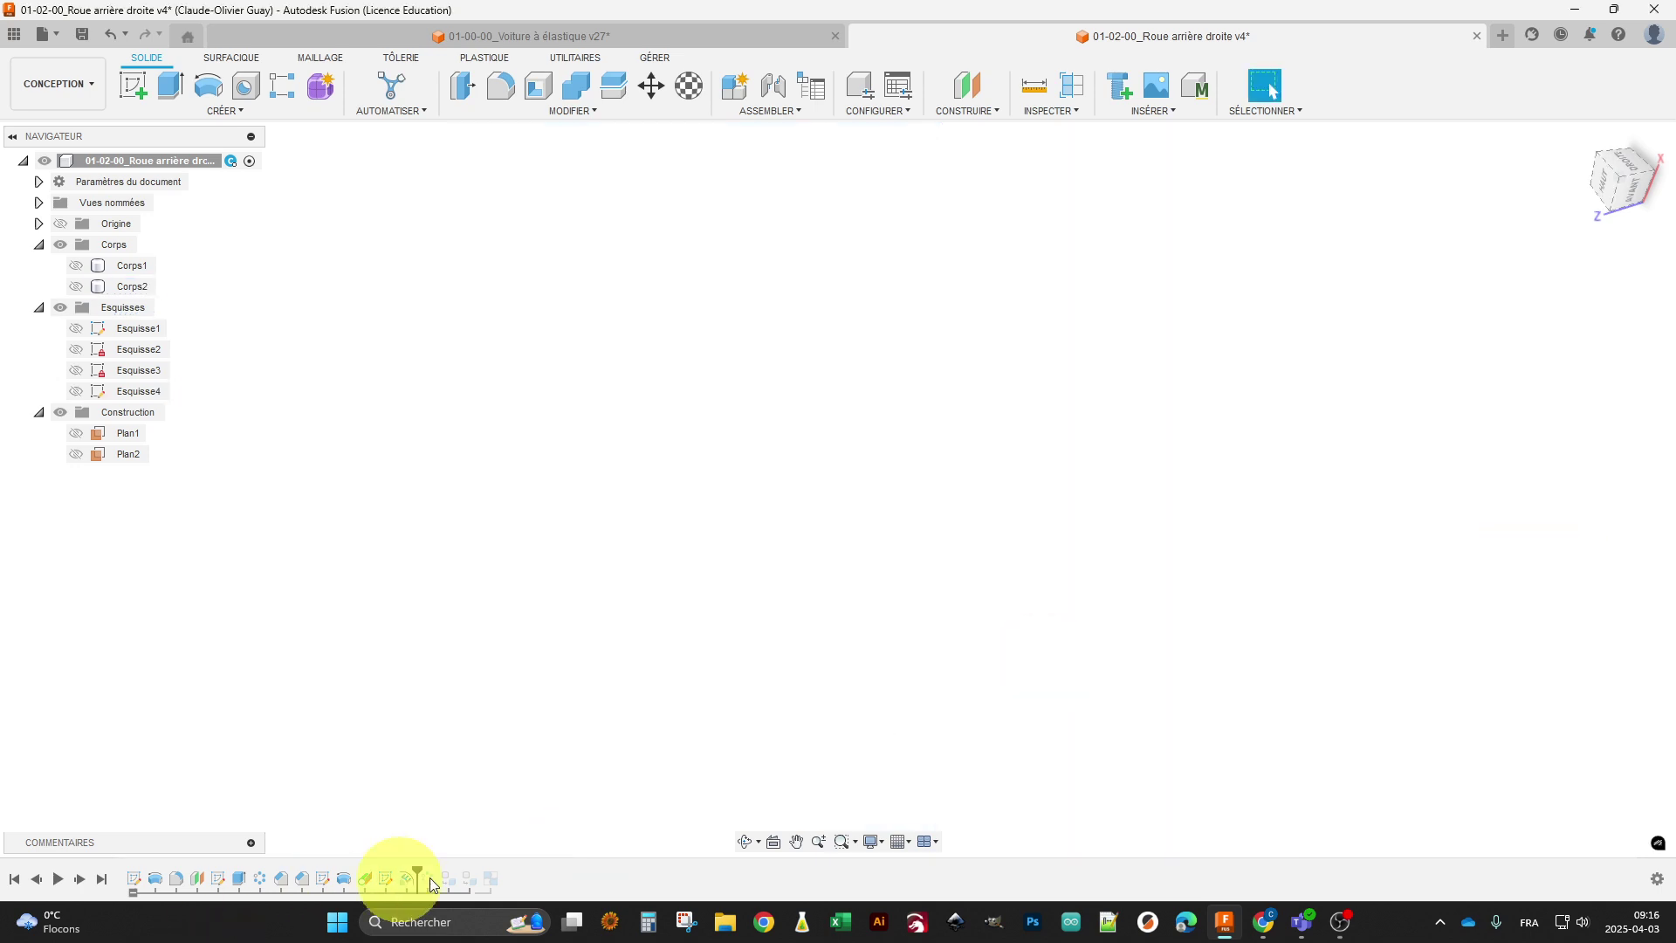
Display Corps2 and advance the history past the circular pattern to view the complete chevron tread.
{"action": "left_click", "coordinate": [79, 293]}
{"action": "left_click", "coordinate": [79, 292]}
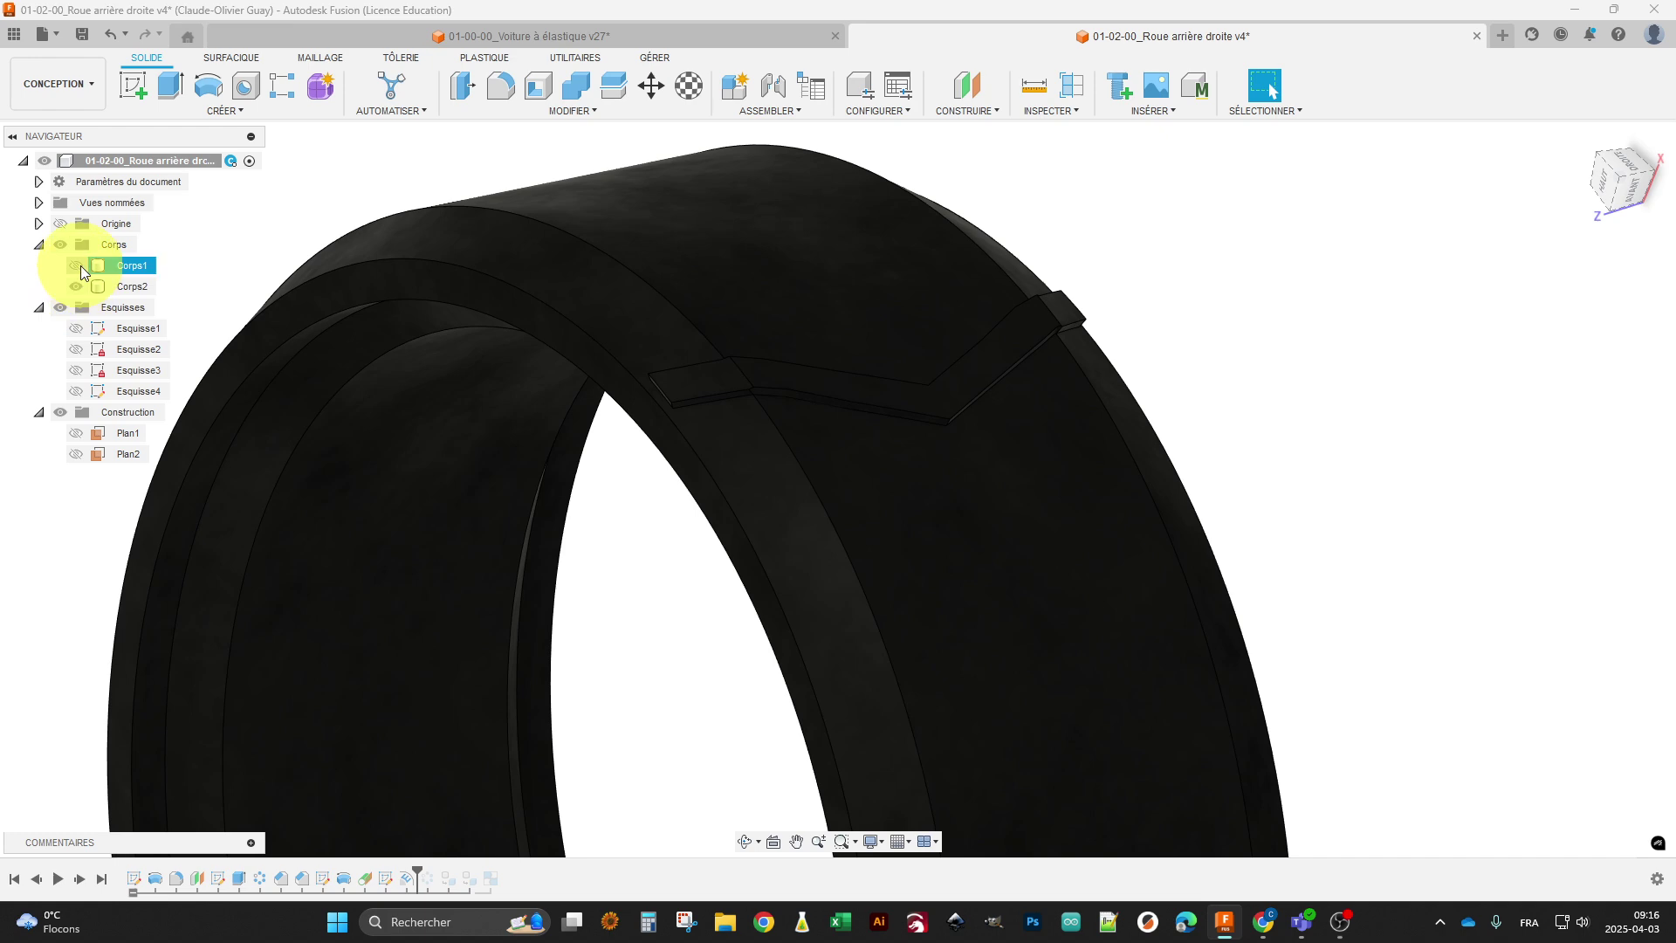
{"action": "middle_click_drag", "start_coordinate": [1431, 563], "coordinate": [1414, 486], "text": "shift"}
{"action": "left_click_drag", "start_coordinate": [416, 871], "coordinate": [439, 871]}
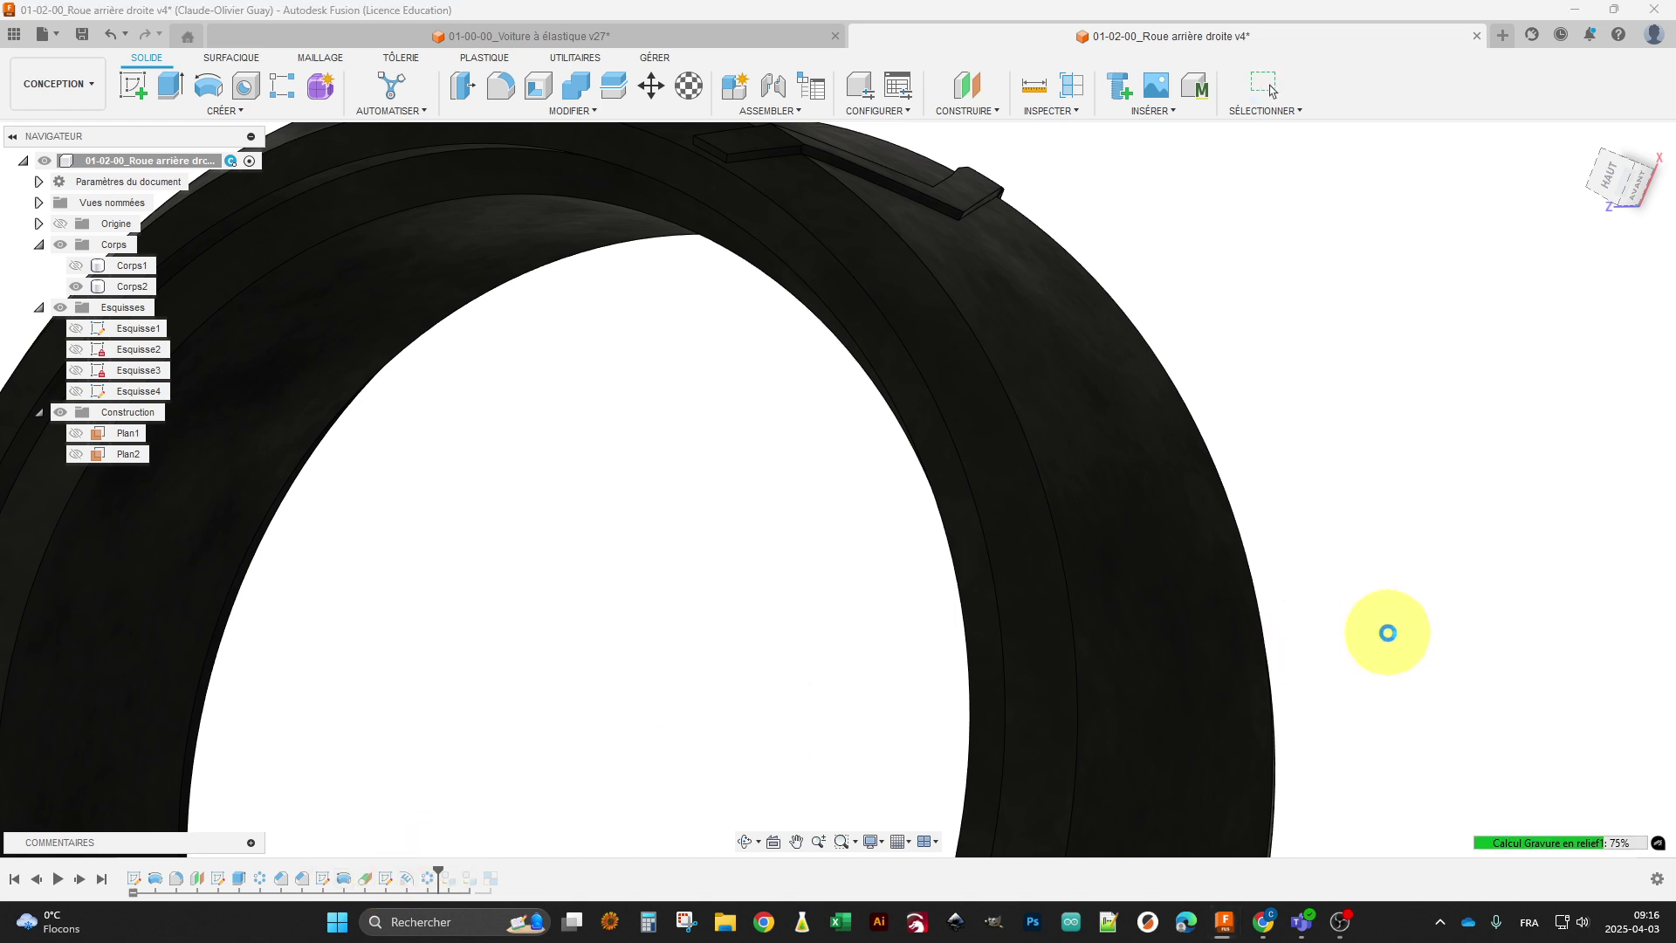
{"action": "scroll", "coordinate": [1370, 643], "scroll_direction": "down", "scroll_amount": 5}
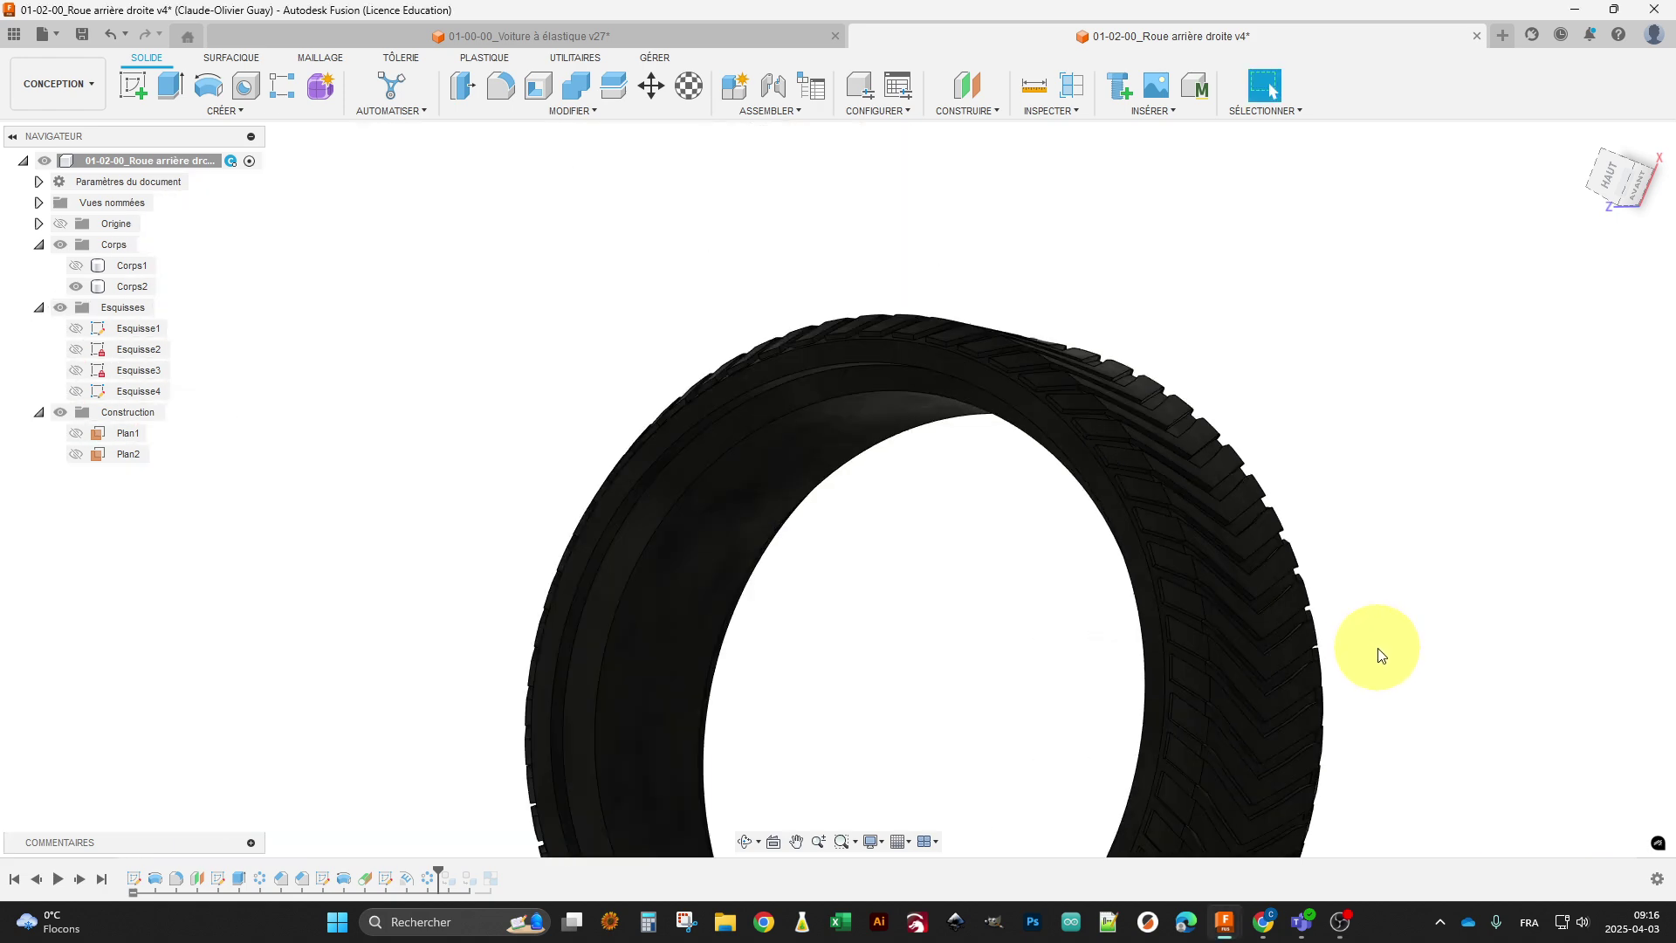
{"action": "middle_click_drag", "start_coordinate": [1380, 655], "coordinate": [1344, 422]}
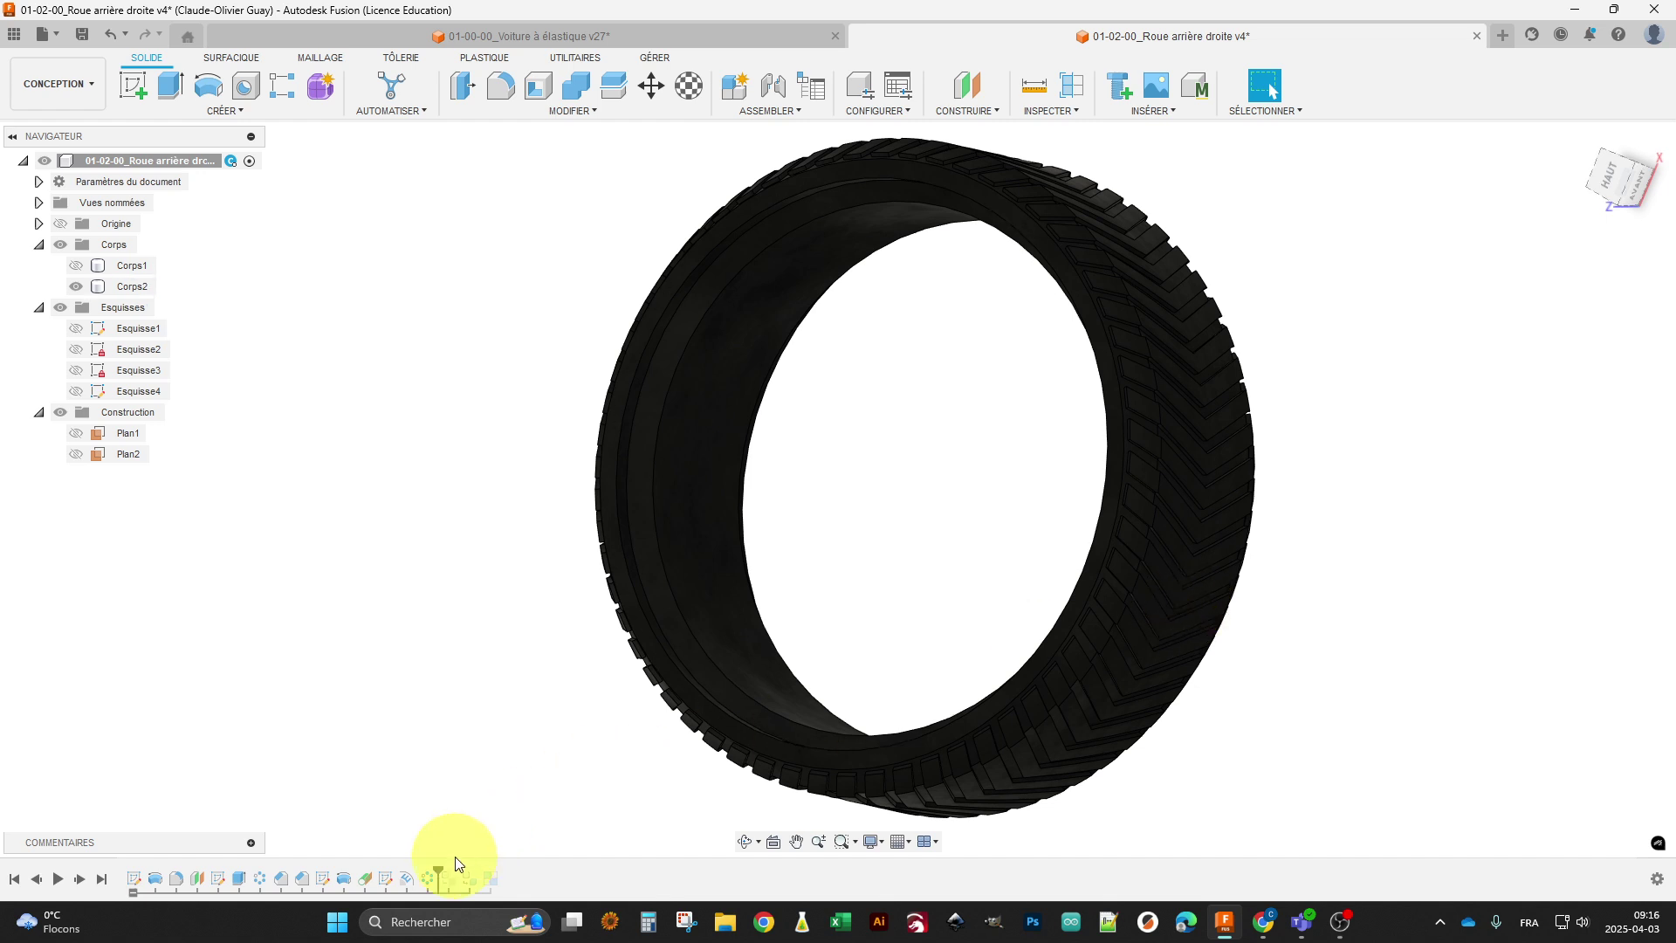
Open the tread's circular pattern for editing to examine its object, axis, distribution and quantity, and close it unchanged.
{"action": "right_click", "coordinate": [427, 880]}
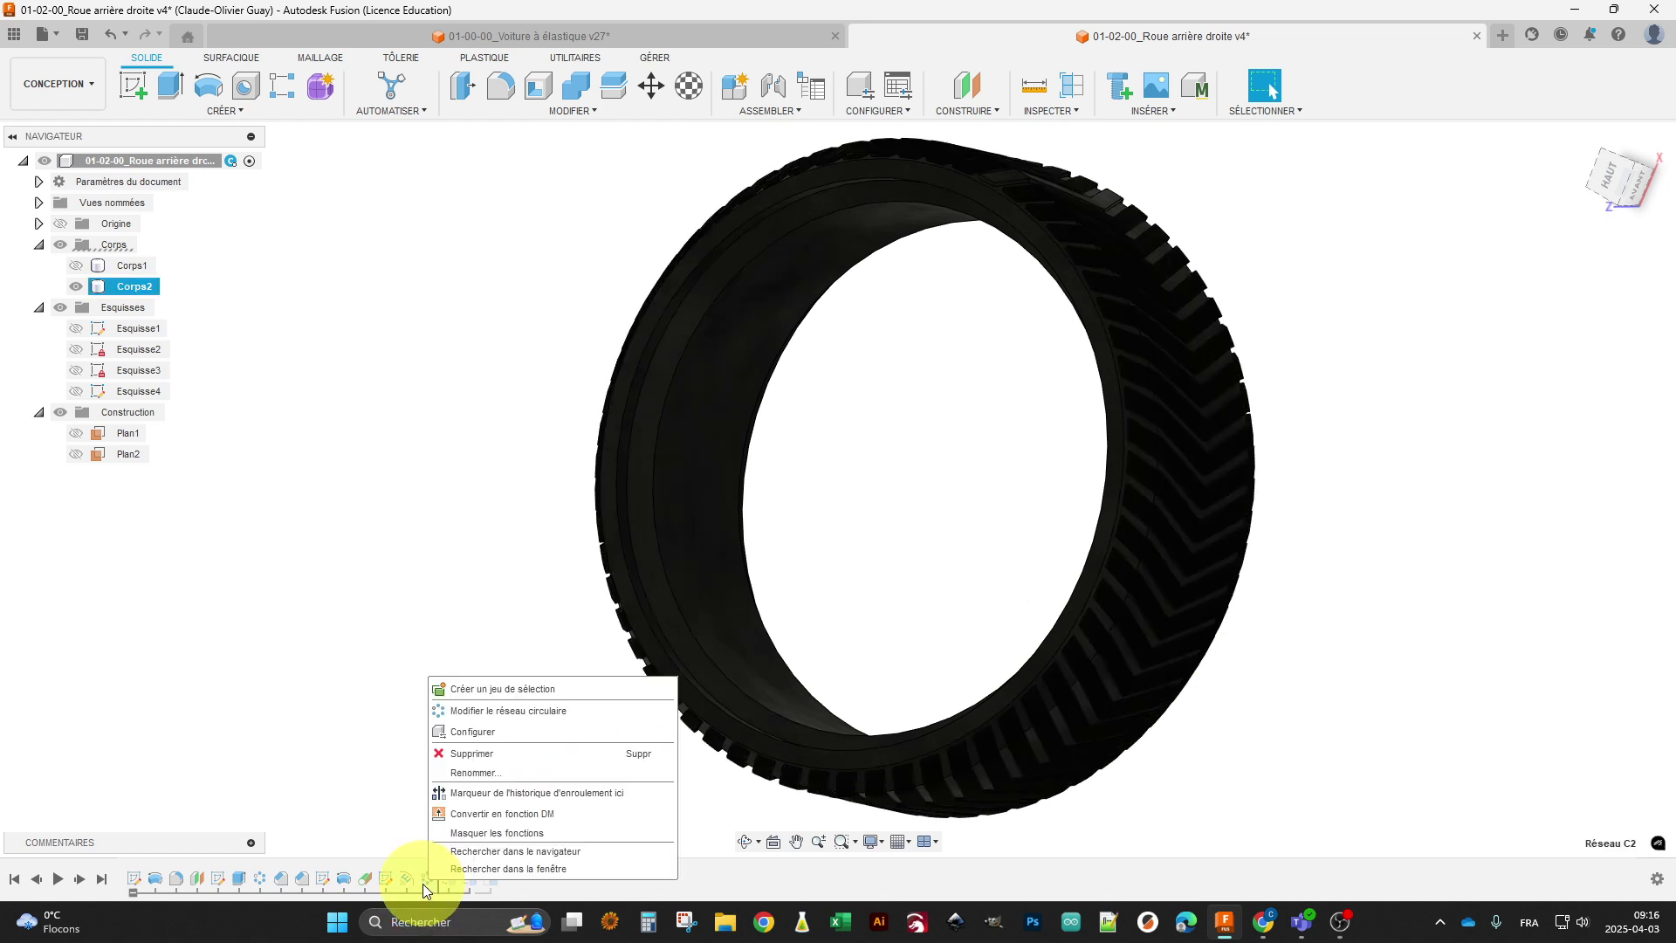
{"action": "left_click", "coordinate": [480, 713]}
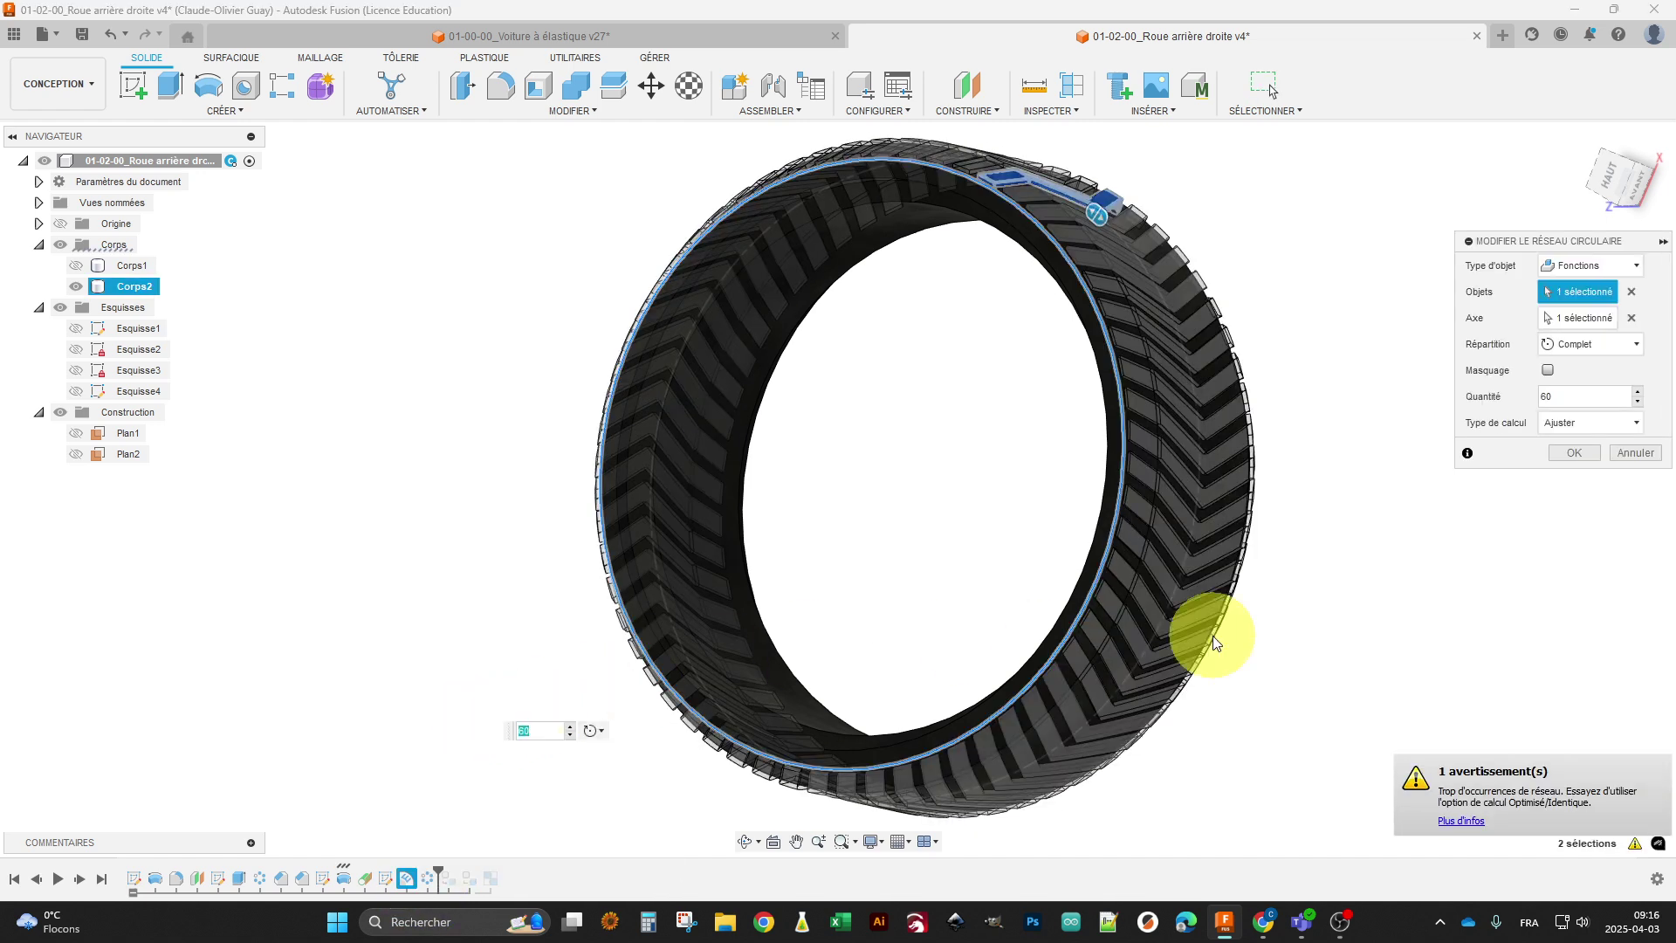
{"action": "middle_click_drag", "start_coordinate": [1388, 573], "coordinate": [1368, 613], "text": "shift"}
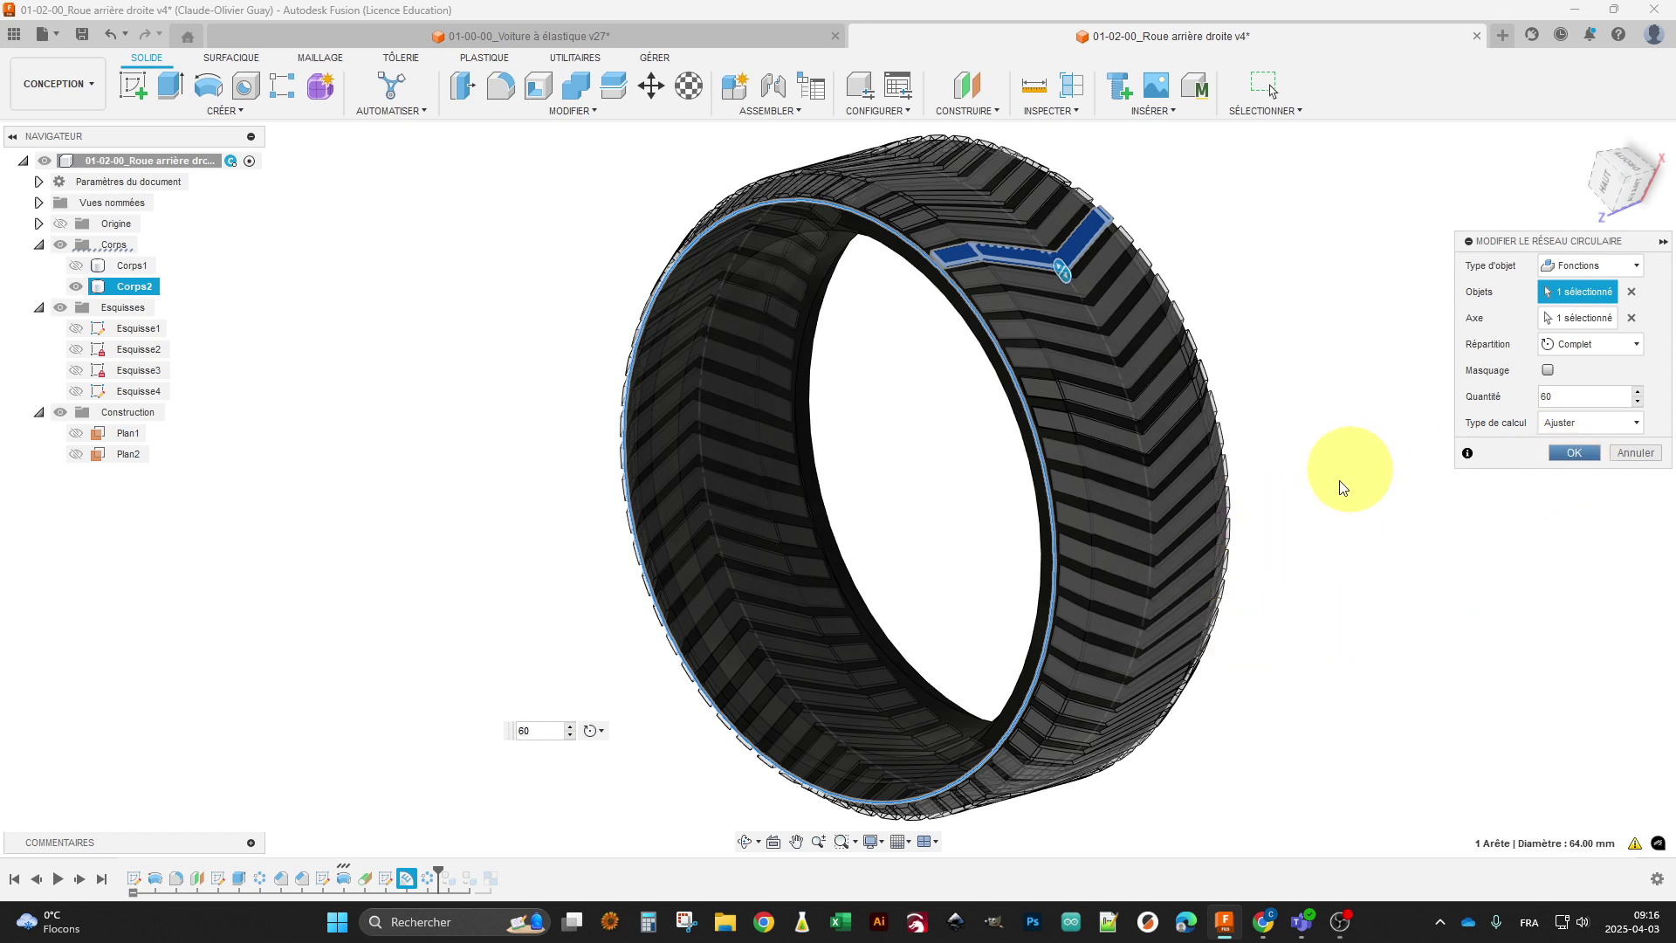
{"action": "key", "text": "Return"}
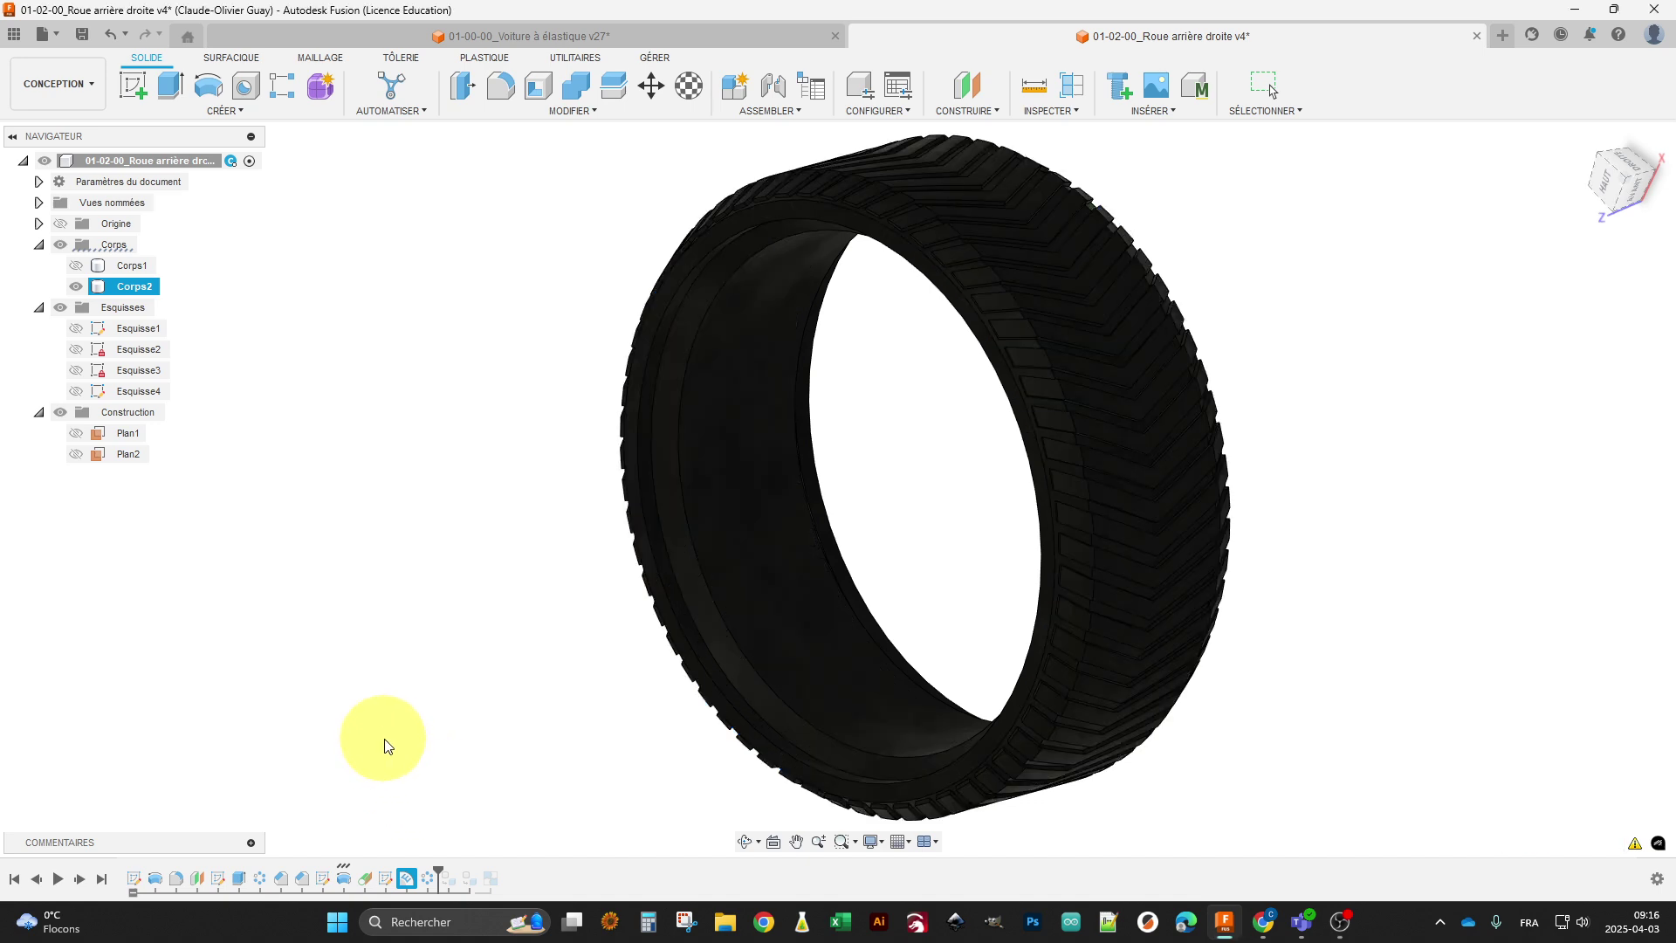
Display Corps1 inside the tyre and collapse the Esquisses and Corps folders.
{"action": "left_click", "coordinate": [77, 266]}
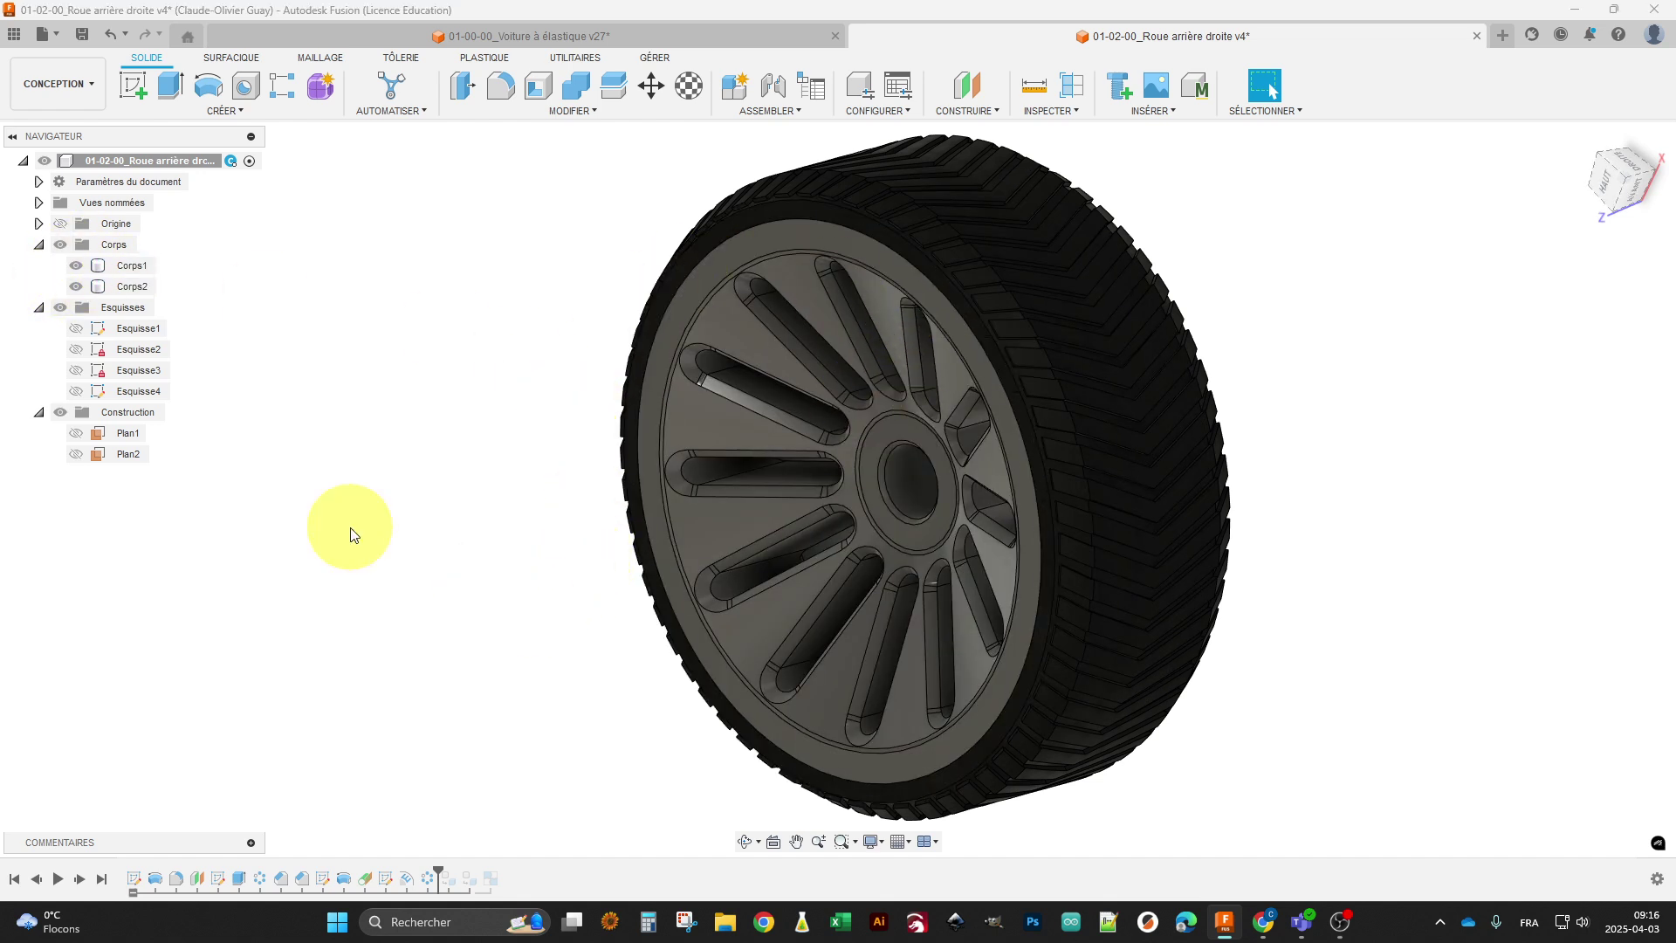
{"action": "left_click", "coordinate": [38, 307]}
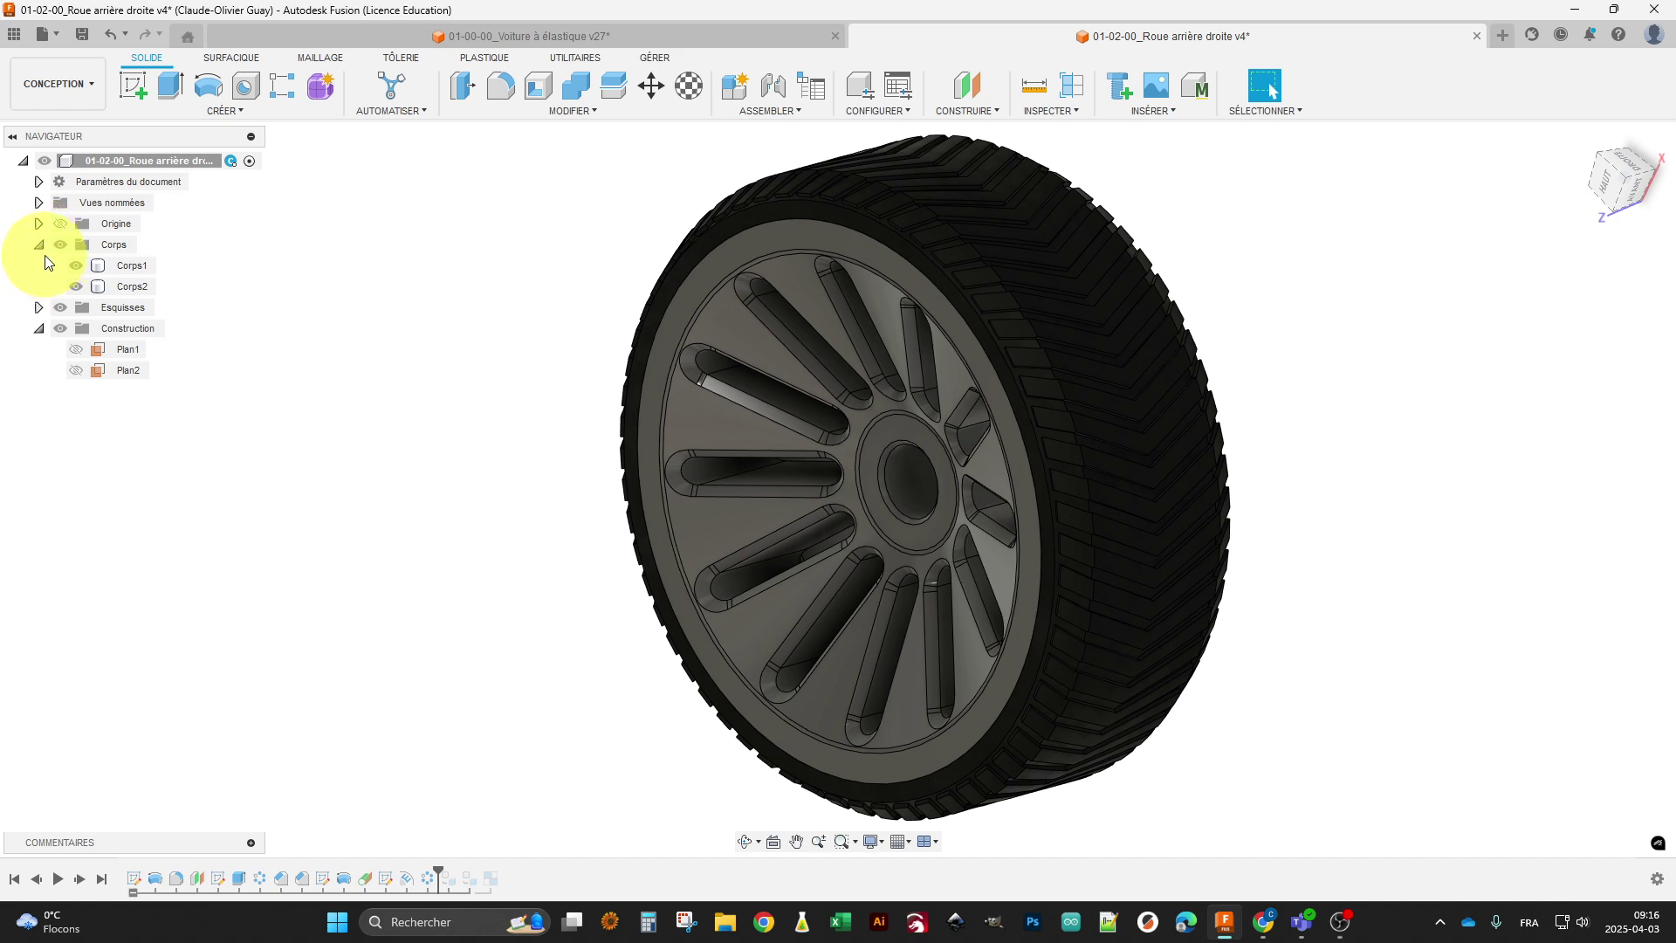
{"action": "left_click", "coordinate": [41, 249]}
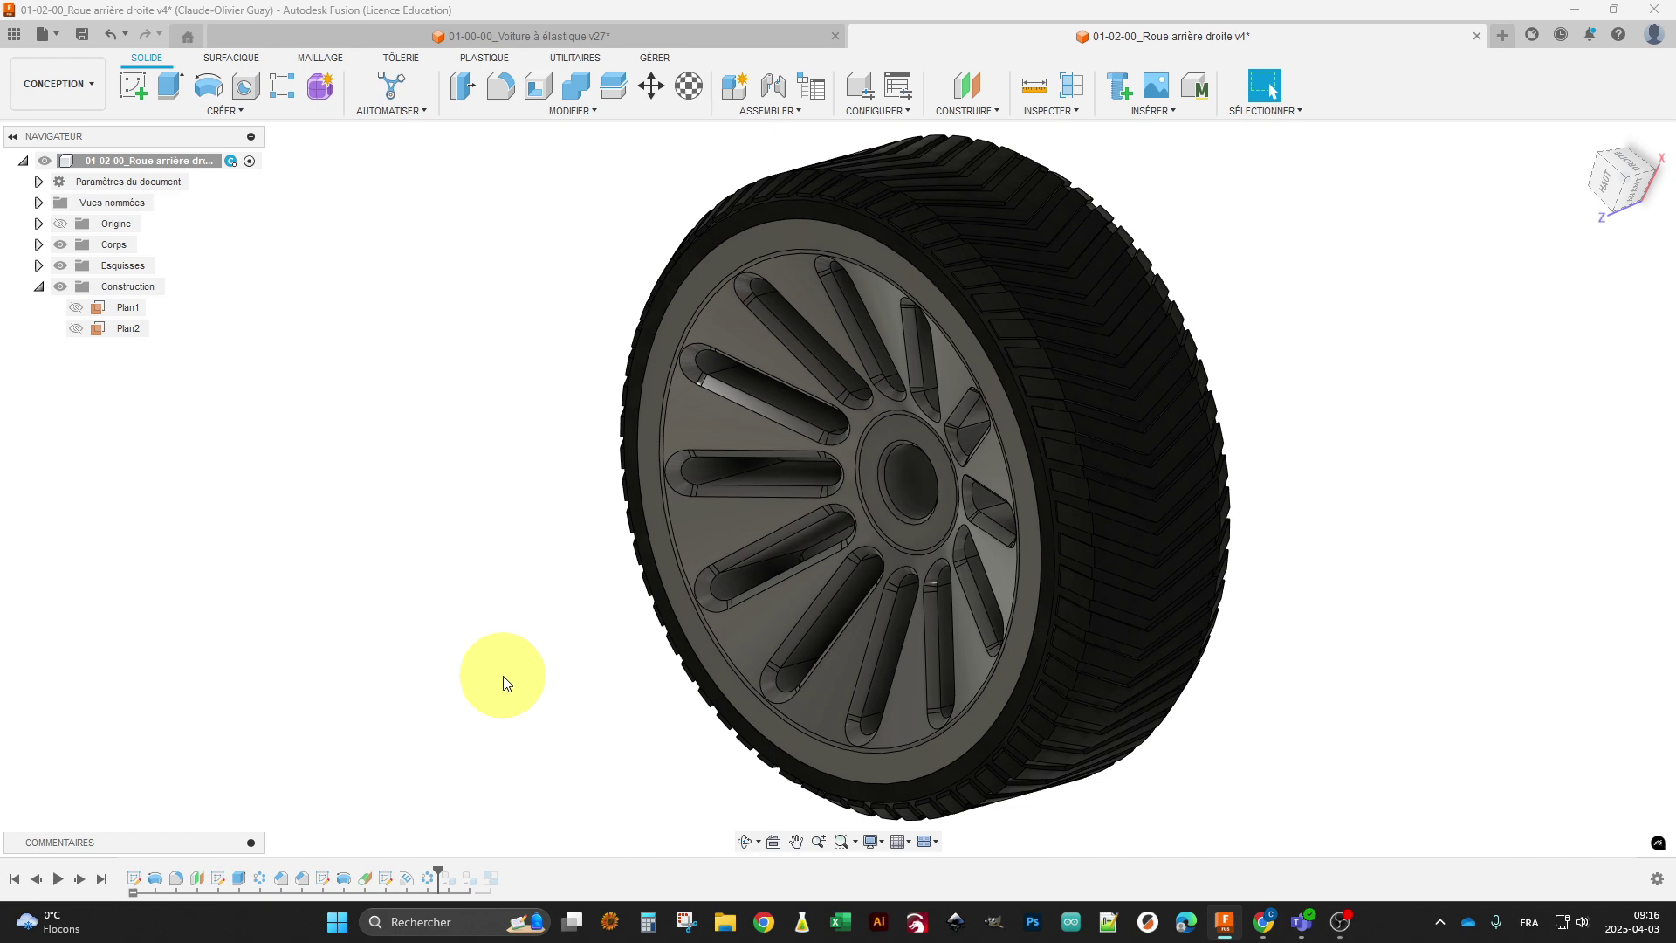
Compare the history before and after component creation, and inspect the create-components-from-bodies command for Corps1 and Corps2 without running it.
{"action": "left_click_drag", "start_coordinate": [438, 871], "coordinate": [481, 872]}
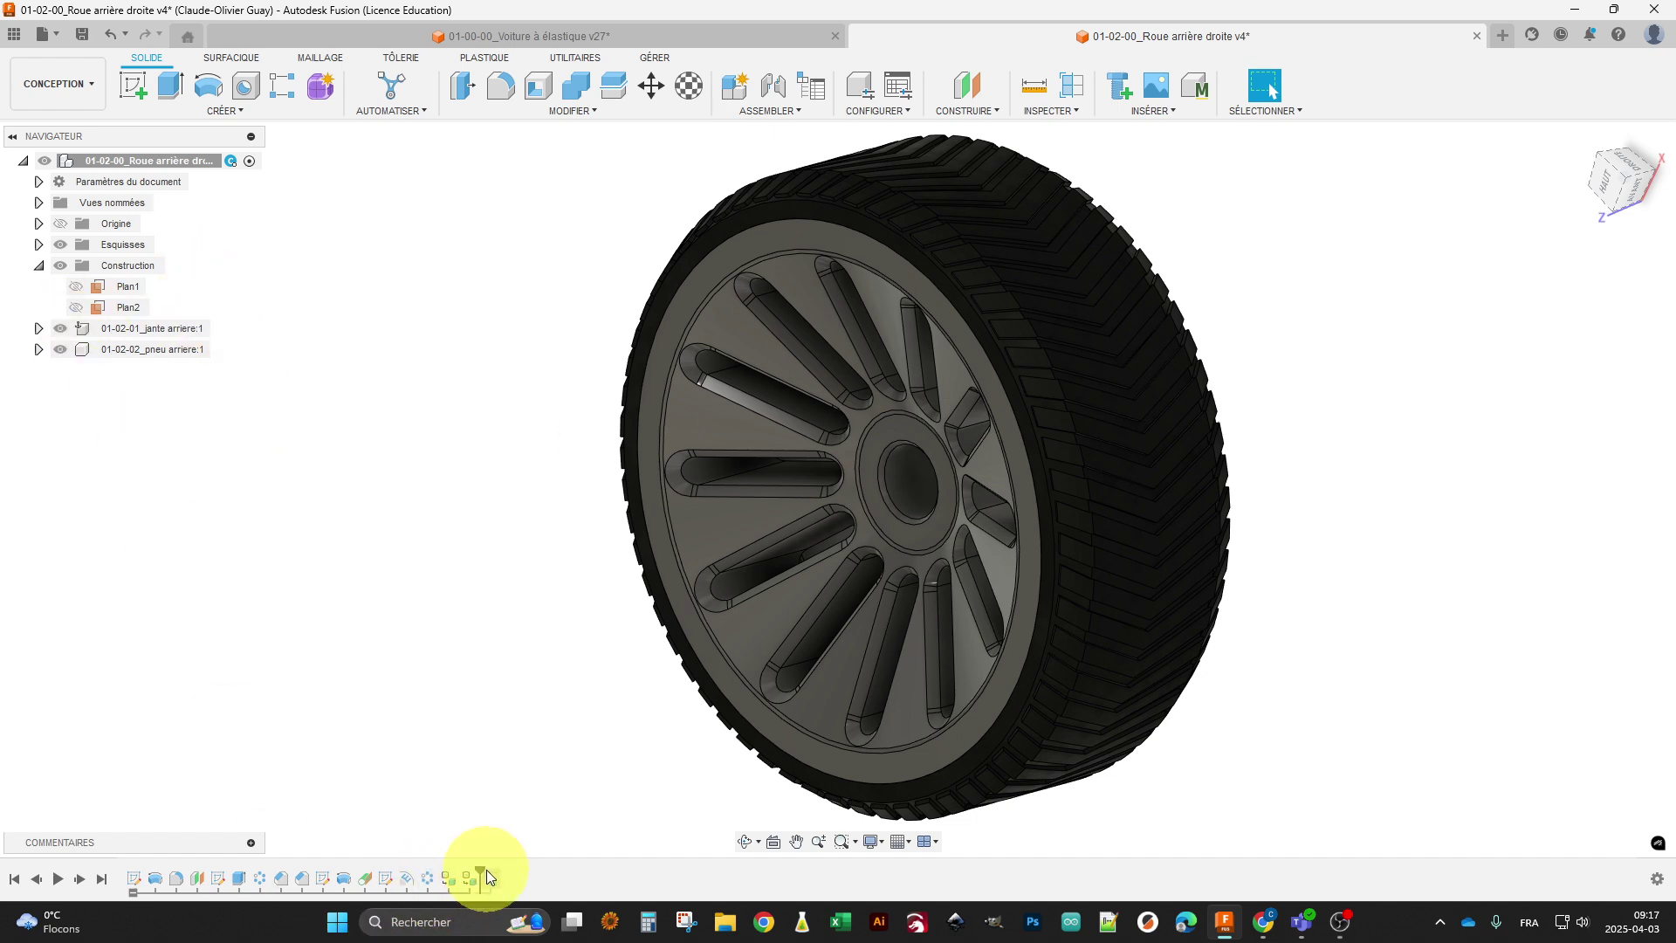
{"action": "left_click_drag", "start_coordinate": [481, 871], "coordinate": [436, 873]}
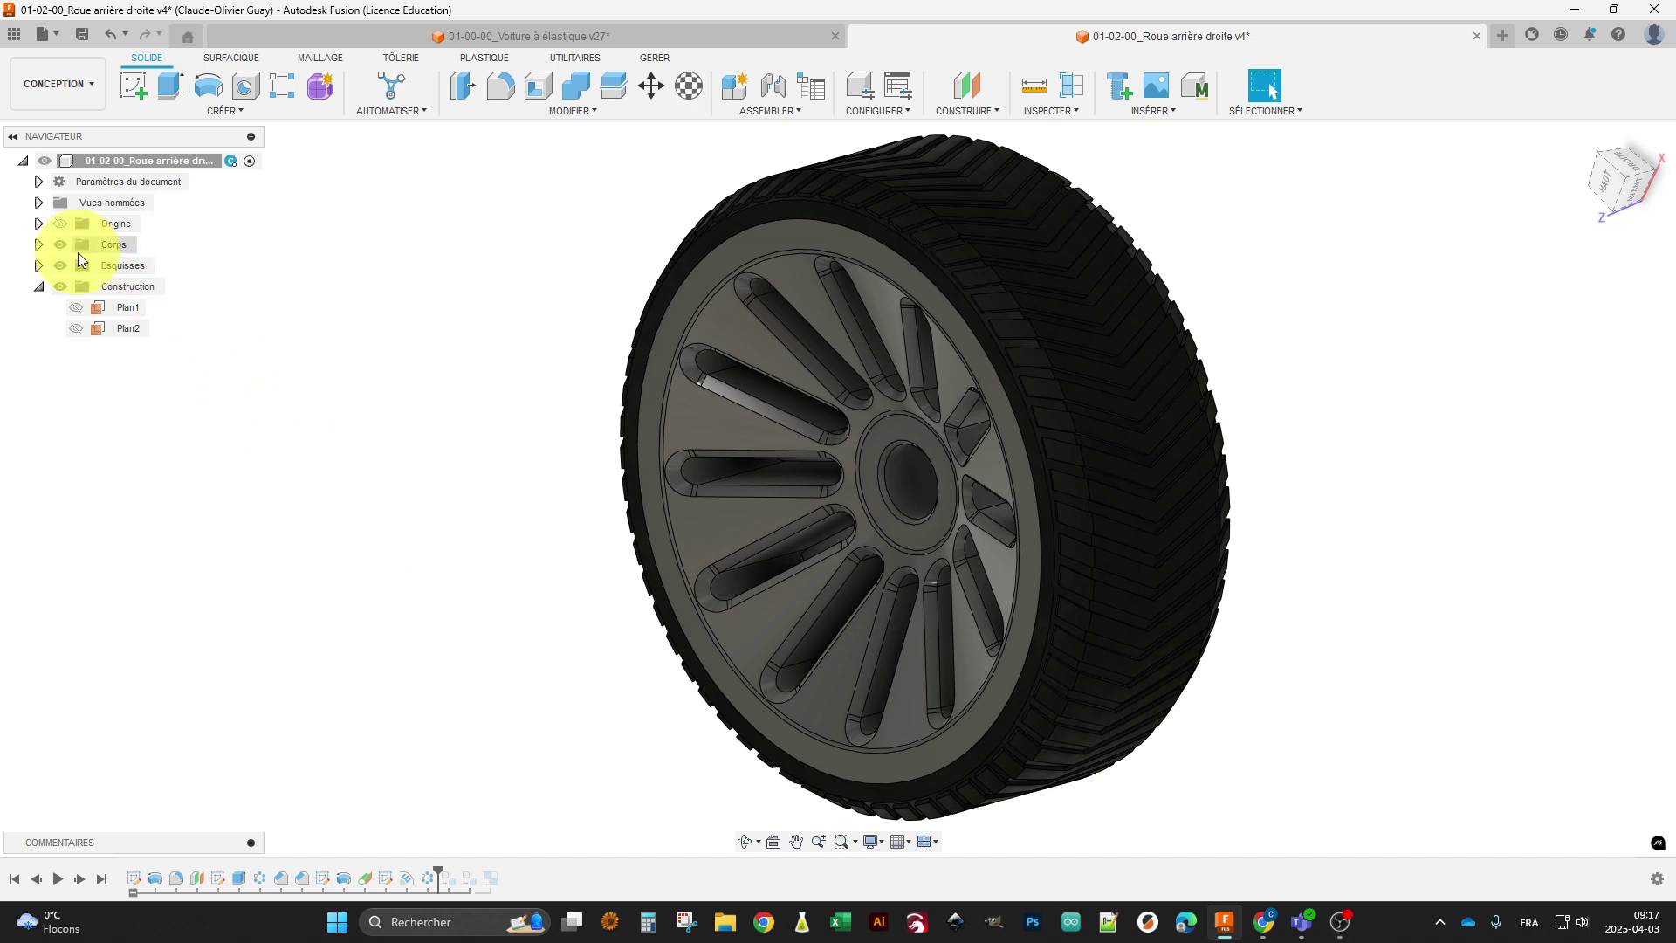
{"action": "left_click", "coordinate": [45, 242]}
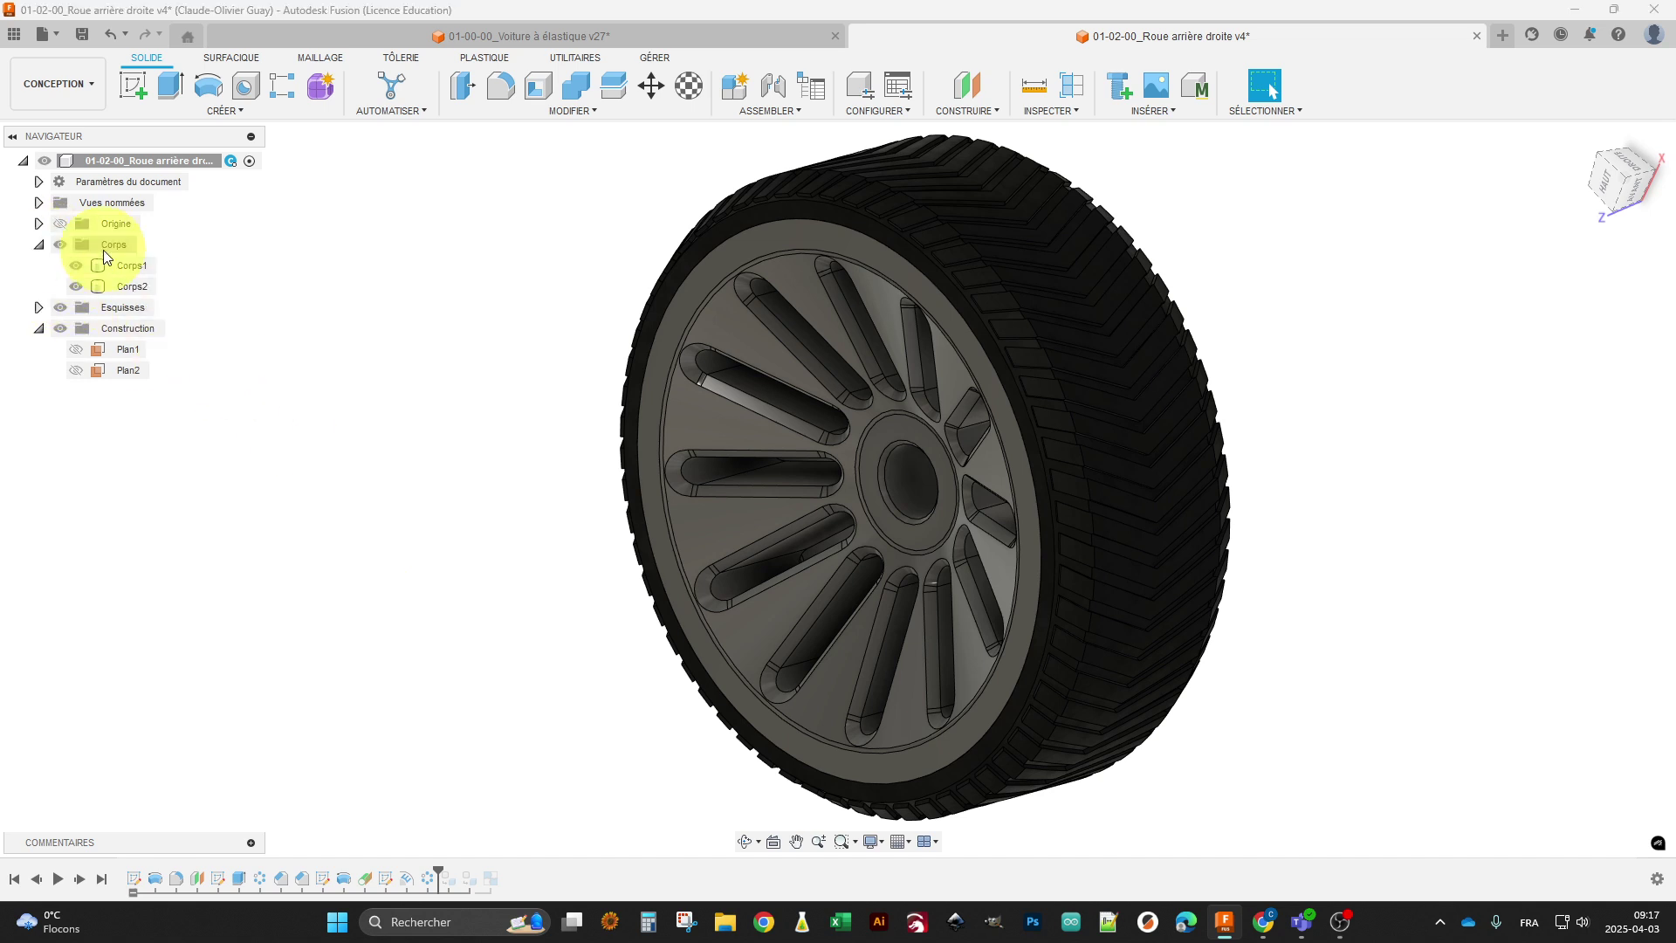
{"action": "left_click", "coordinate": [130, 266]}
{"action": "left_click", "coordinate": [140, 288], "text": "ctrl"}
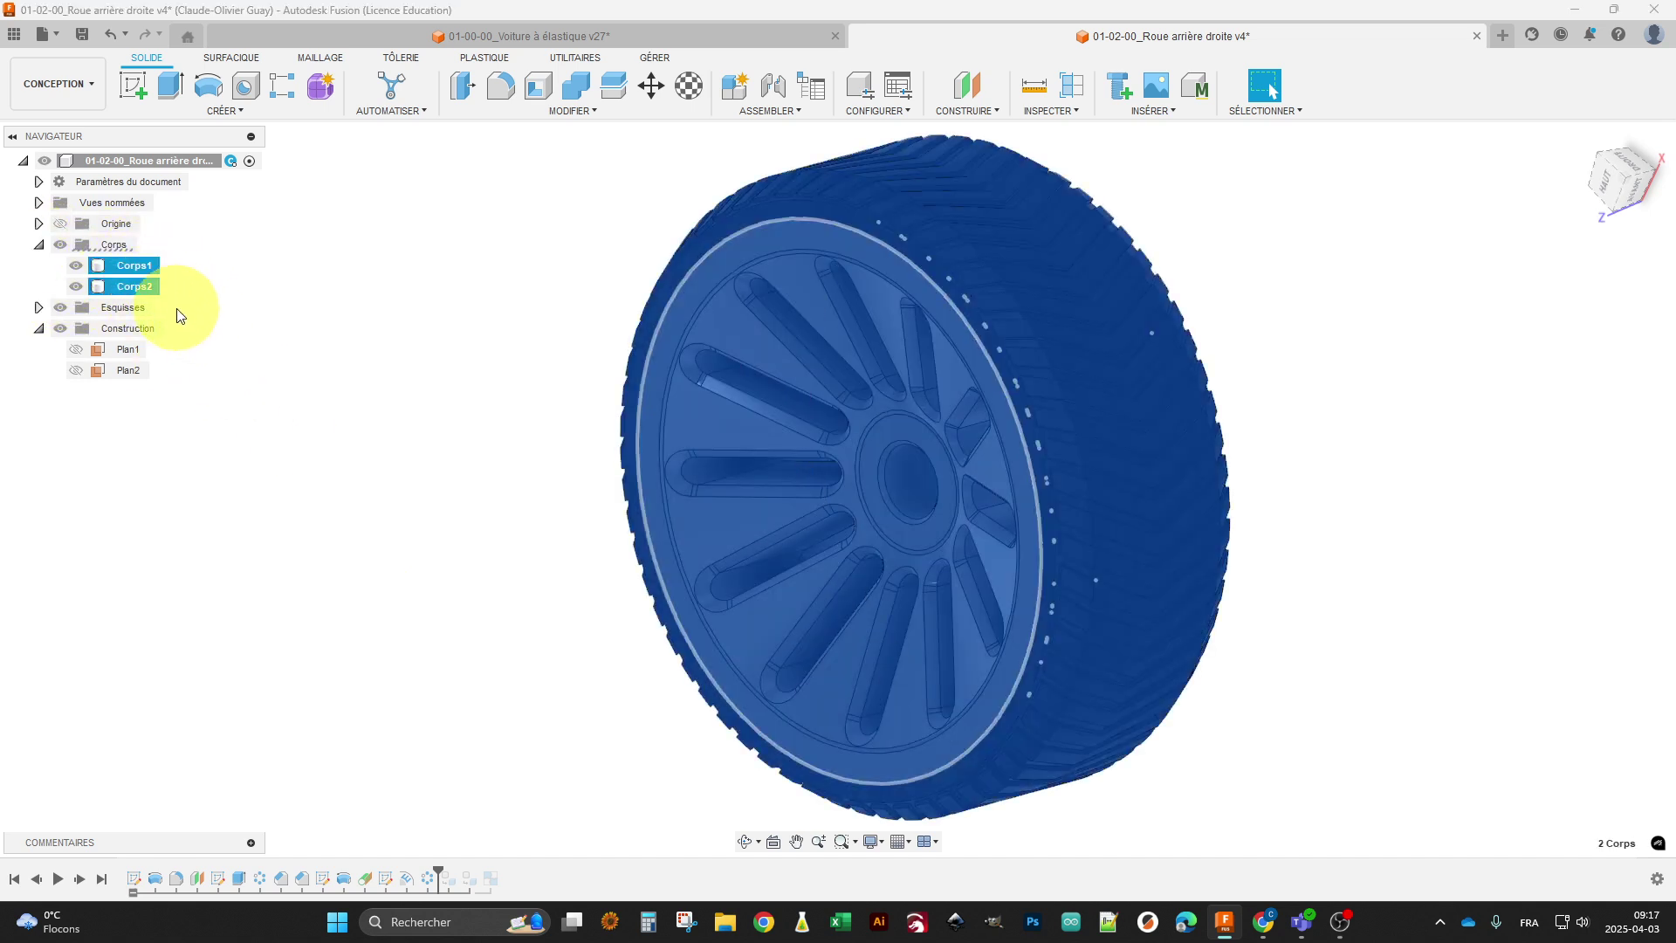
{"action": "right_click", "coordinate": [140, 291]}
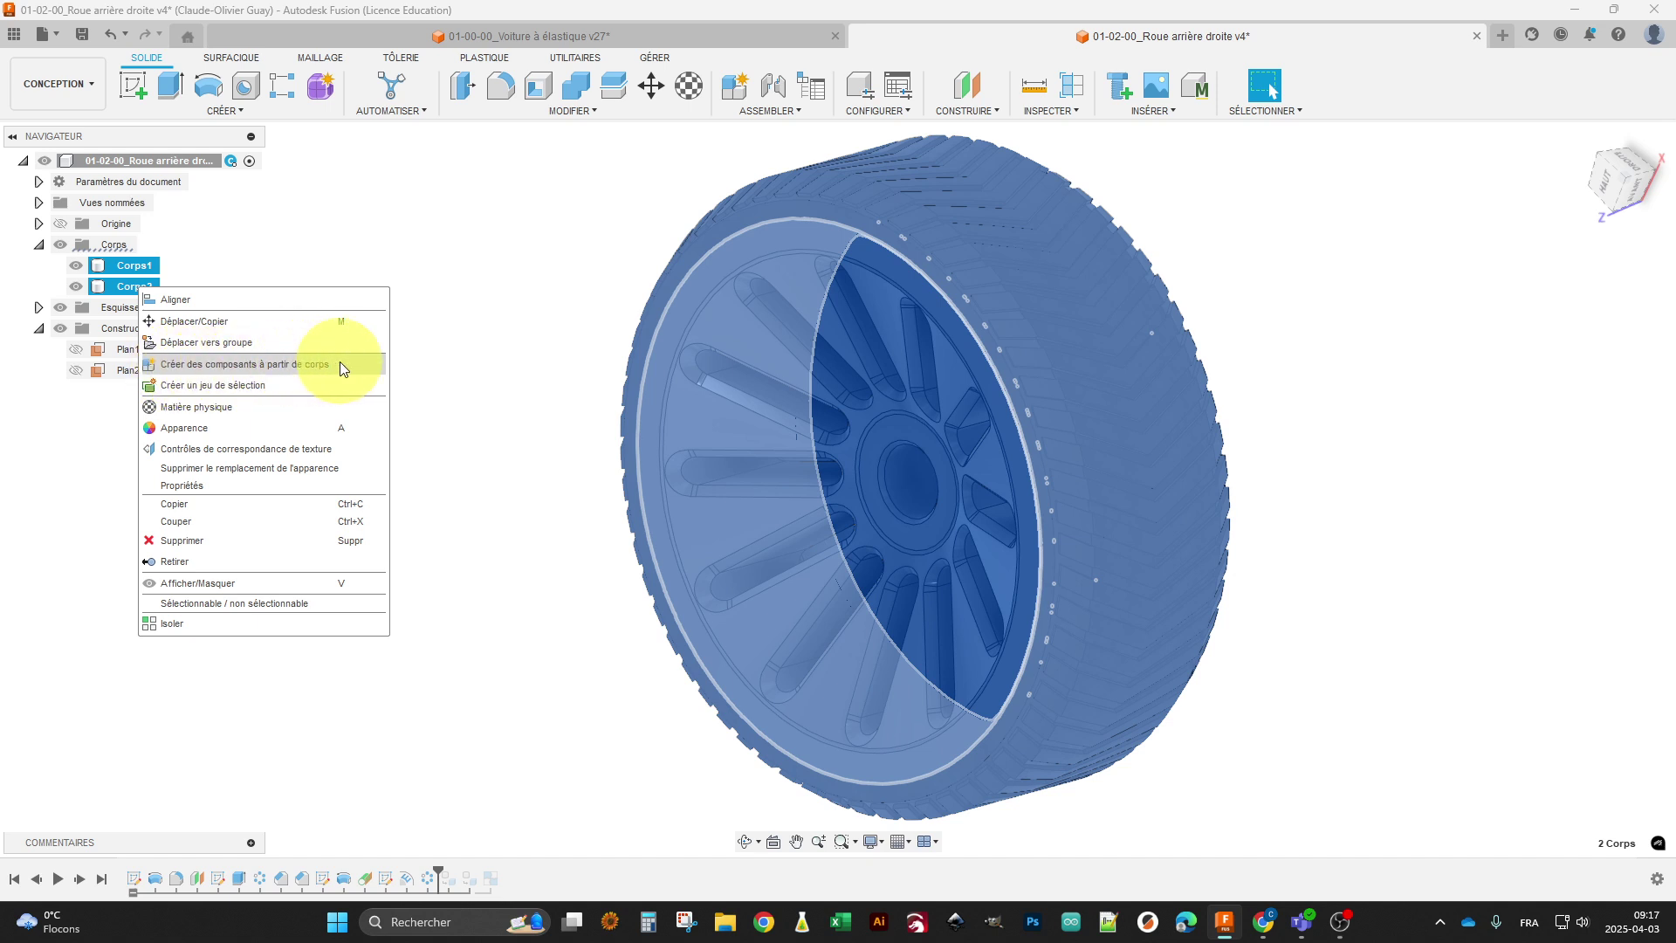
{"action": "left_click", "coordinate": [456, 359]}
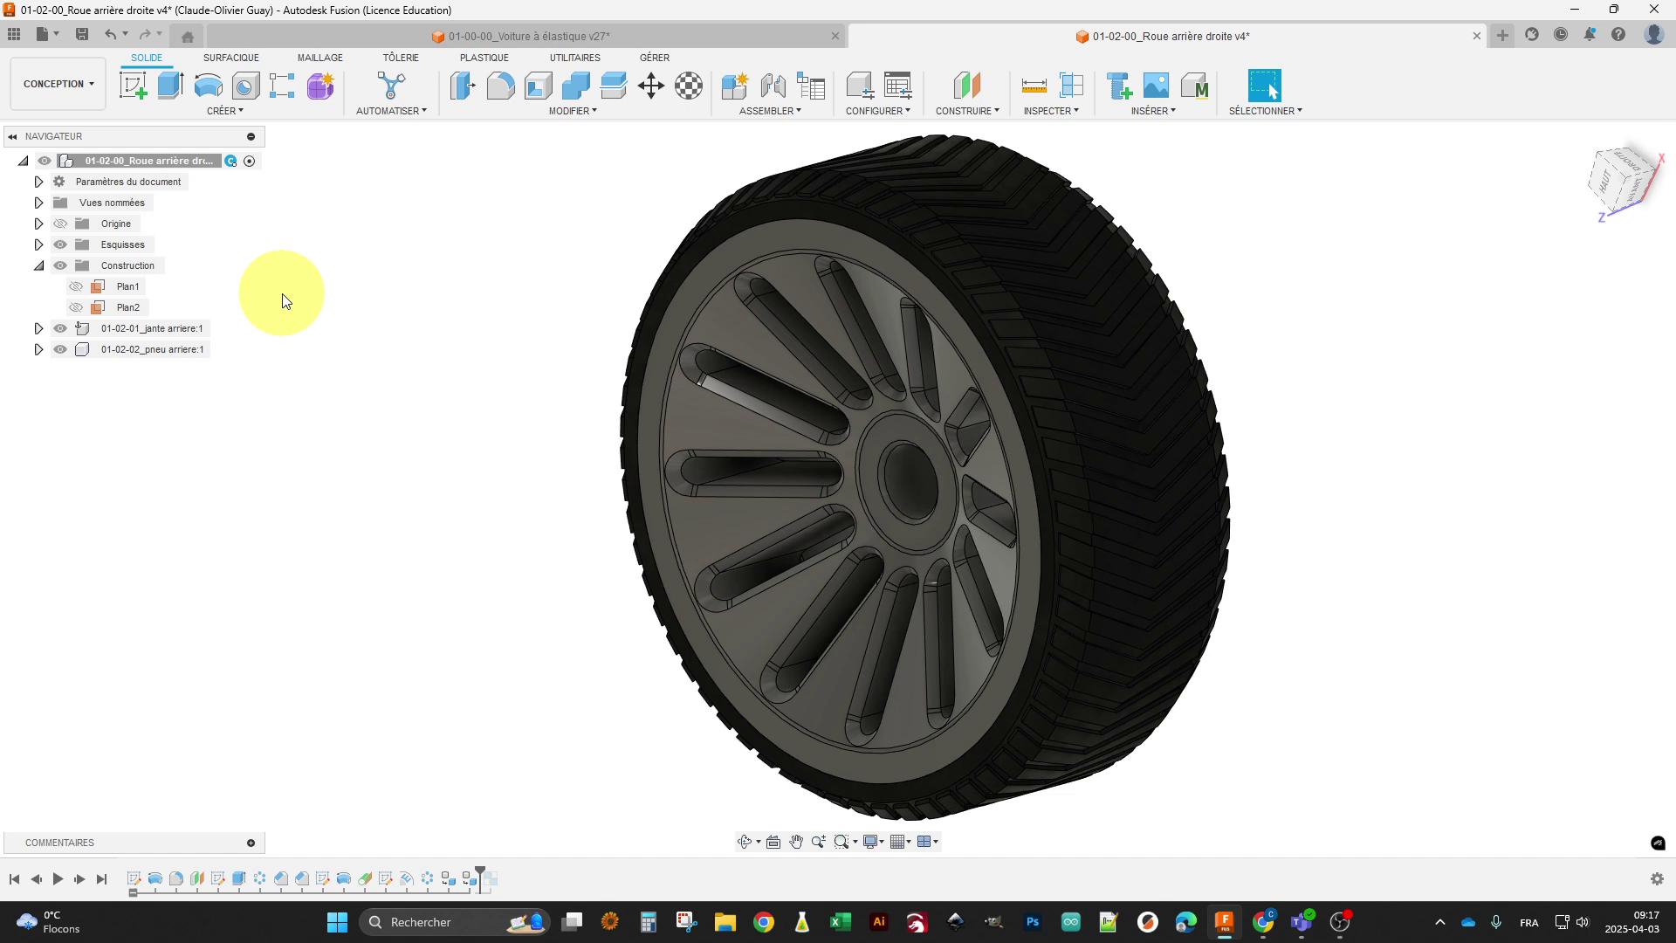
Advance the history to its end, open the Rigid Group command to review its component options, and cancel it.
{"action": "left_click", "coordinate": [105, 878]}
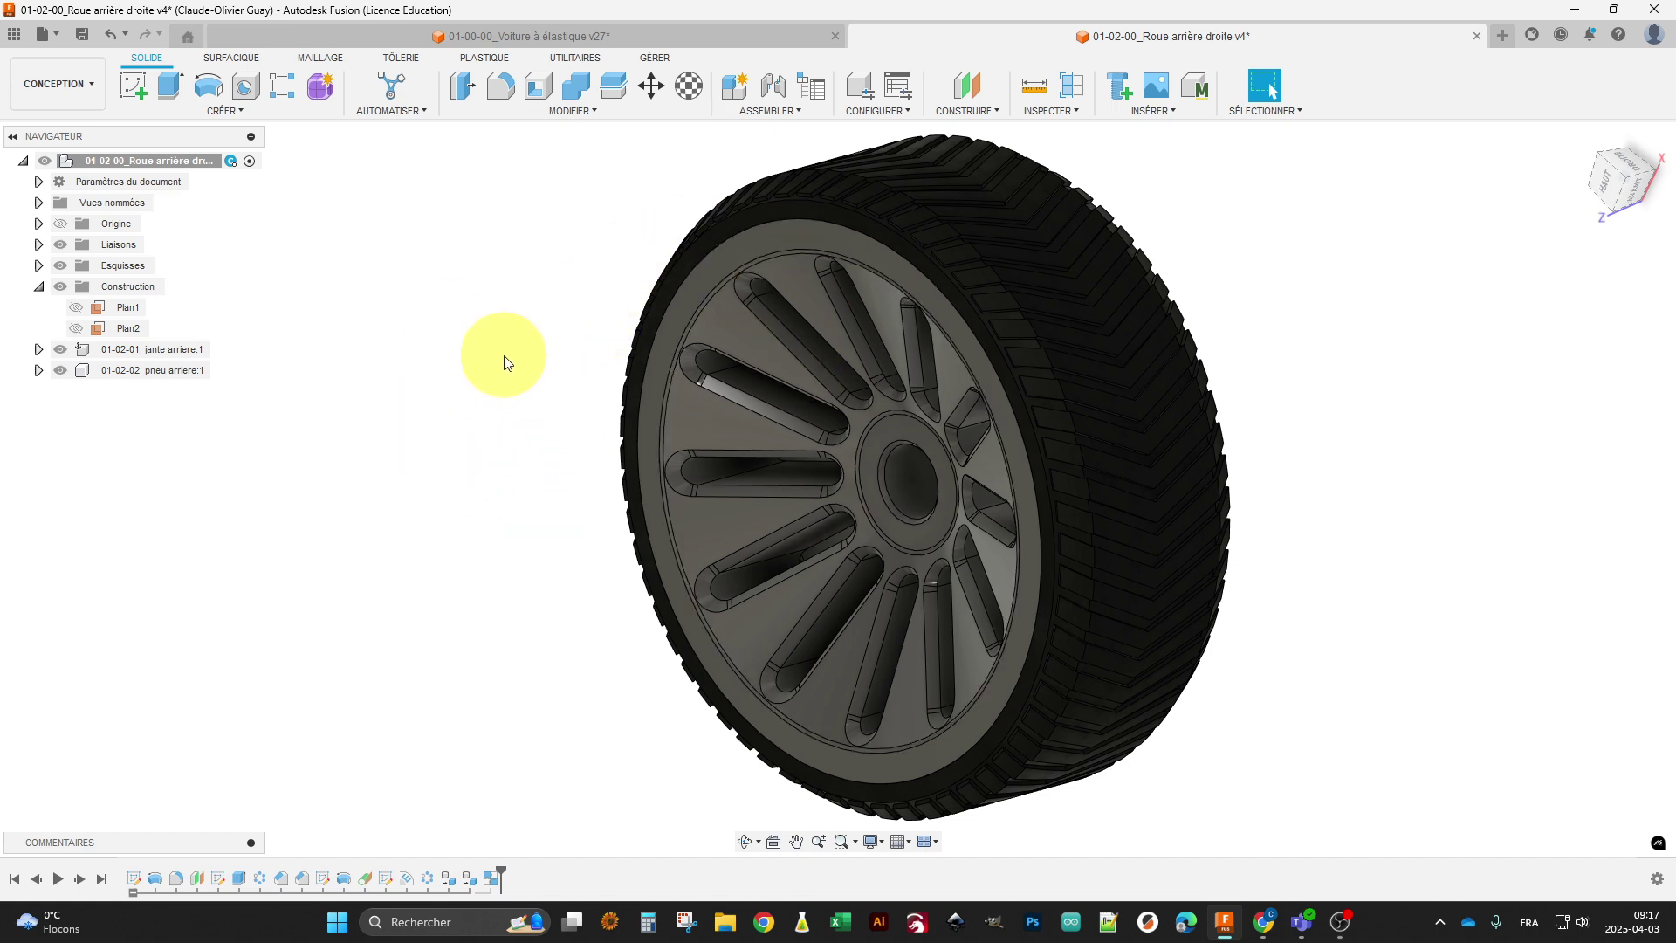
{"action": "left_click", "coordinate": [746, 113]}
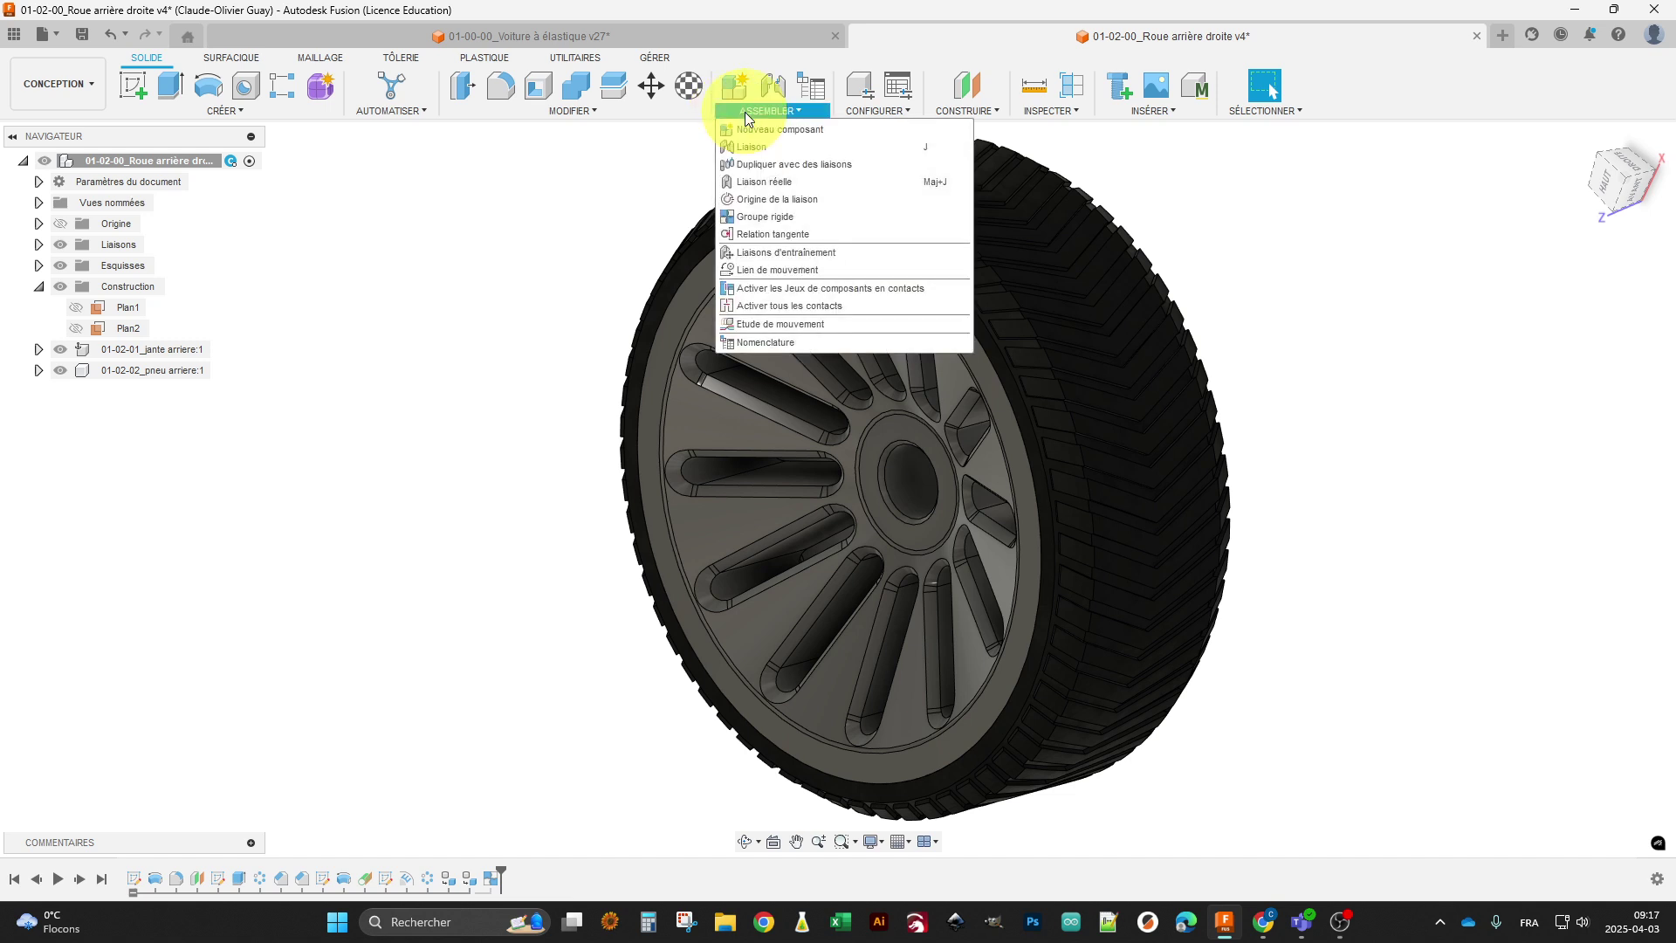
{"action": "left_click", "coordinate": [745, 218]}
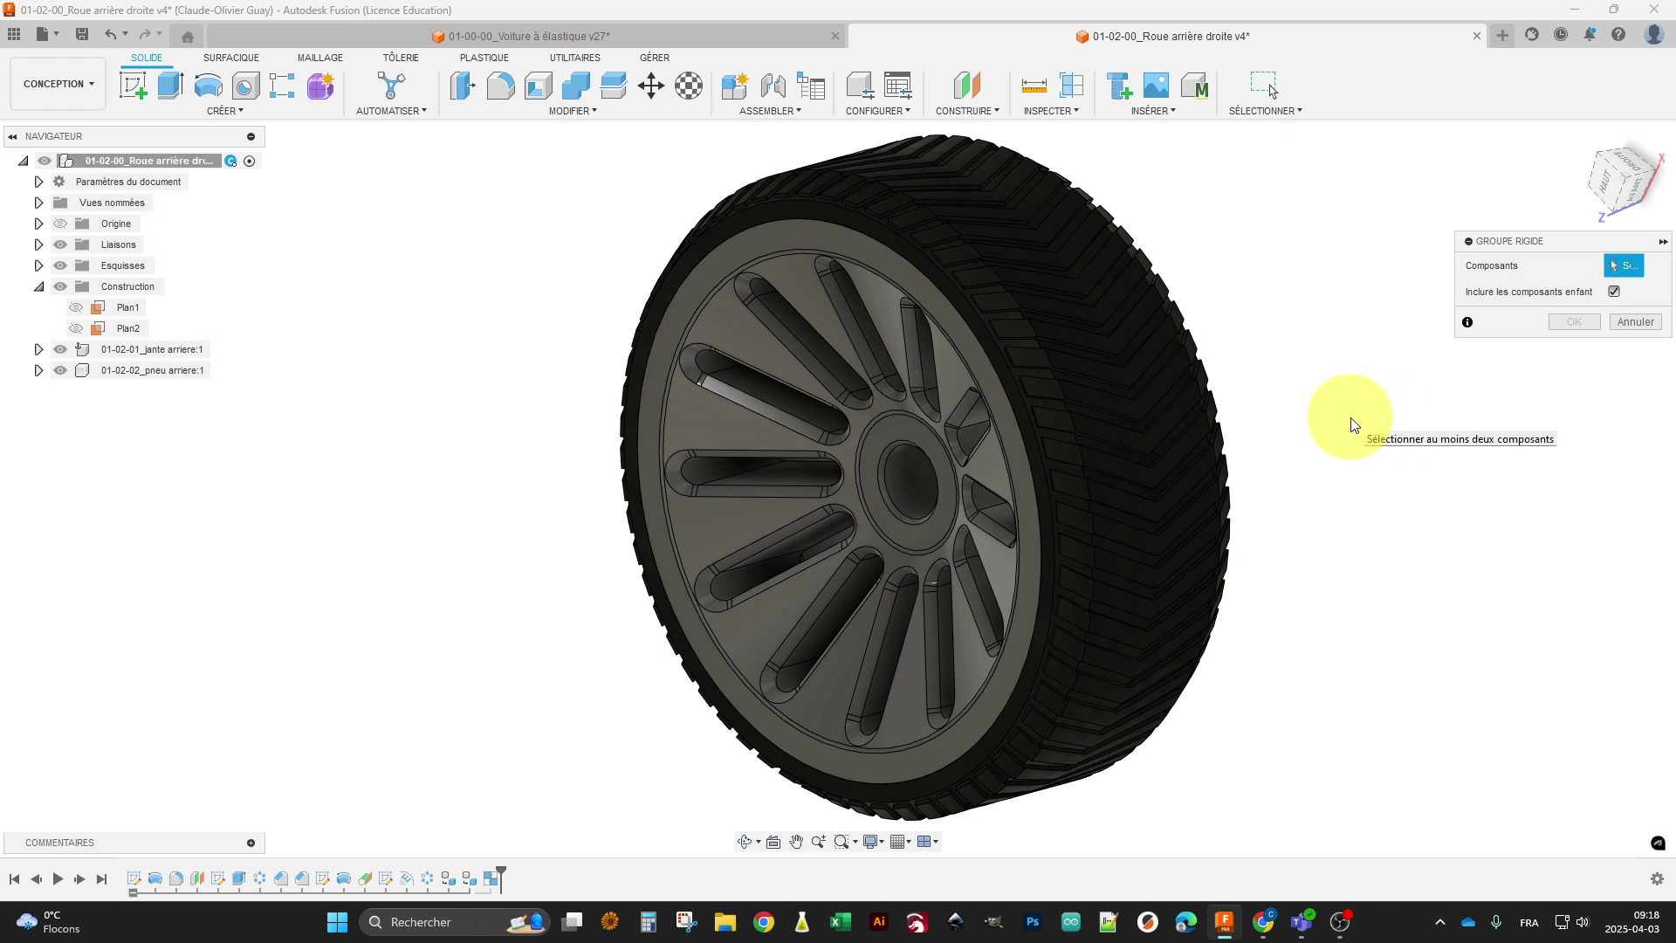
{"action": "left_click", "coordinate": [802, 421]}
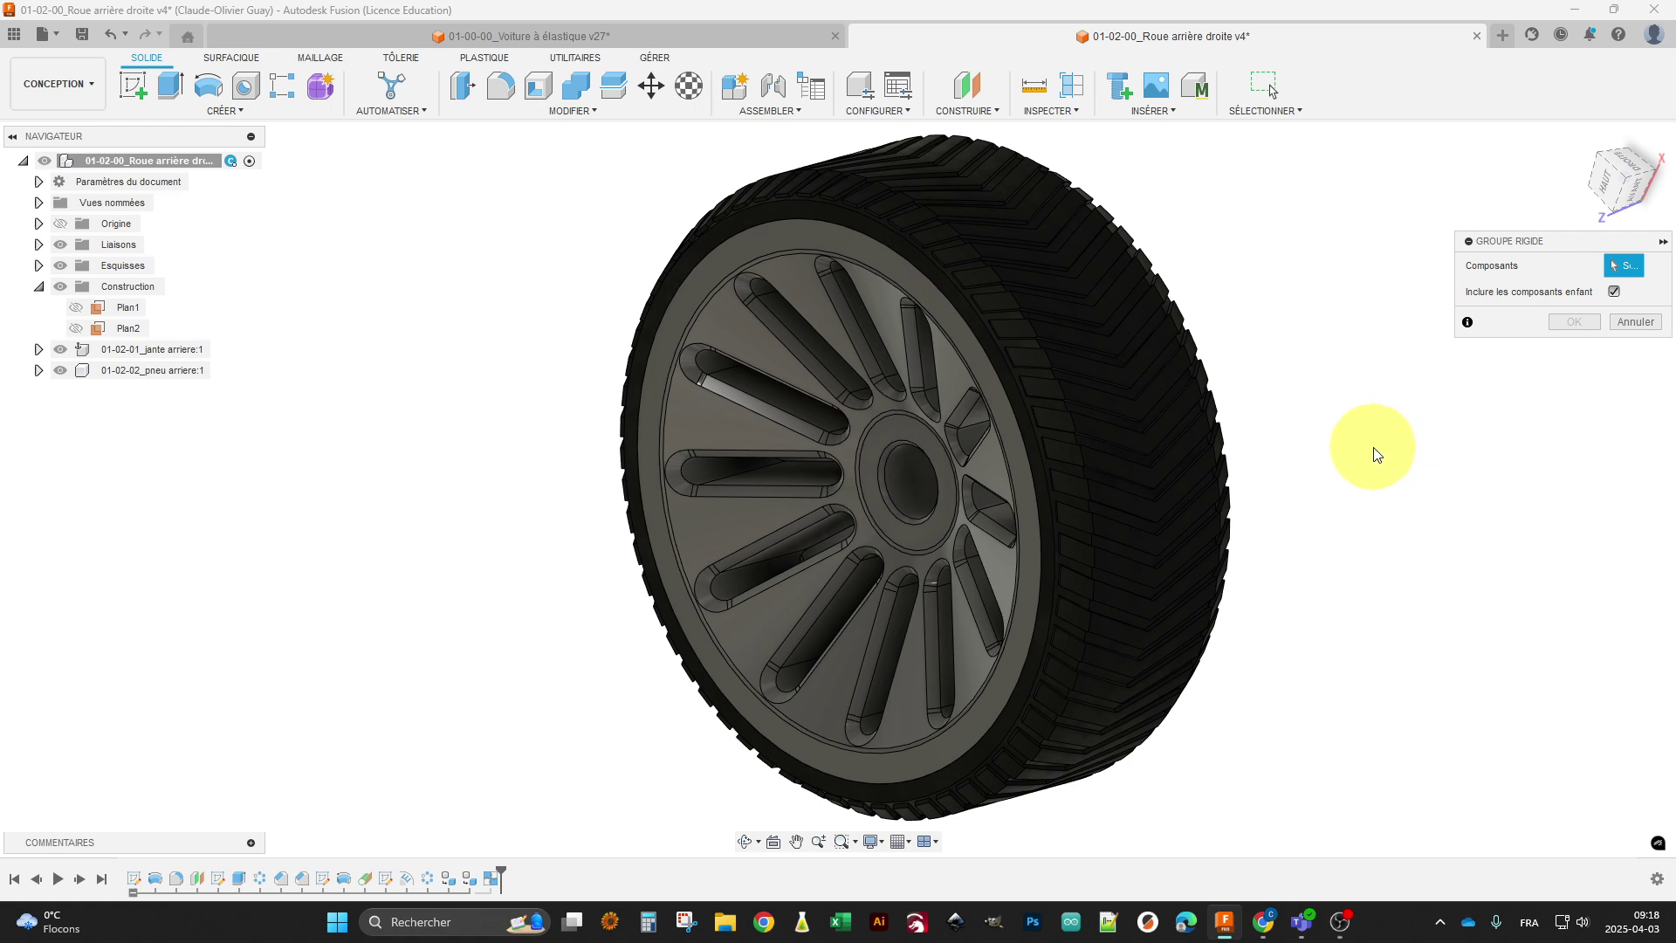
{"action": "left_click", "coordinate": [1636, 322]}
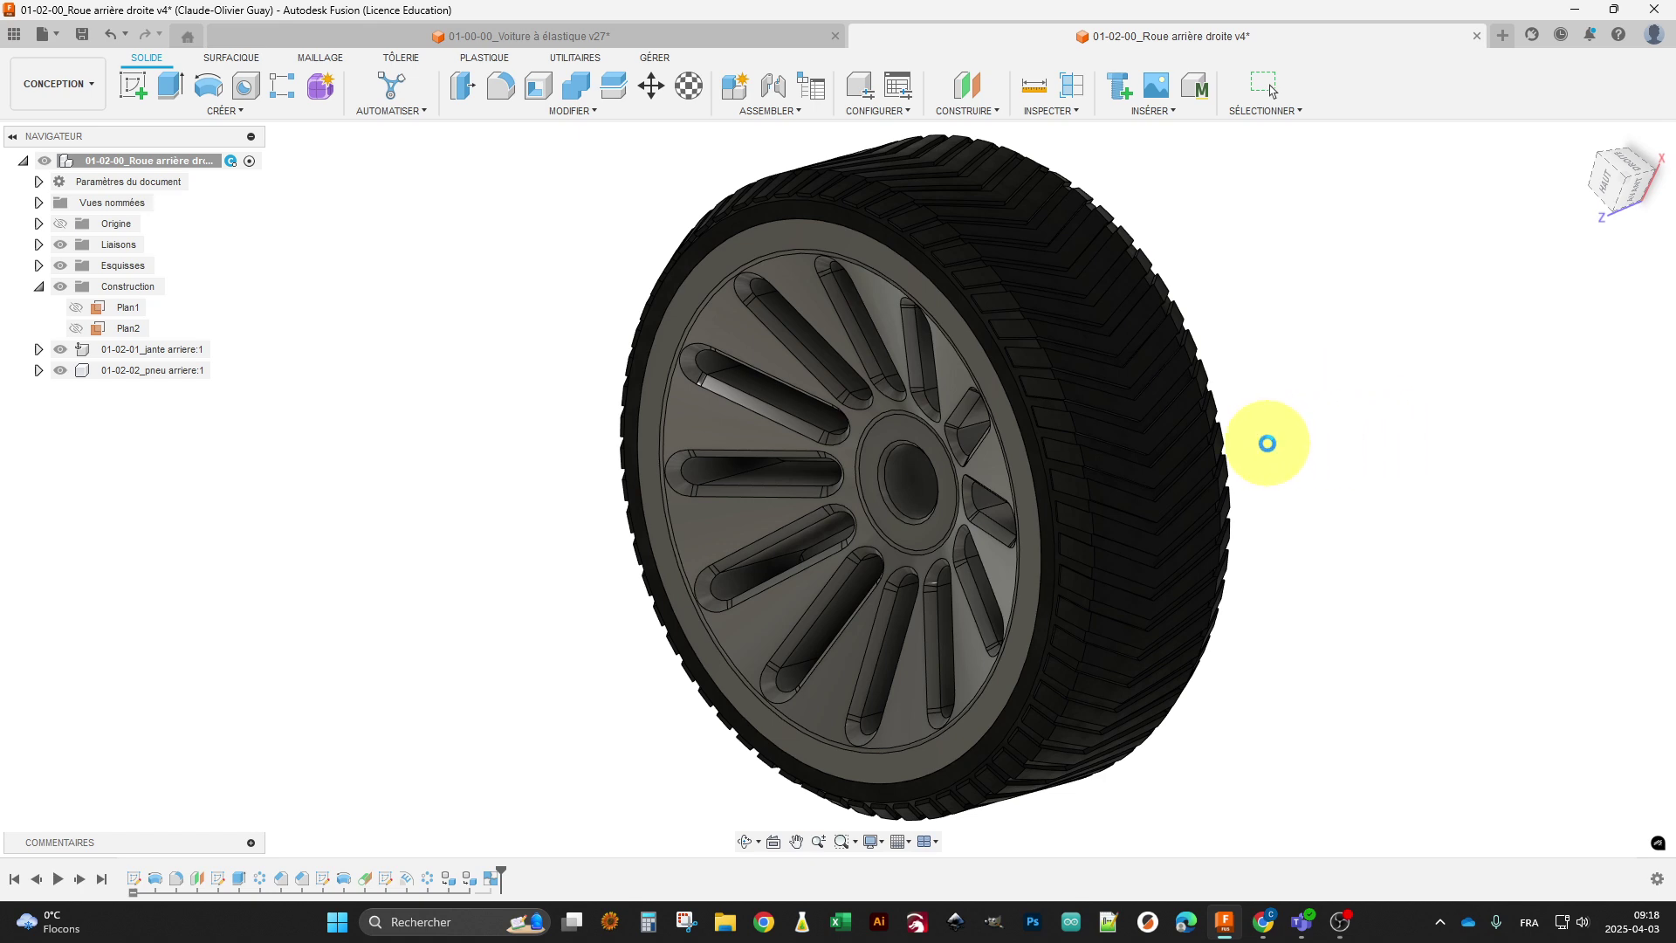
{"action": "mouse_move", "coordinate": [1268, 444]}
{"action": "middle_mouse_down", "text": "shift"}
{"action": "mouse_move", "coordinate": [1189, 448]}
{"action": "mouse_move", "coordinate": [1265, 438]}
{"action": "mouse_move", "coordinate": [1253, 449]}
{"action": "middle_mouse_up", "text": "shift"}
{"action": "scroll", "coordinate": [1253, 450], "scroll_direction": "down", "scroll_amount": 3}
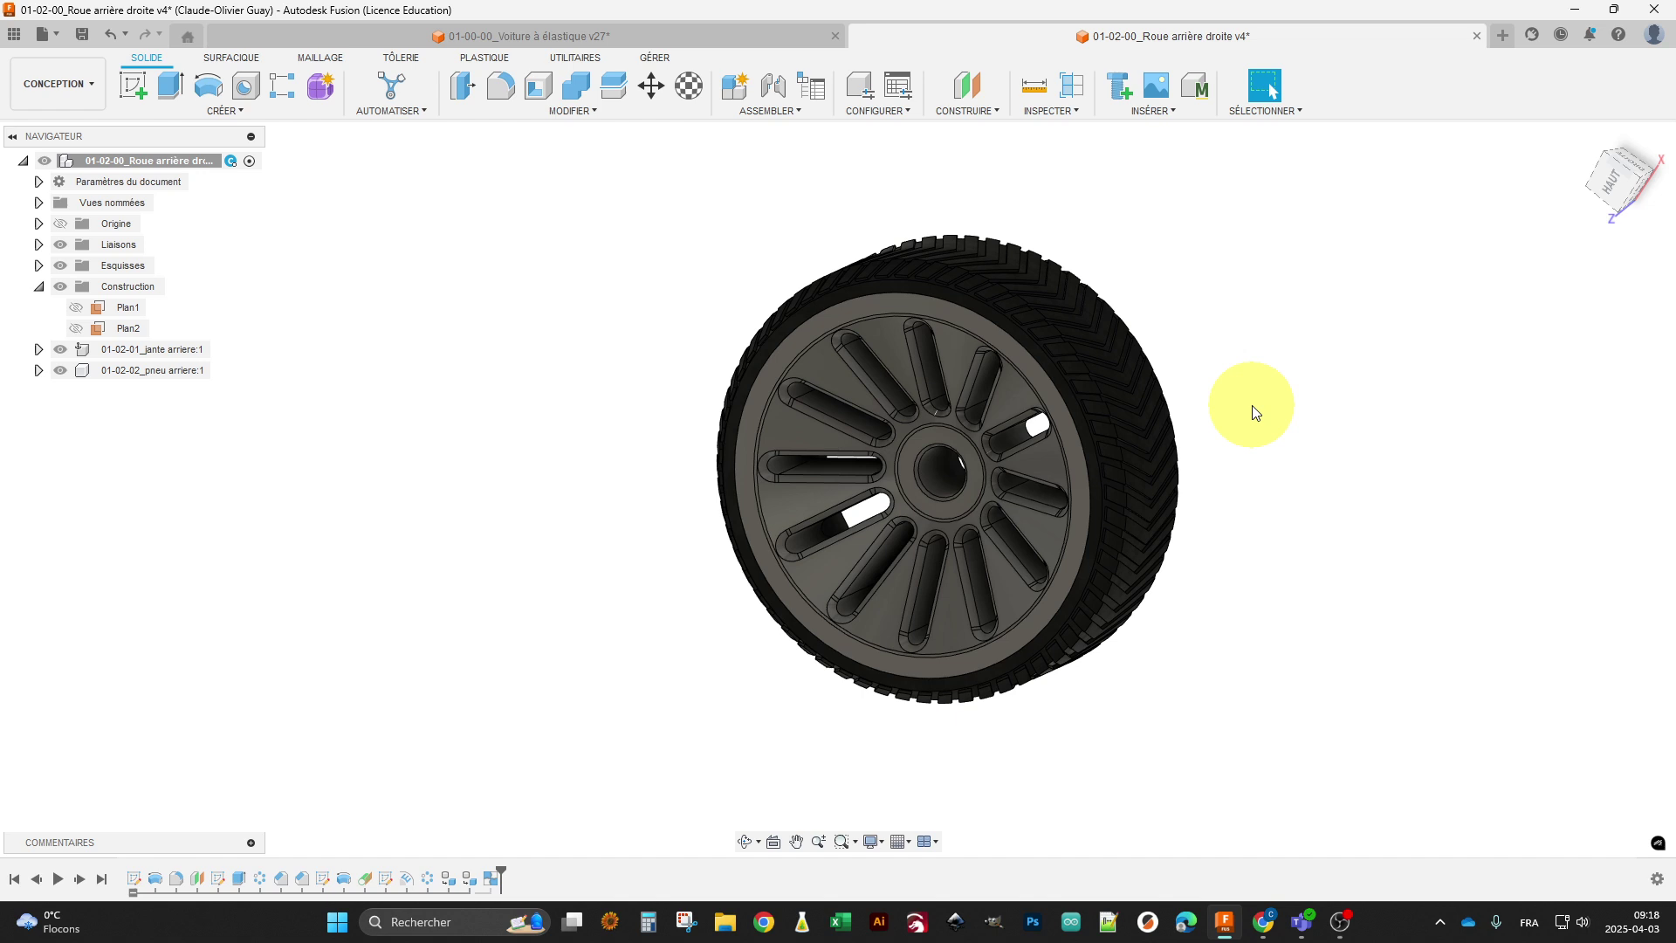
{"action": "middle_click_drag", "start_coordinate": [1283, 411], "coordinate": [1187, 385]}
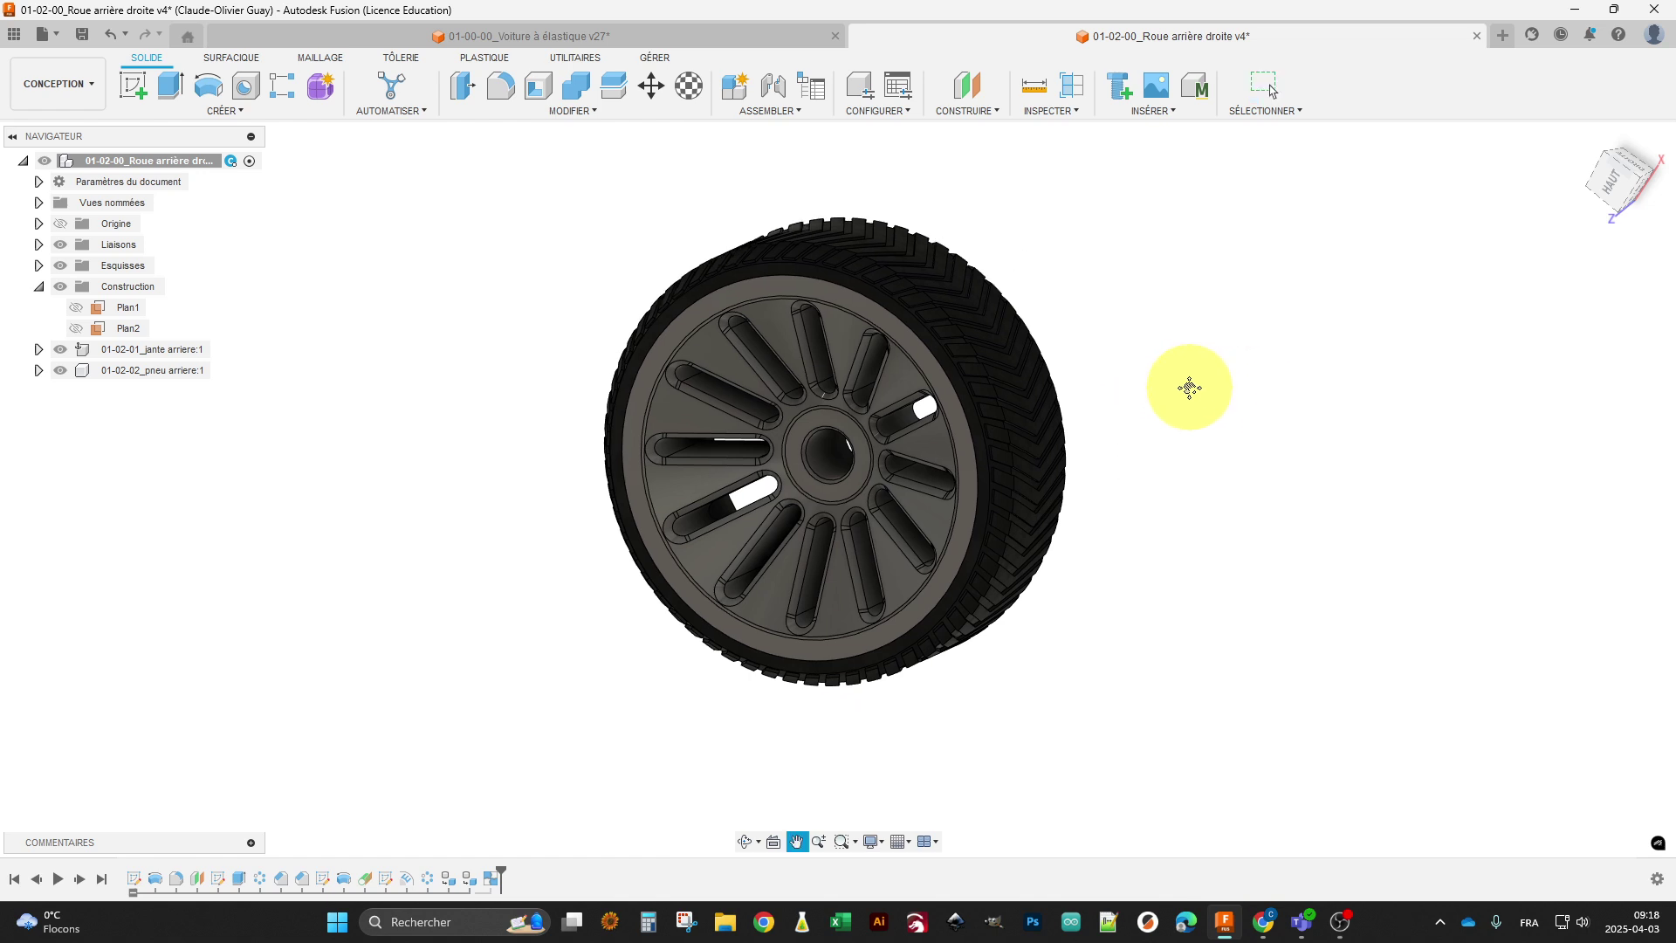